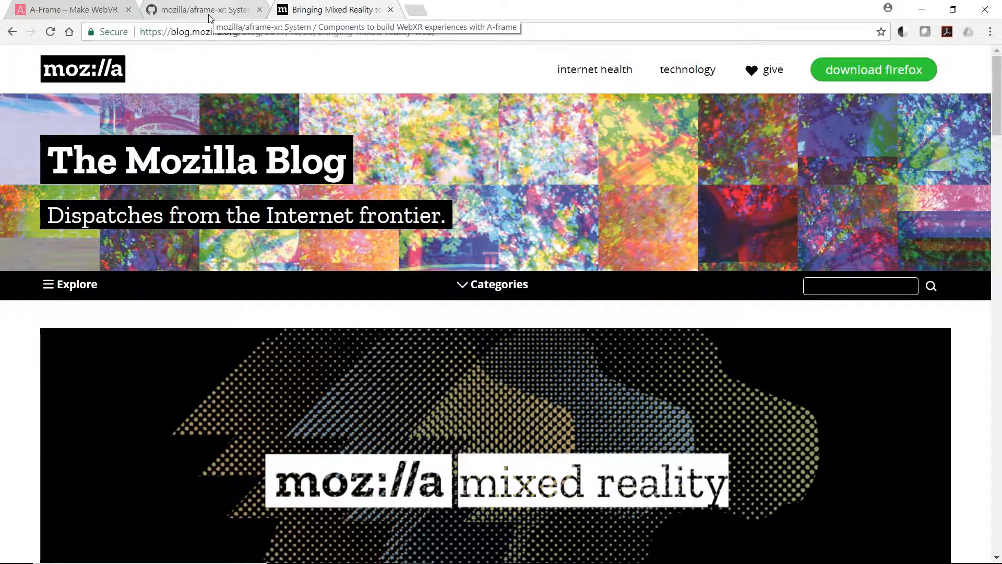
Open the Hello WebVR example on the A-Frame site and look around its 3D scene.
left_click(214, 9)
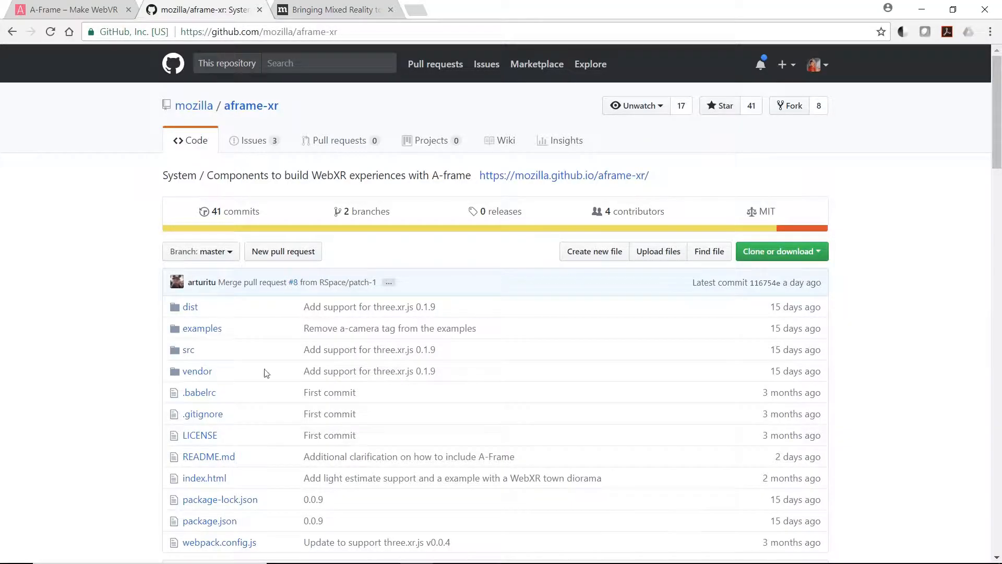
left_click(42, 9)
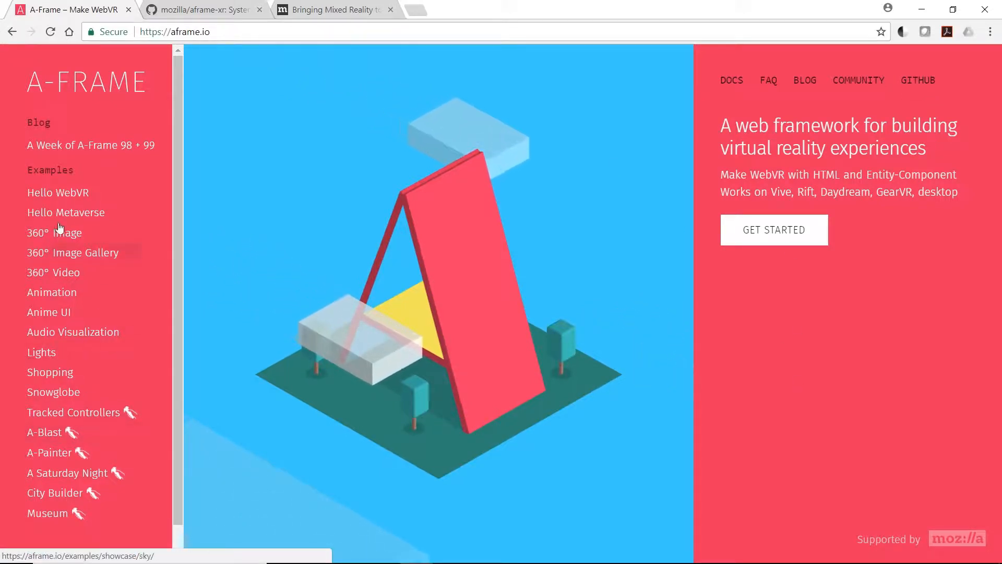
left_click(54, 193)
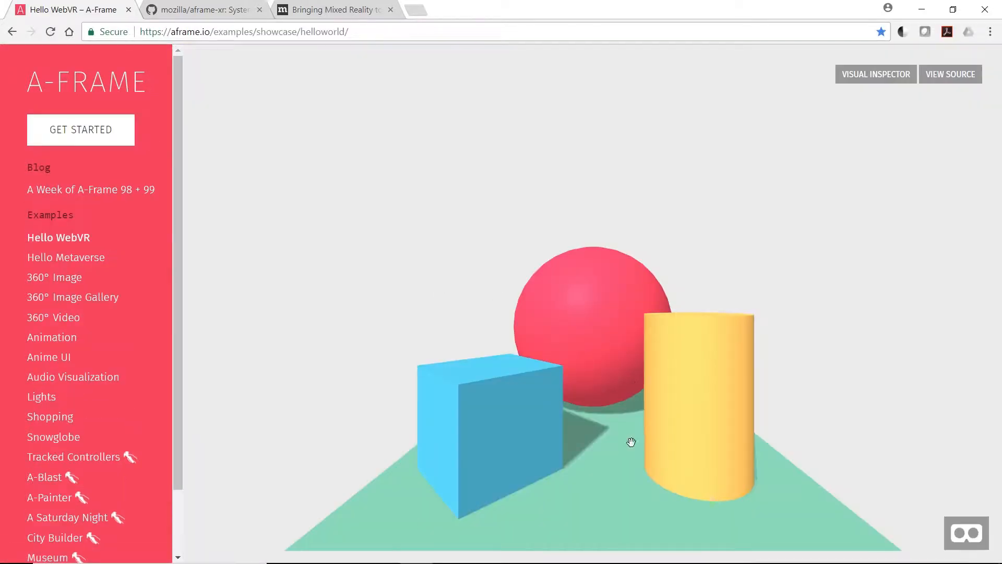
left_click_drag(631, 440, 563, 383)
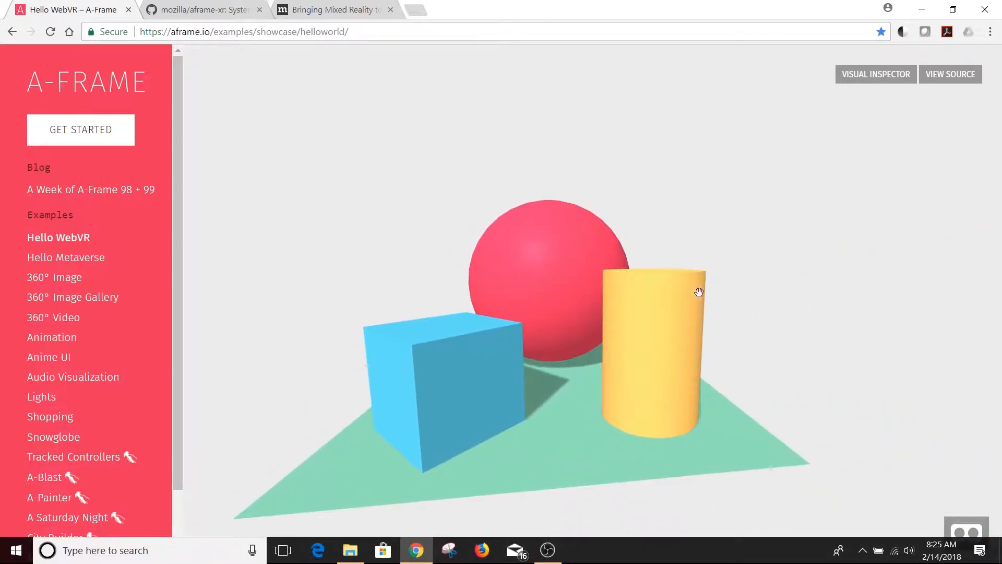
left_click_drag(699, 292, 669, 324)
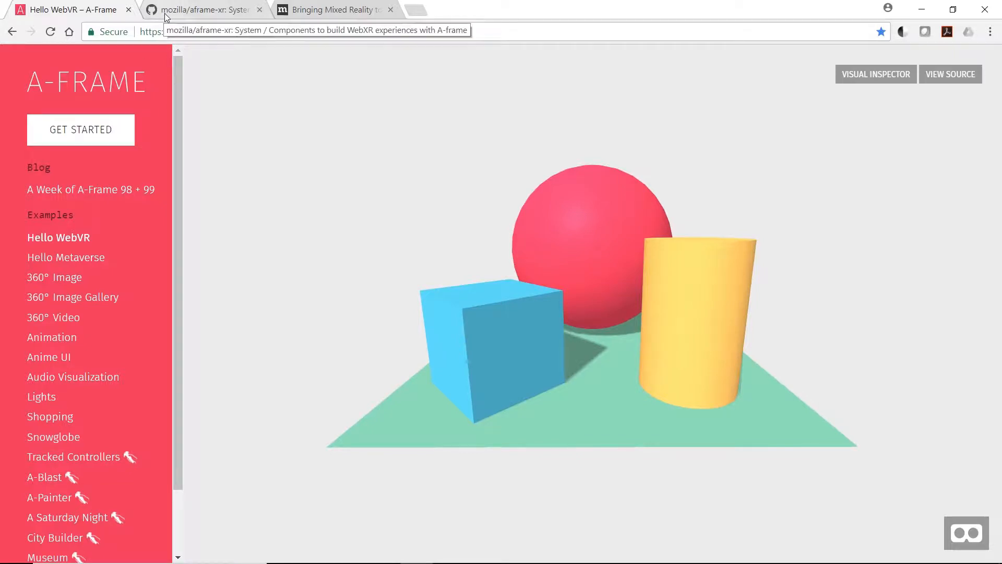
Review the README of the mozilla/aframe-xr repository on GitHub, covering supported browsers, configuration and the xr documentation tables.
left_click(166, 13)
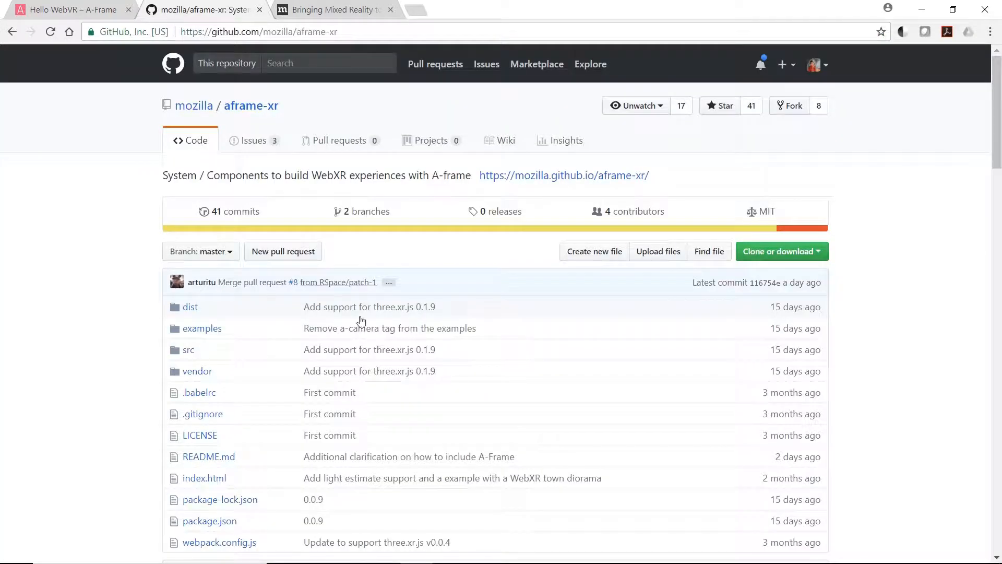
scroll(130, 349, "down", 5)
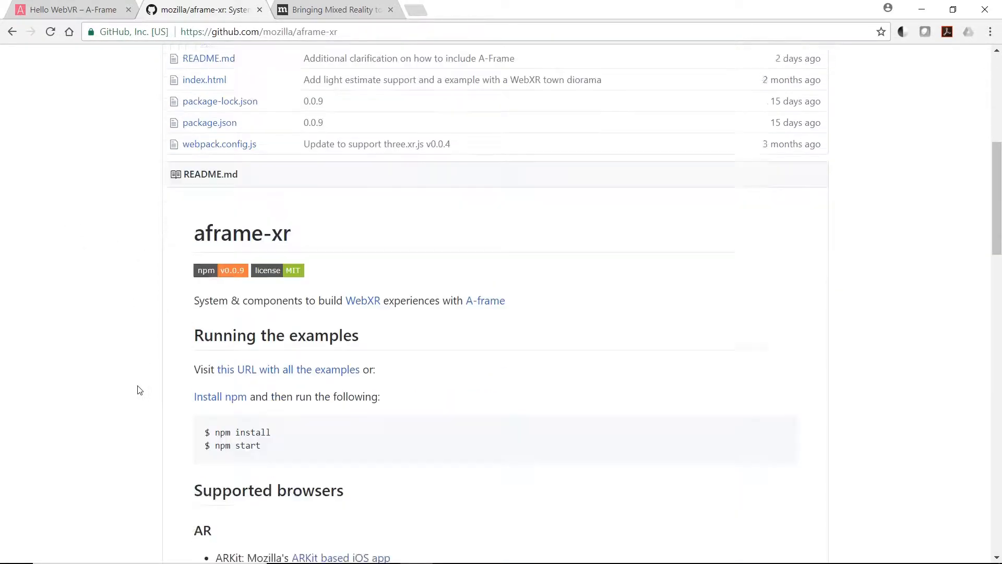
scroll(140, 387, "down", 4)
scroll(140, 388, "down", 5)
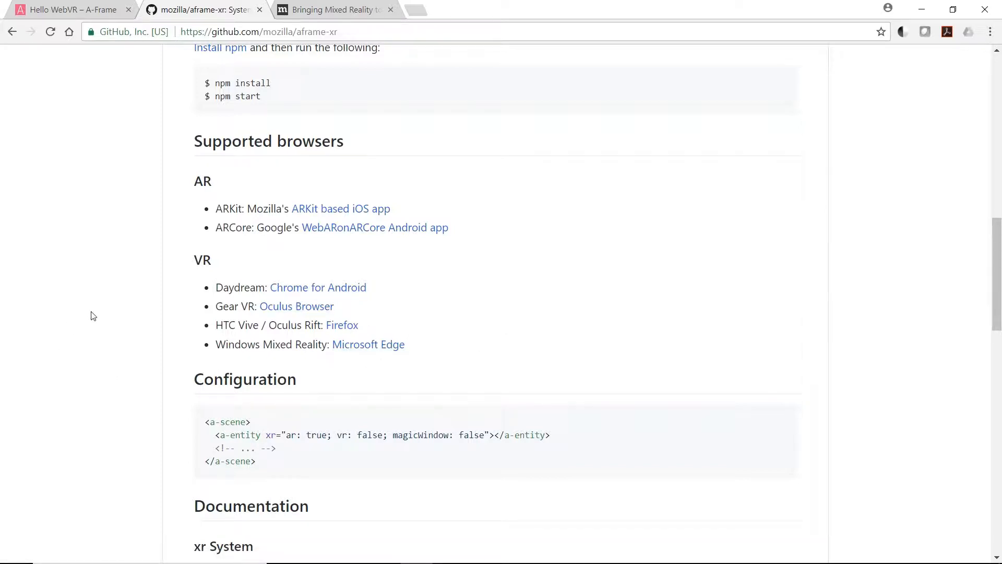
scroll(133, 385, "up", 10)
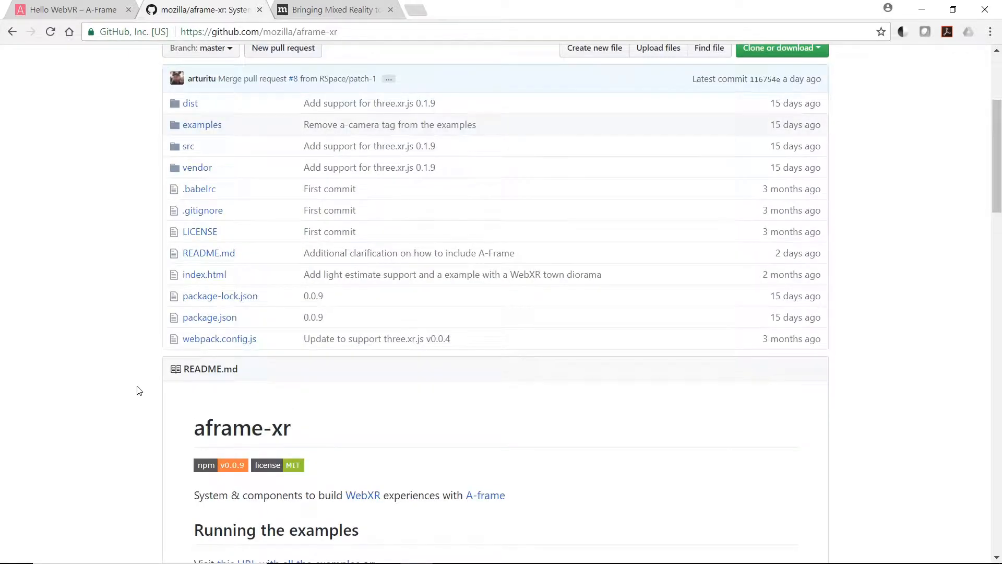
scroll(139, 391, "down", 18)
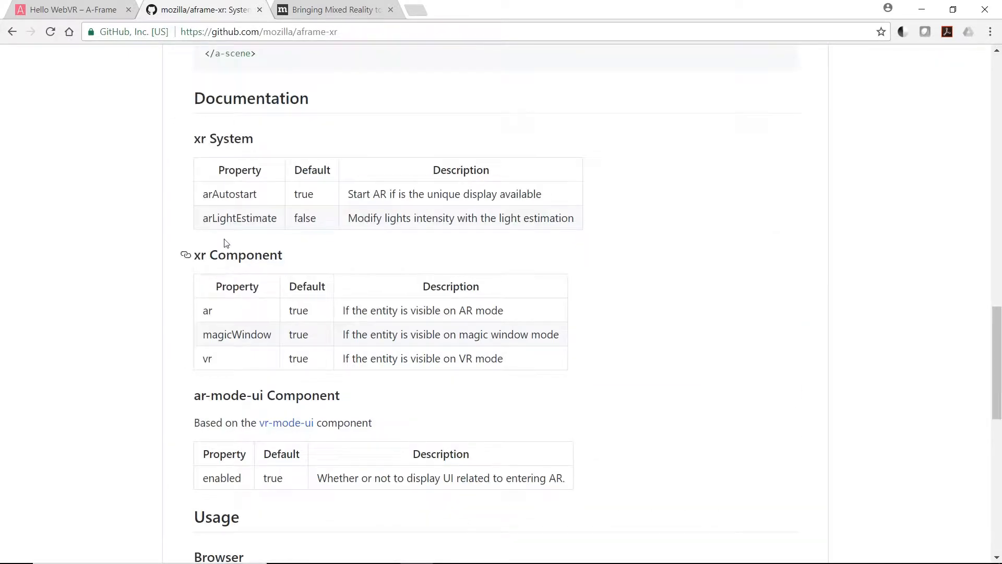
scroll(226, 243, "up", 5)
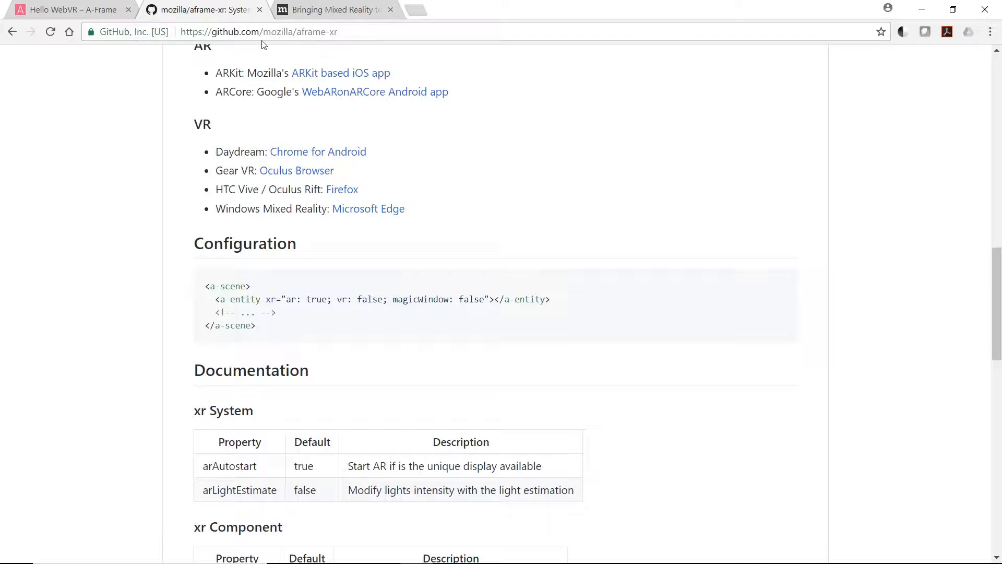
Switch to the Mozilla Blog article "Bringing Mixed Reality to the Web" and examine its header and introduction.
left_click(31, 12)
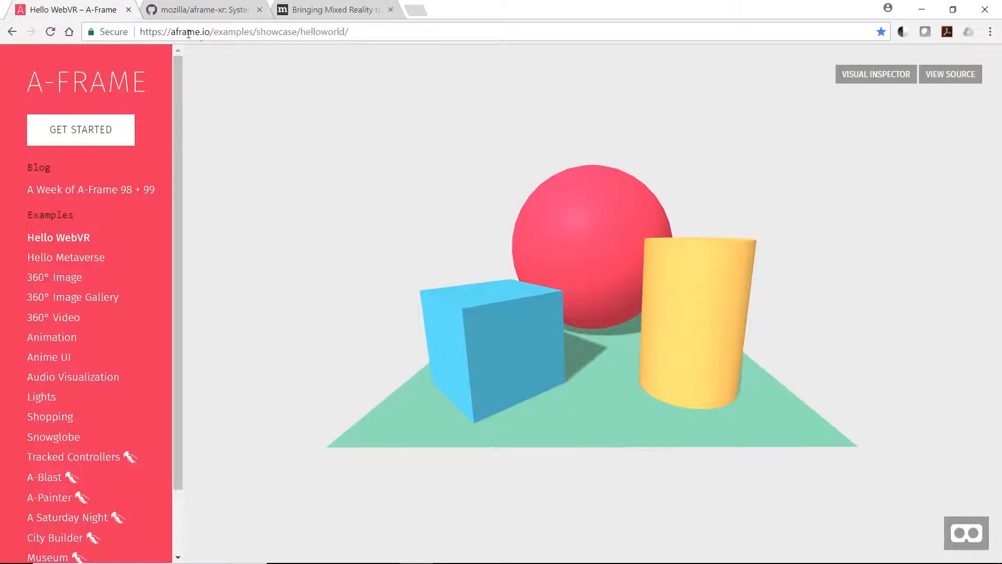
left_click(337, 13)
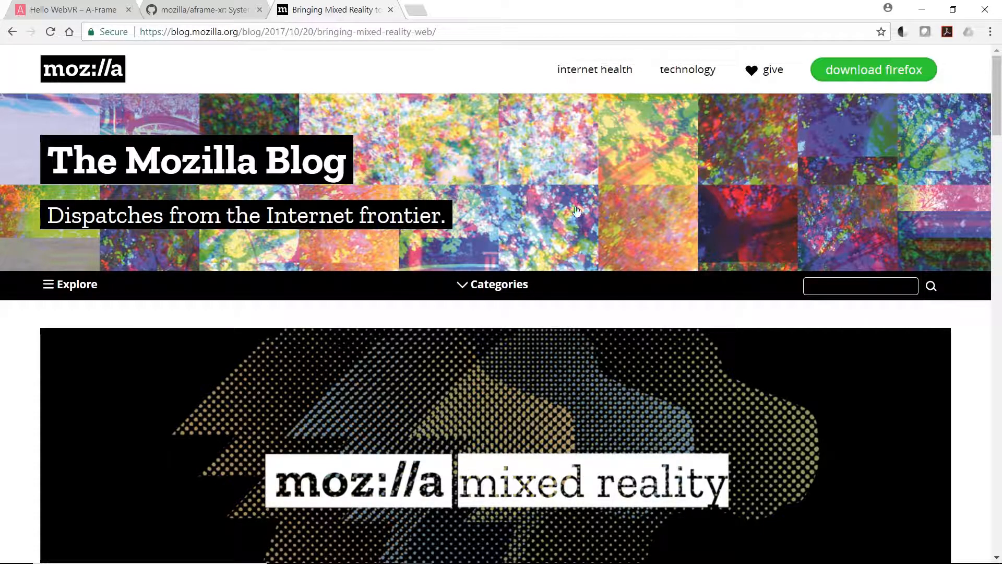
scroll(409, 438, "down", 4)
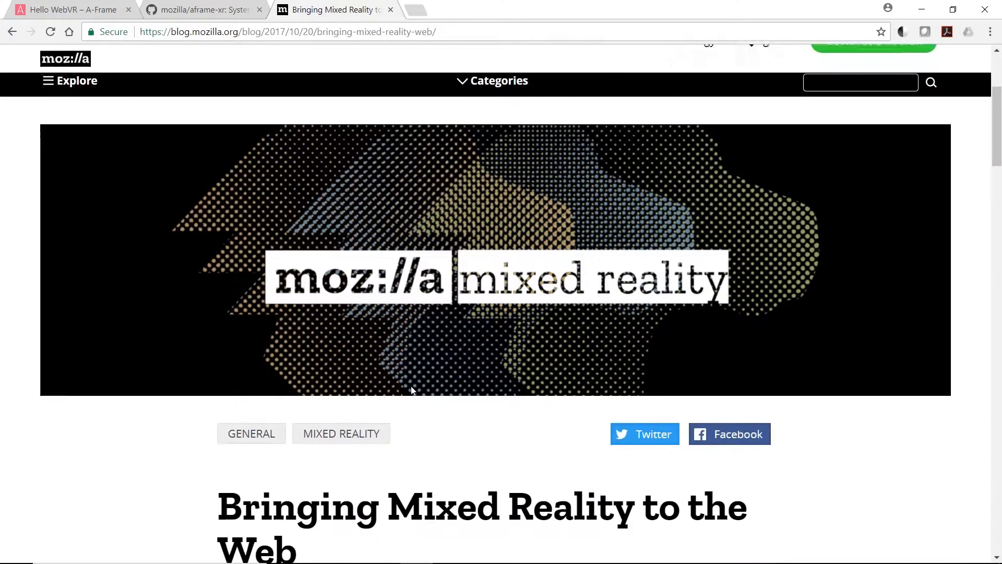
scroll(411, 387, "down", 3)
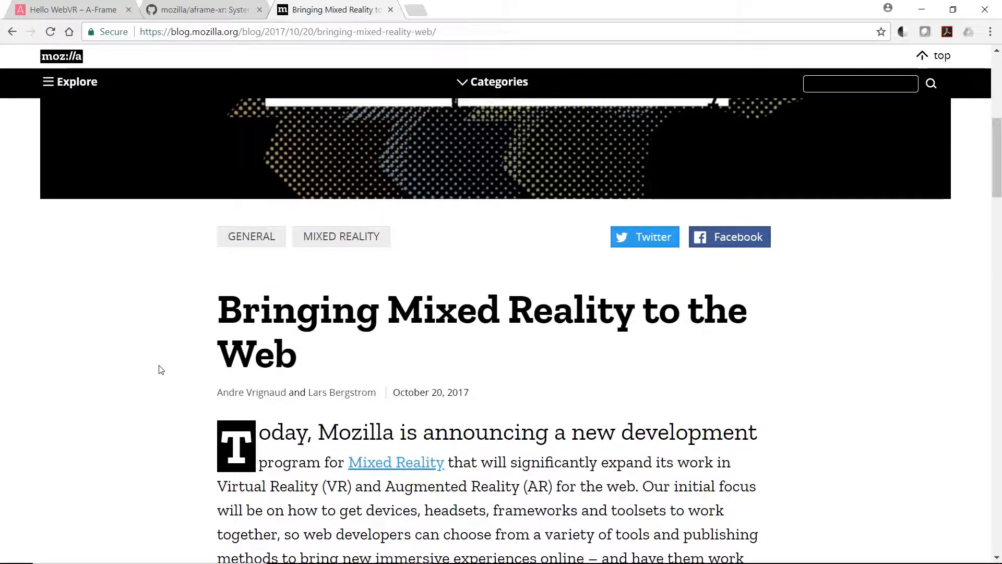
scroll(160, 367, "up", 7)
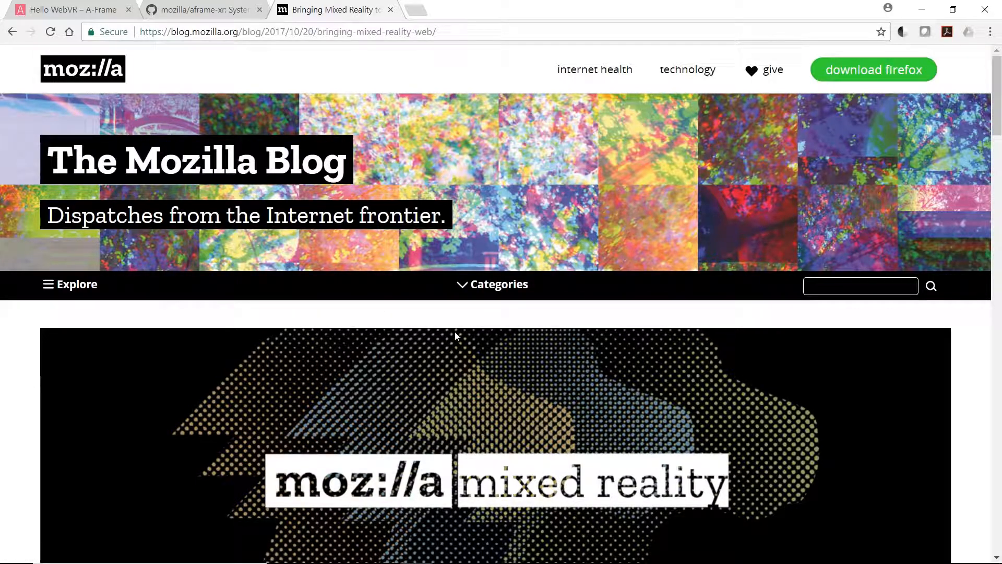
scroll(529, 353, "down", 1)
scroll(529, 354, "down", 2)
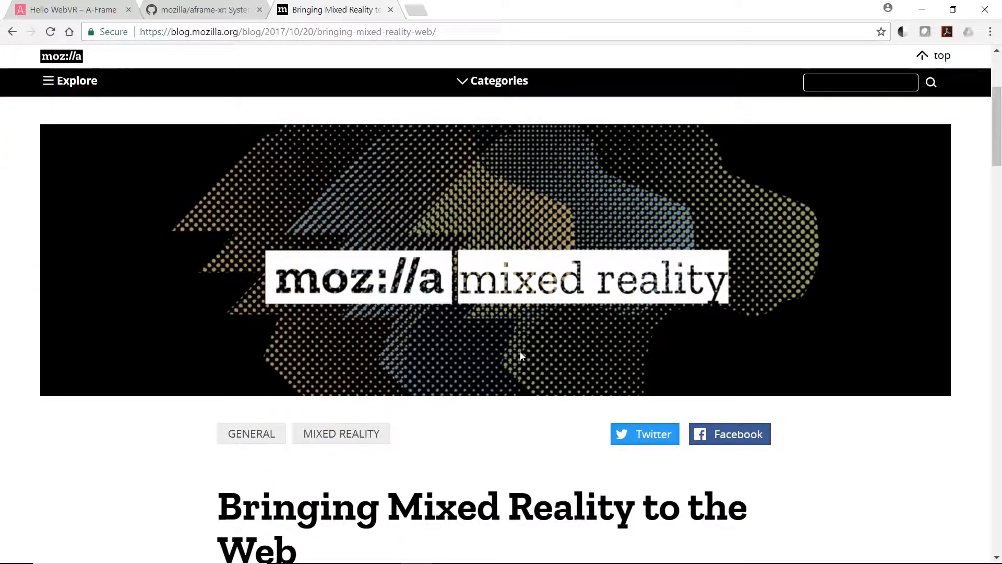
scroll(520, 354, "down", 3)
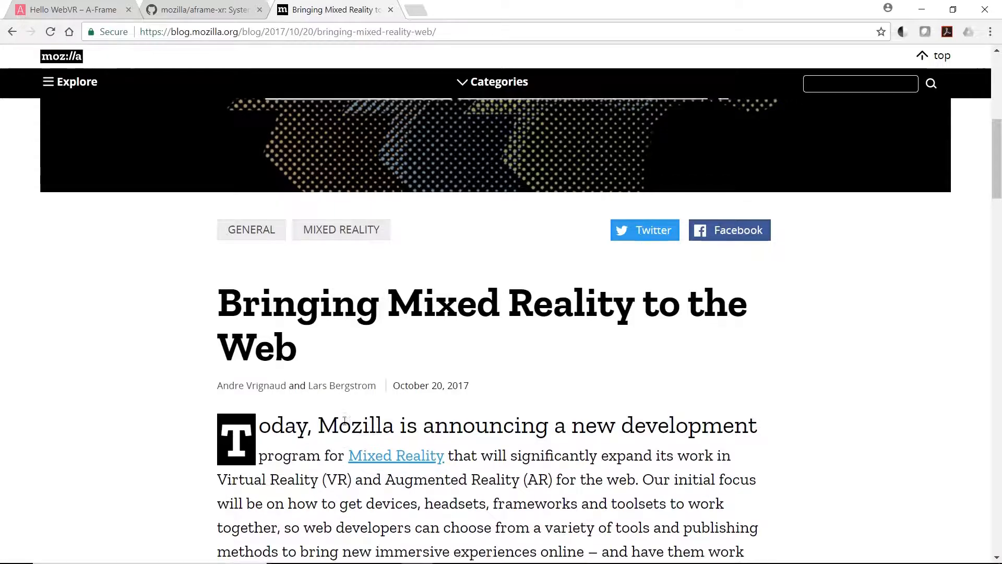
Read through the article's sections on VR and AR devices, the WebXR API proposal, 3D browser support and ways to contribute.
scroll(345, 420, "down", 5)
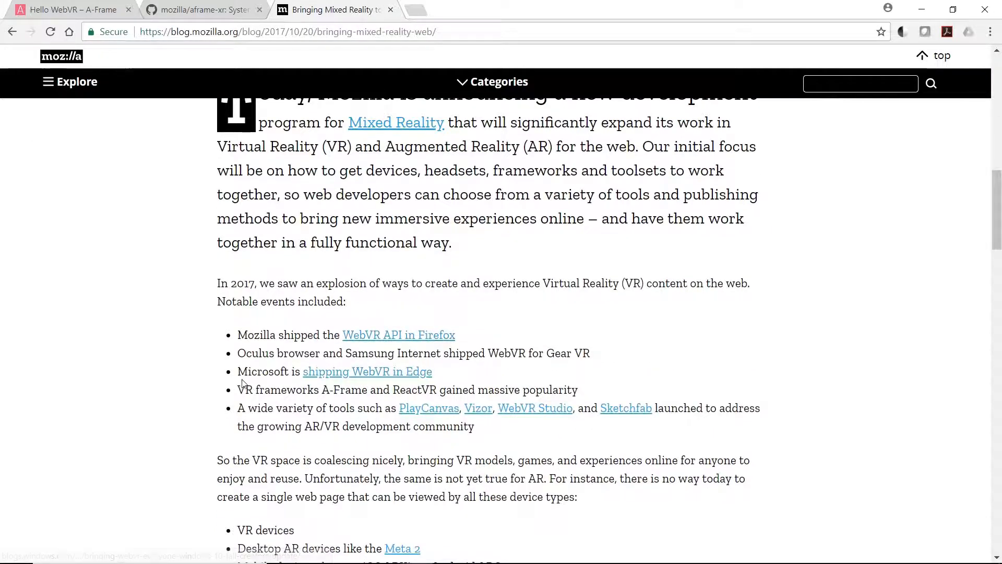
scroll(251, 383, "down", 2)
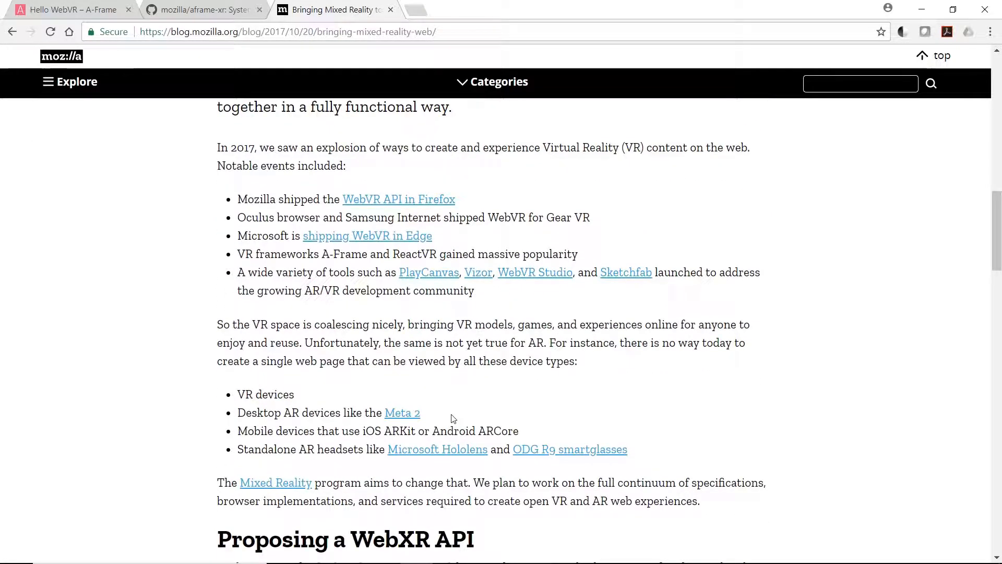
scroll(453, 418, "down", 7)
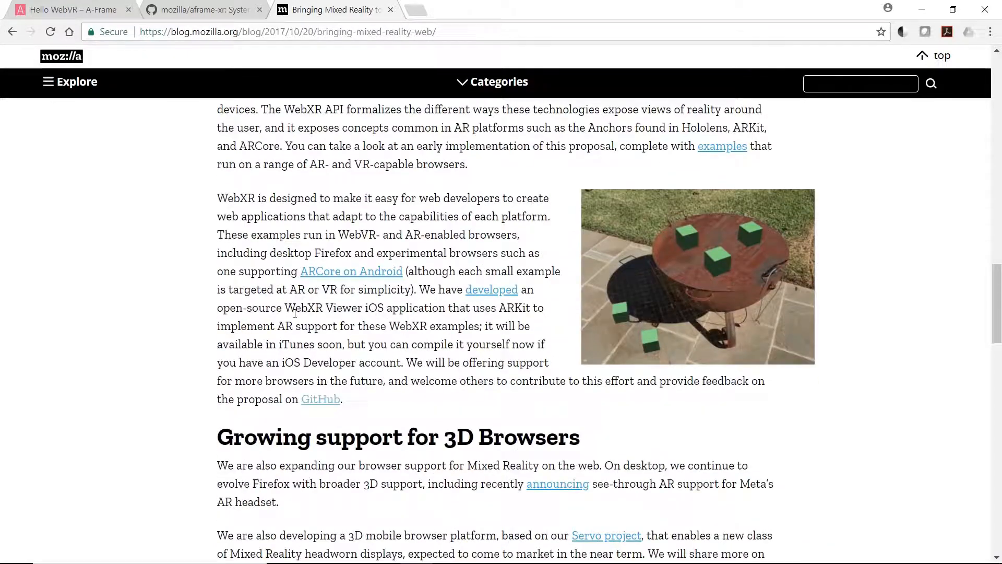
scroll(431, 355, "down", 3)
scroll(679, 417, "up", 4)
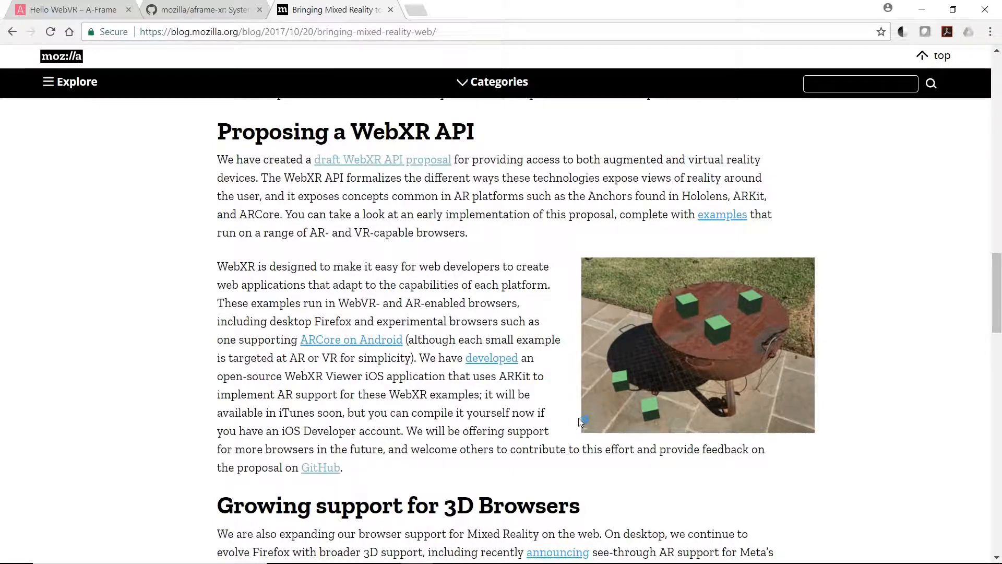
scroll(597, 395, "down", 5)
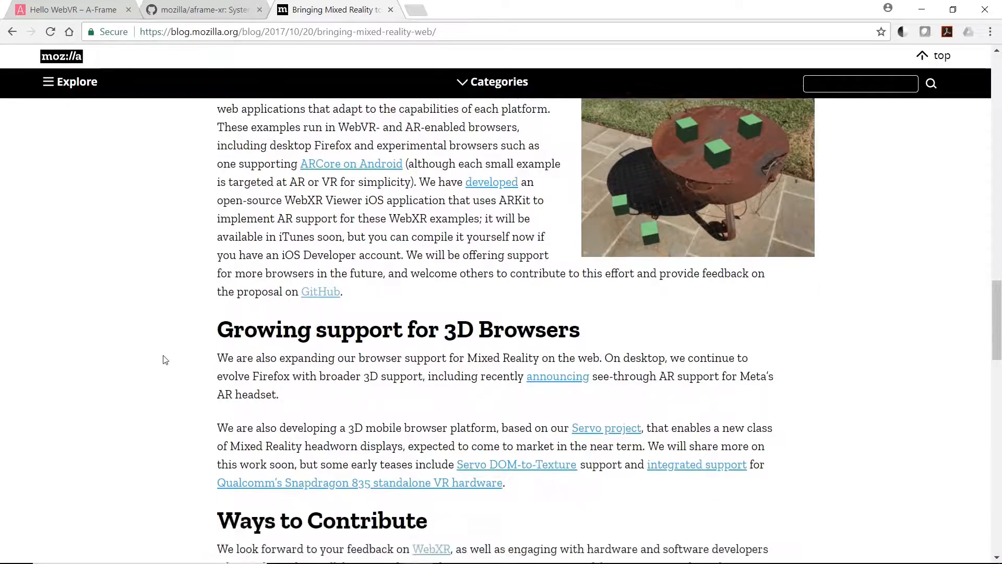
scroll(136, 313, "down", 4)
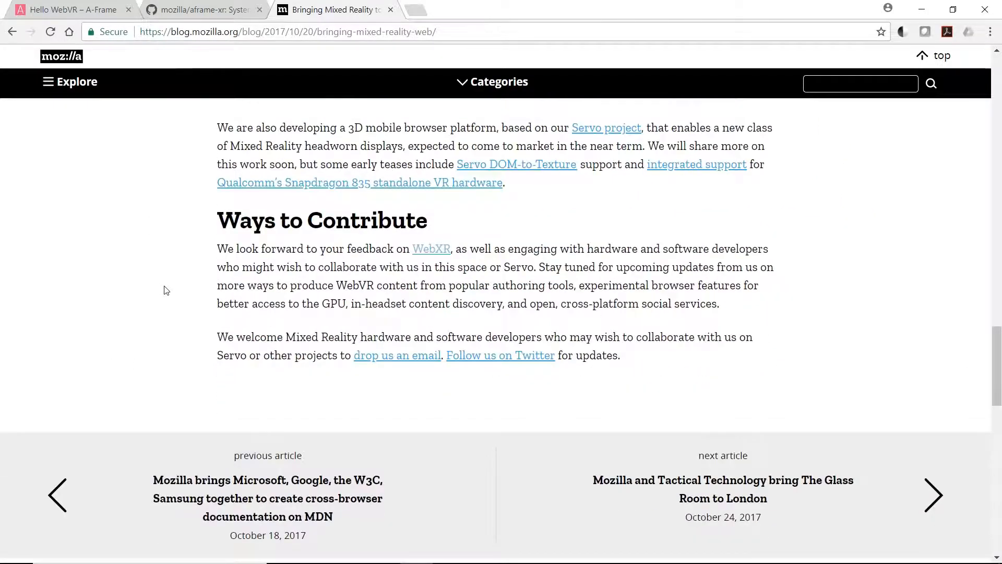
scroll(168, 290, "up", 6)
scroll(167, 290, "up", 20)
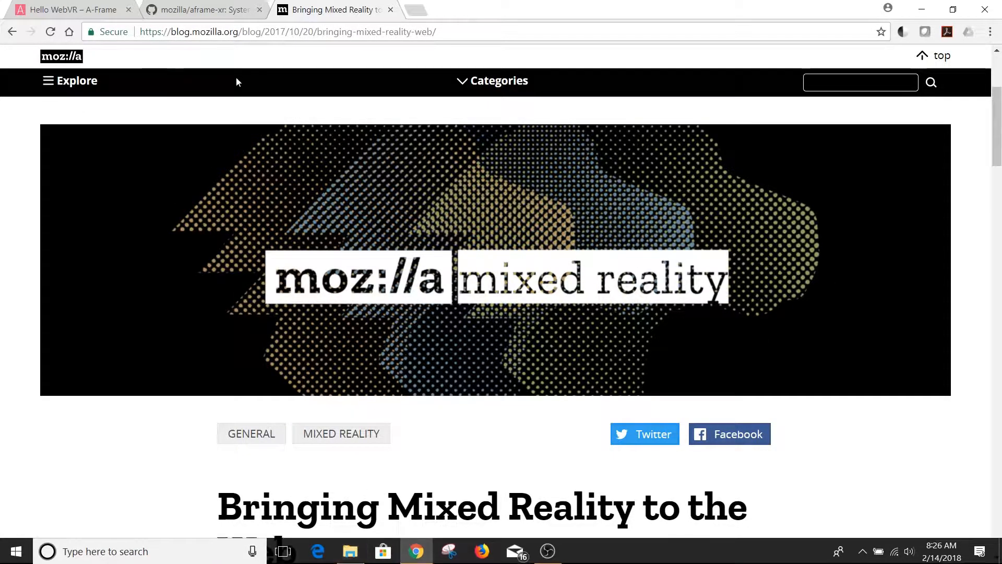
Return to the aframe-xr repository and examine its list of folders and files.
left_click(205, 9)
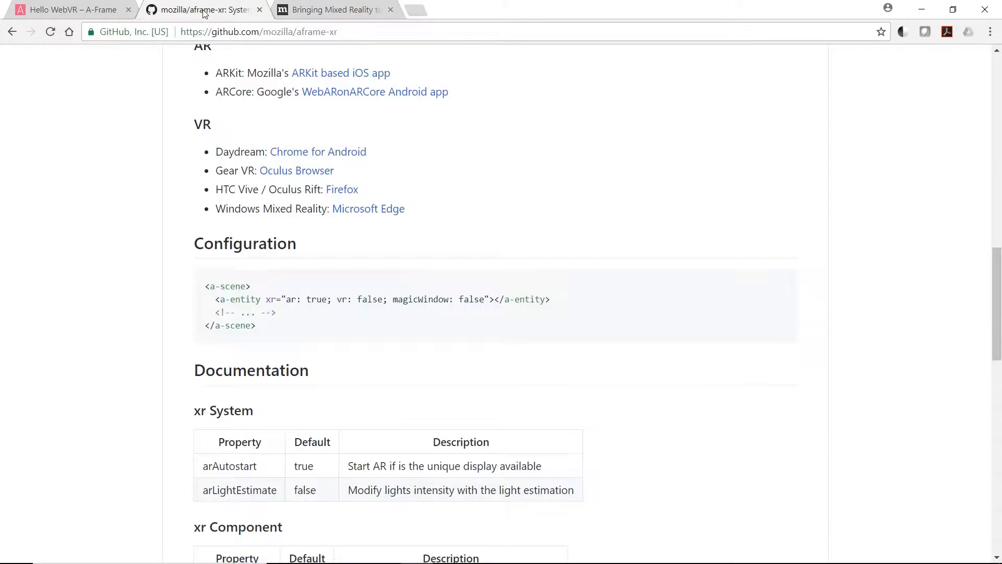
scroll(345, 250, "up", 15)
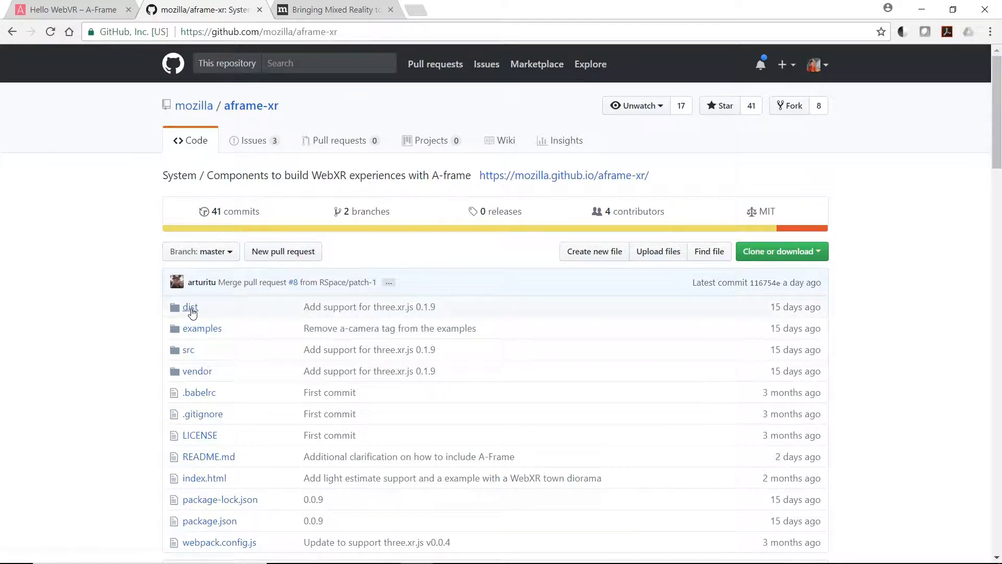
scroll(230, 331, "down", 3)
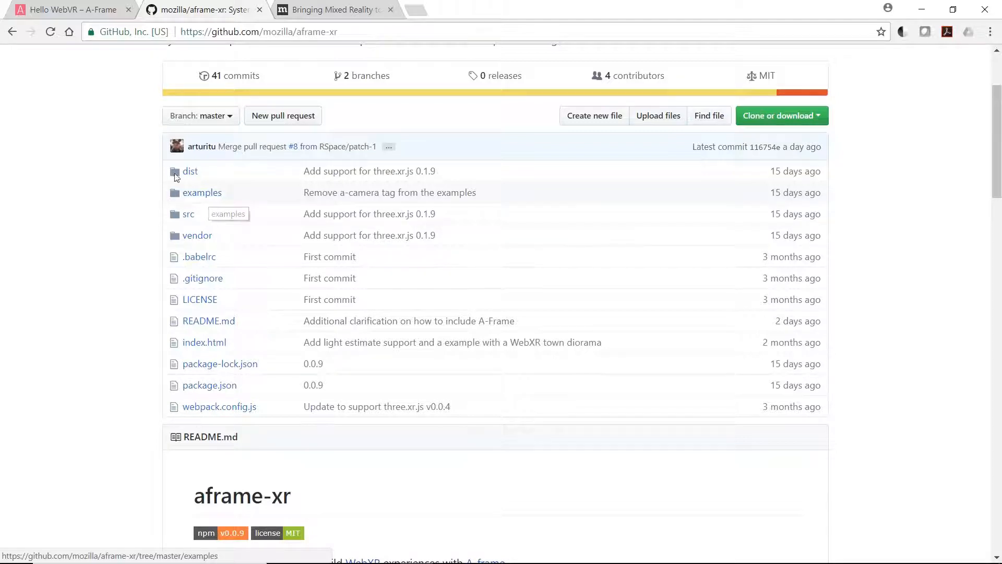
Return to the Hello WebVR scene and open it in the A-Frame visual inspector.
left_click(79, 16)
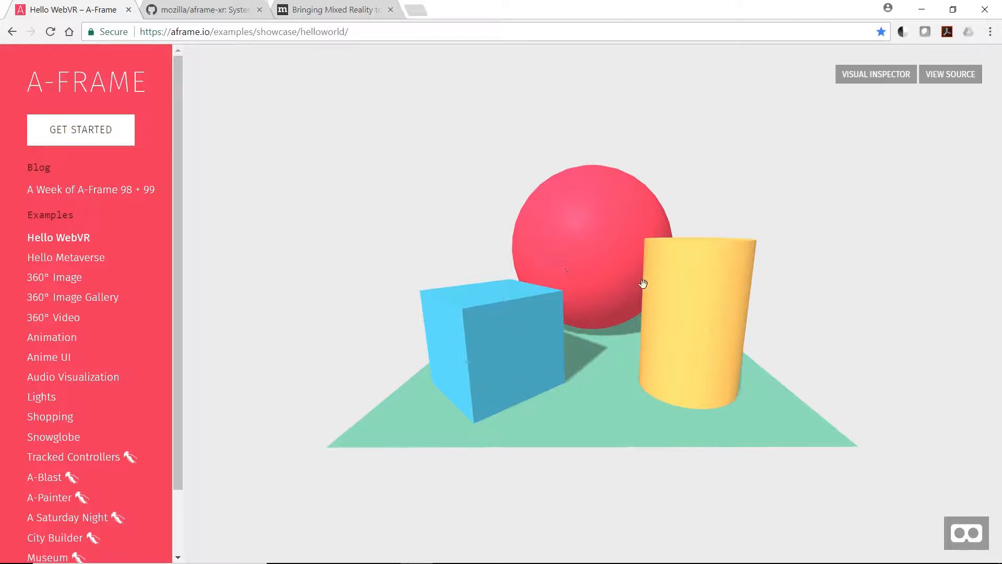
left_click_drag(642, 283, 697, 324)
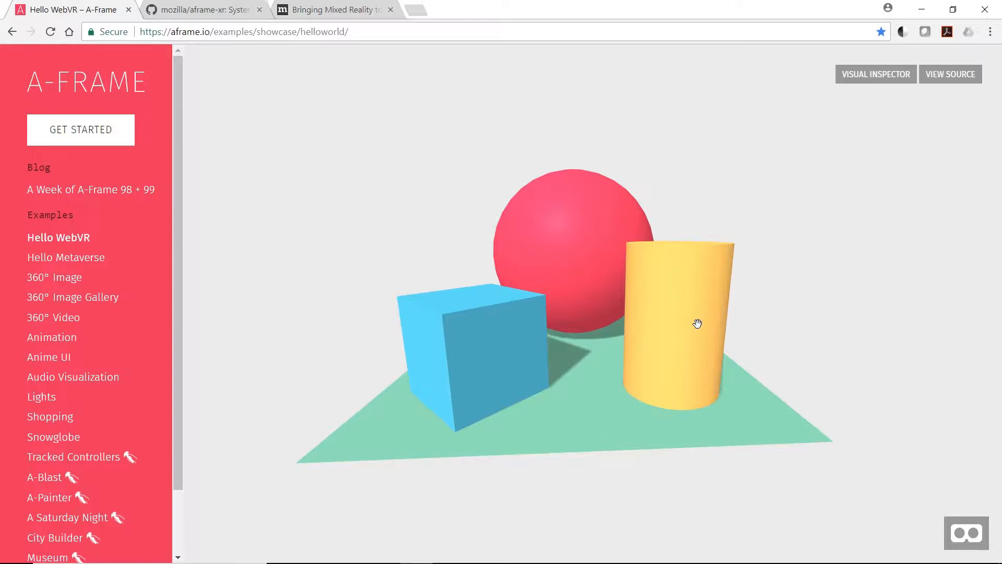
key("ctrl+alt+i")
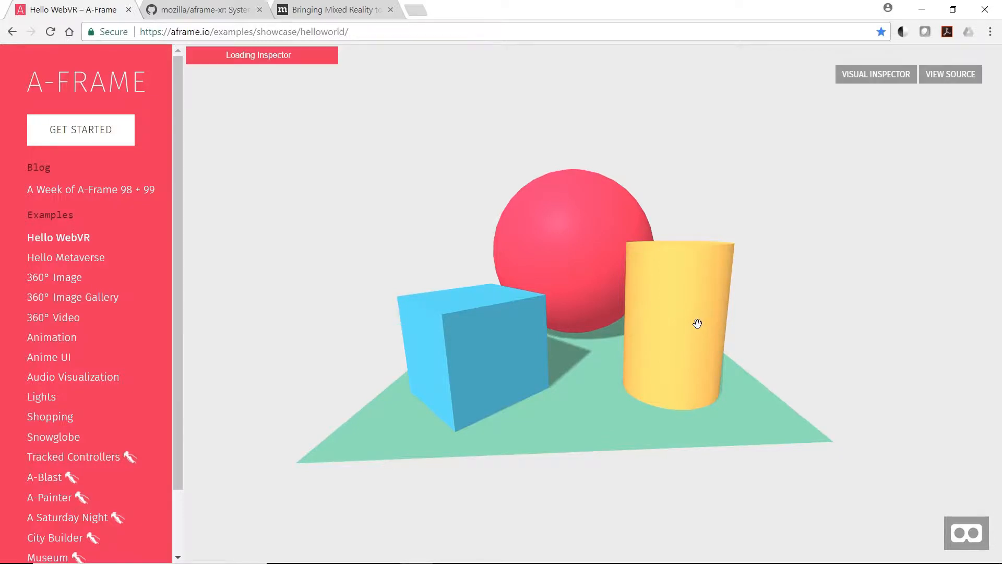
left_click_drag(587, 376, 743, 340)
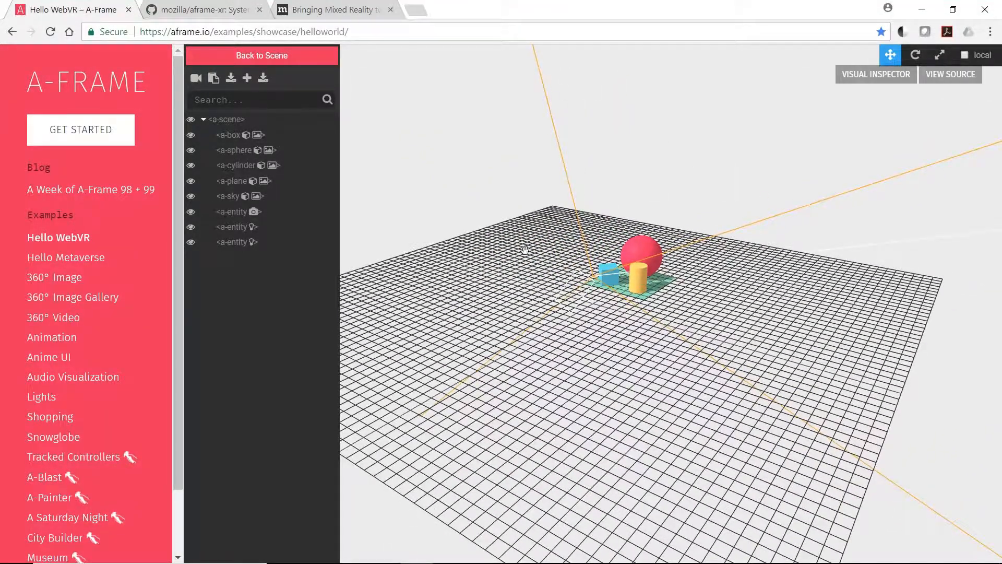
Select the a-box entity and look through the list of components that can be added to it.
left_click(230, 135)
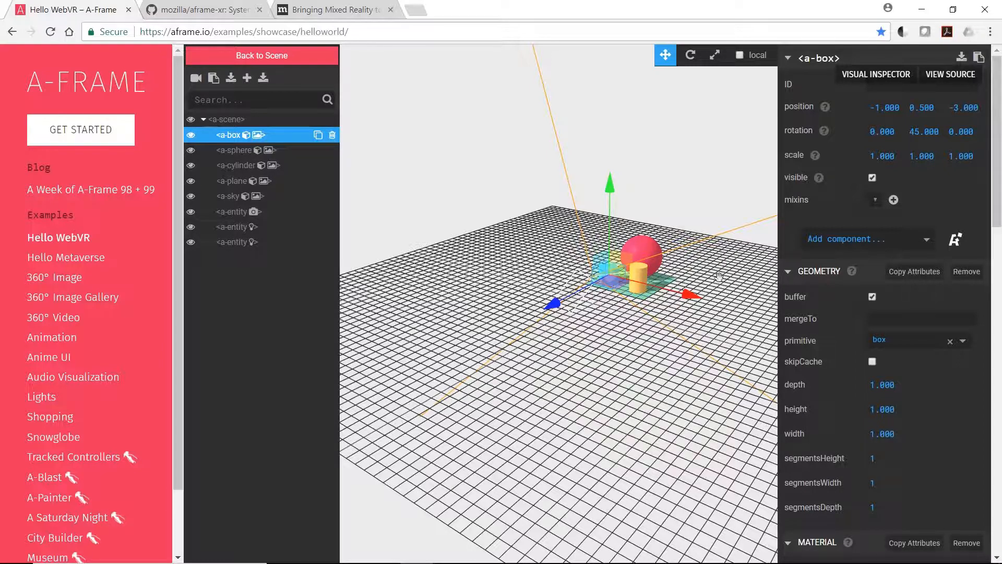
left_click(855, 239)
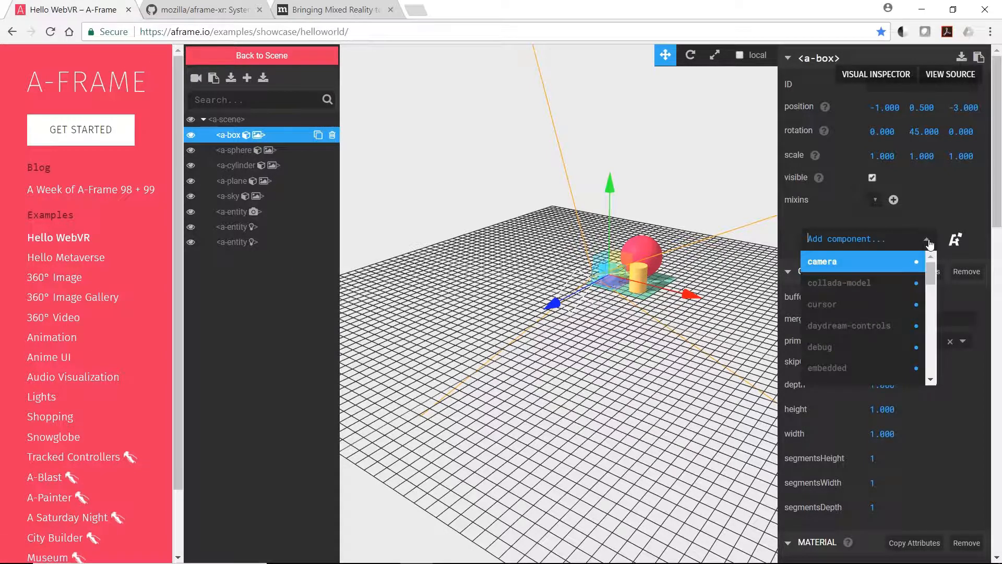
scroll(863, 288, "down", 5)
scroll(869, 313, "down", 10)
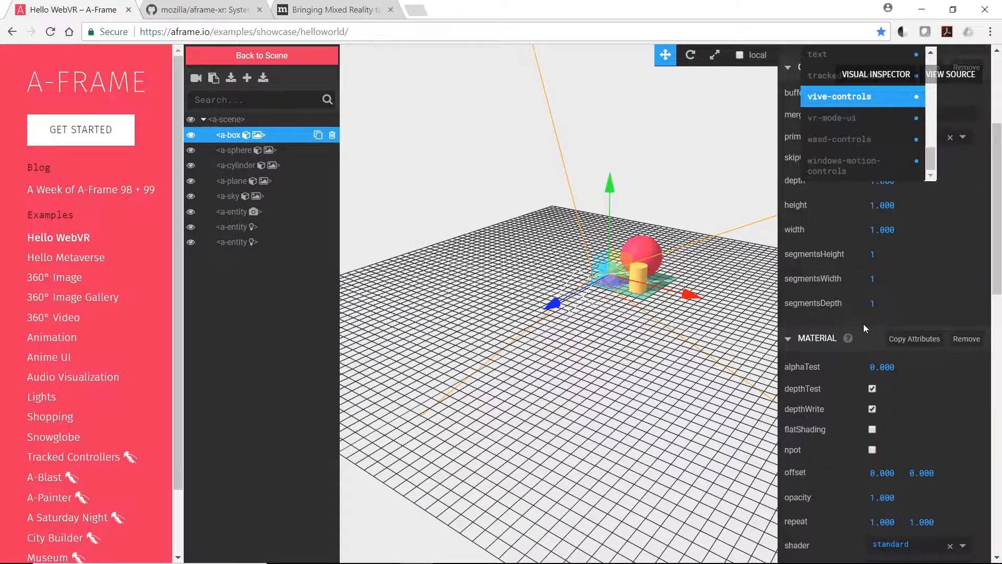
scroll(894, 360, "up", 5)
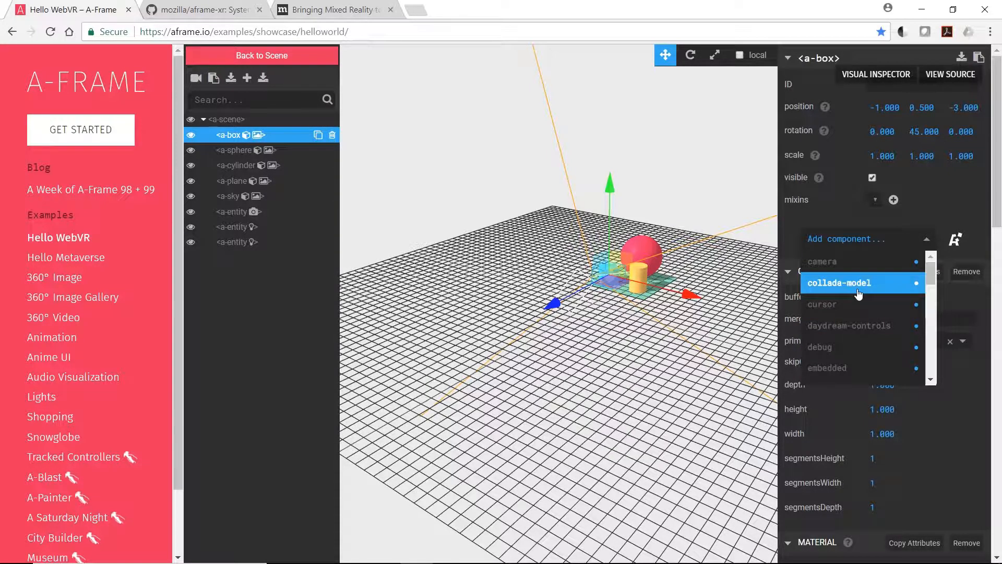
left_click(981, 204)
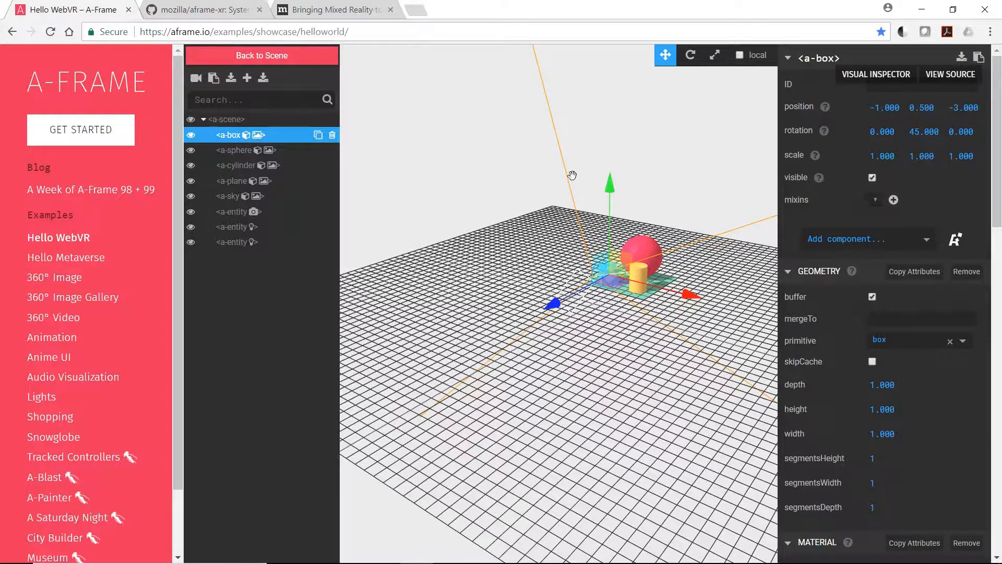
Orbit, pan and zoom the inspector viewport to view the box, sphere and cylinder from different angles.
left_click_drag(609, 358, 567, 356)
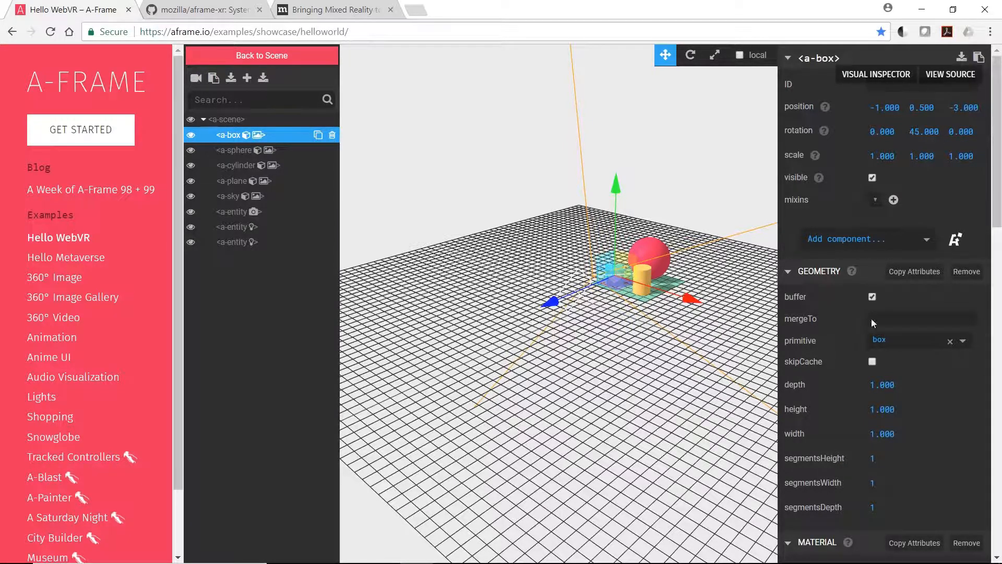
right_click_drag(602, 350, 559, 369)
left_click_drag(532, 386, 564, 375)
scroll(564, 375, "up", 4)
scroll(564, 376, "down", 6)
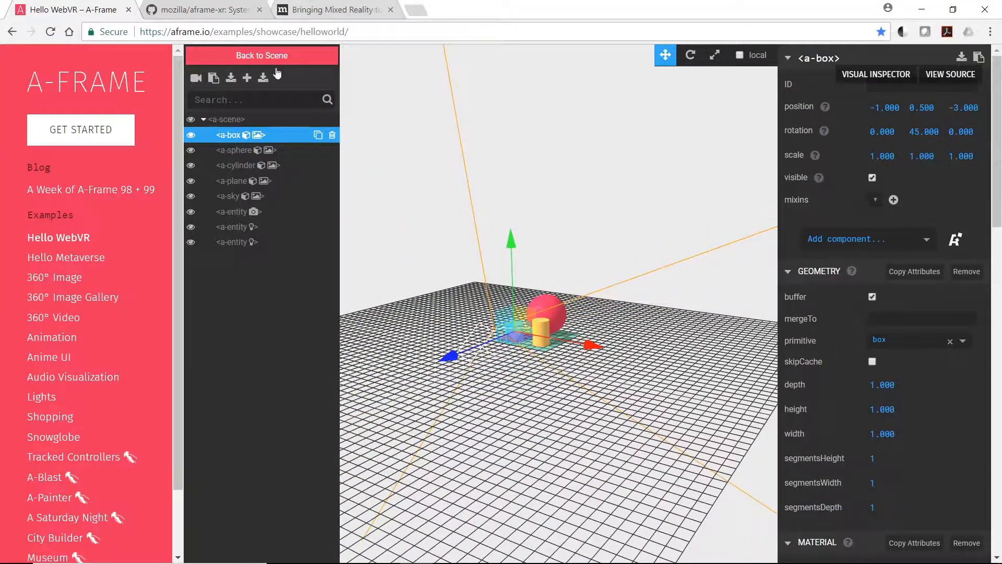
Switch to the aframe-xr GitHub repository and look over its header and file list.
left_click(180, 12)
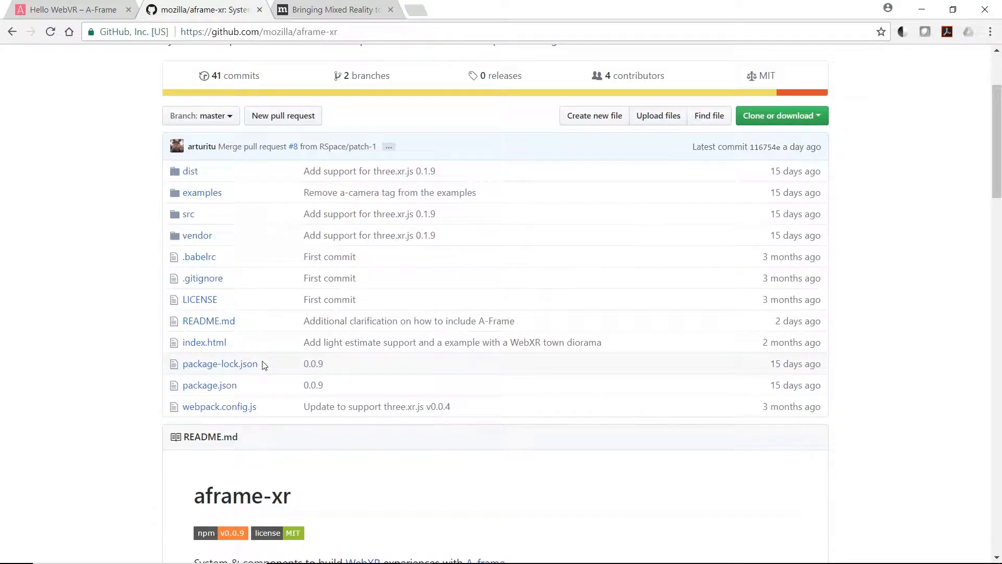
left_click(84, 12)
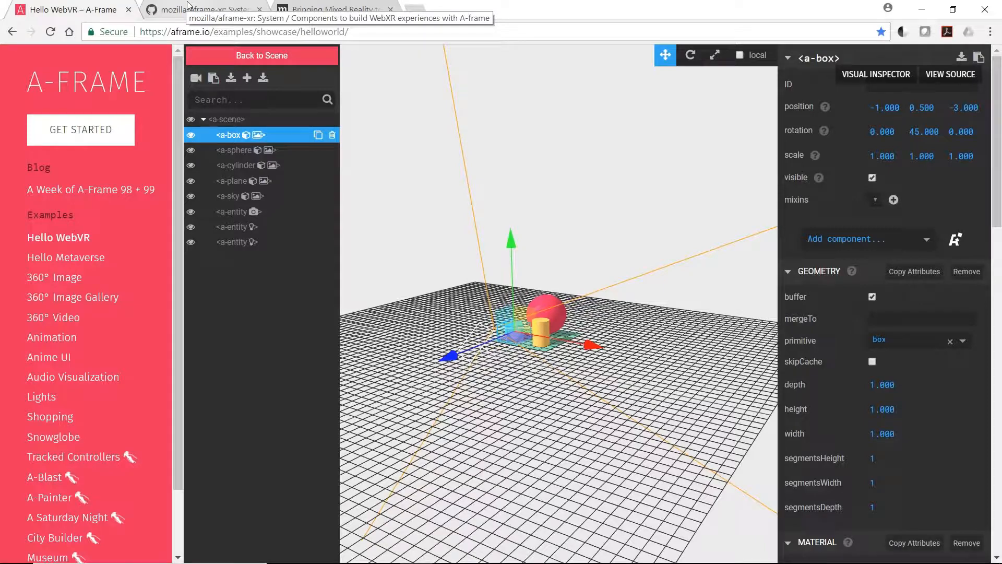
left_click(246, 10)
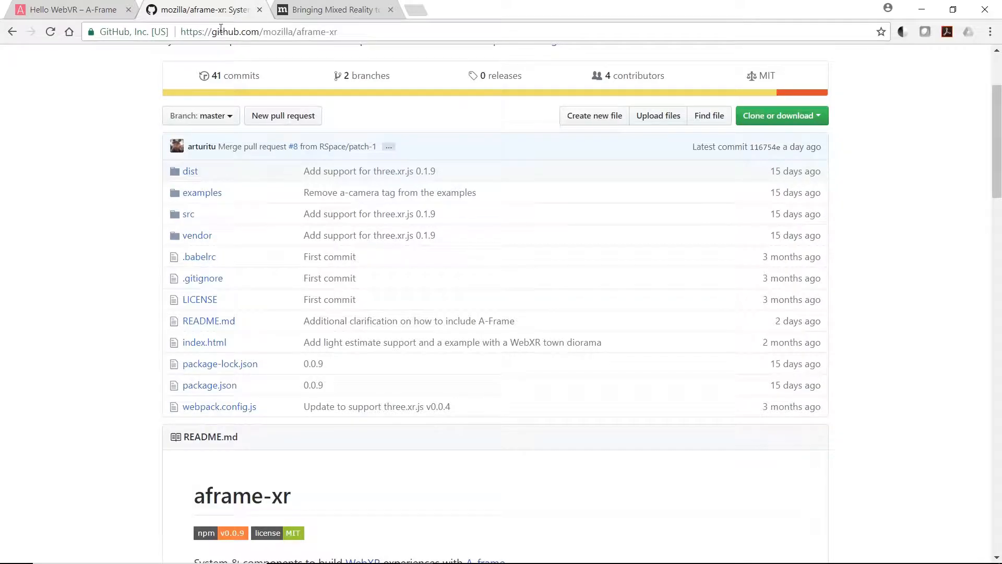
scroll(384, 232, "up", 3)
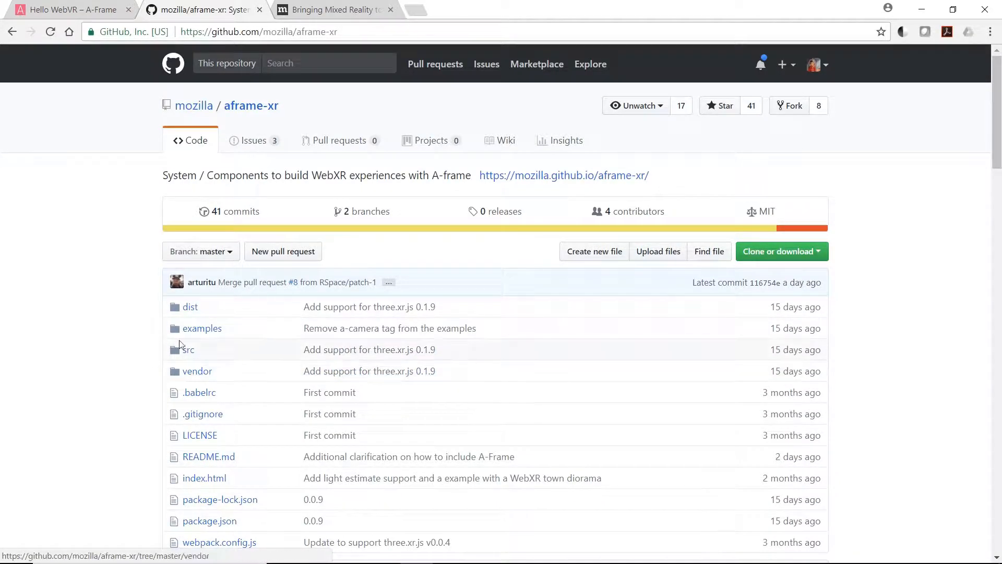
scroll(287, 284, "down", 5)
scroll(192, 152, "up", 3)
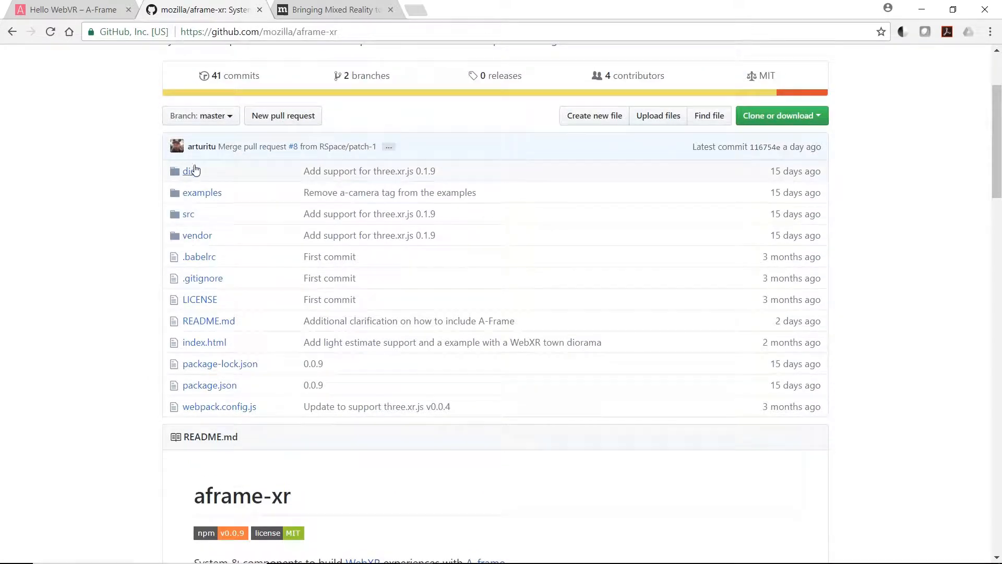
View the contents of the repository's dist and vendor folders and return to the main file list.
left_click(188, 171)
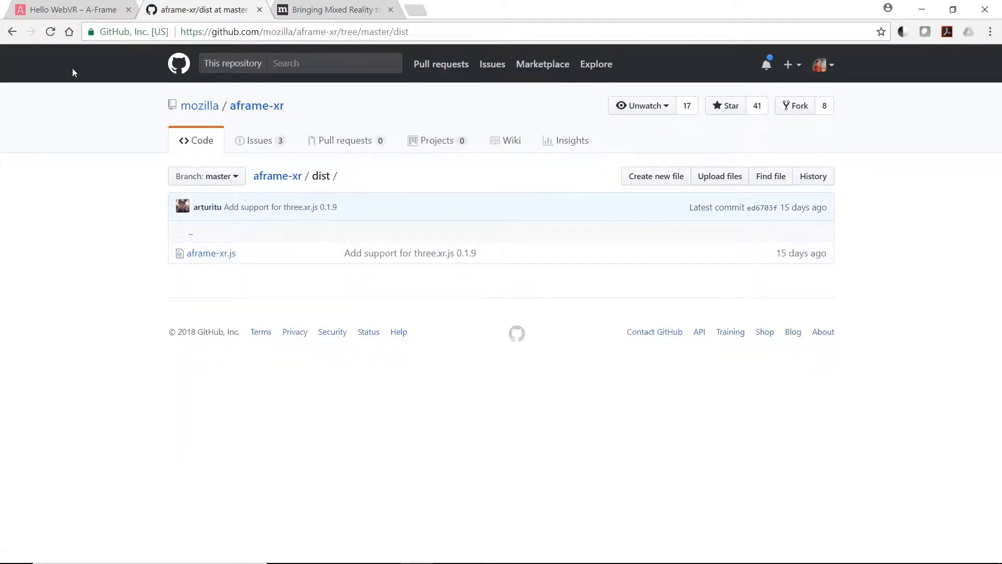
left_click(11, 32)
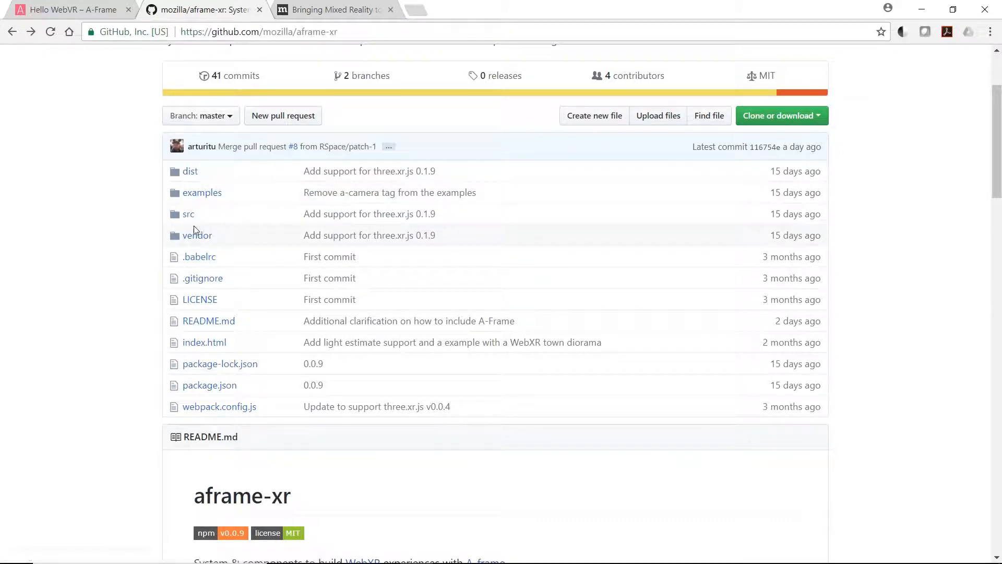
left_click(203, 238)
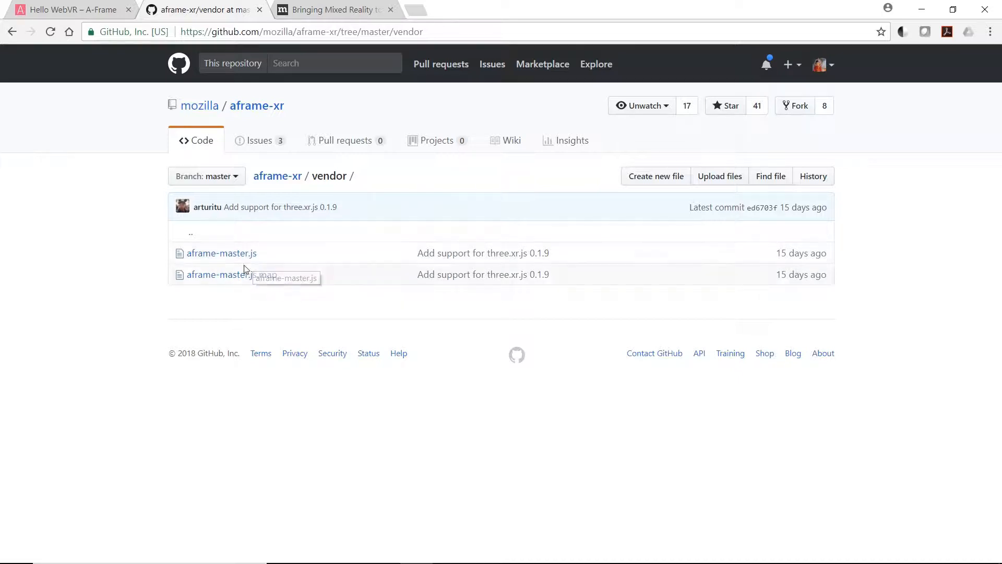
left_click(11, 32)
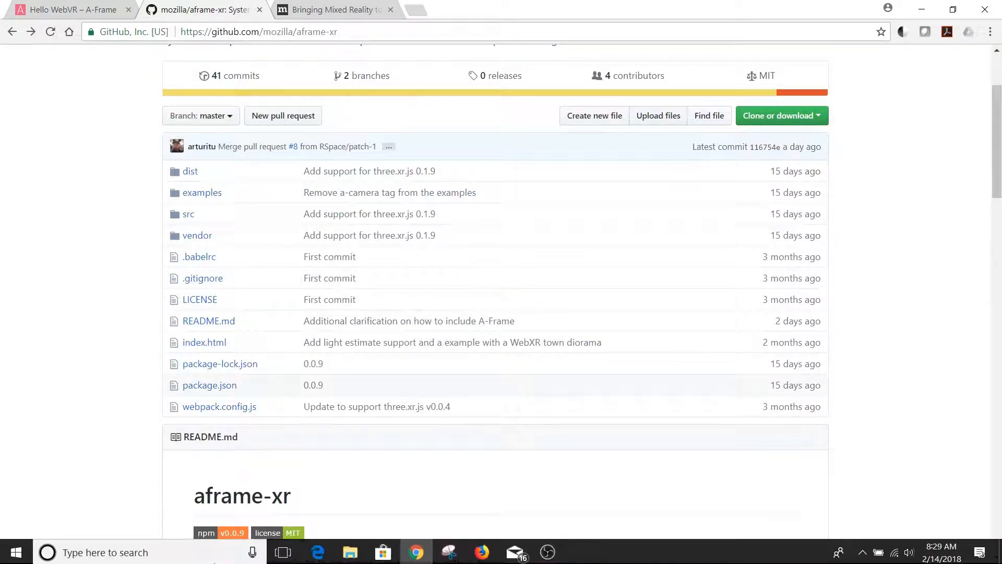
Switch to File Explorer and open index.html from the local aframe-xr-master folder in the browser.
left_click(356, 553)
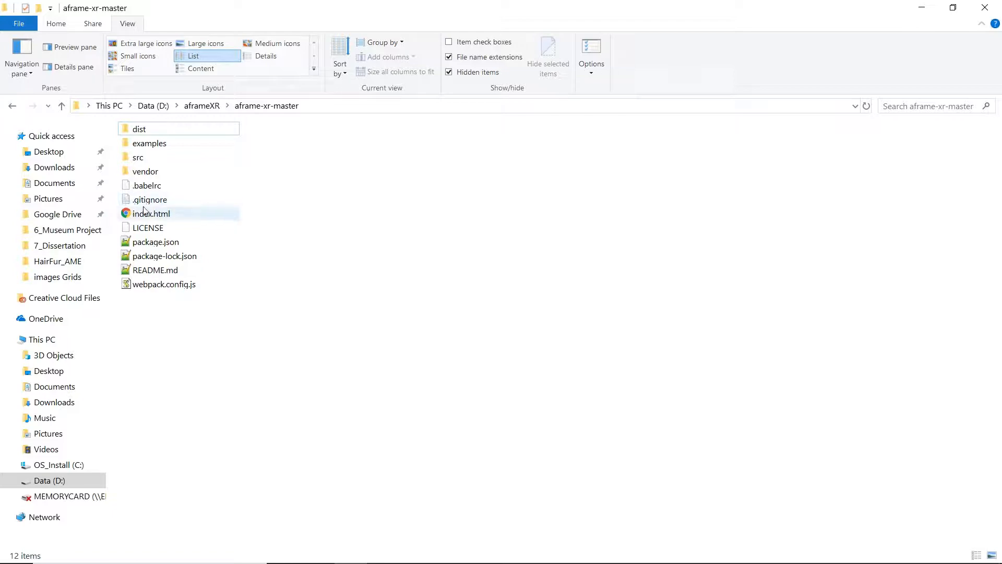
right_click(129, 214)
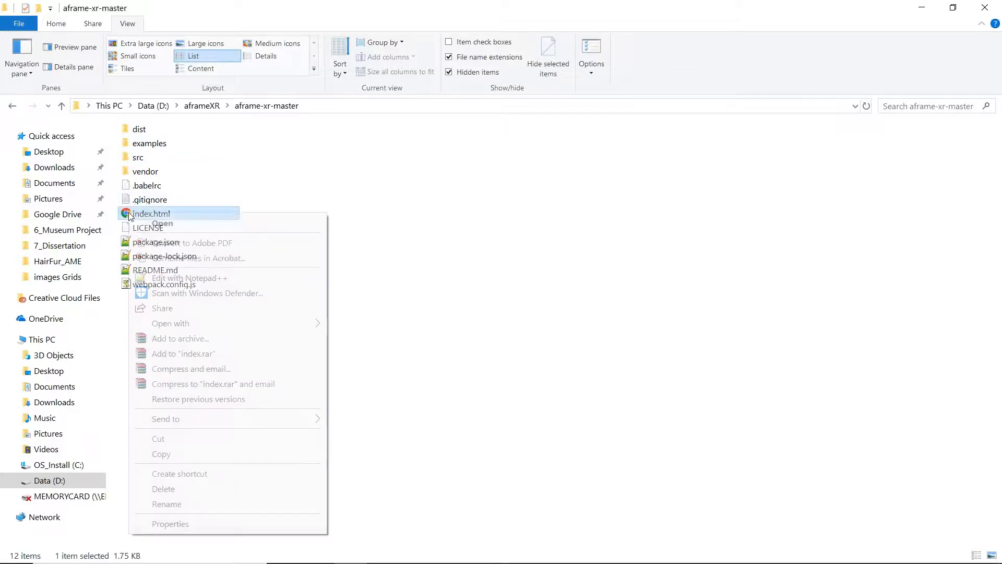
left_click(163, 222)
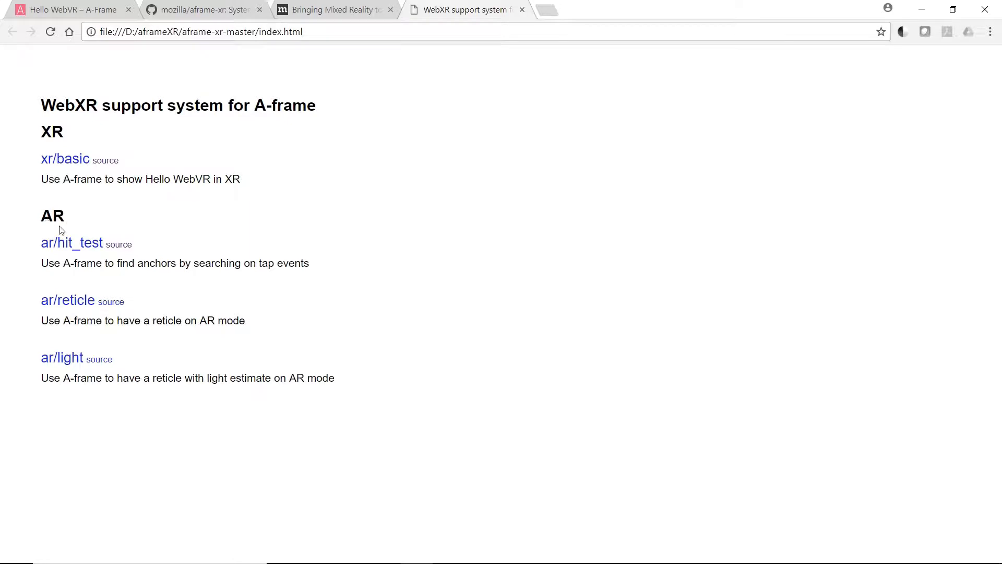
Open the xr/basic example from the WebXR examples page and load its index.html.
left_click(62, 165)
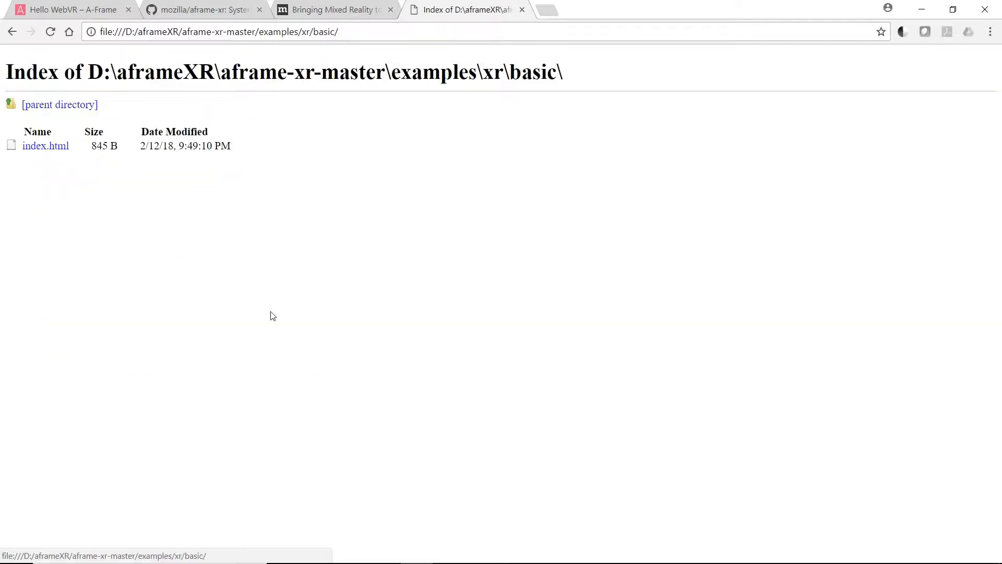
left_click(12, 31)
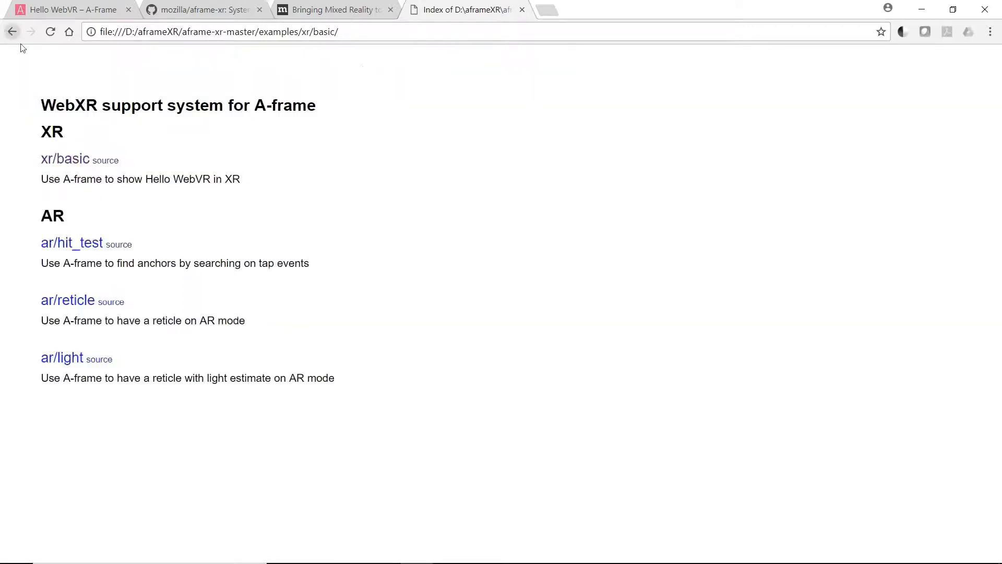
left_click(73, 163)
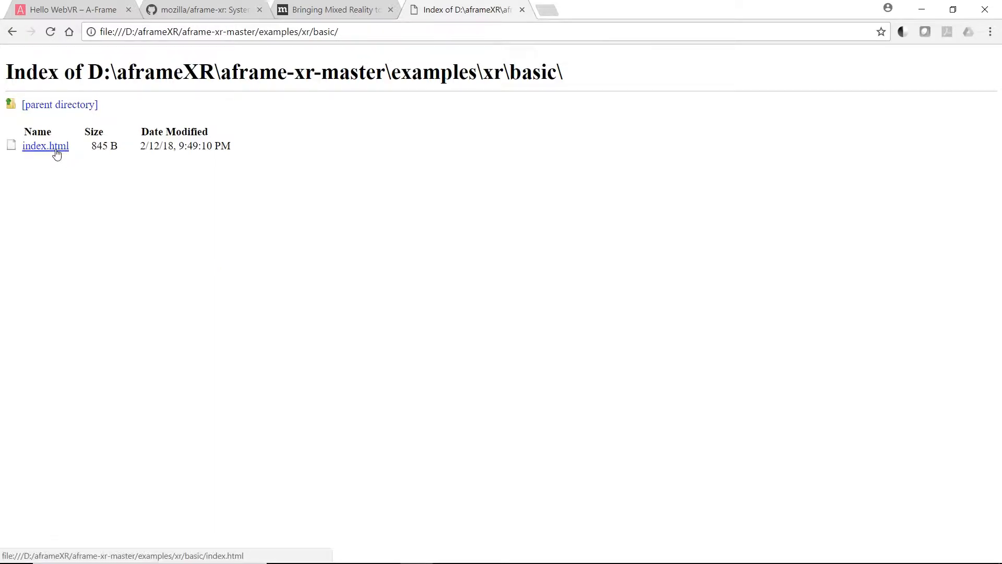
left_click(56, 150)
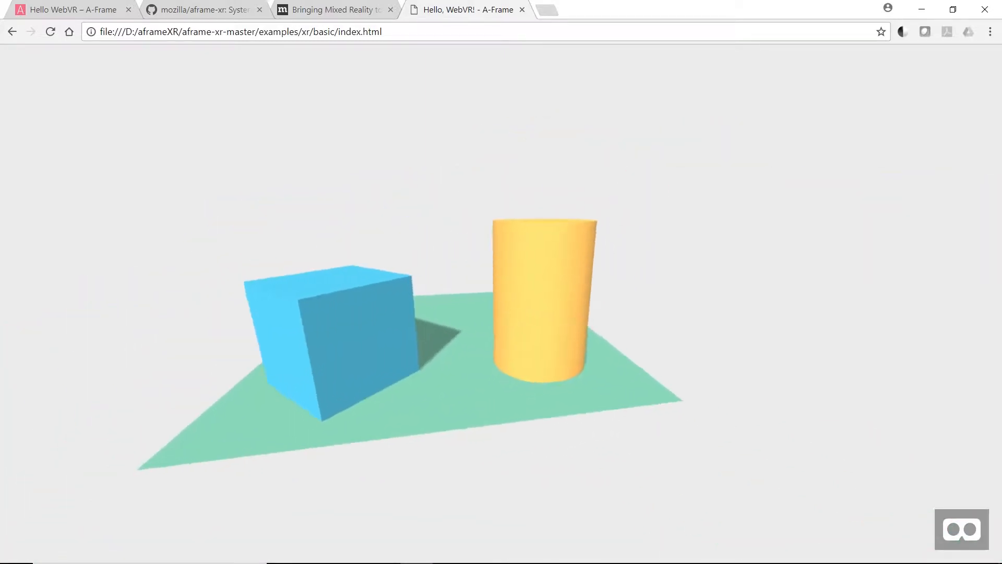
View the basic scene from different angles and in full-screen VR mode, and return to the WebXR examples page.
left_click_drag(516, 428, 546, 415)
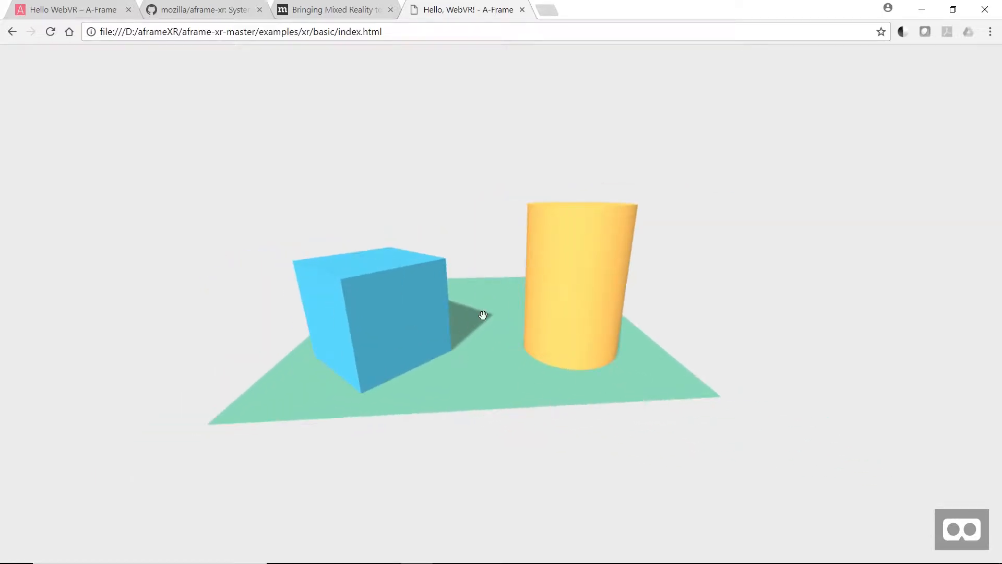
left_click(603, 389)
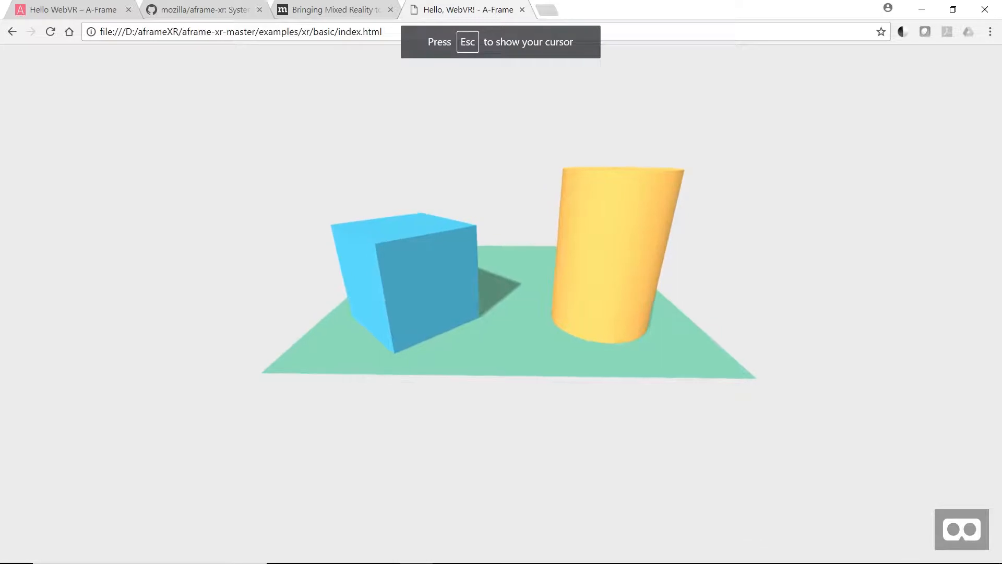
key("Escape")
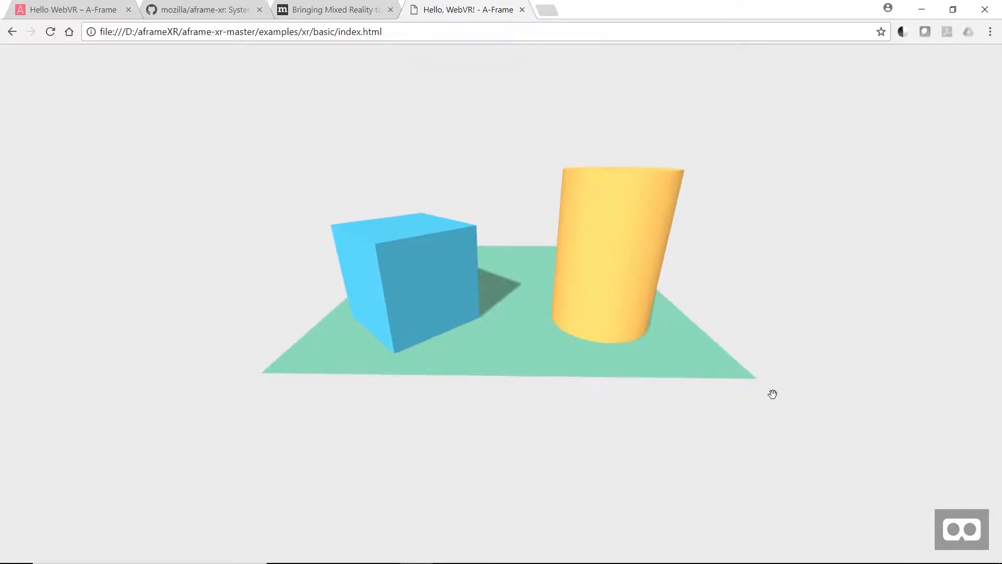
left_click(974, 531)
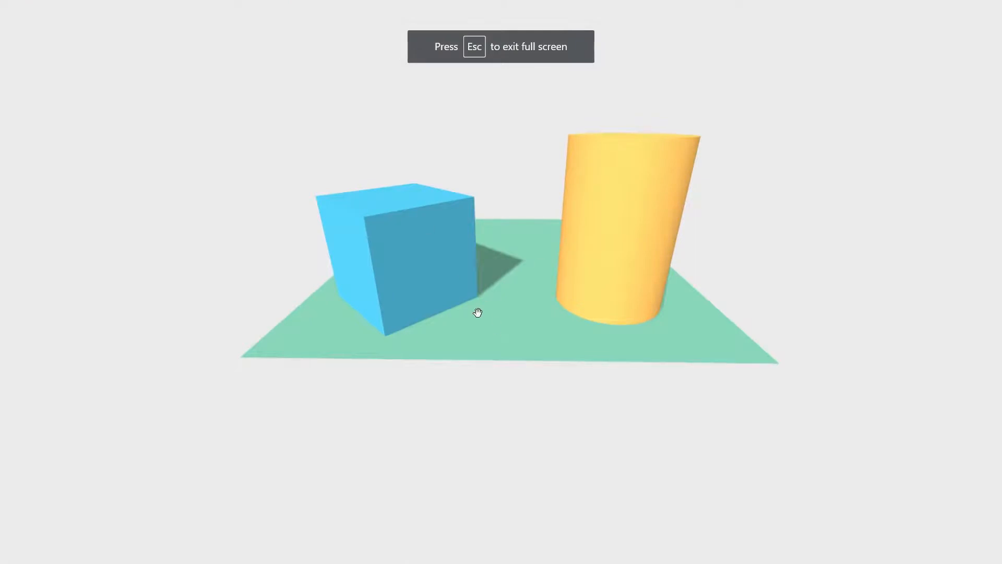
left_click(500, 377)
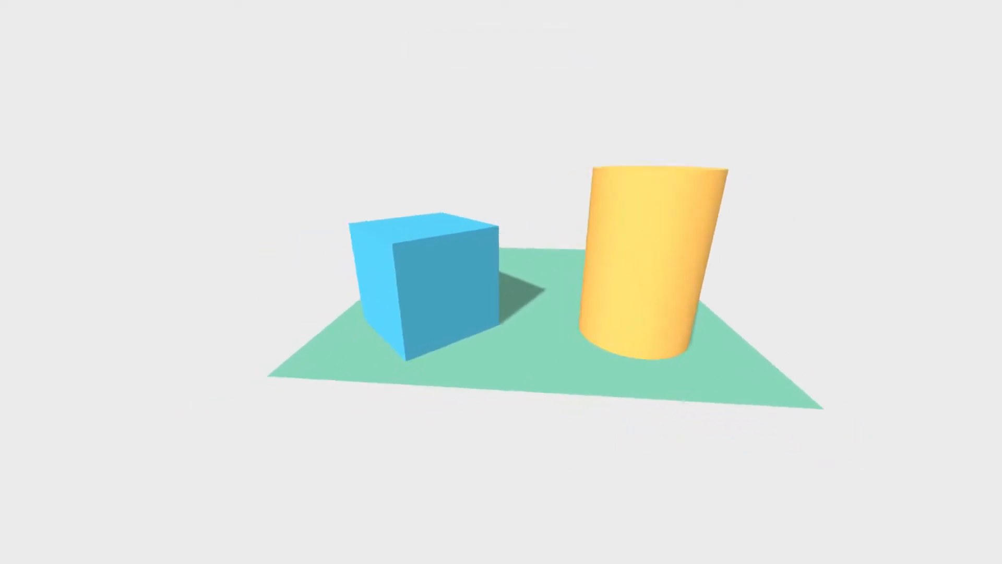
key("Escape")
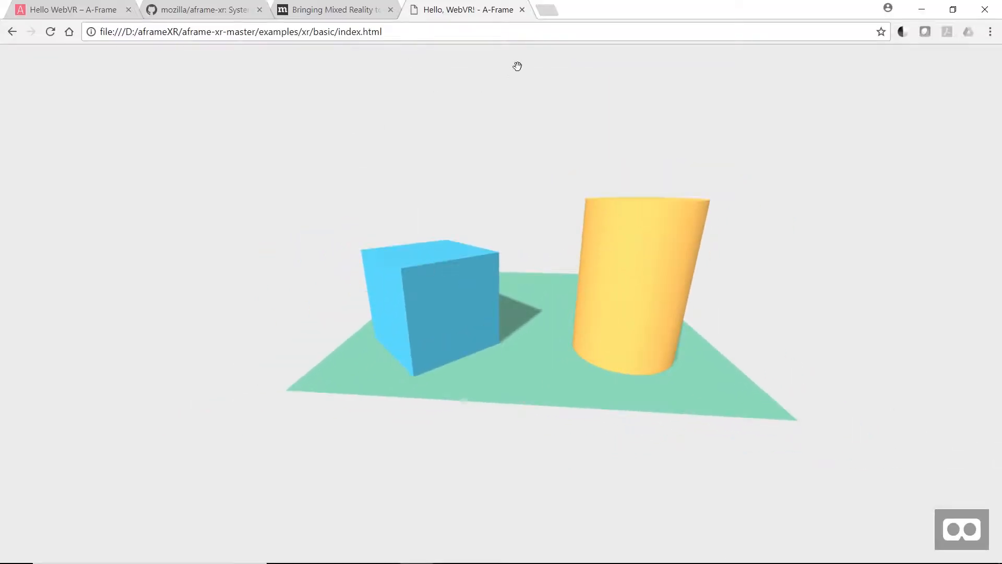
left_click(13, 32)
left_click(12, 33)
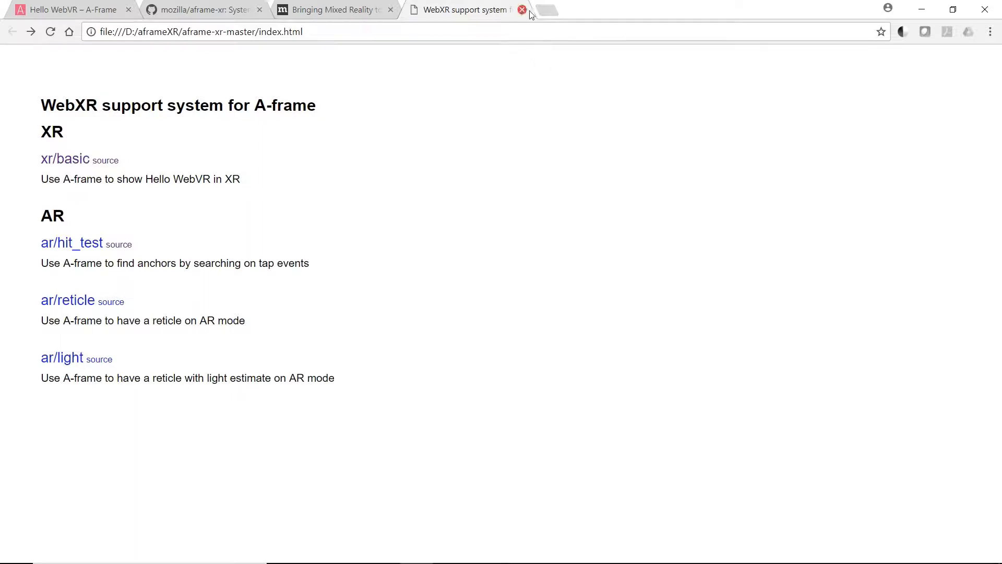
Switch to File Explorer, go to the examples/ar/light folder and open its index.html in Notepad++.
left_click(924, 11)
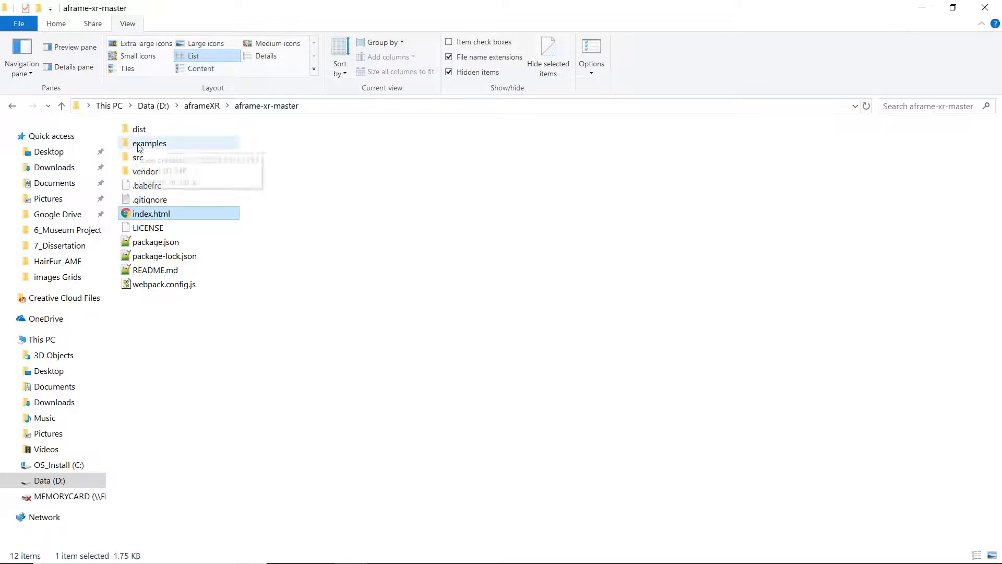
double_click(155, 145)
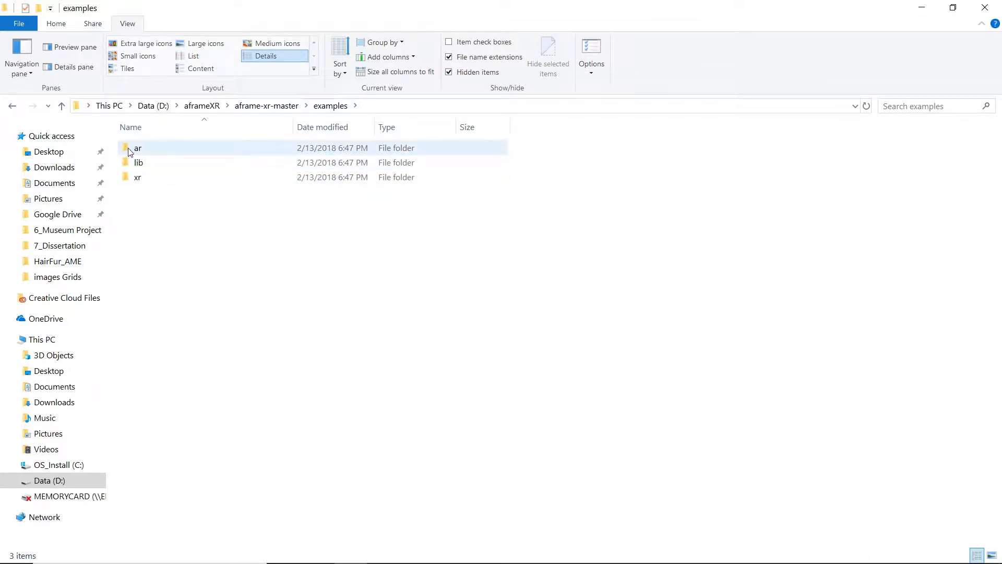
double_click(136, 149)
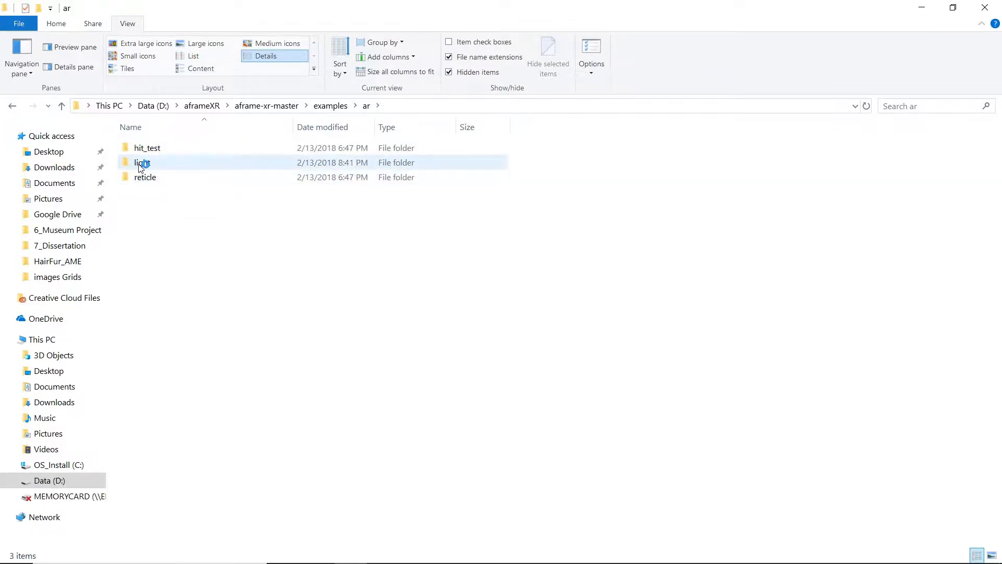
double_click(136, 164)
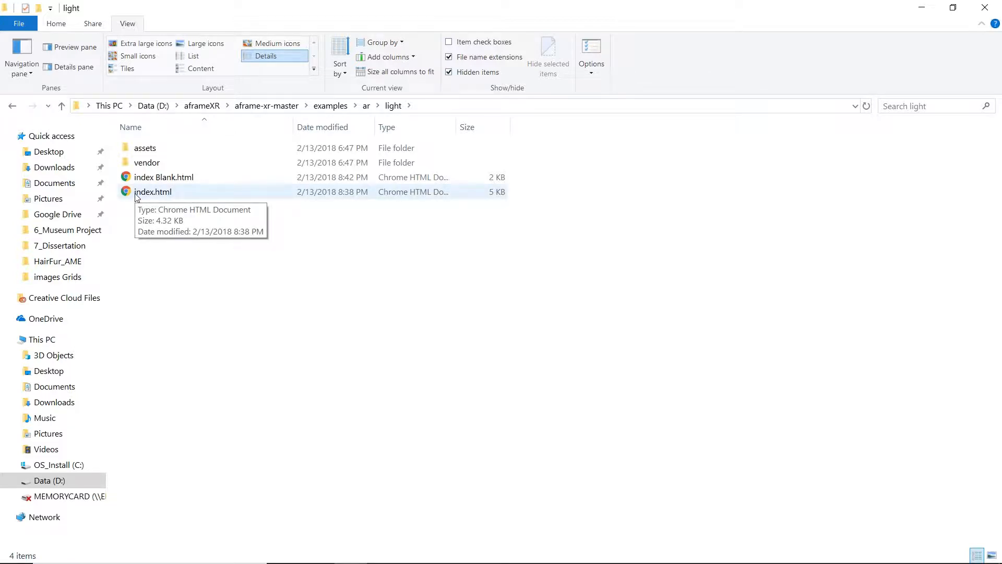
right_click(137, 196)
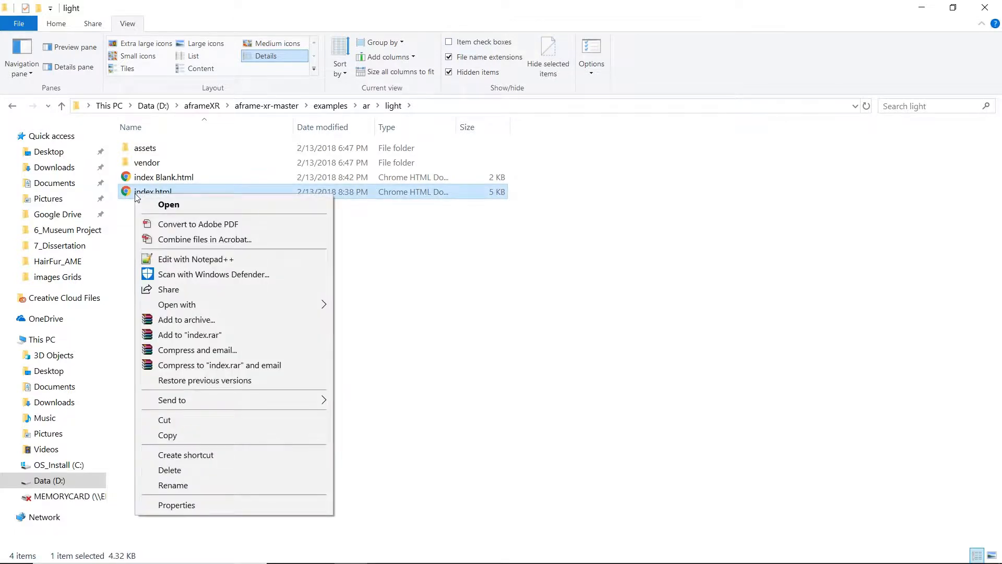
left_click(208, 259)
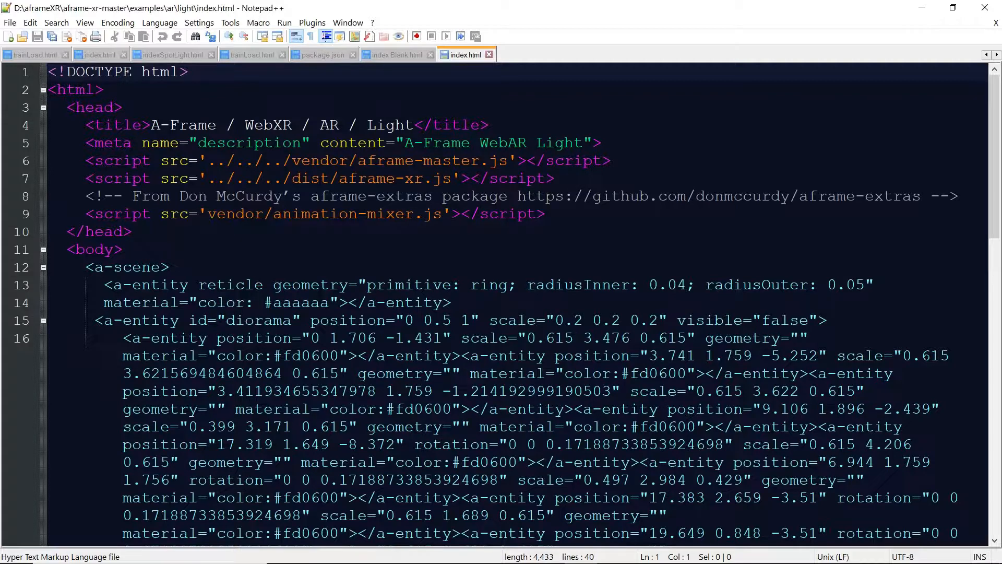
Delete all the child entities nested inside the diorama entity in the light example's index.html.
key("ctrl+minus")
key("ctrl+minus")
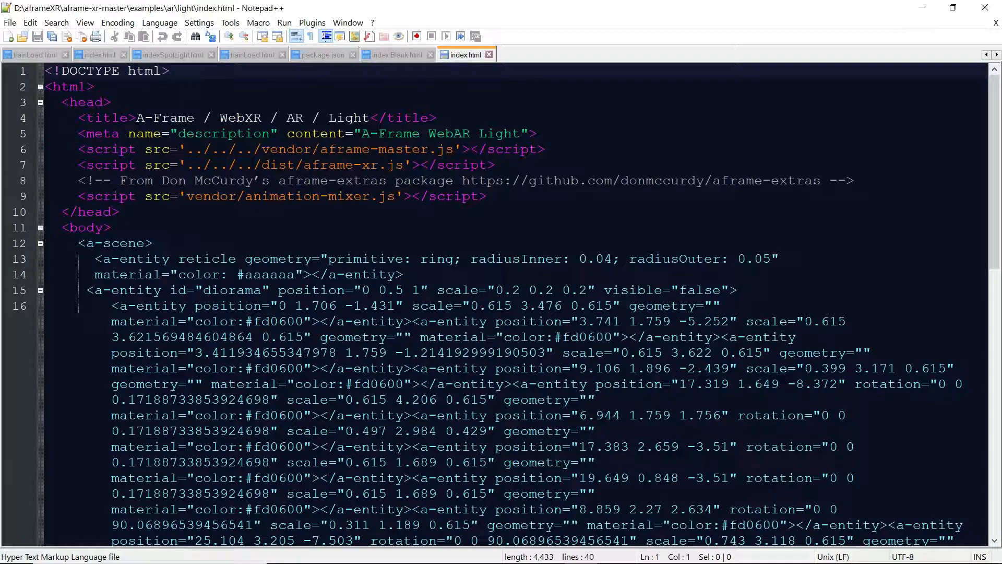
scroll(501, 303, "down", 1)
scroll(501, 303, "down", 1)
scroll(501, 303, "up", 1)
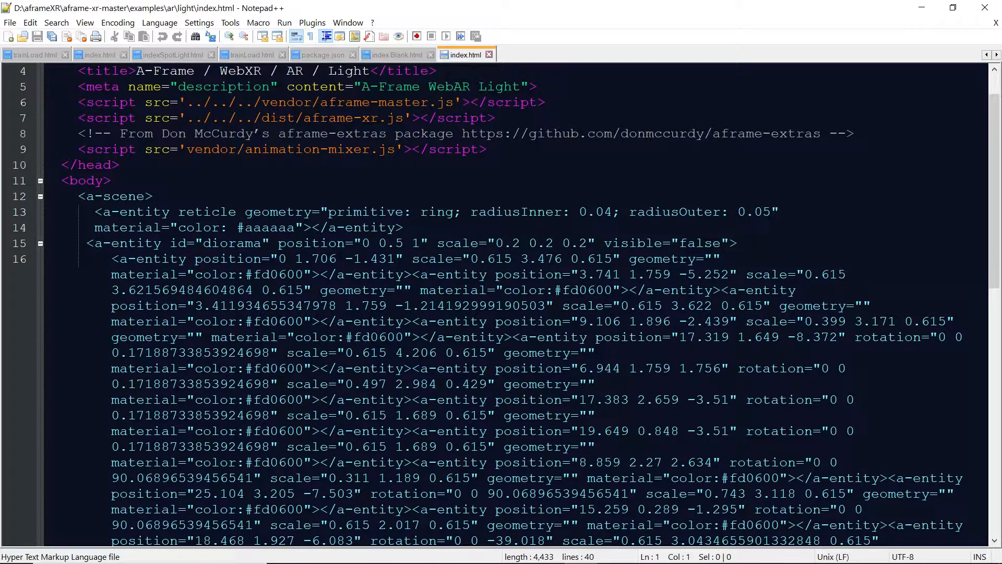
left_click_drag(111, 259, 879, 524)
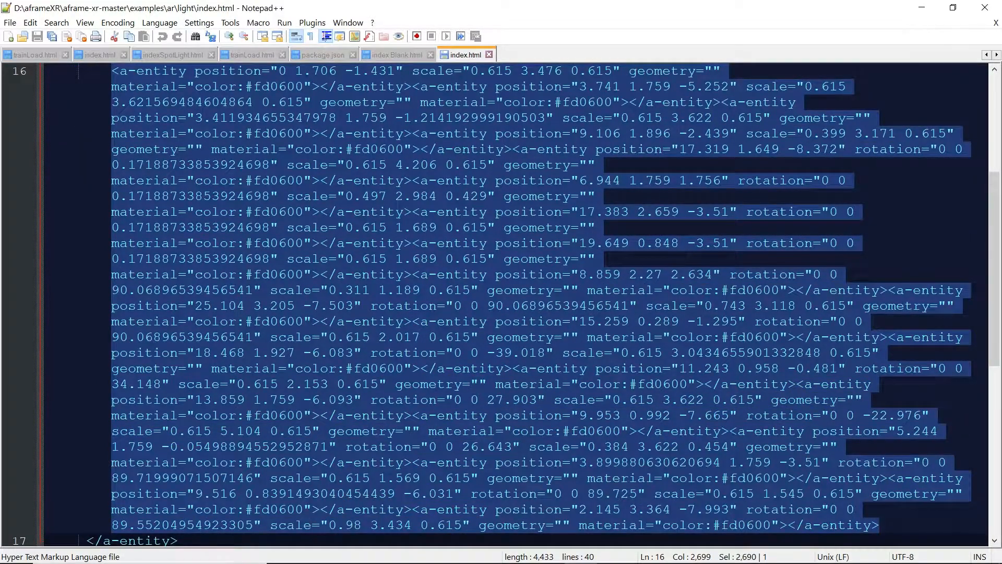
scroll(502, 387, "up", 3)
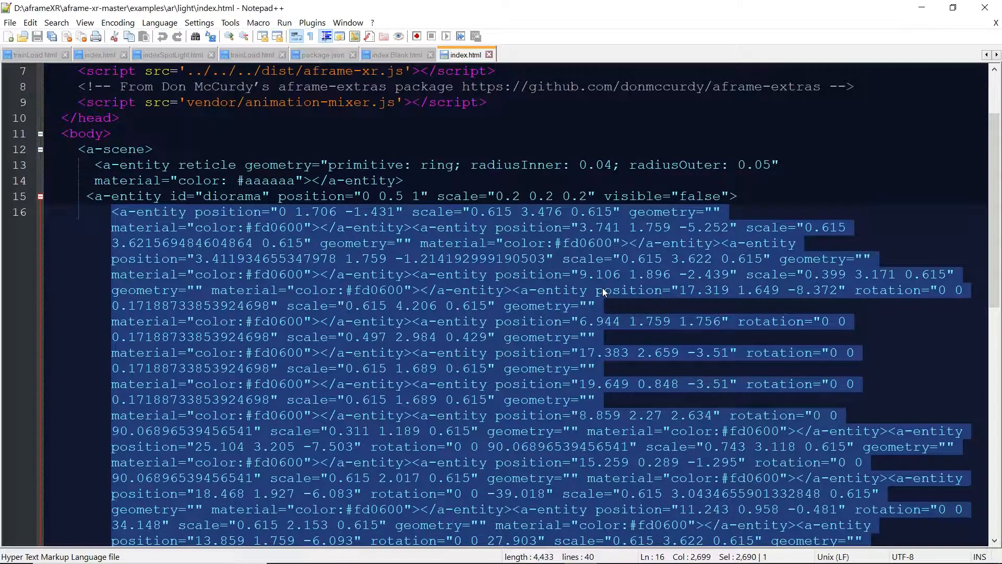
key("Delete")
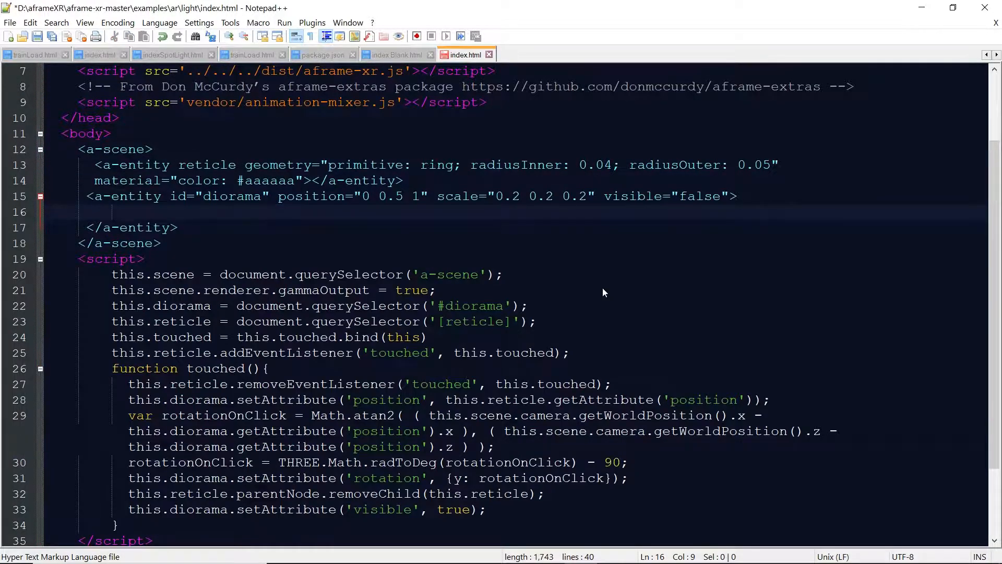
Set the diorama entity's scale attribute to "1 1 1".
left_click_drag(520, 196, 554, 196)
type("1 1 1")
left_click(571, 197)
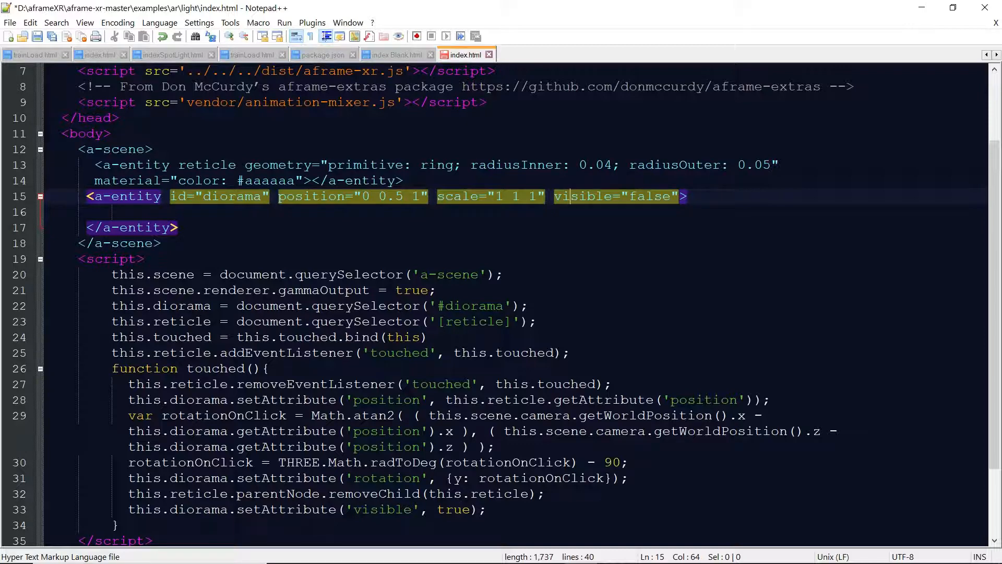
Examine the a-scene markup, highlighting the scene tag, the reticle entity and the diorama entity's id.
left_click_drag(152, 149, 70, 150)
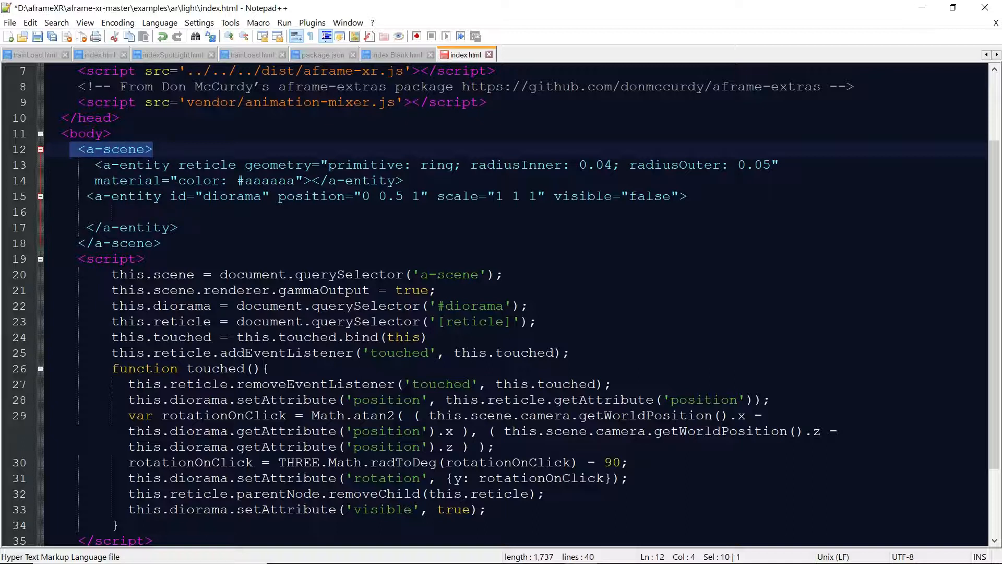
left_click_drag(86, 196, 268, 196)
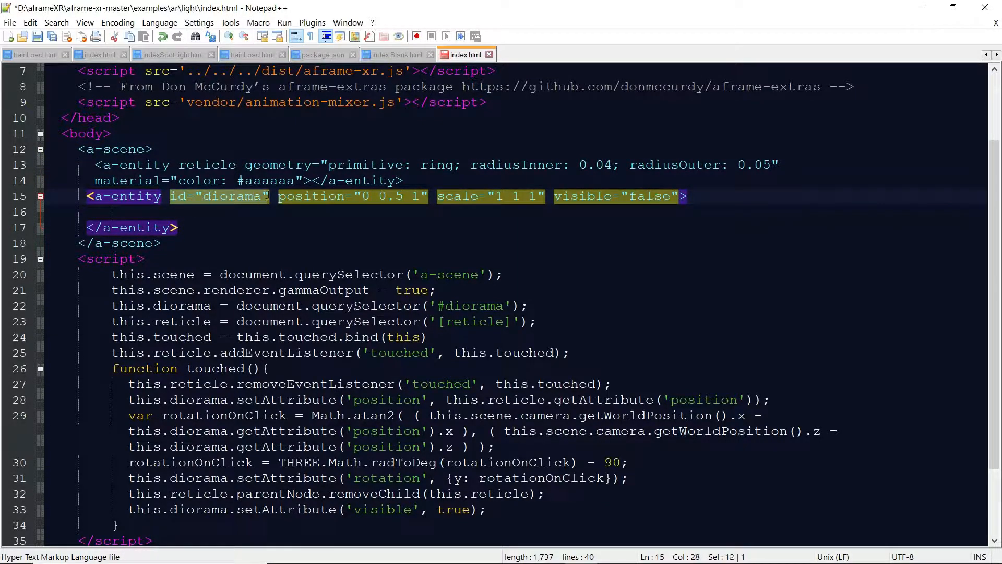
left_click(303, 196)
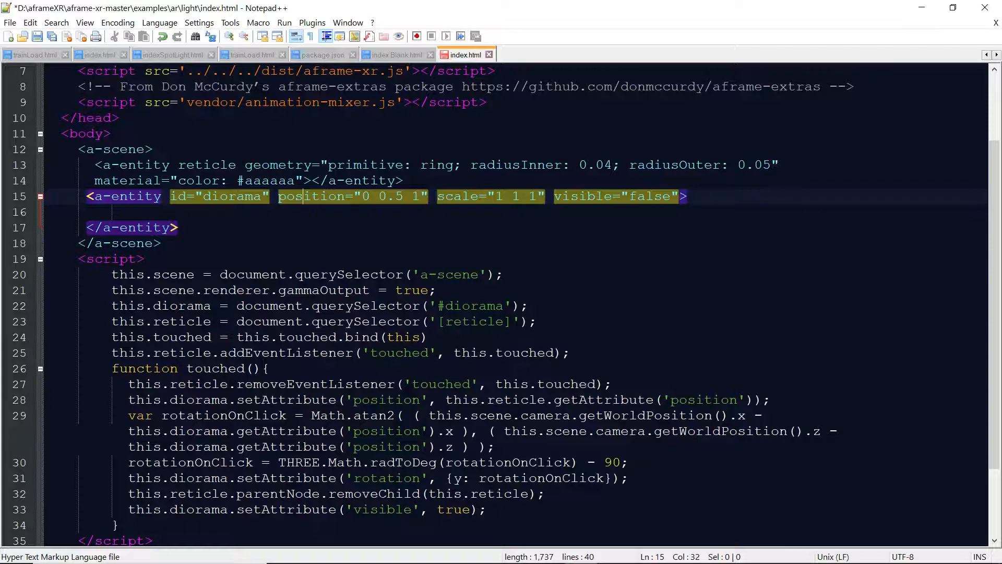
scroll(501, 302, "up", 2)
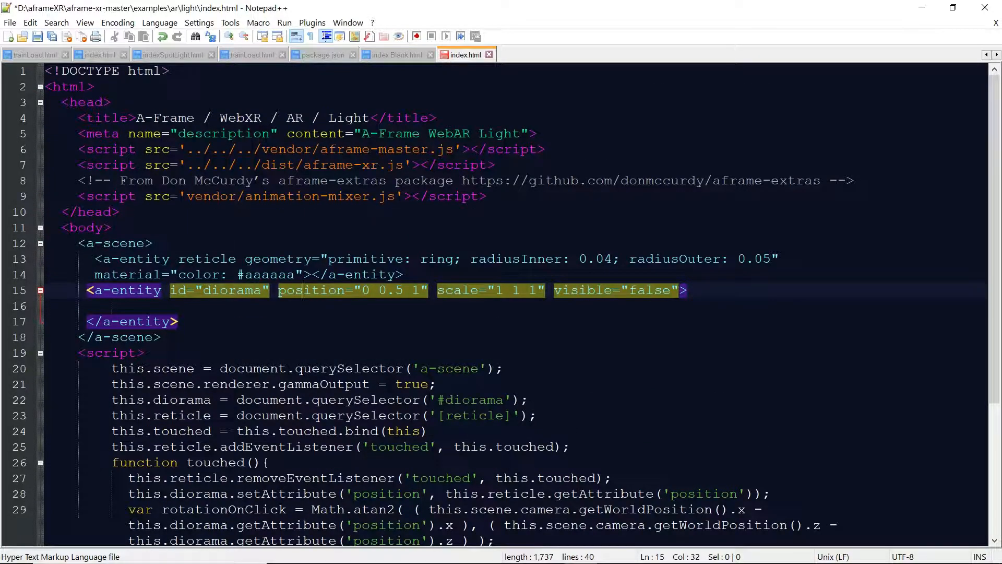
scroll(501, 303, "down", 2)
scroll(501, 303, "down", 1)
scroll(501, 303, "up", 2)
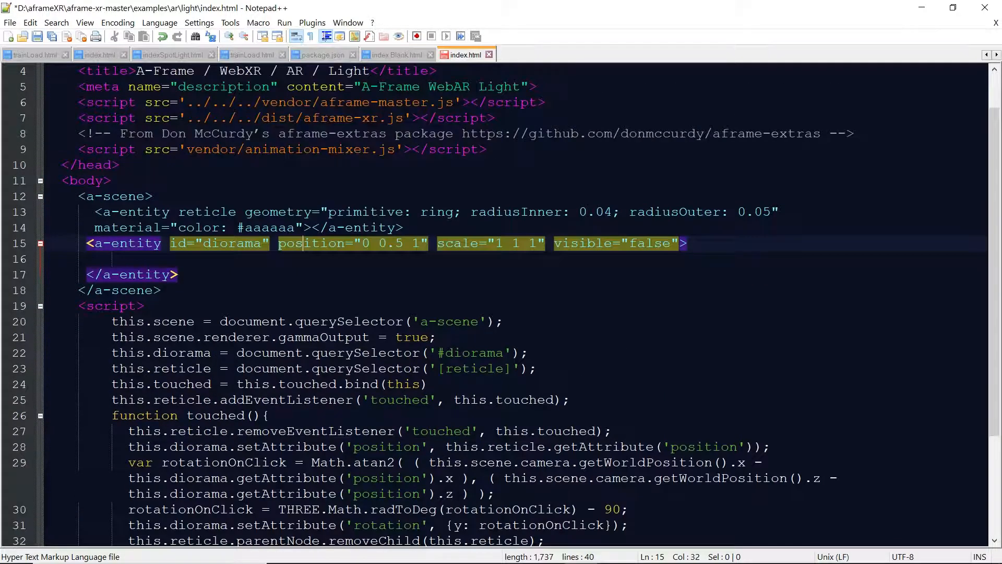
left_click_drag(94, 212, 187, 212)
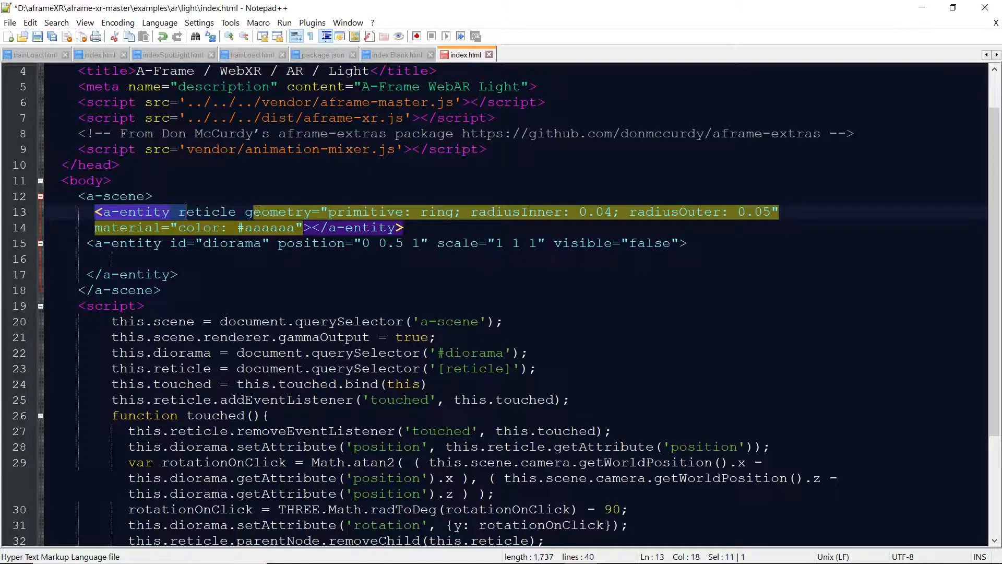
scroll(501, 305, "up", 1)
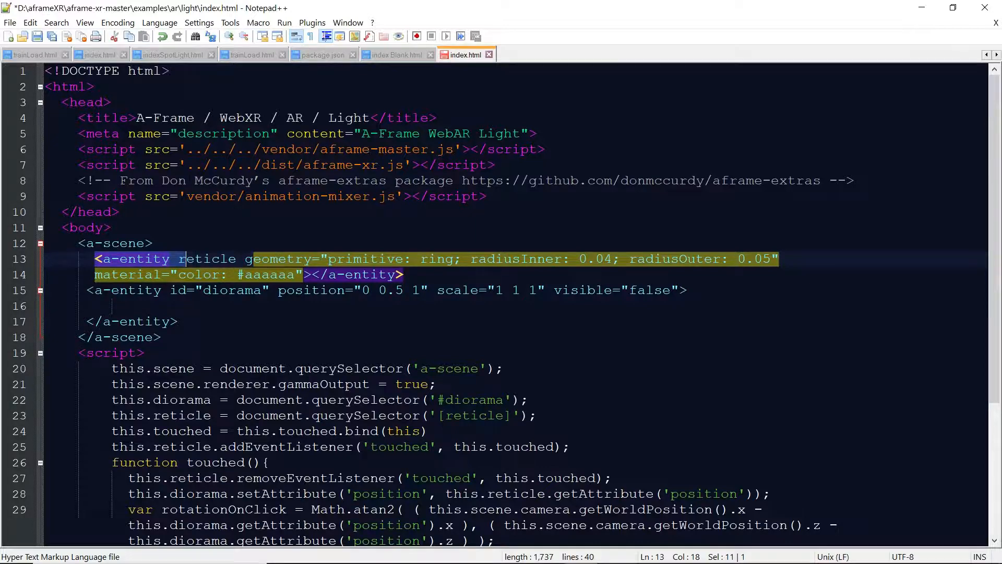
left_click_drag(194, 291, 296, 291)
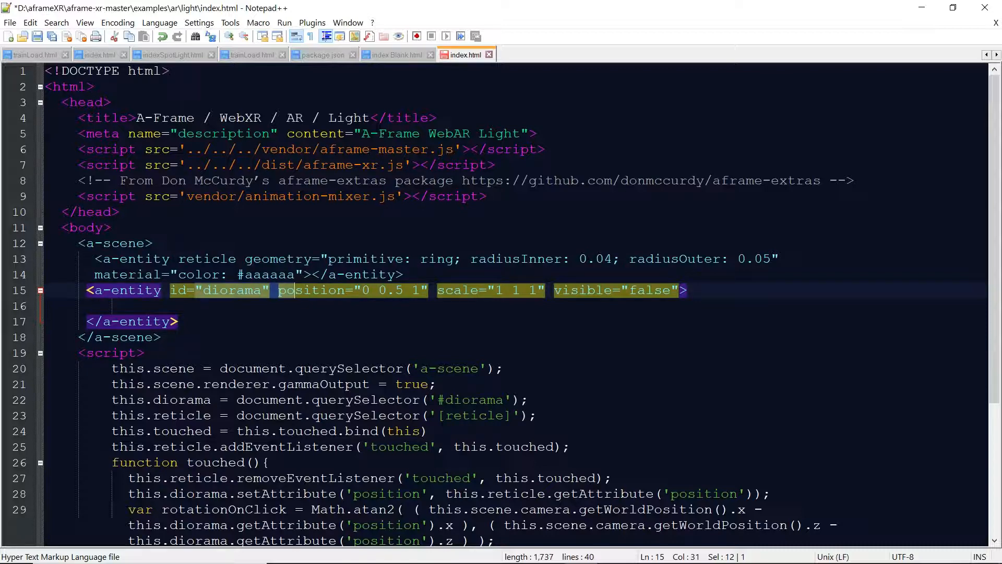
scroll(501, 302, "down", 2)
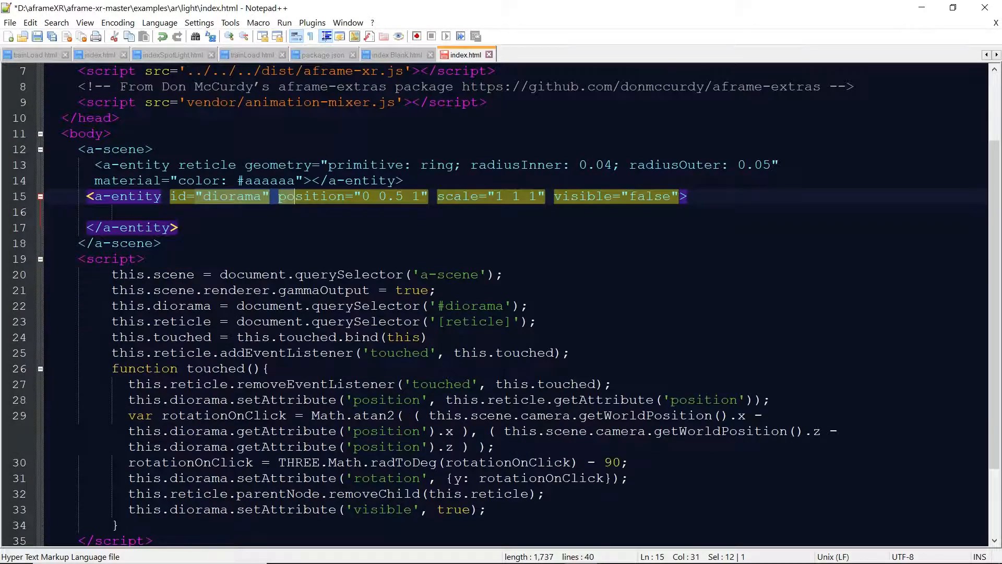
Examine the script block that handles the reticle's touched event, and look over the whole file.
left_click_drag(111, 274, 278, 399)
key("shift+Down")
key("shift+Down")
key("shift+Down")
key("shift+Down")
key("shift+Down")
key("shift+Down")
key("shift+Down")
key("shift+Down")
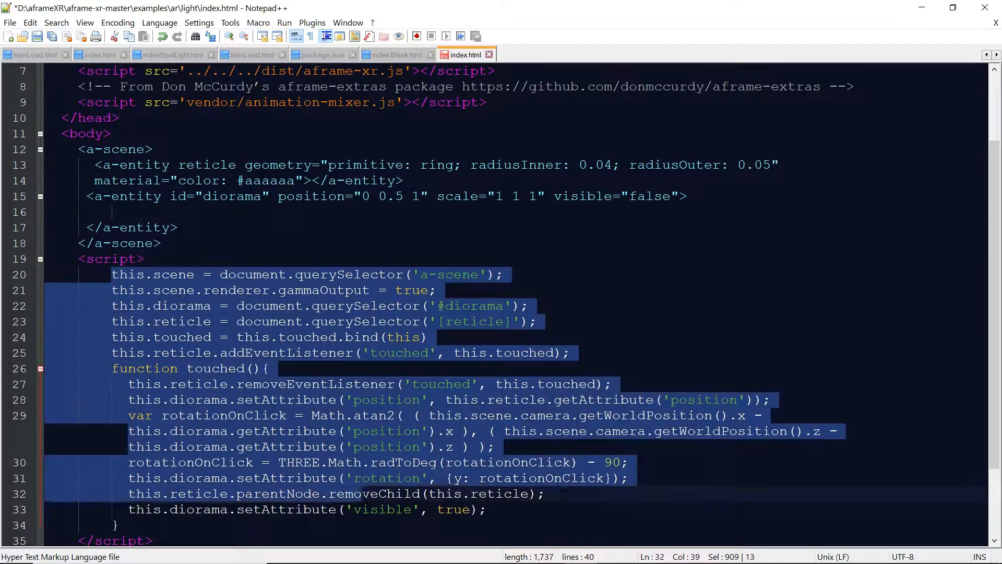
left_click(555, 301)
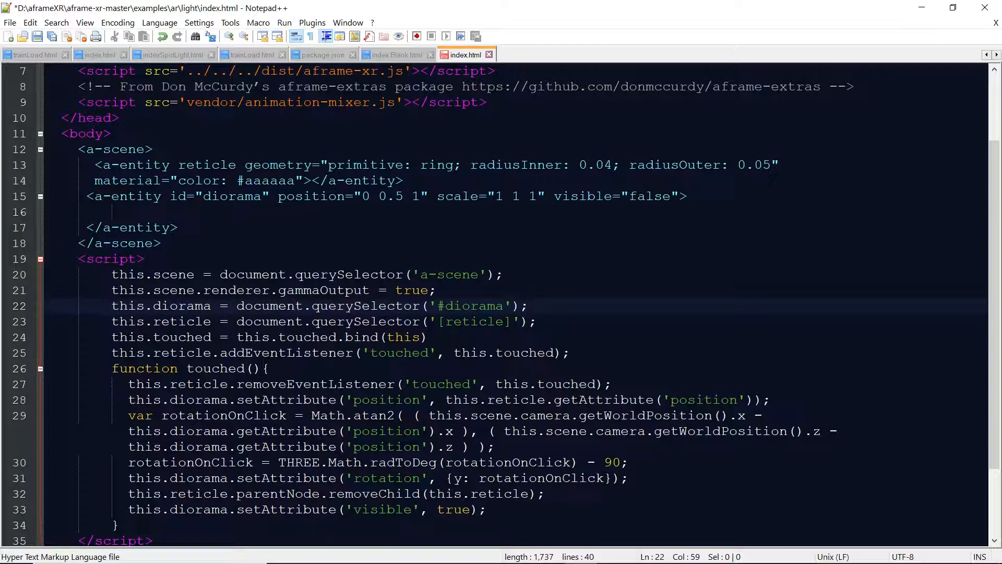
scroll(501, 305, "down", 2)
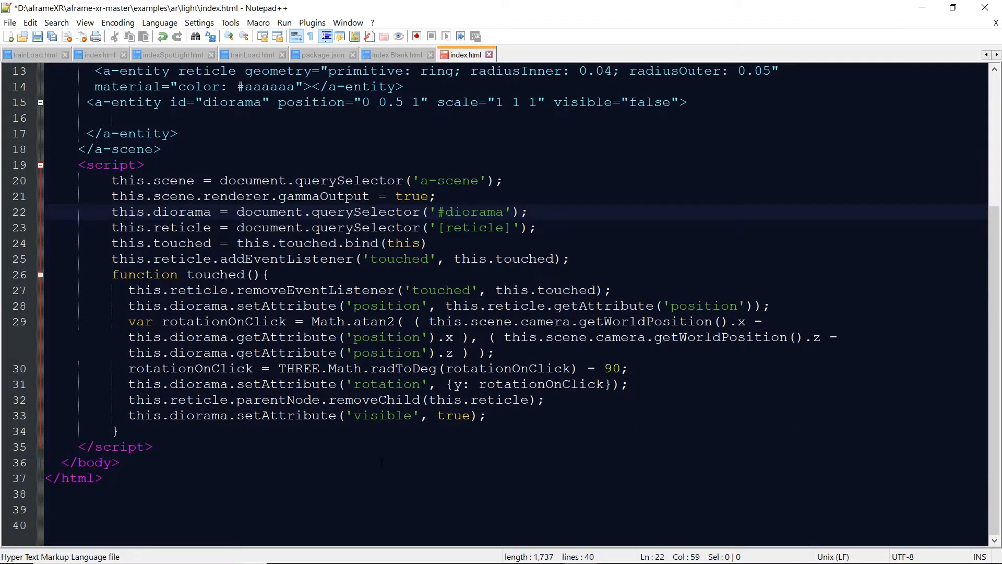
scroll(501, 306, "up", 4)
scroll(501, 305, "down", 4)
scroll(501, 305, "up", 4)
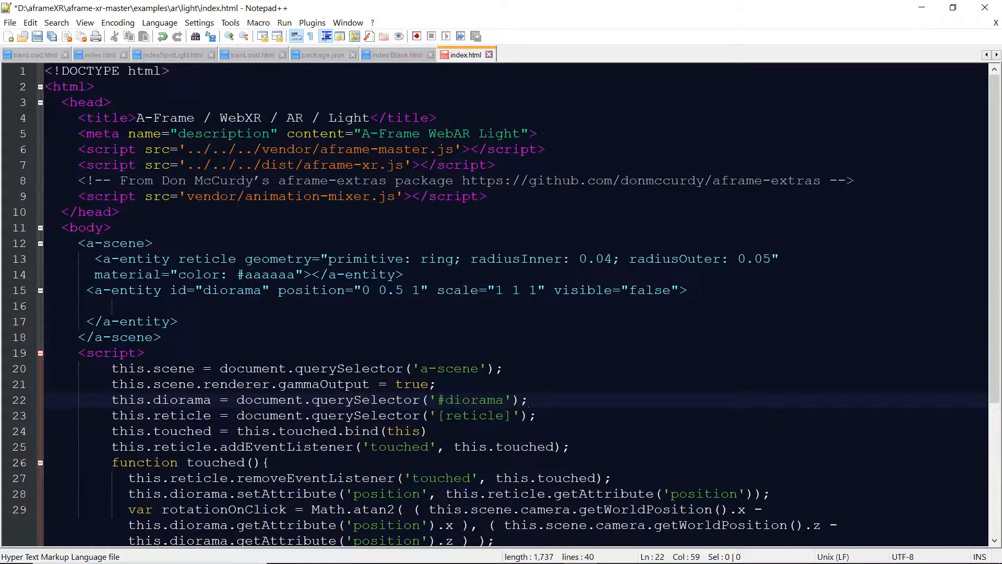
Highlight the empty diorama entity block and the script references to aframe-master.js and aframe-xr.js in the head.
left_click(87, 290)
left_click(178, 321, "shift")
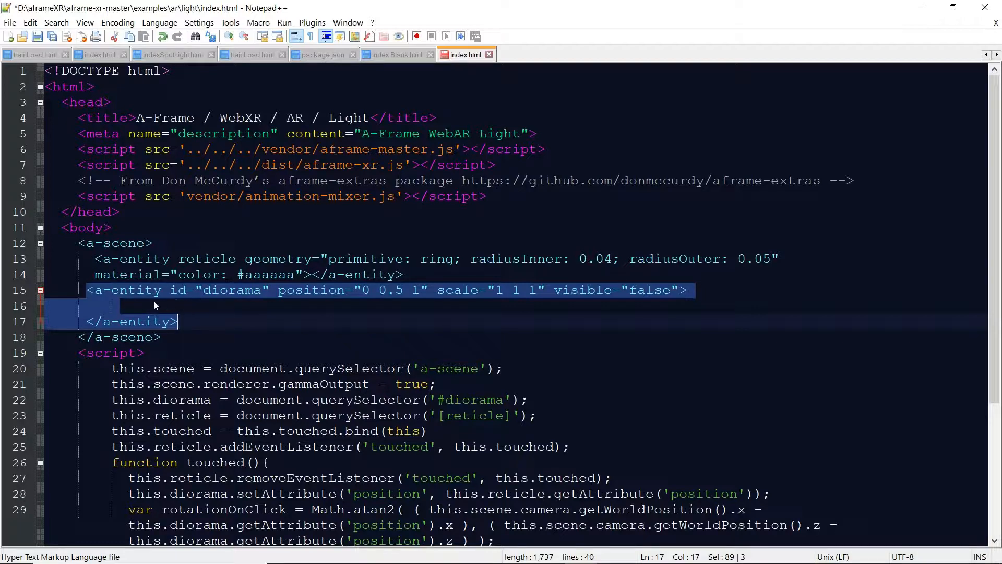
left_click(177, 323)
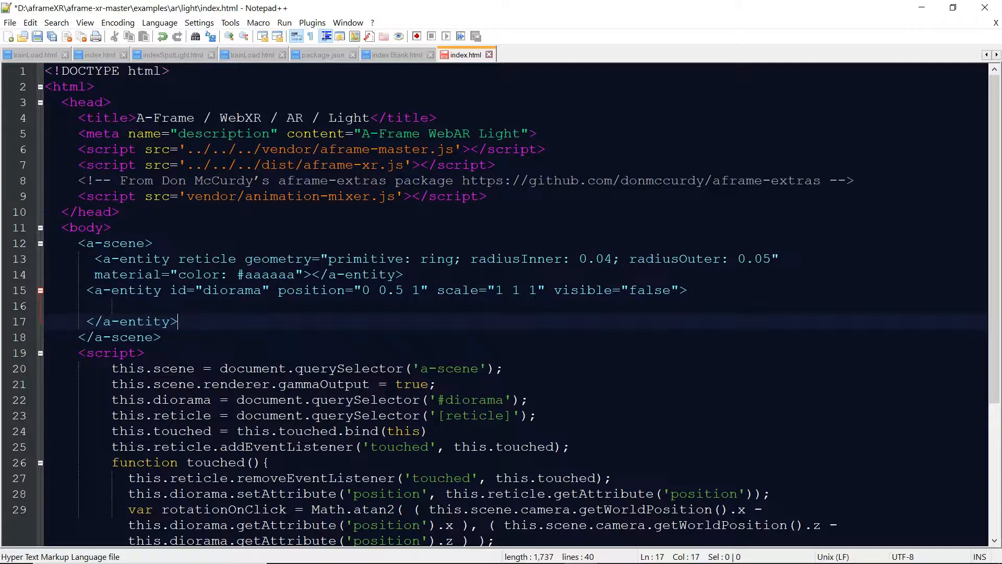
left_click_drag(78, 149, 503, 165)
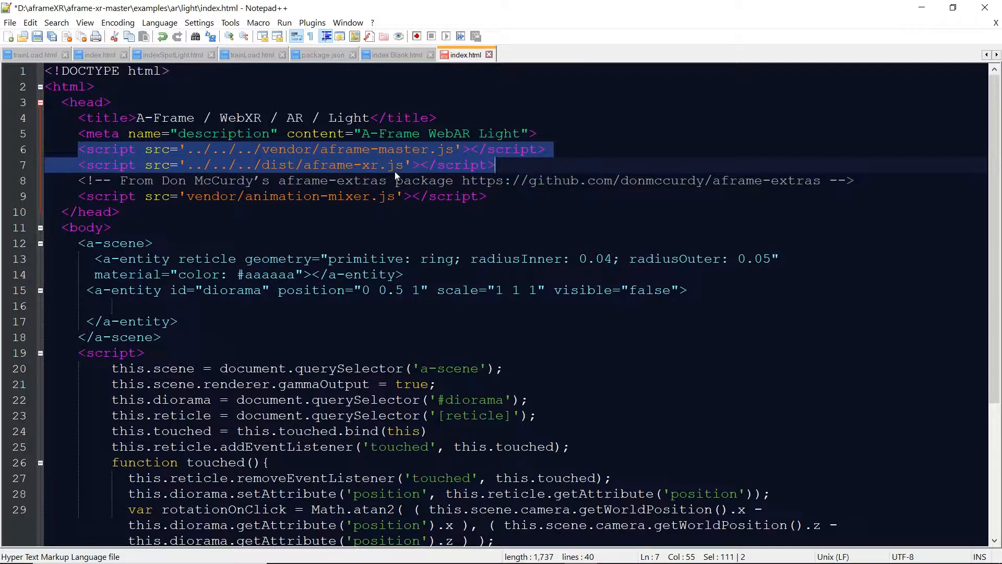
Switch to File Explorer and view the contents of aframe-xr-master's vendor and dist folders, returning to the main folder.
left_click(350, 559)
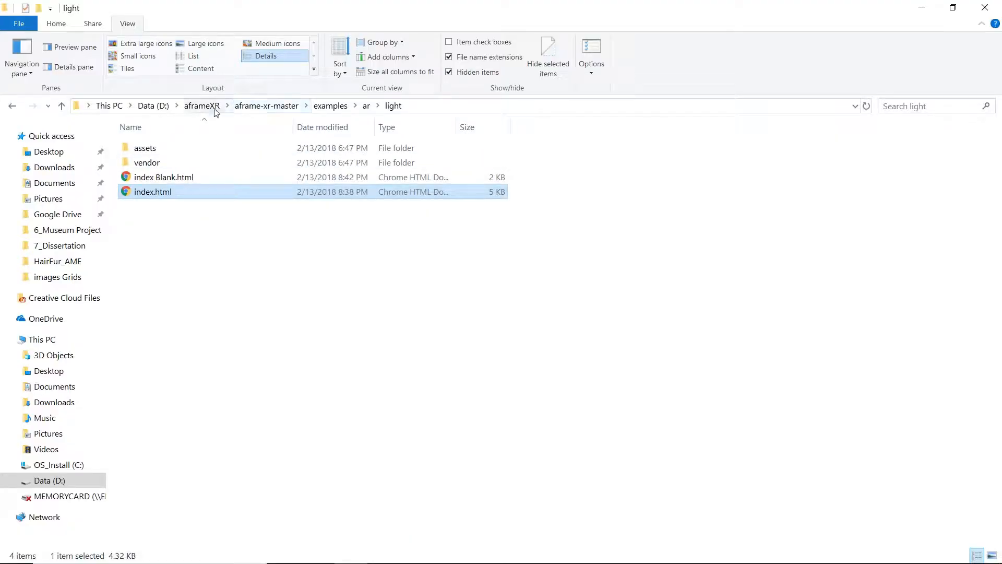
left_click(271, 107)
double_click(149, 174)
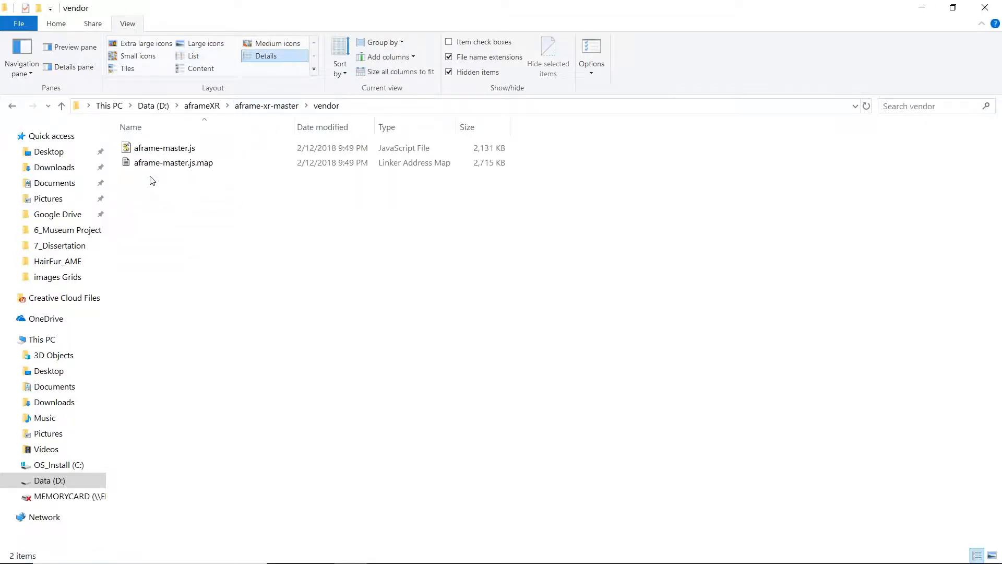
left_click(12, 107)
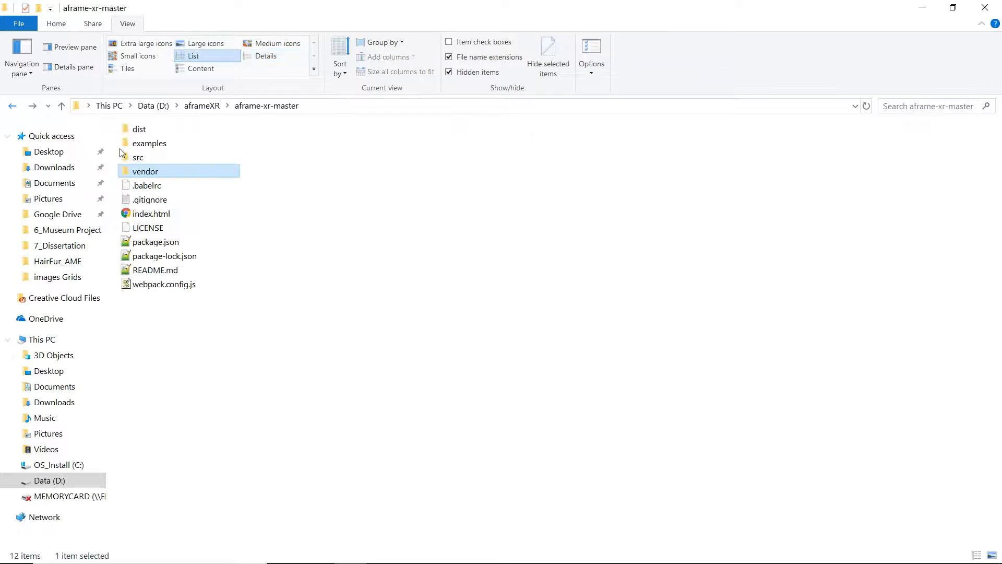
double_click(137, 128)
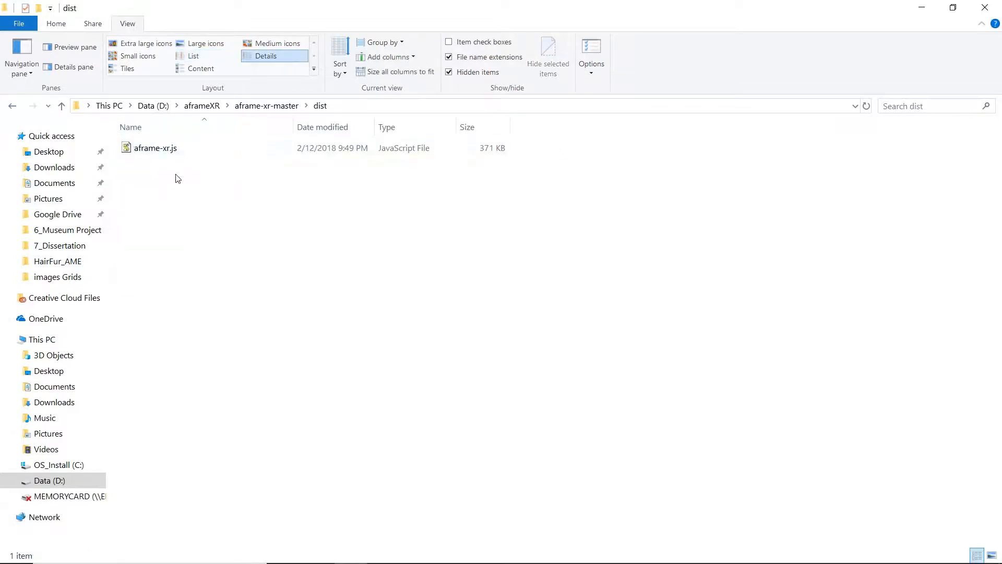
left_click(13, 107)
Go to the examples/ar folder and select its light folder.
double_click(159, 145)
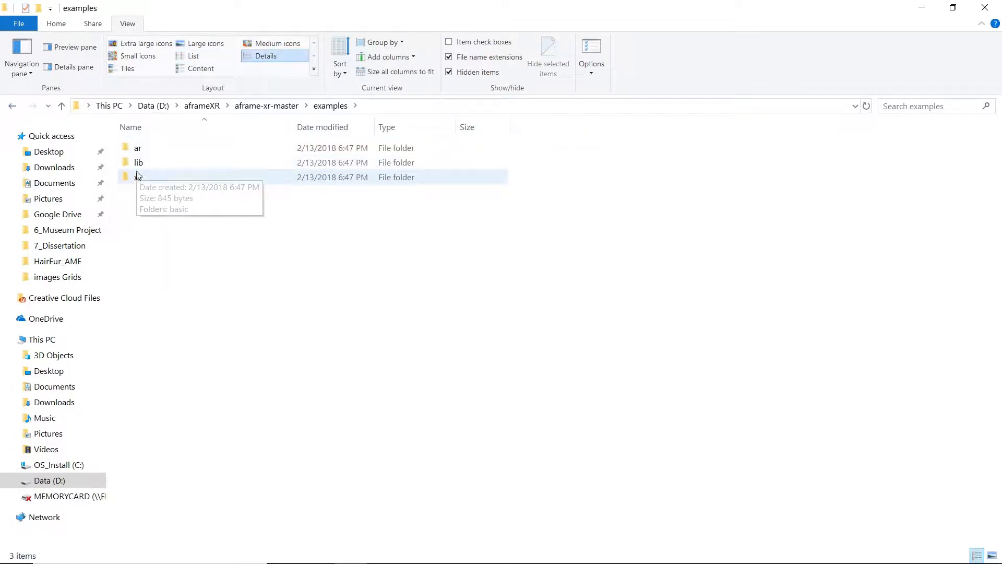
double_click(140, 150)
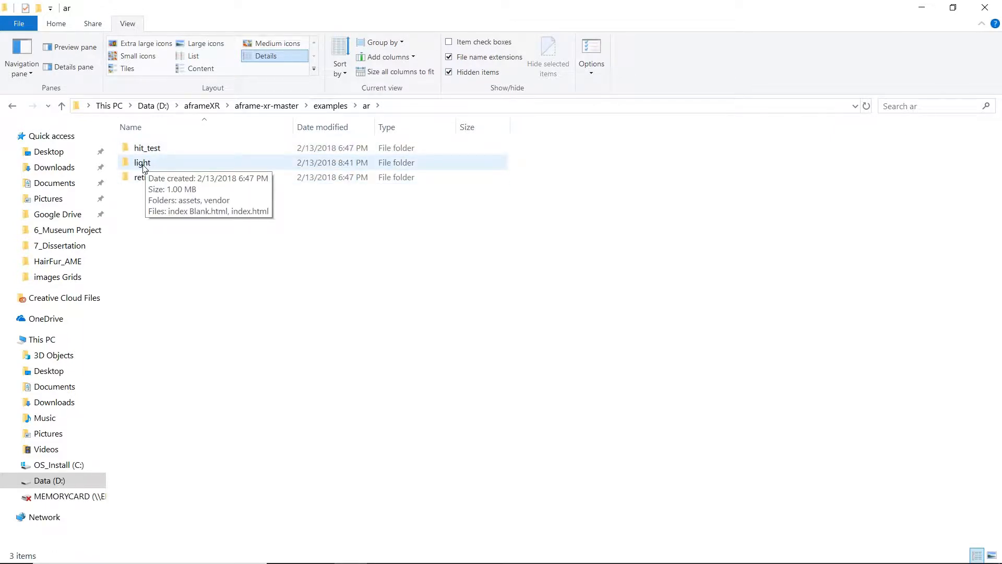
left_click(142, 163)
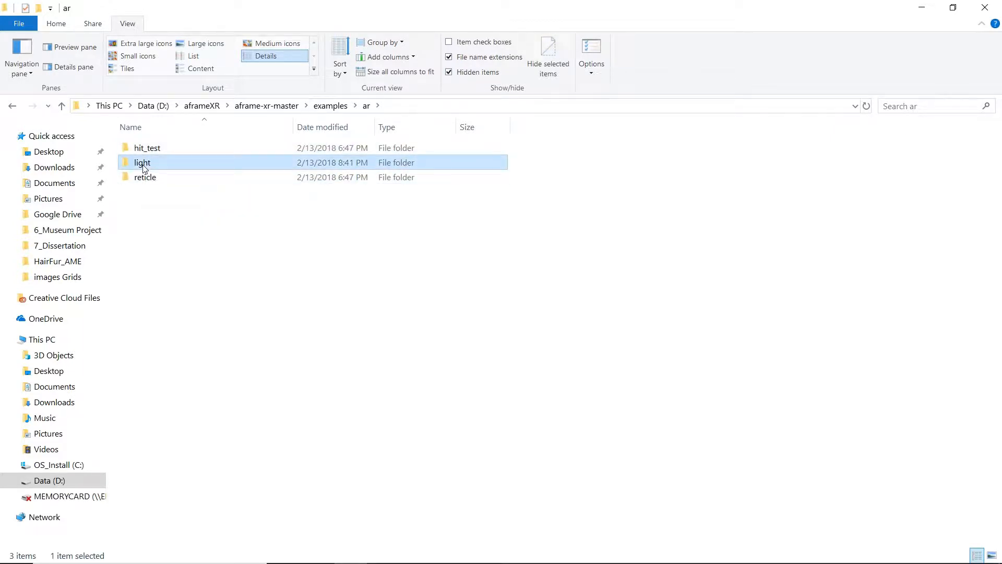
Open the light folder, place the cursor on the blank line inside index.html's diorama entity in Notepad++, and return to File Explorer.
double_click(142, 164)
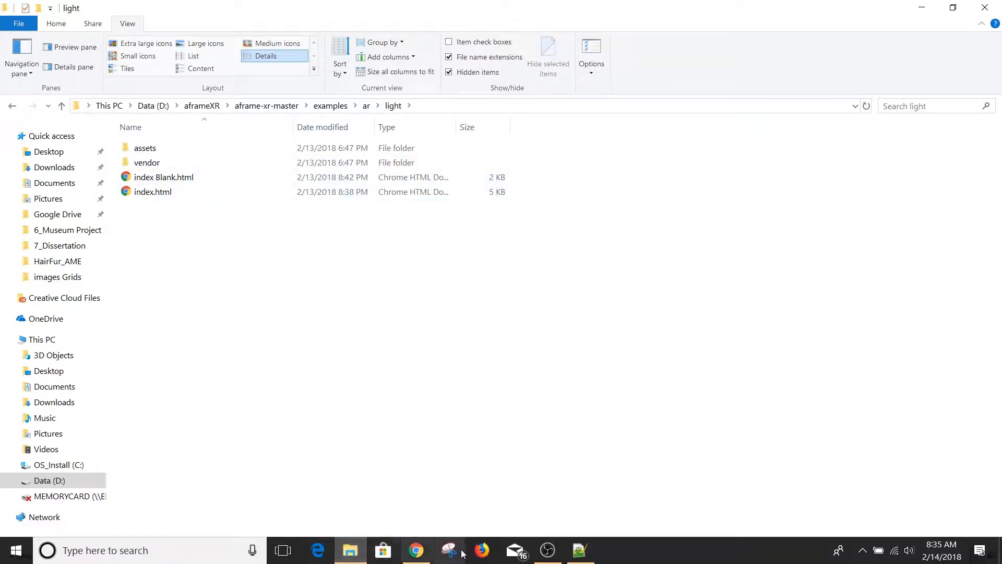
left_click(579, 550)
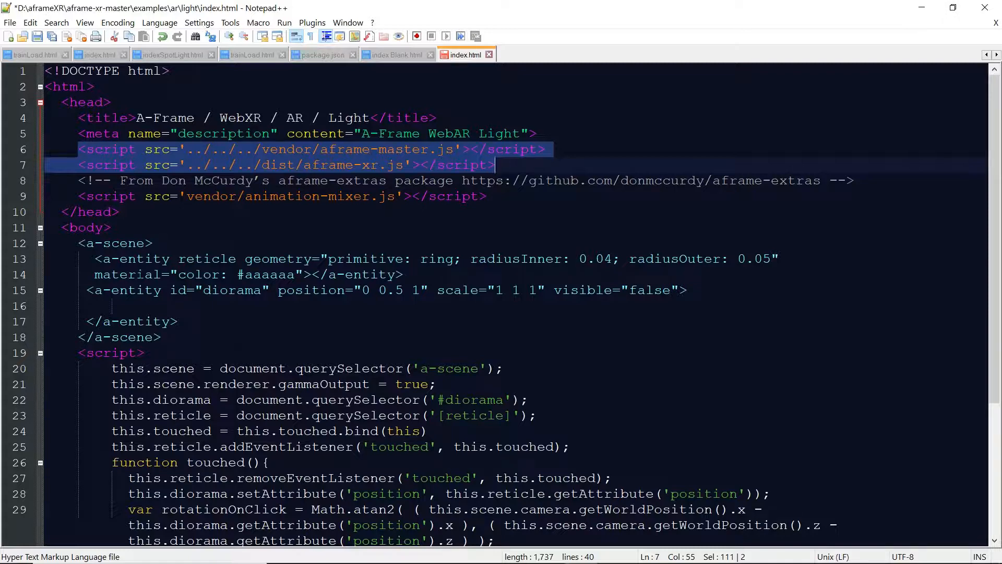
left_click(122, 305)
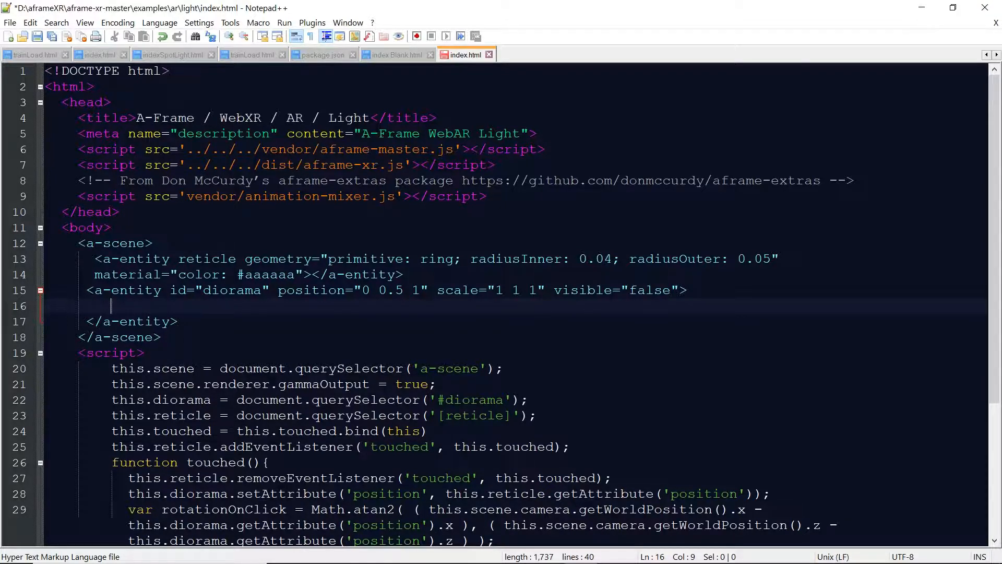
left_click(921, 7)
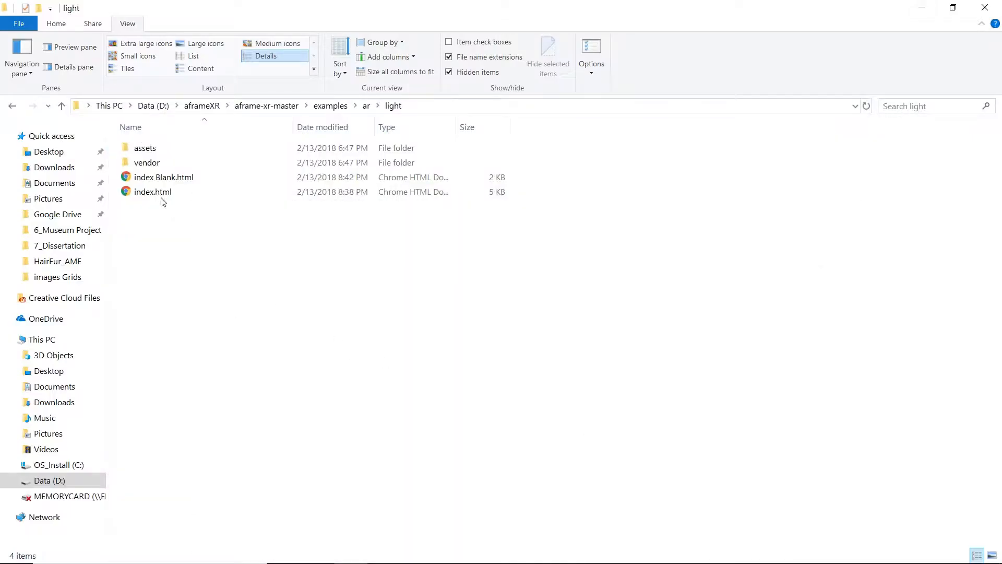
right_click(140, 194)
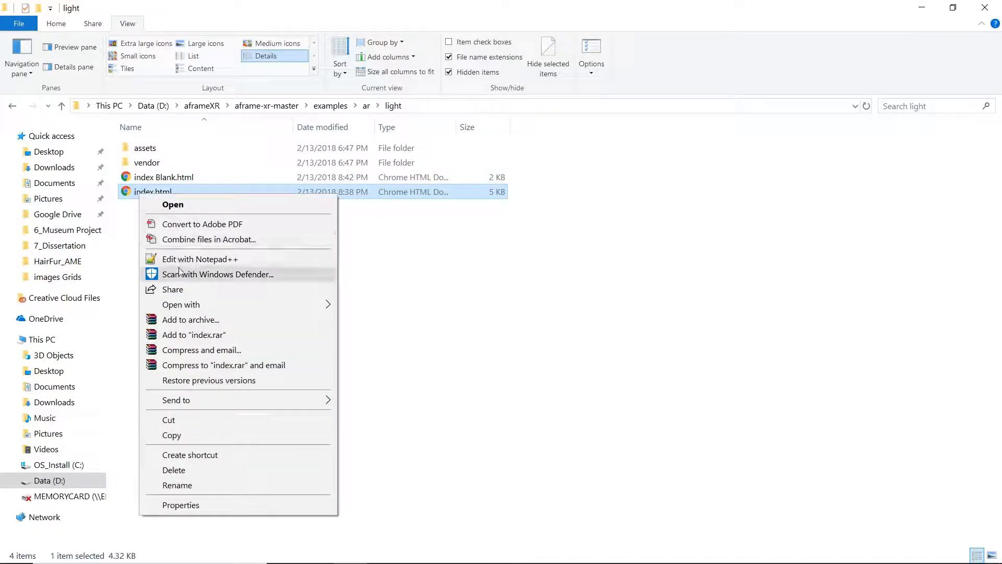
left_click(138, 190)
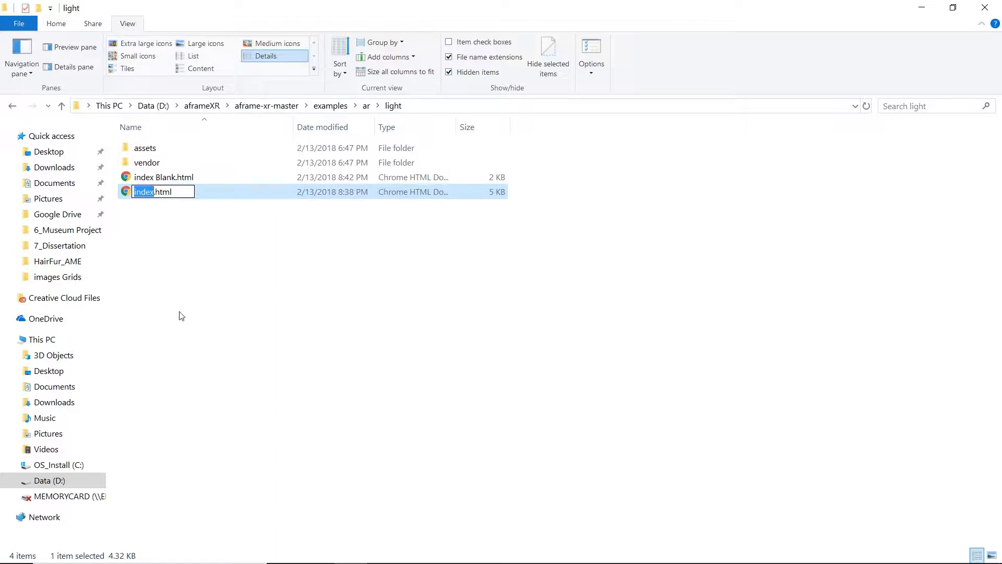
left_click(179, 312)
Open index.html from the light folder in Google Chrome and launch the A-Frame Inspector on its scene.
right_click(141, 194)
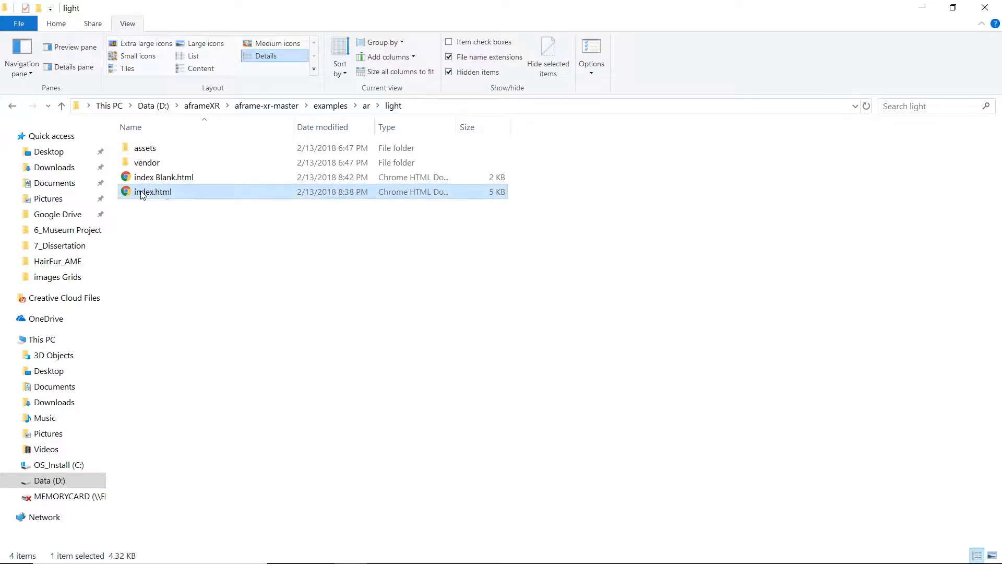
mouse_move(196, 310)
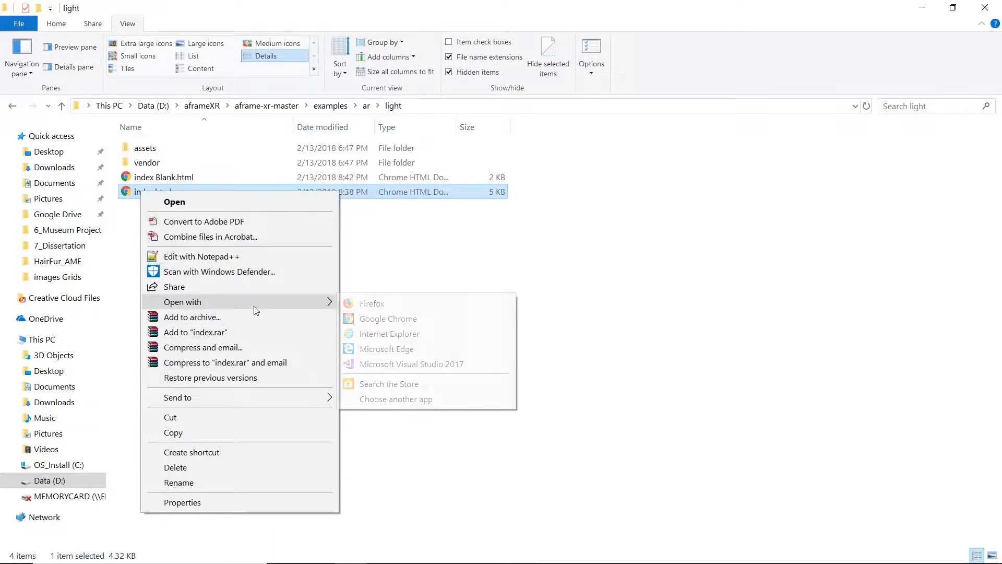
left_click(386, 318)
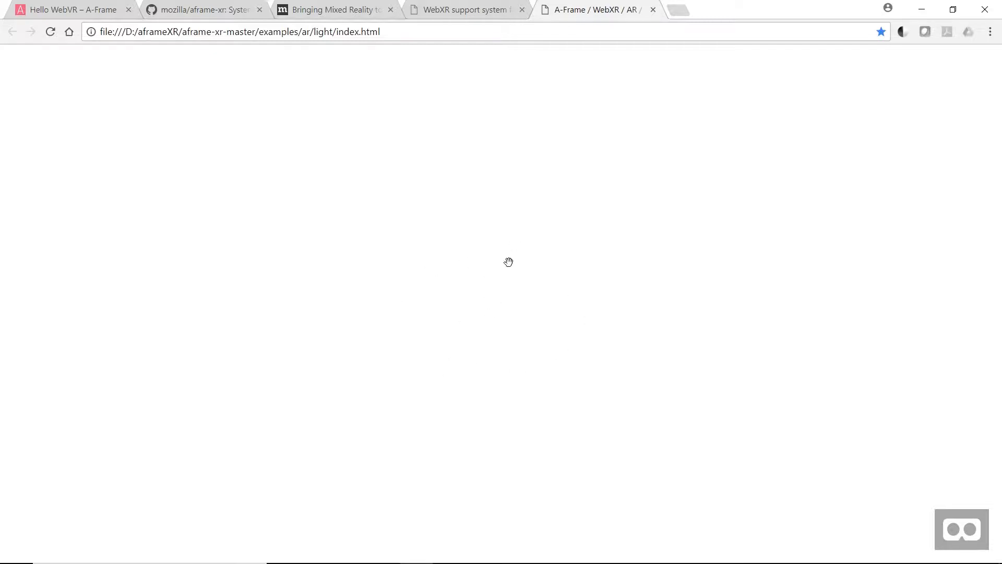
left_click(981, 538)
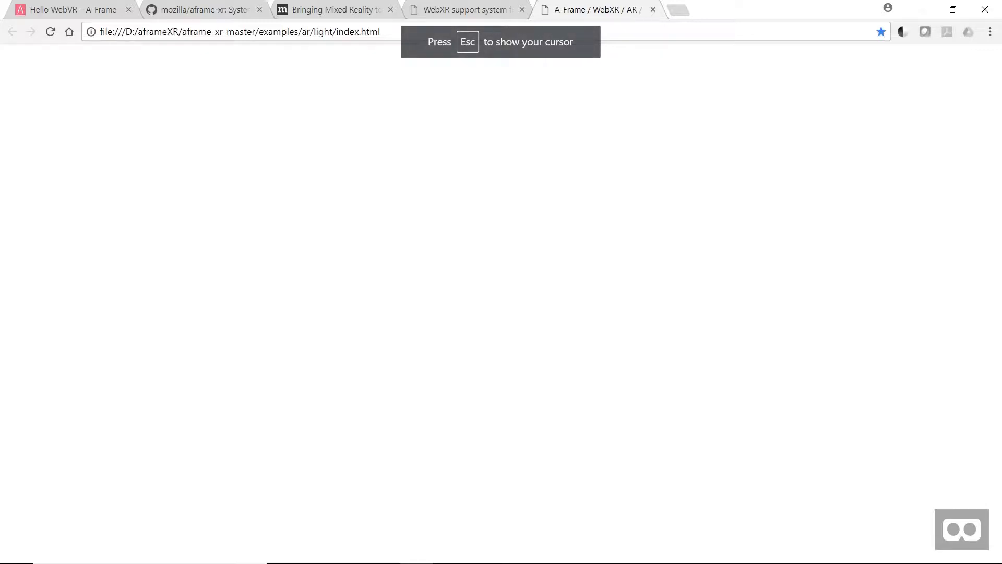
key("ctrl+alt+i")
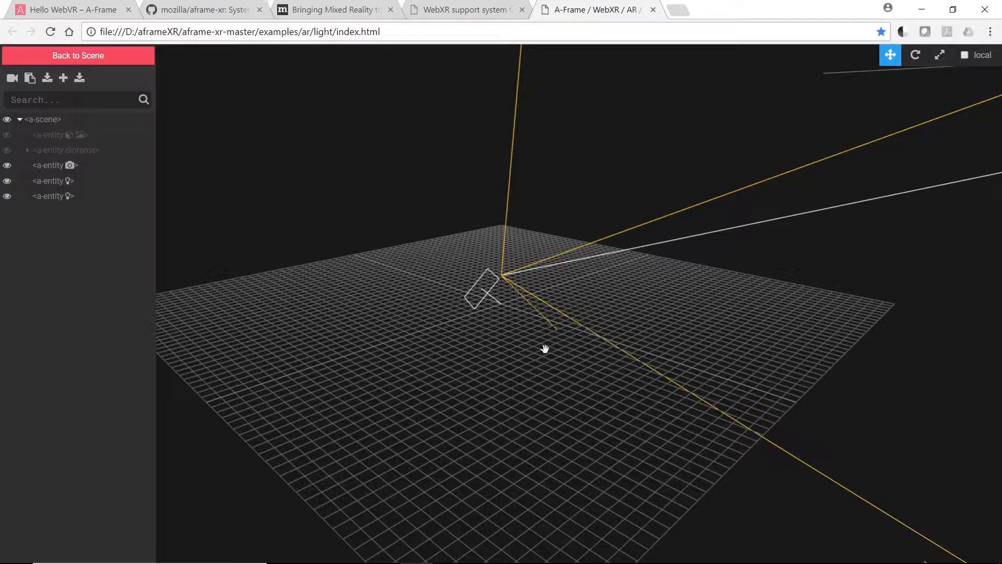
Select the diorama entity in the scene graph and make it visible.
left_click_drag(478, 348, 422, 324)
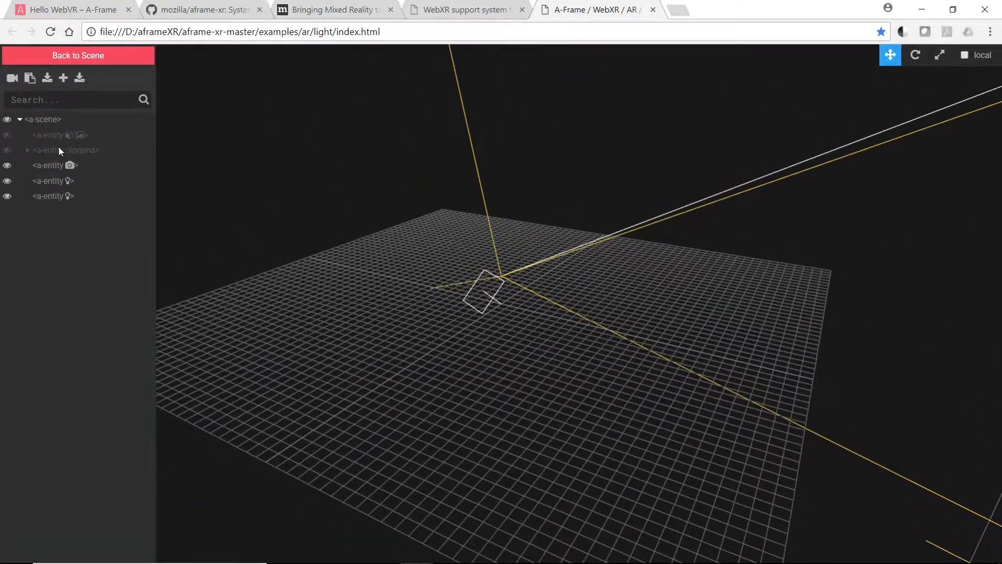
left_click(47, 150)
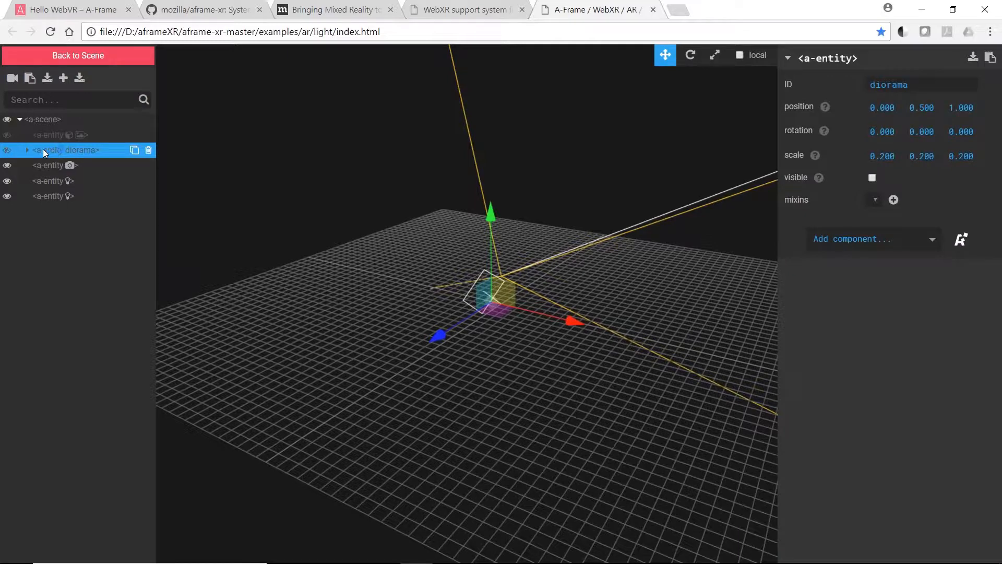
left_click(7, 151)
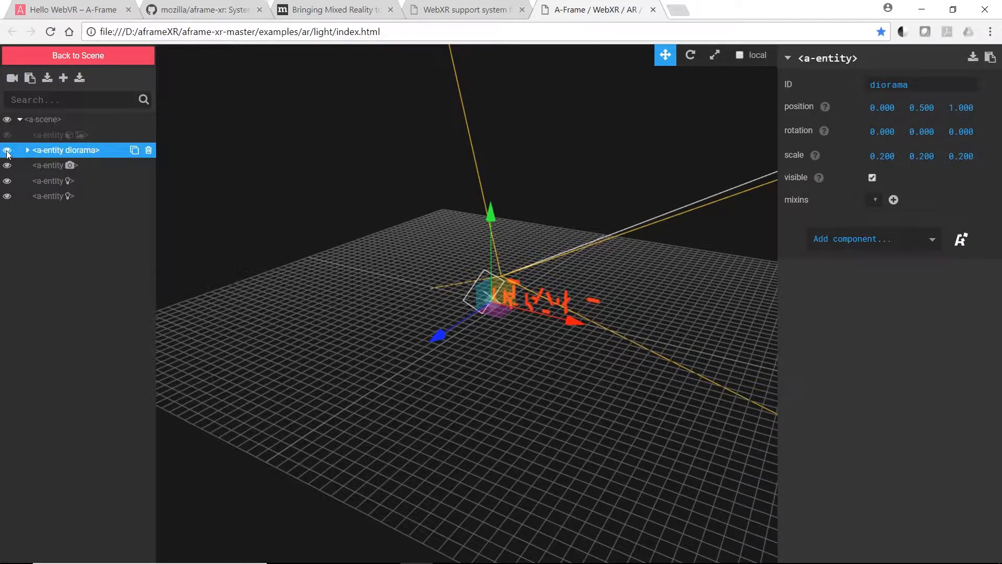
left_click(7, 151)
left_click(7, 152)
Examine the diorama's block letters from several angles and expand the diorama entity to list its child entities.
scroll(527, 331, "up", 5)
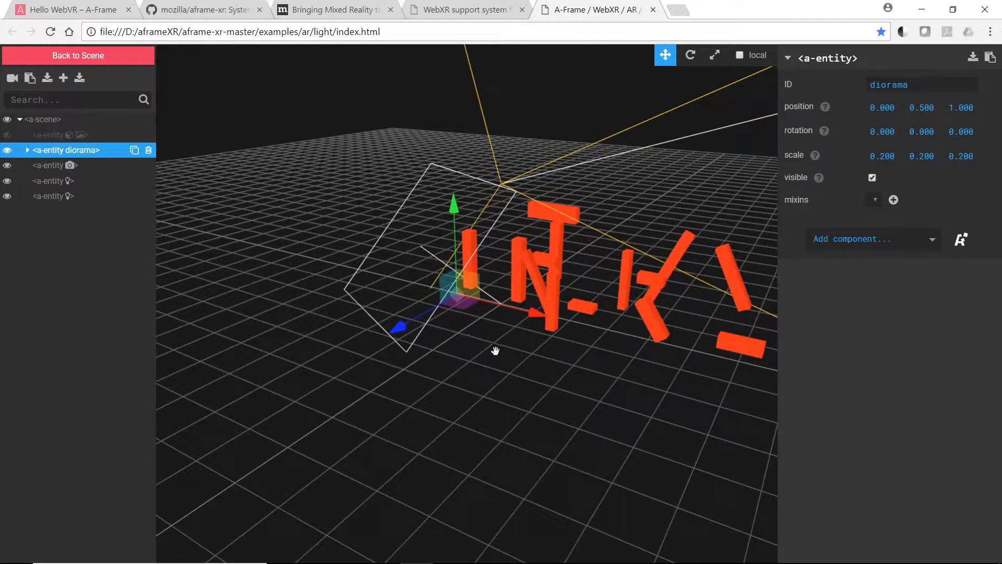
left_click_drag(510, 346, 757, 172)
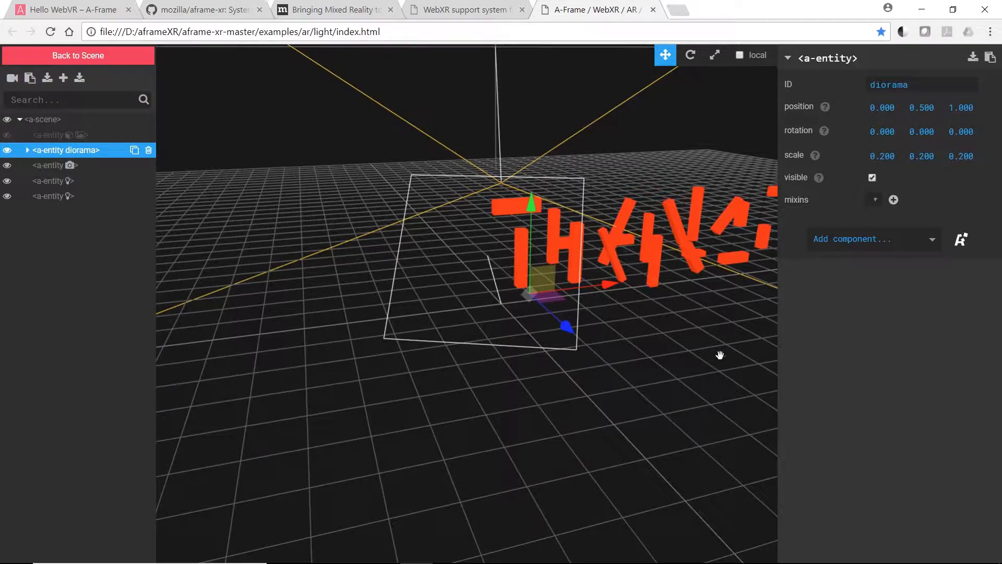
left_click_drag(719, 355, 182, 413)
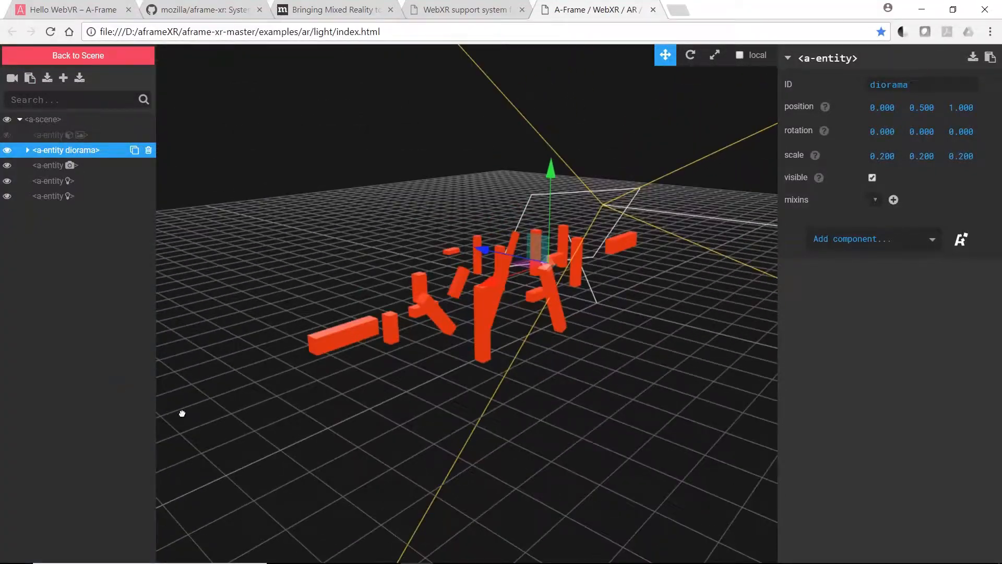
left_click_drag(311, 232, 717, 188)
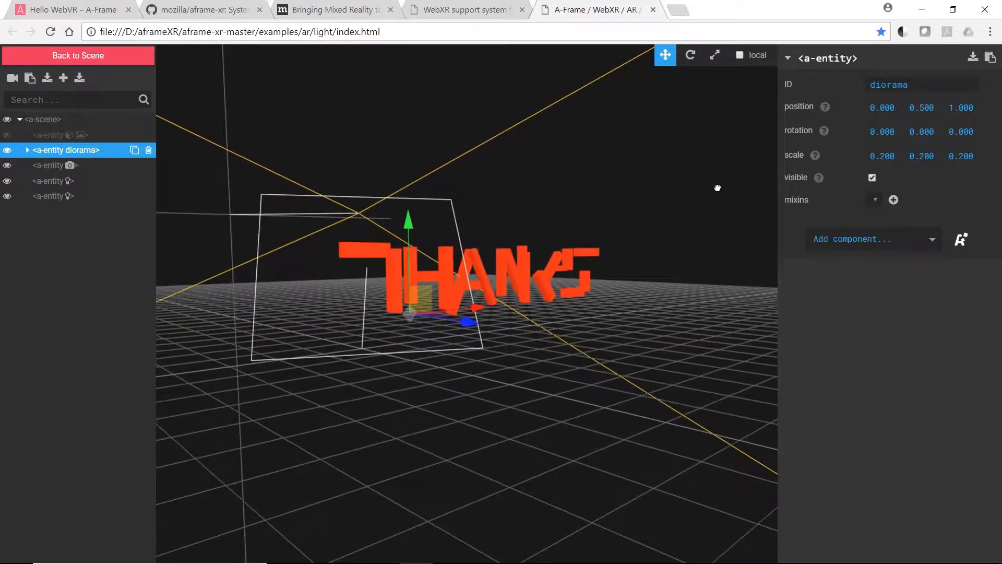
left_click_drag(632, 345, 656, 398)
scroll(652, 382, "up", 2)
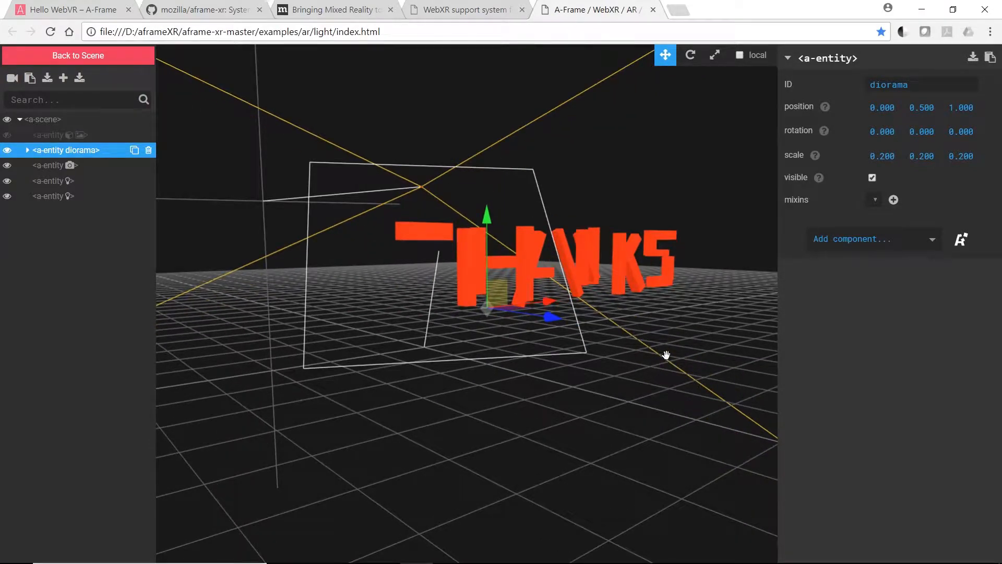
left_click_drag(703, 333, 673, 363)
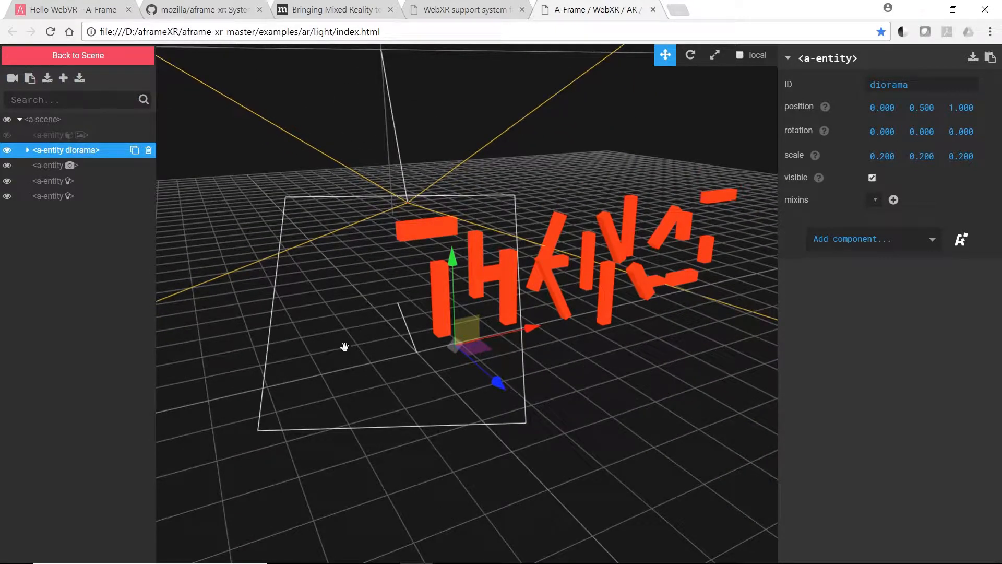
left_click(27, 150)
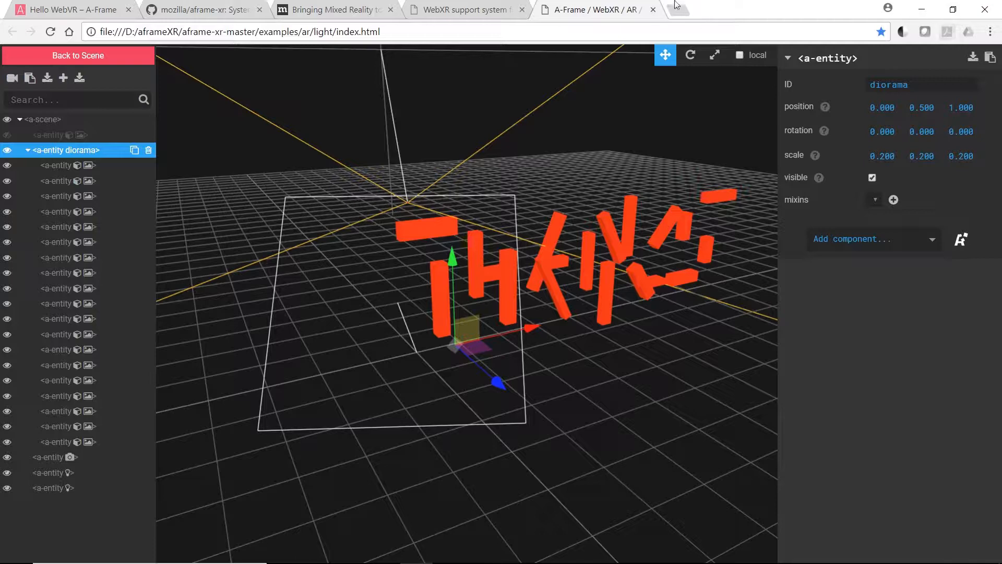
Close the inspected scene page, switch to Notepad++ and save the stripped-down index.html.
left_click(653, 10)
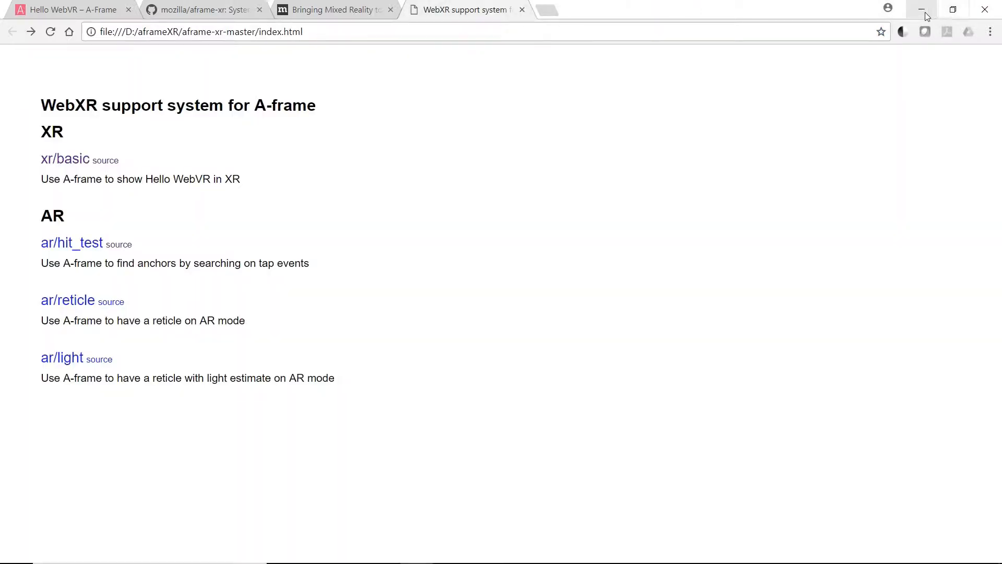
left_click(922, 12)
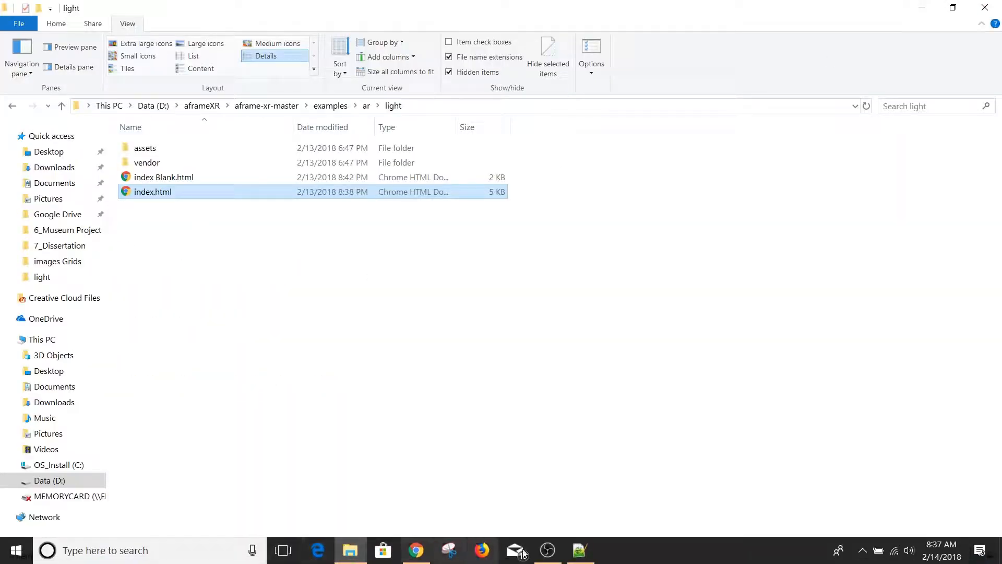
left_click(581, 551)
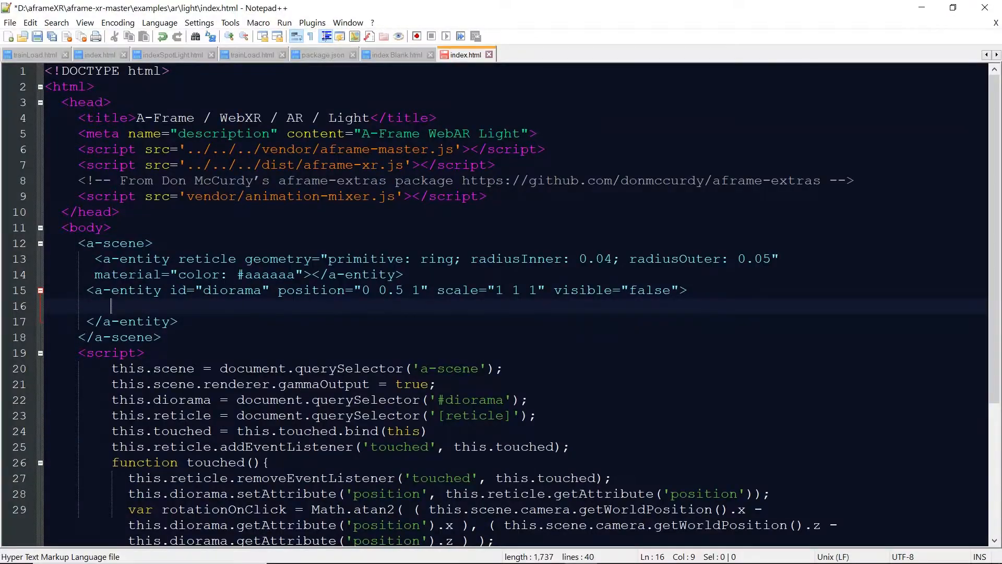
key("ctrl+plus")
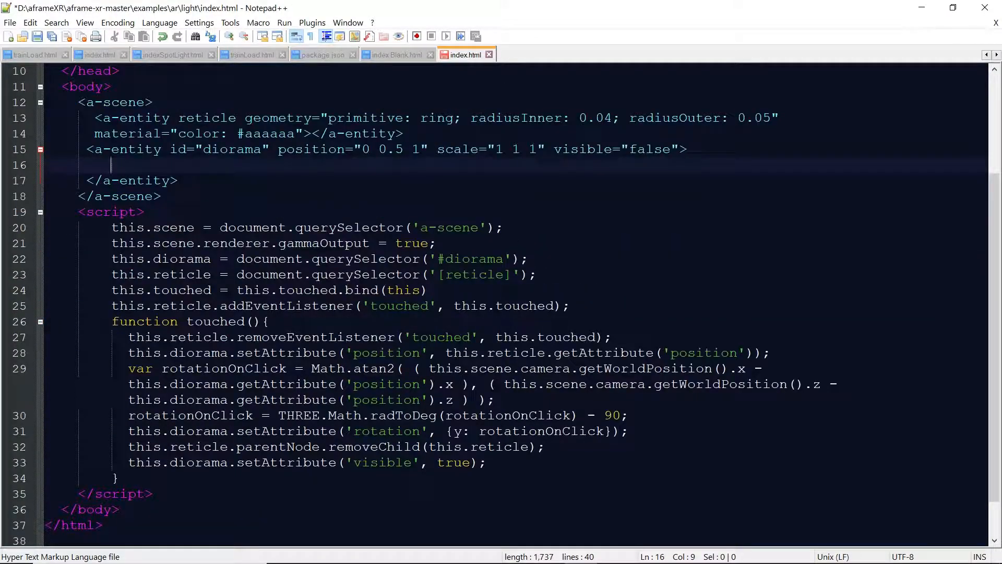
scroll(24, 102, "up", 3)
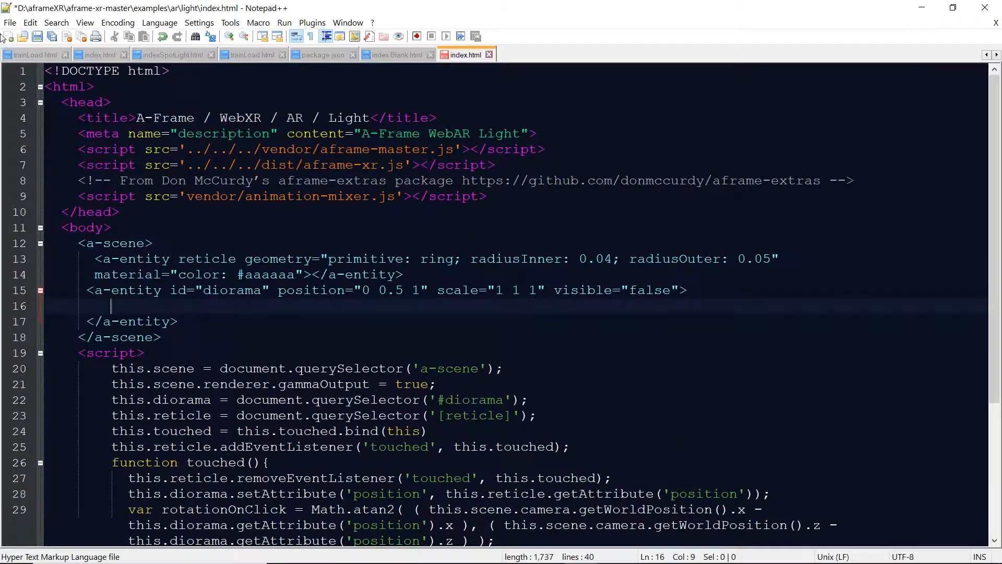
left_click(9, 22)
left_click(30, 110)
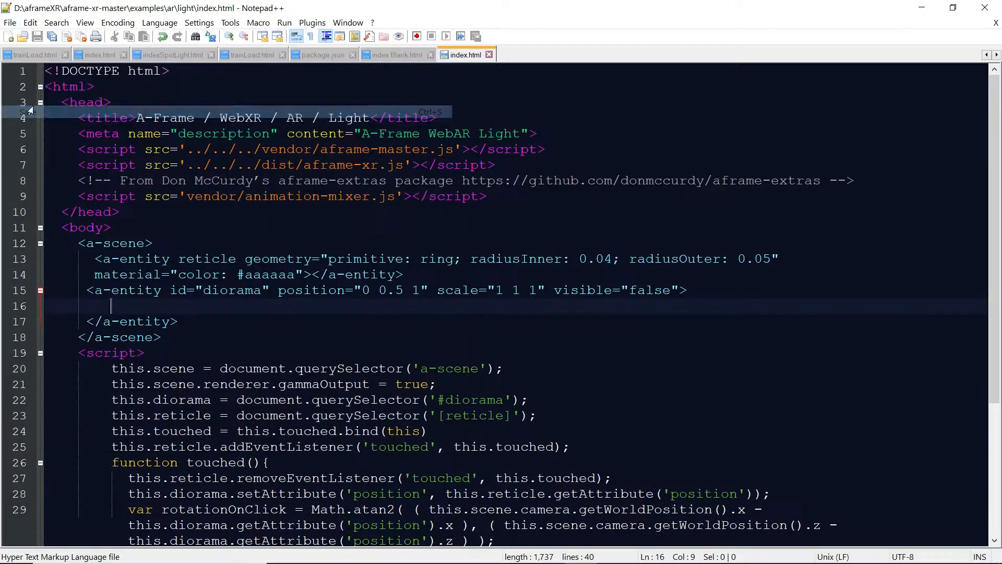
Reopen the saved index.html from File Explorer in Google Chrome and launch the A-Frame Inspector with the cursor released.
left_click(921, 8)
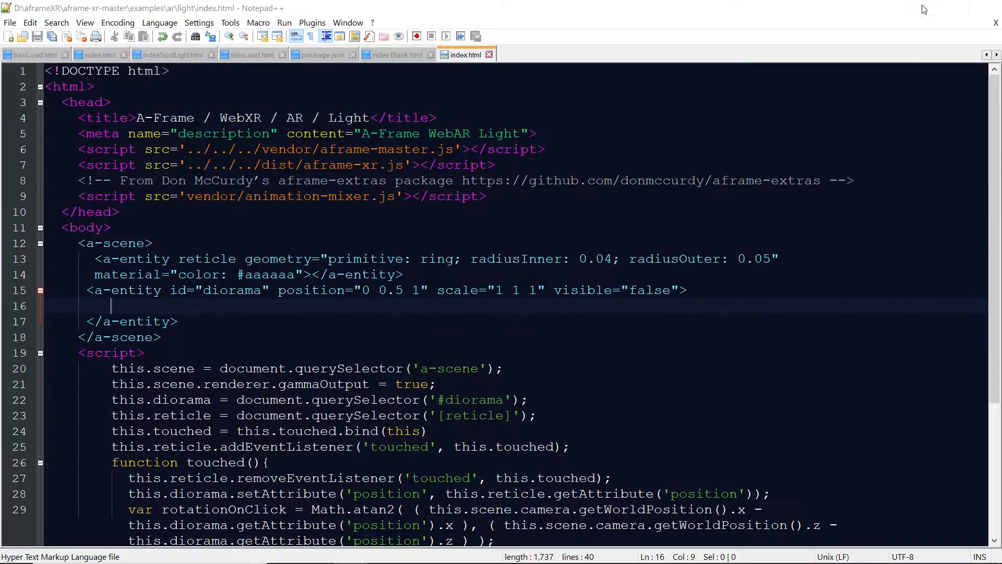
right_click(153, 191)
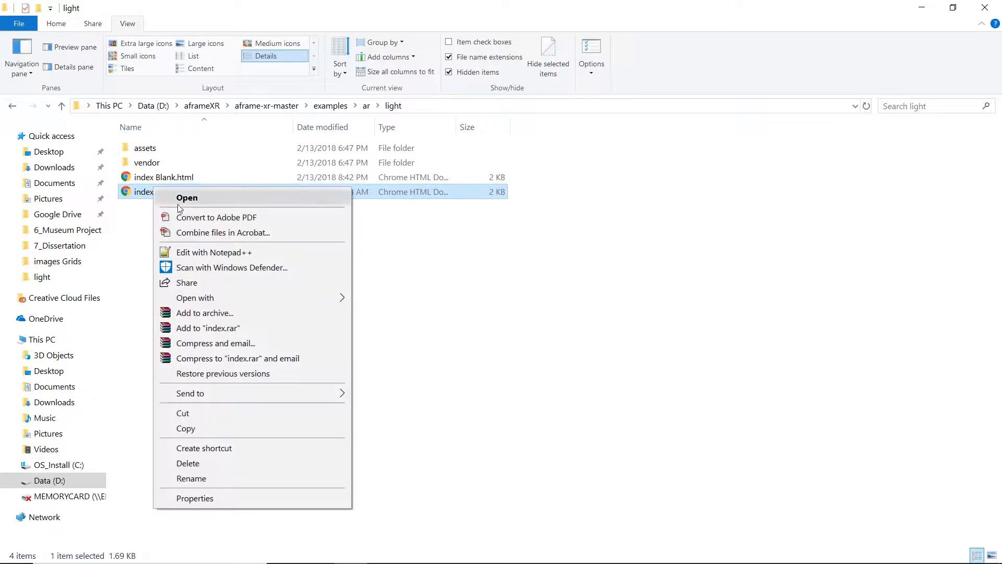
mouse_move(291, 297)
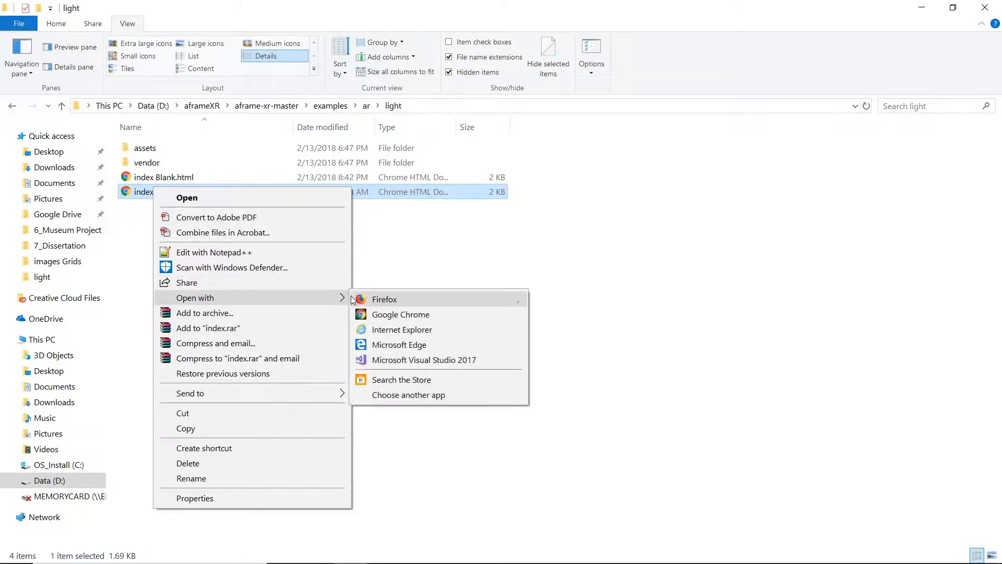
left_click(387, 314)
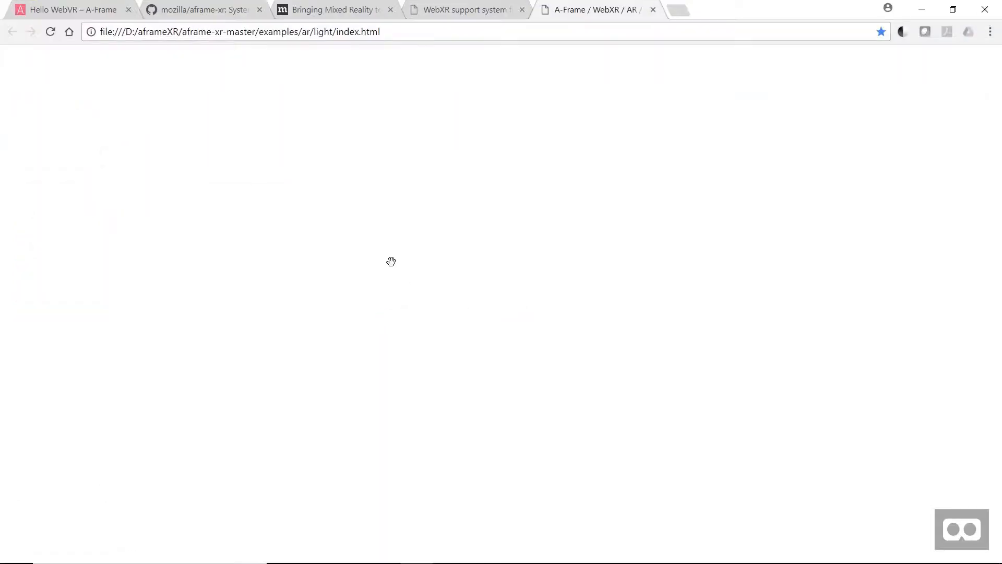
left_click(558, 335)
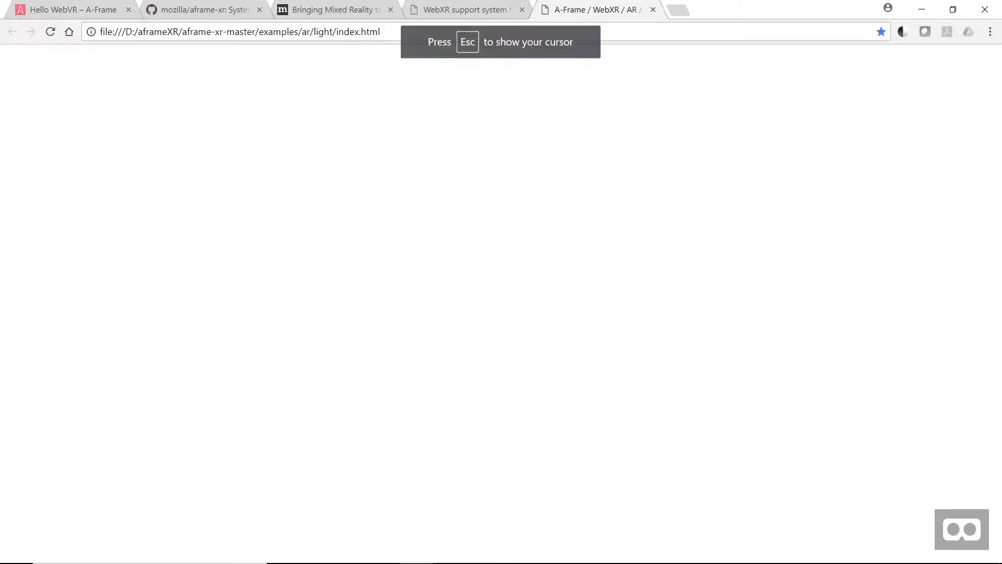
key("ctrl+alt+i")
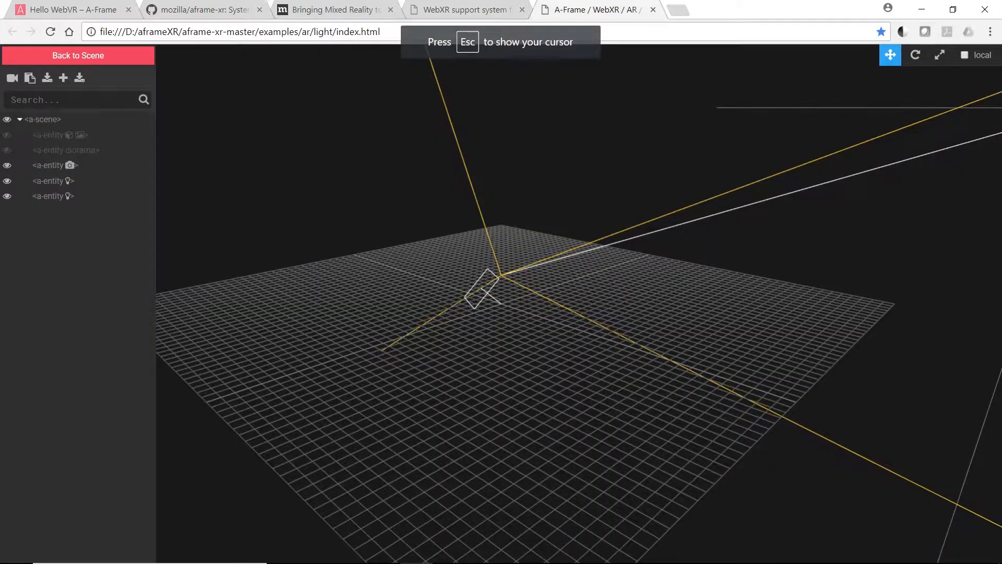
key("Escape")
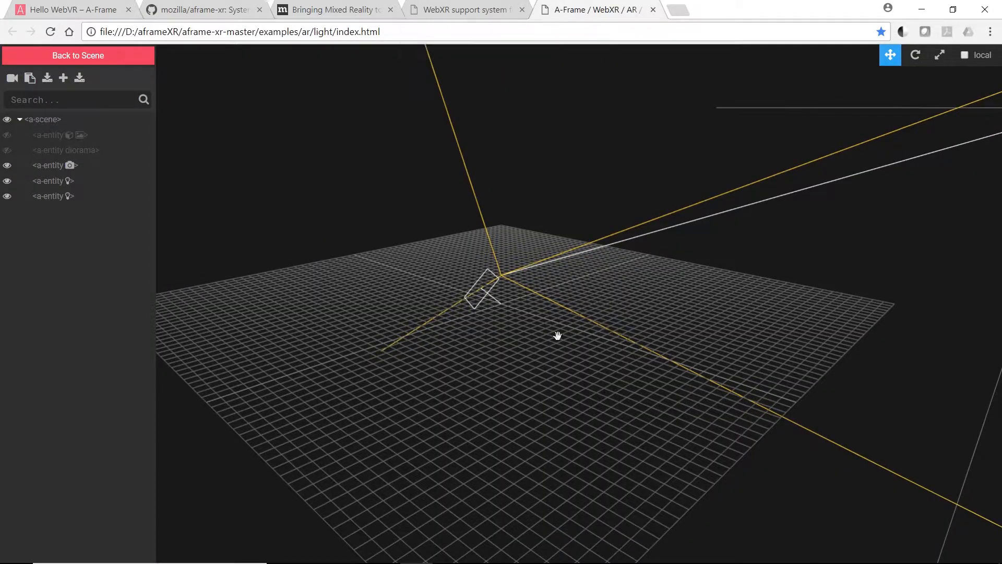
Make the emptied diorama entity visible and view it in the scene from another angle.
left_click(10, 148)
left_click_drag(447, 351, 562, 353)
left_click_drag(630, 472, 633, 472)
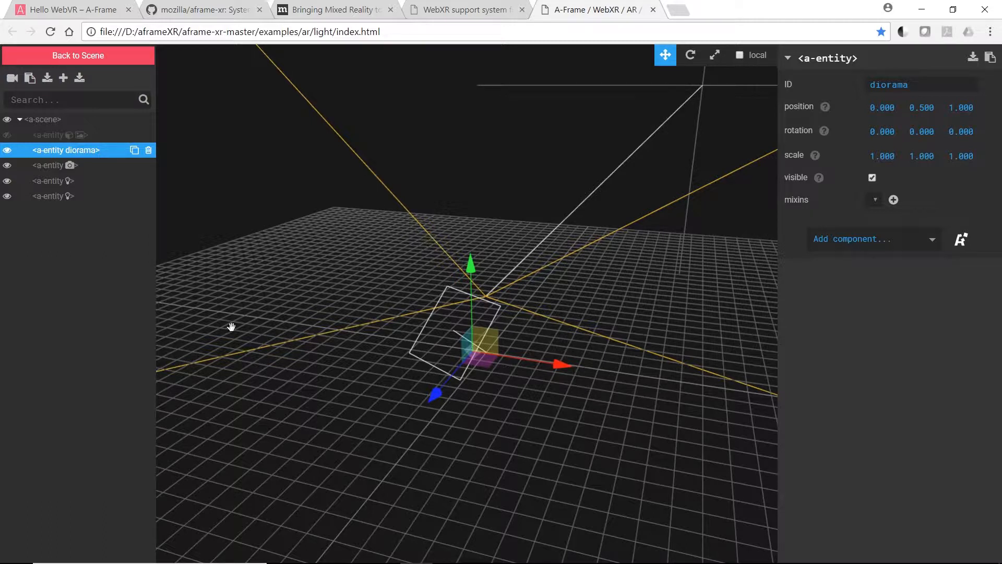
Add a new entity to the scene and give it the ID LetterT.
left_click(65, 79)
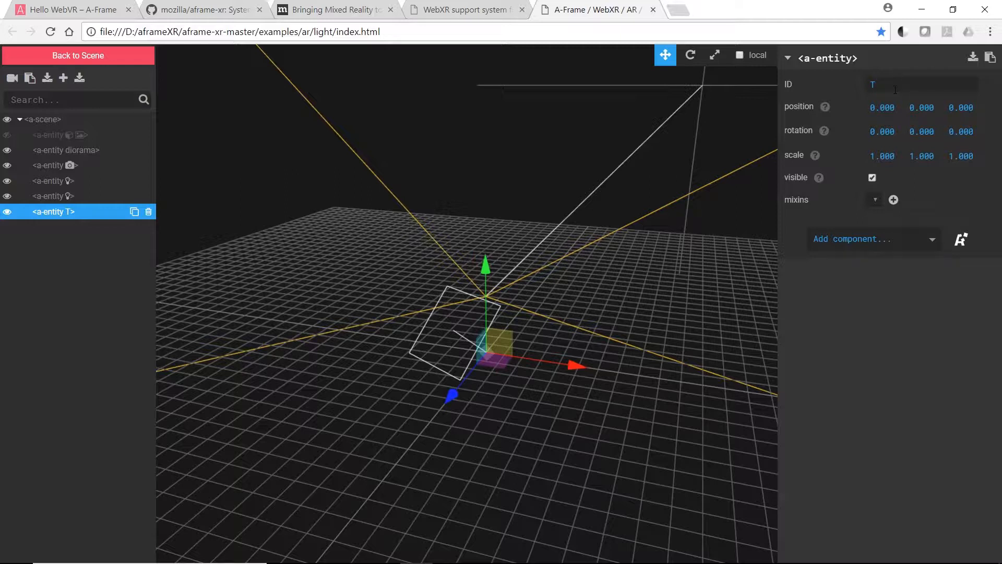
key("BackSpace")
type("Letter")
Add a geometry component with the box primitive to the LetterT entity.
left_click(932, 250)
scroll(887, 308, "down", 3)
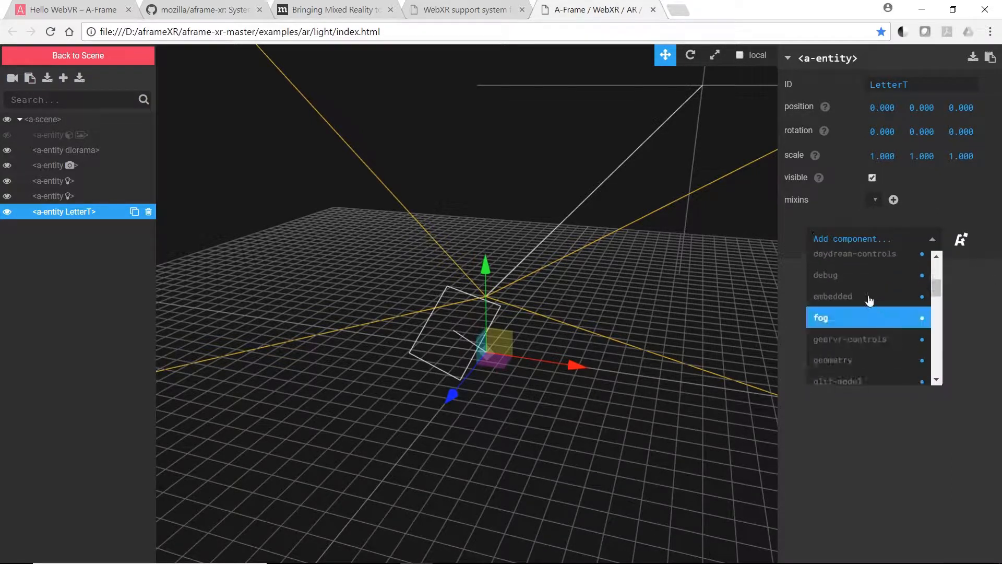
key("Up")
key("Up")
key("Up")
left_click(848, 360)
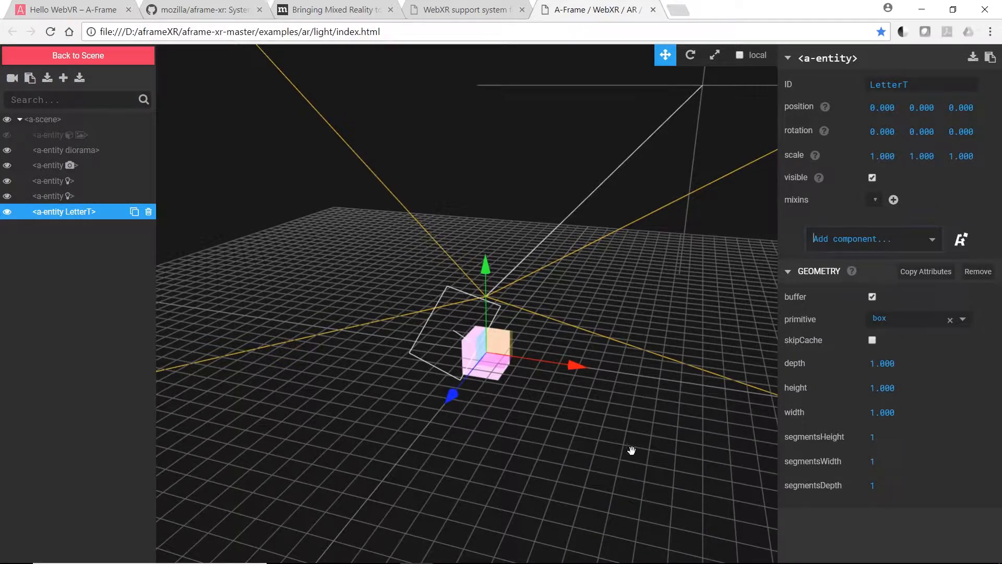
Raise the LetterT box along the Y axis to a height of about 0.679.
left_click_drag(592, 411, 534, 399)
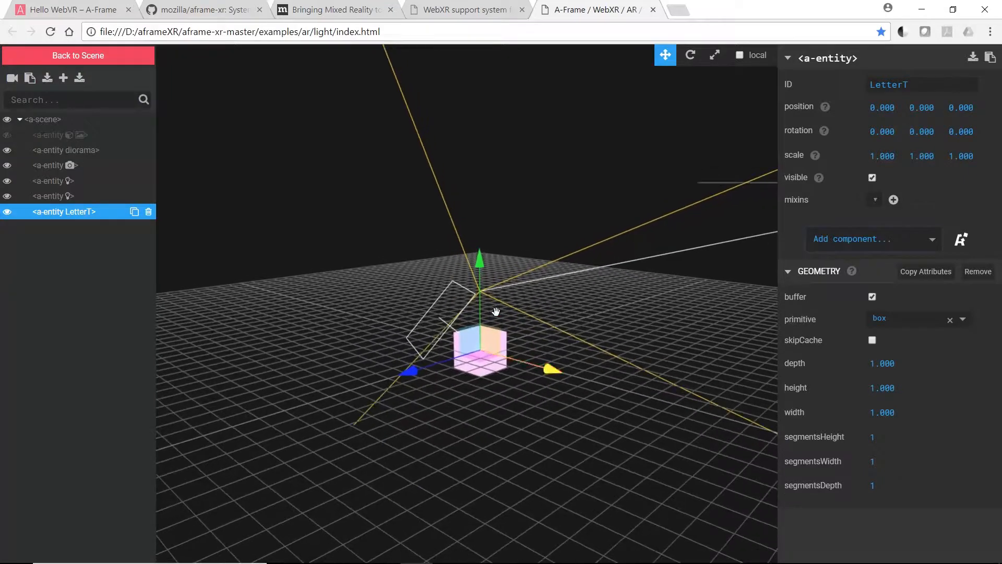
left_click_drag(482, 264, 483, 239)
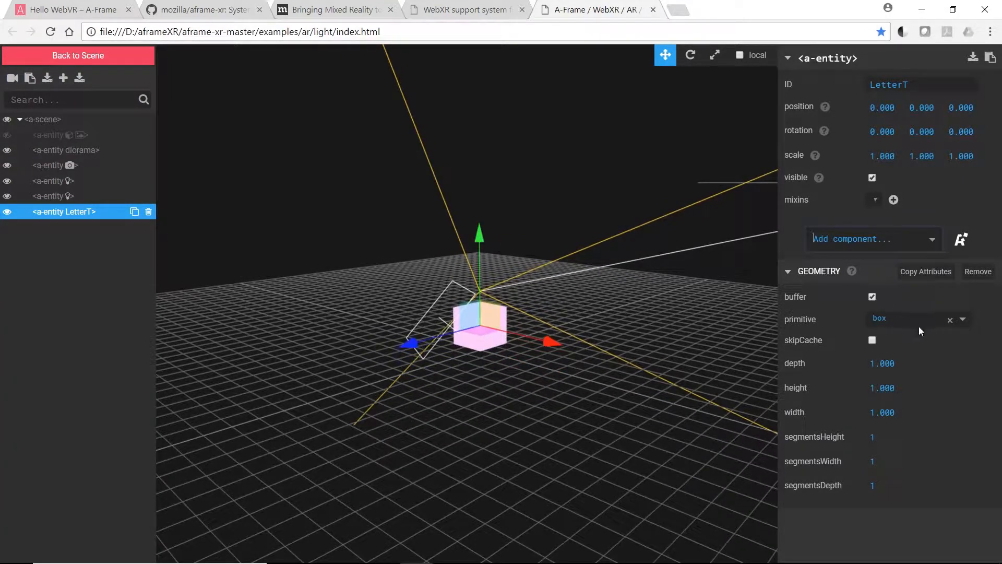
scroll(512, 387, "up", 4)
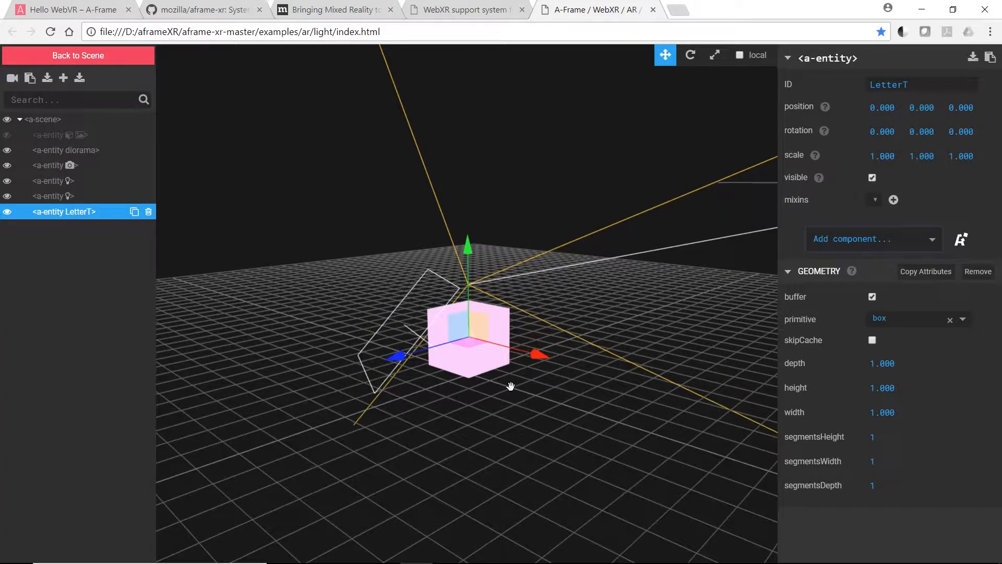
left_click_drag(506, 463, 587, 370)
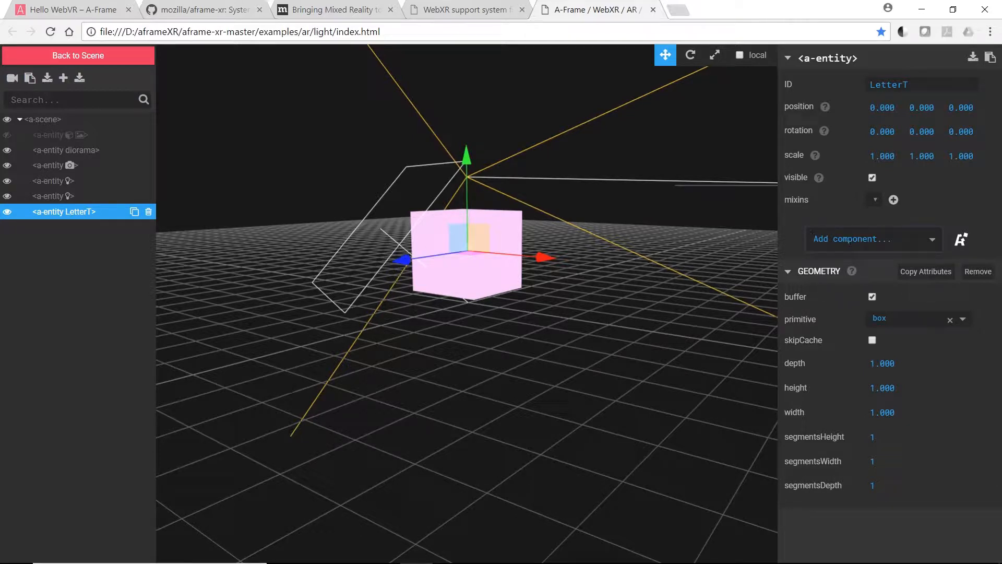
Add a material component to the LetterT entity.
left_click(849, 240)
scroll(895, 308, "down", 8)
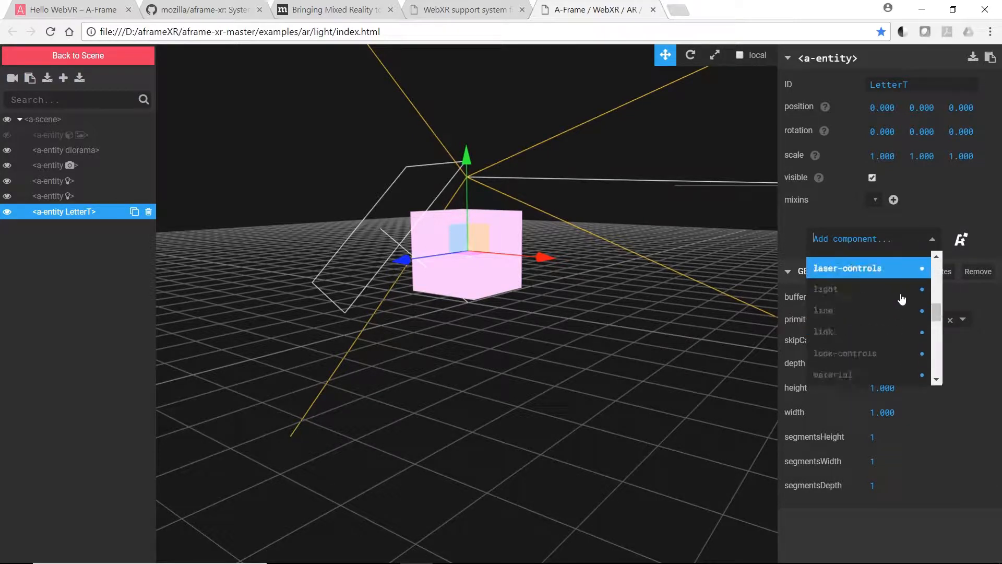
scroll(892, 300, "down", 5)
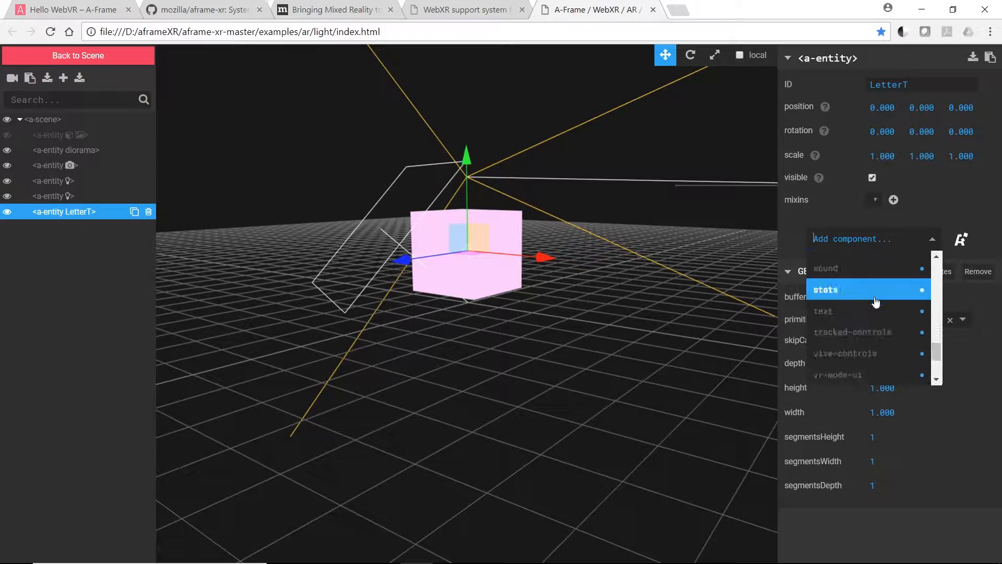
scroll(875, 302, "up", 5)
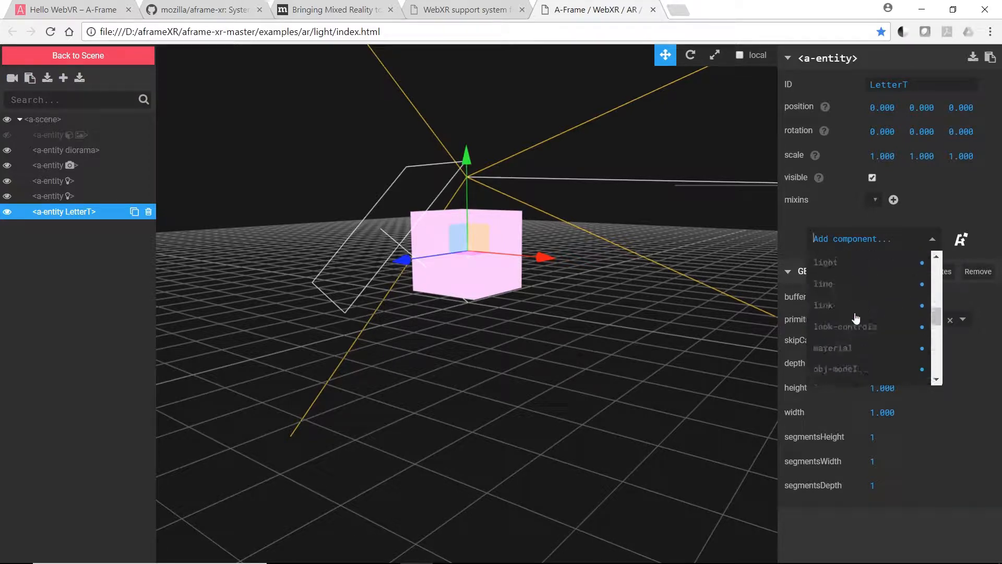
left_click(825, 347)
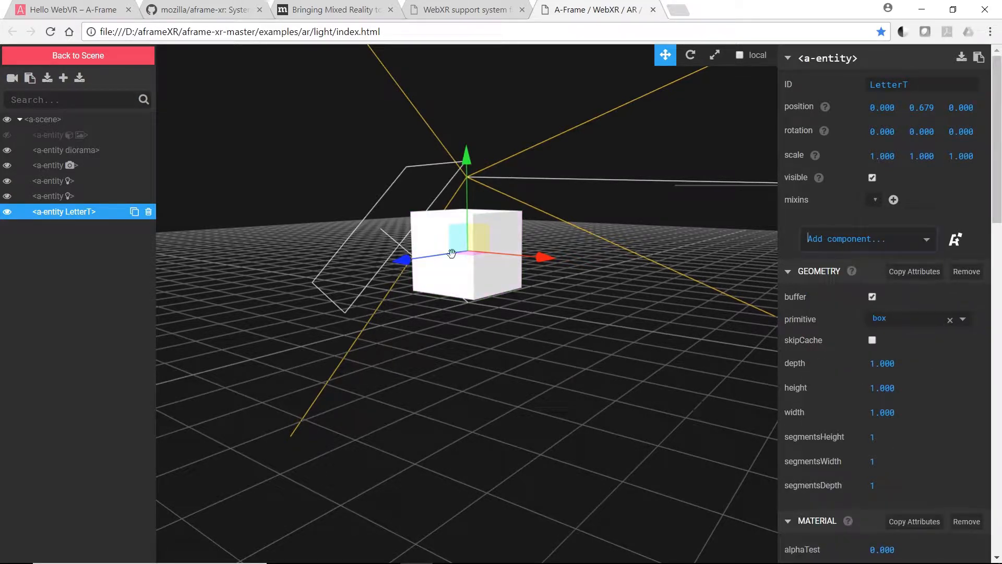
Set the material color of the LetterT box to pure red (255, 0, 0).
left_click_drag(531, 312, 569, 341)
left_click_drag(997, 194, 998, 299)
left_click_drag(619, 352, 660, 361)
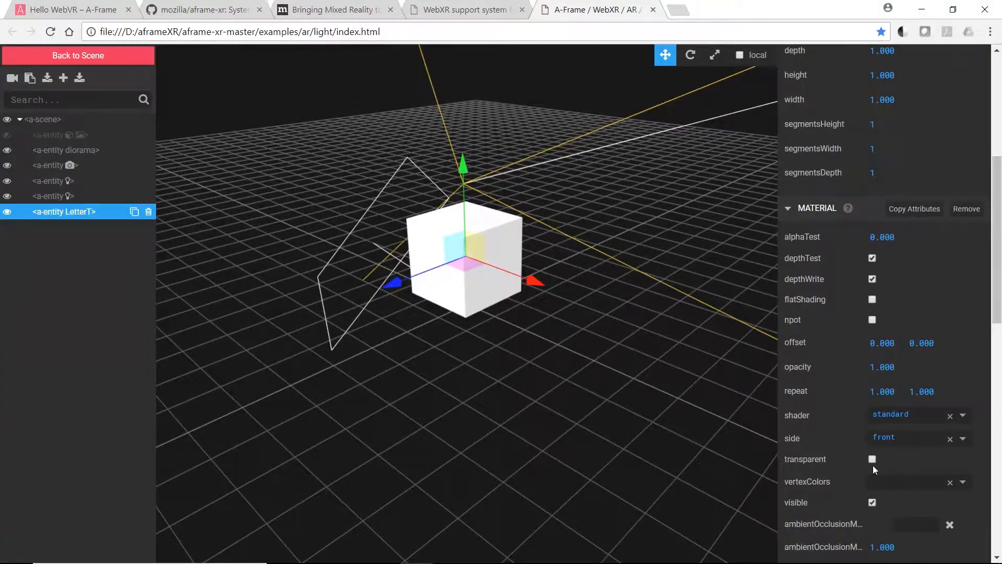
scroll(872, 465, "down", 4)
scroll(893, 294, "up", 4)
scroll(843, 354, "down", 3)
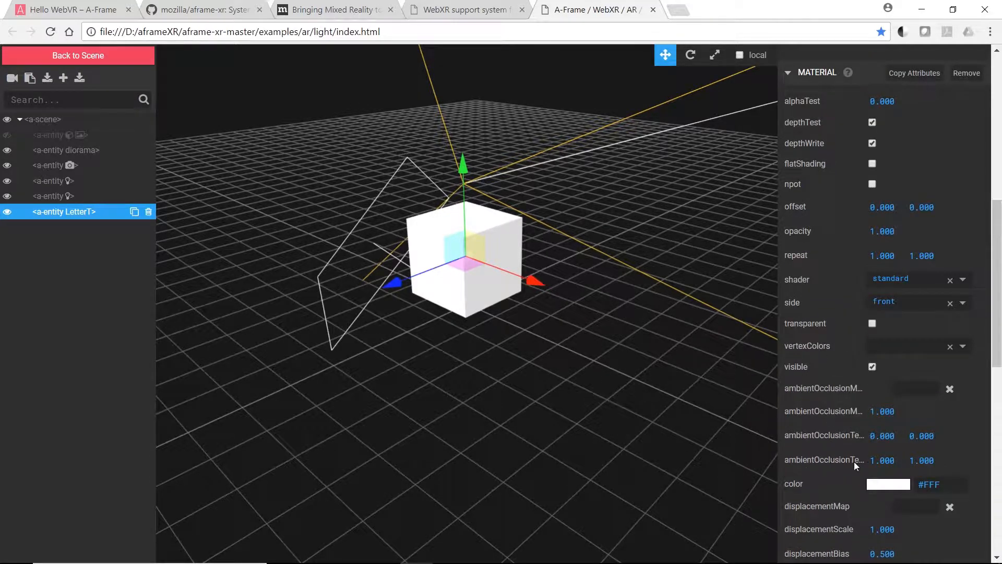
scroll(845, 402, "down", 3)
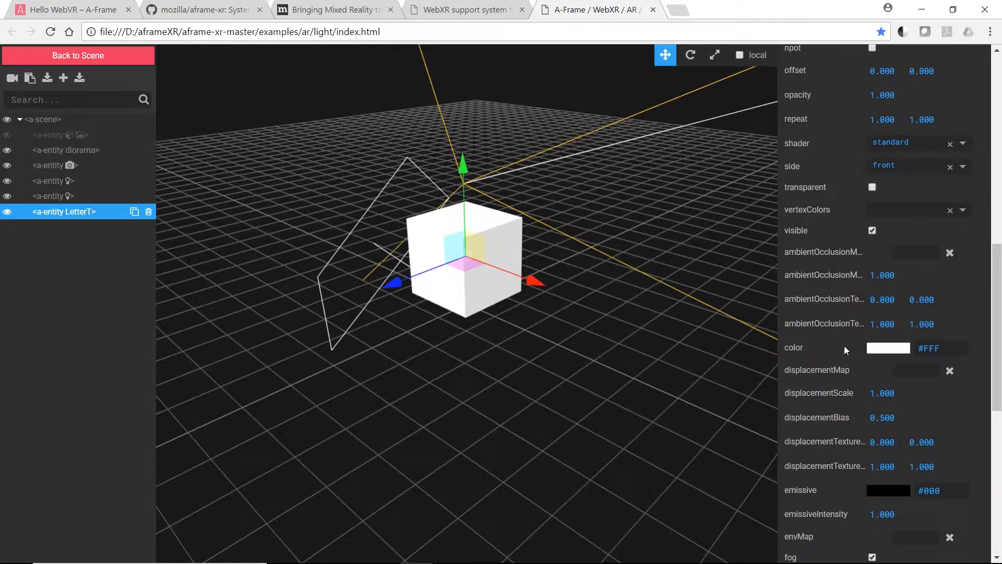
left_click(889, 353)
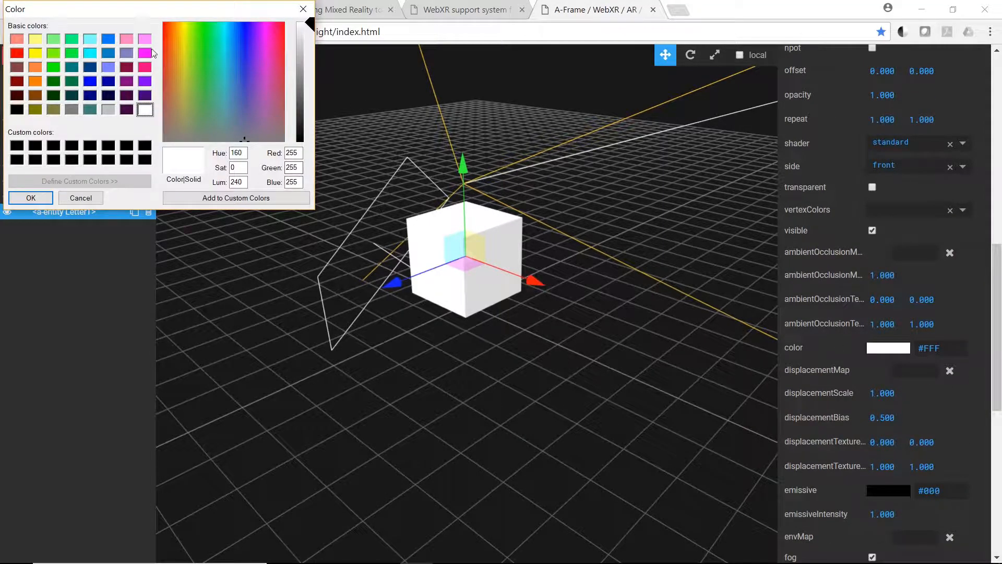
left_click(17, 53)
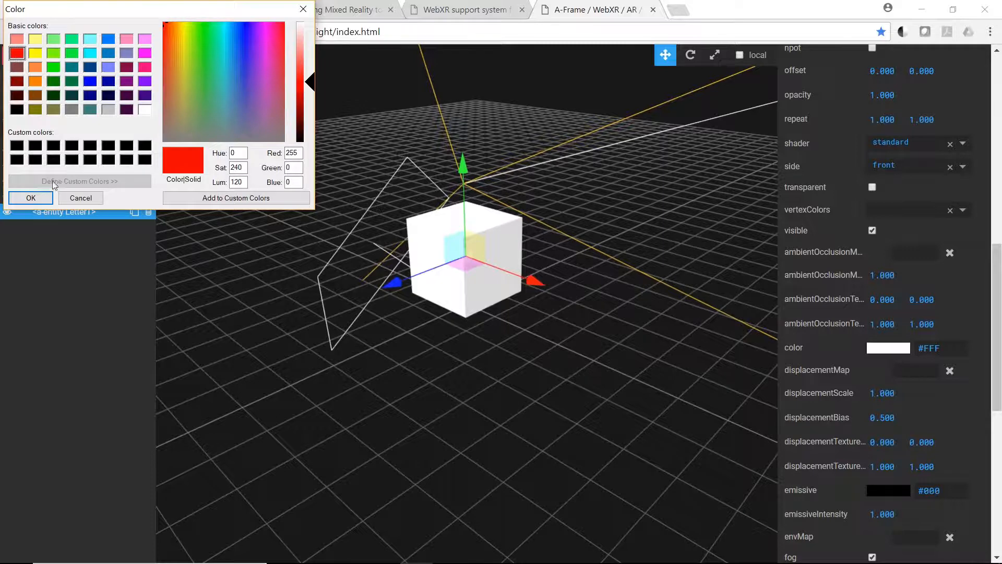
left_click(42, 203)
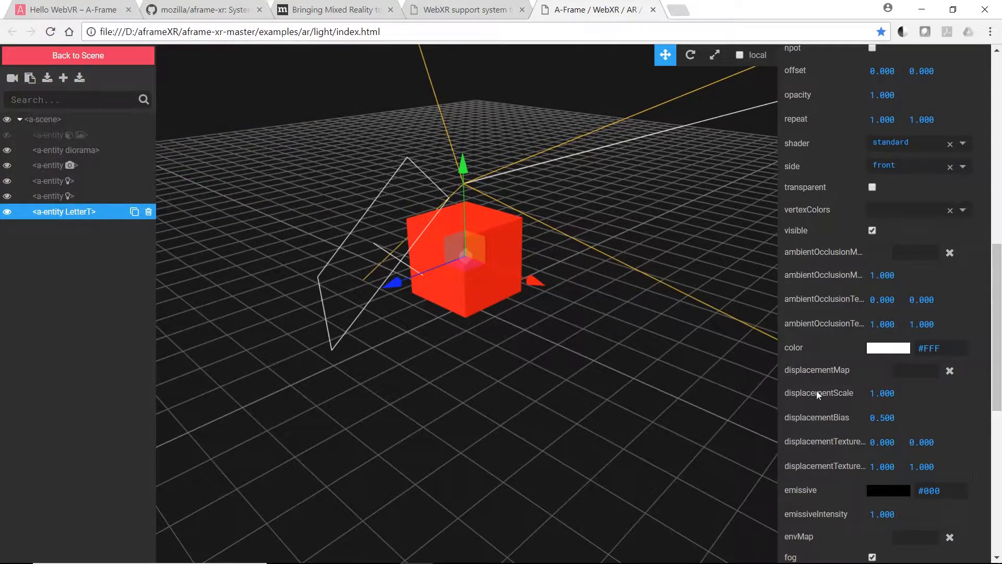
Try to load the grass_dirt texture from the assets registry as the src of LetterT's material.
scroll(841, 424, "down", 1)
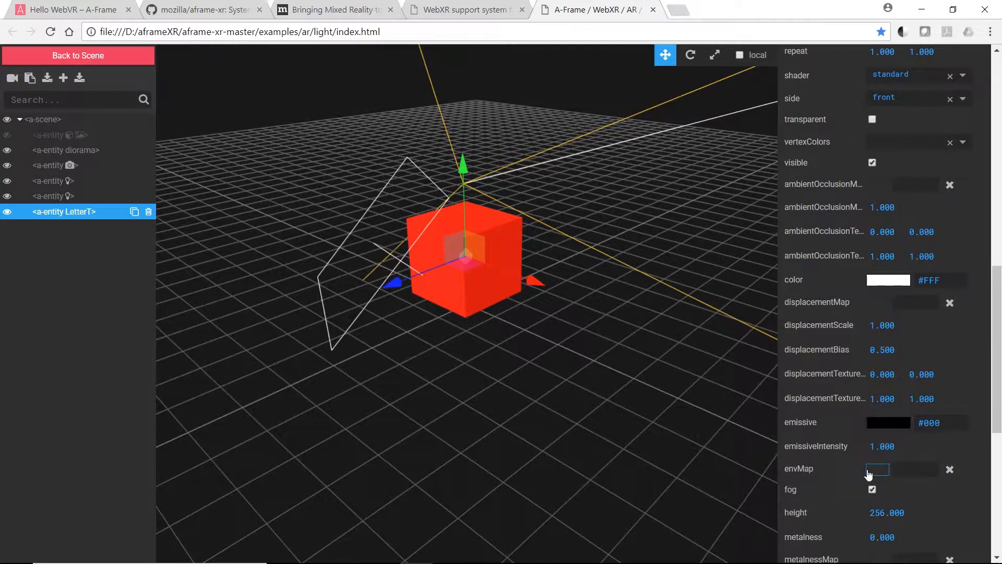
scroll(922, 457, "down", 3)
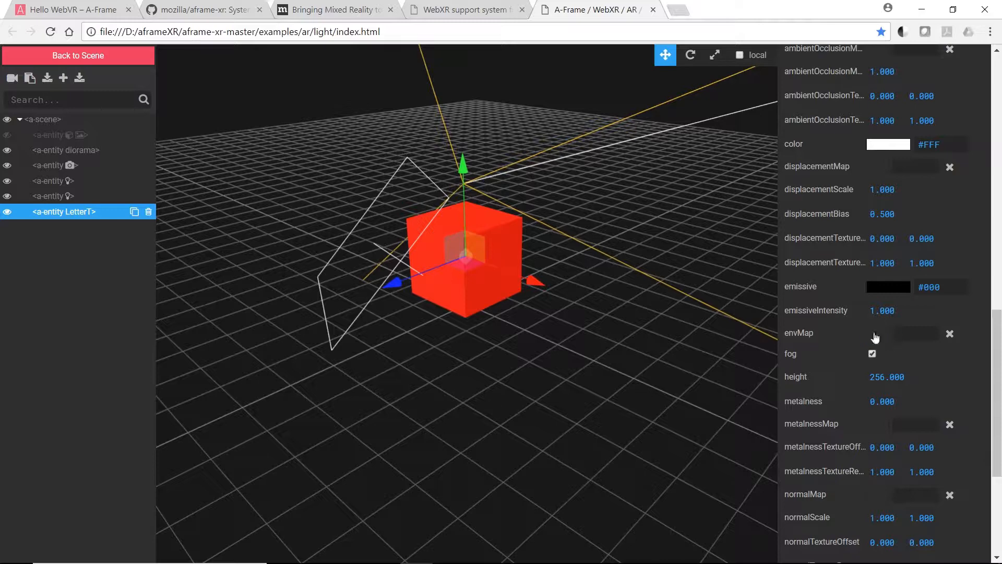
scroll(882, 334, "down", 3)
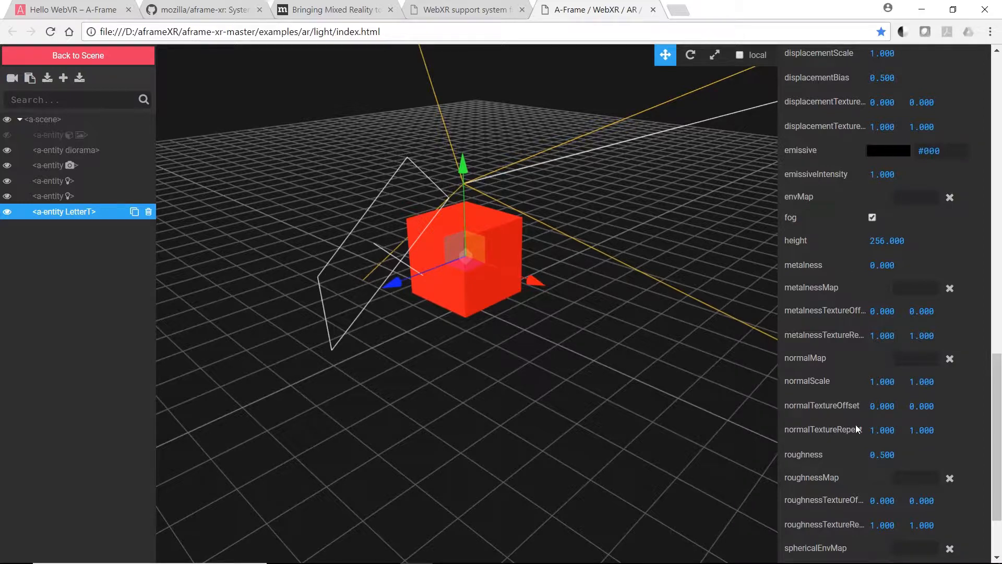
scroll(853, 406, "down", 2)
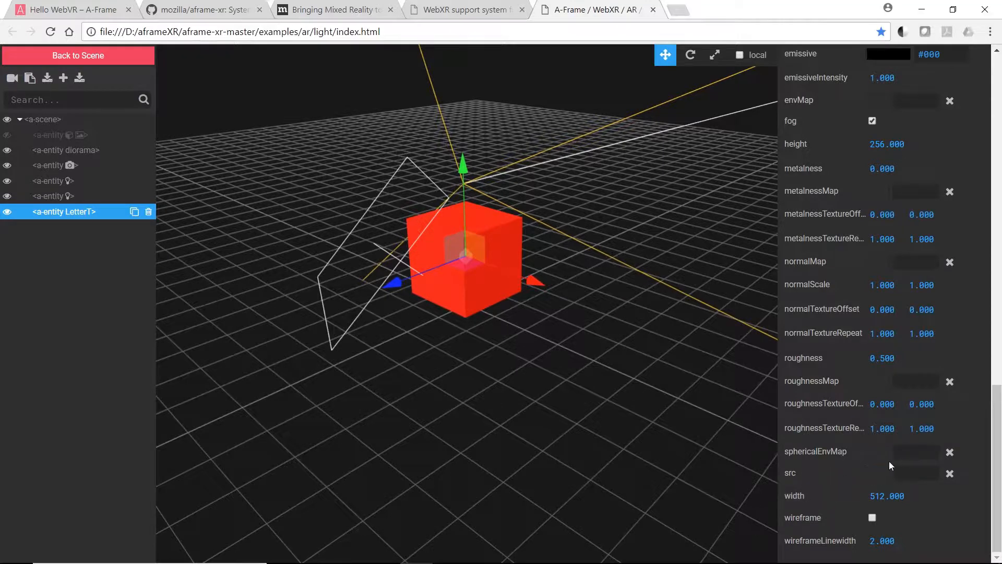
left_click(882, 477)
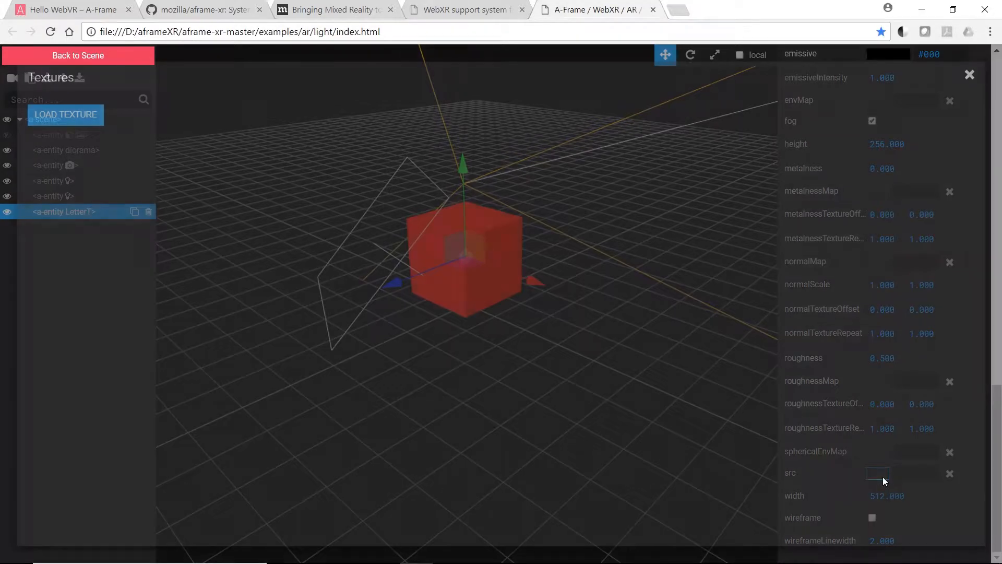
left_click(71, 126)
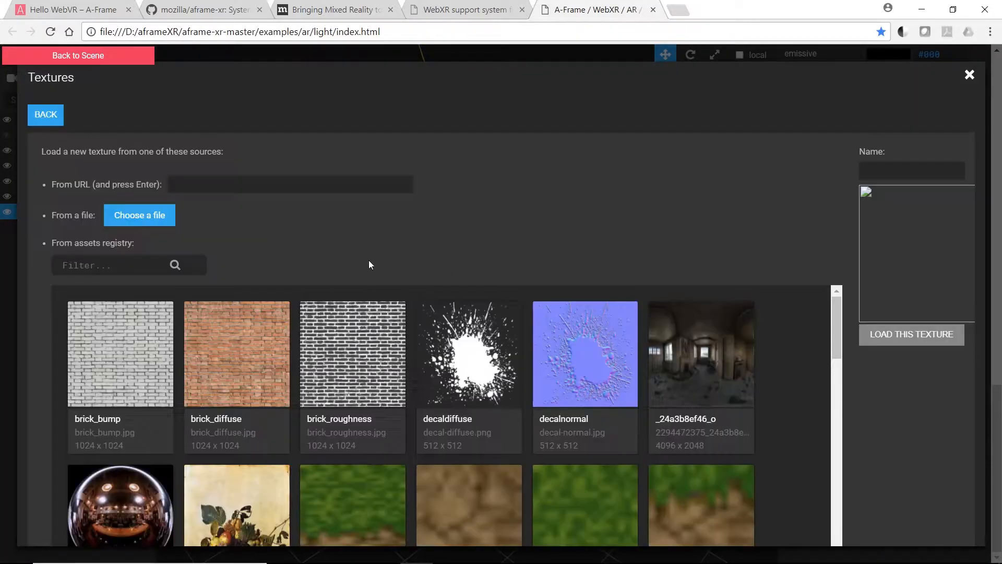
scroll(636, 346, "down", 3)
scroll(509, 401, "up", 3)
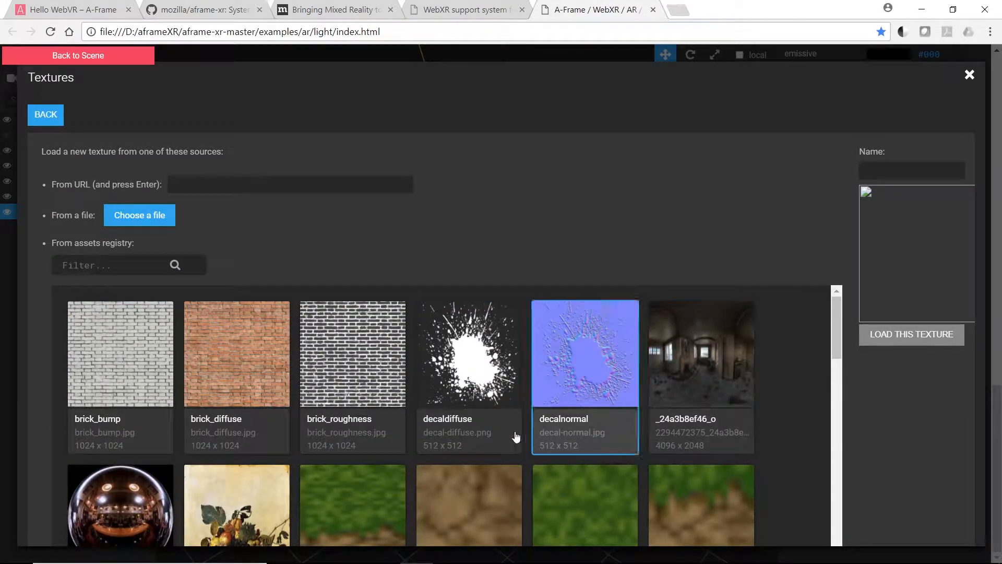
scroll(579, 414, "down", 3)
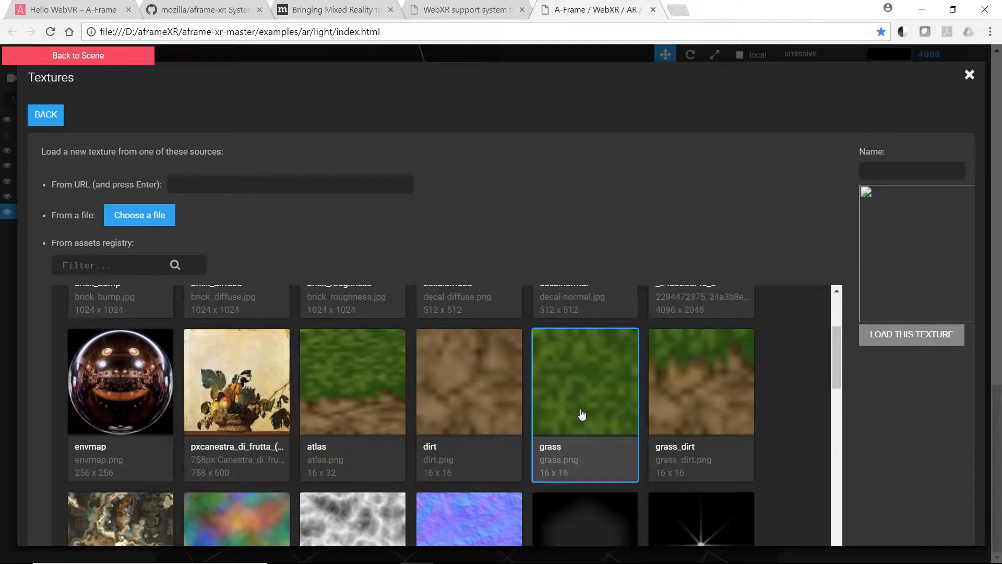
left_click(705, 398)
left_click(920, 340)
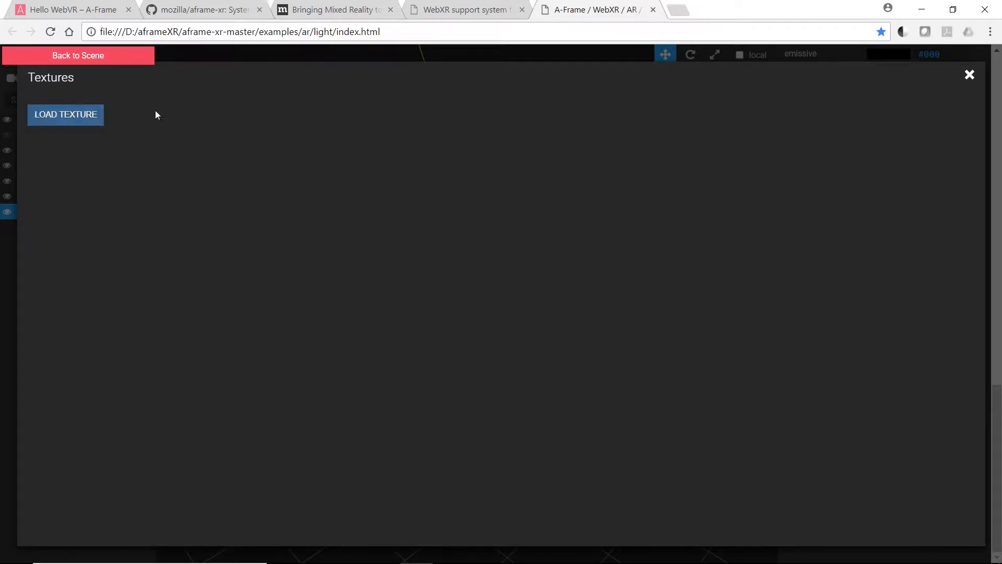
left_click(969, 74)
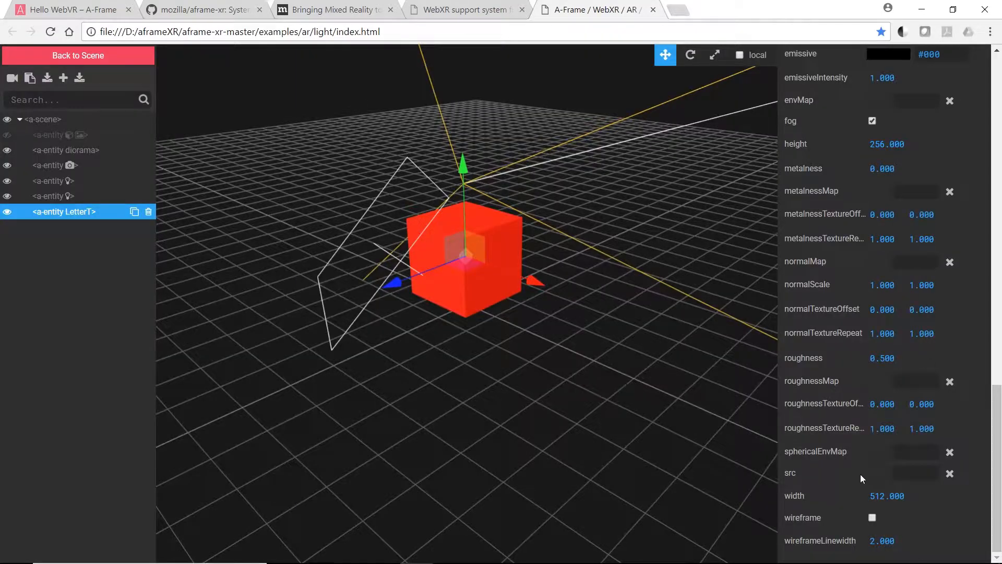
Retry loading grass_dirt from the assets registry for the material's src.
left_click(881, 478)
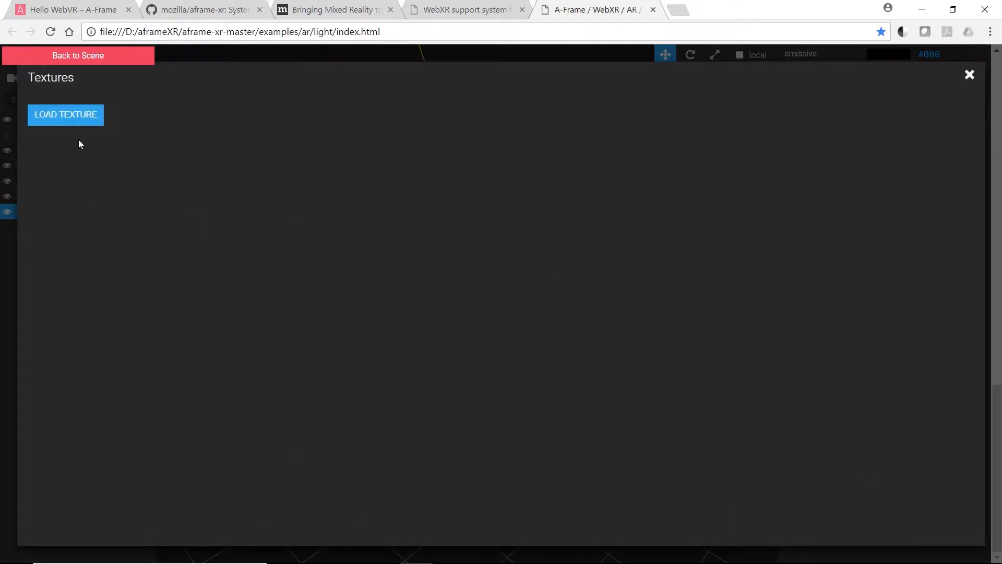
left_click(74, 118)
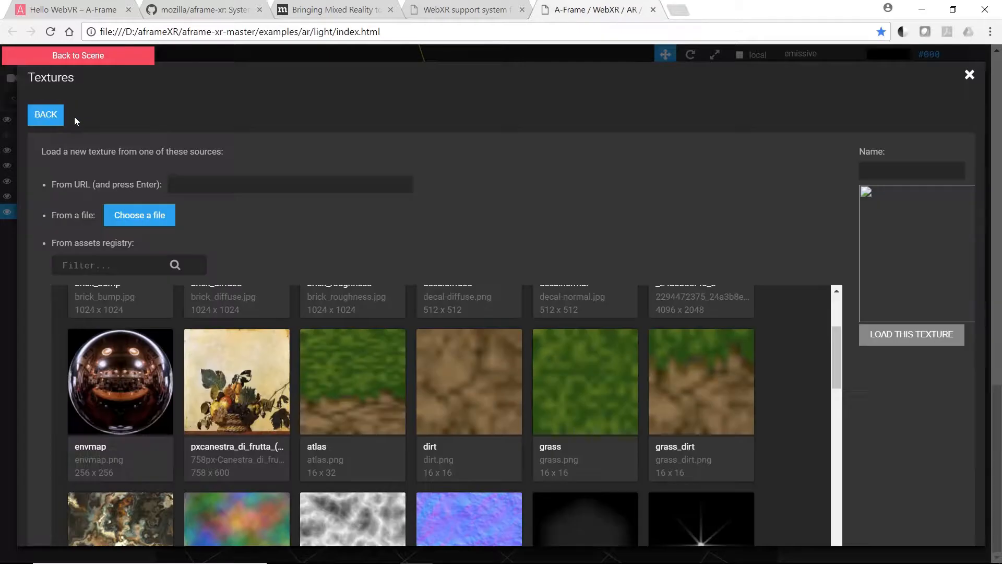
left_click(713, 385)
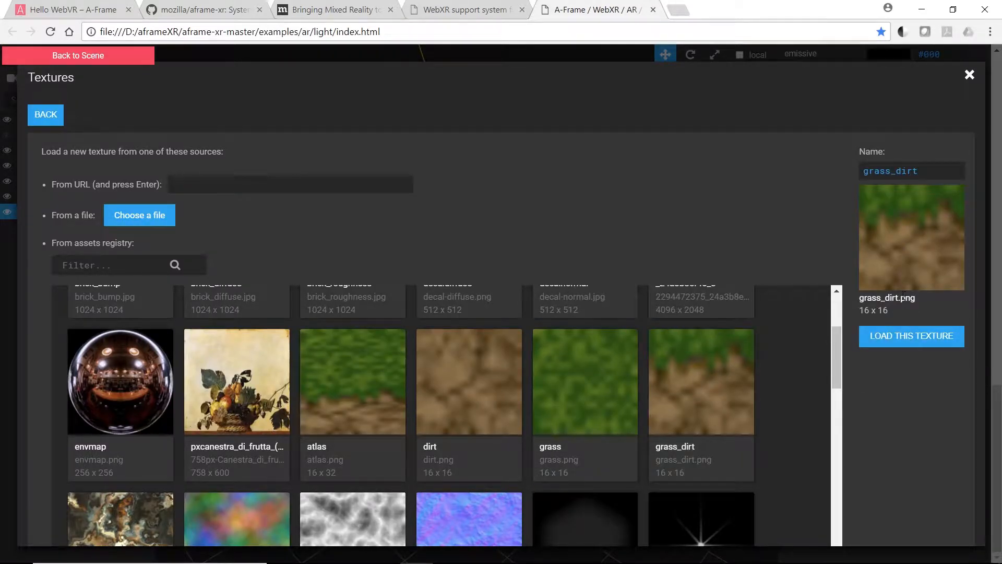
left_click(919, 338)
left_click(911, 346)
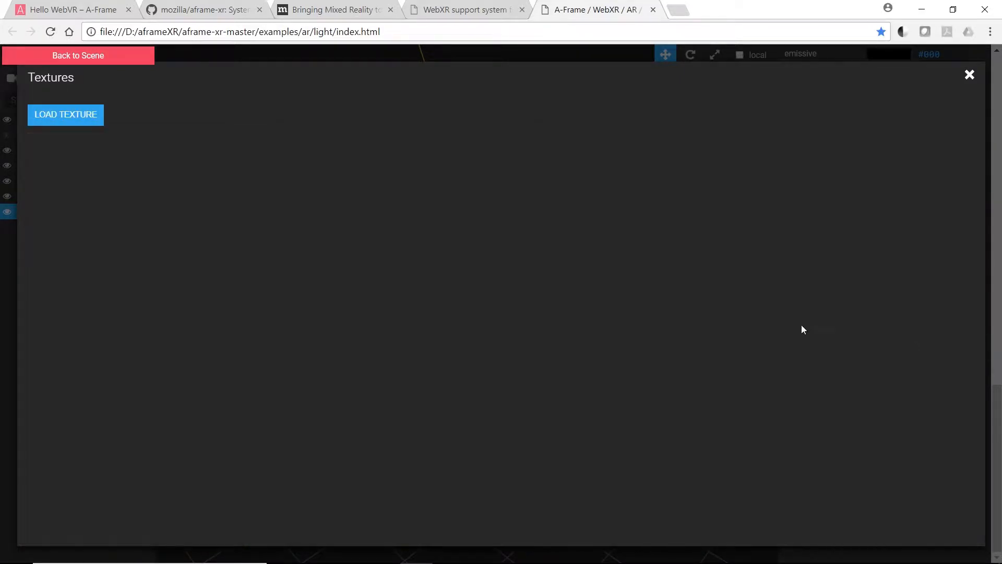
Try to load the disturb texture from the assets registry for the src of LetterT's material.
left_click(59, 126)
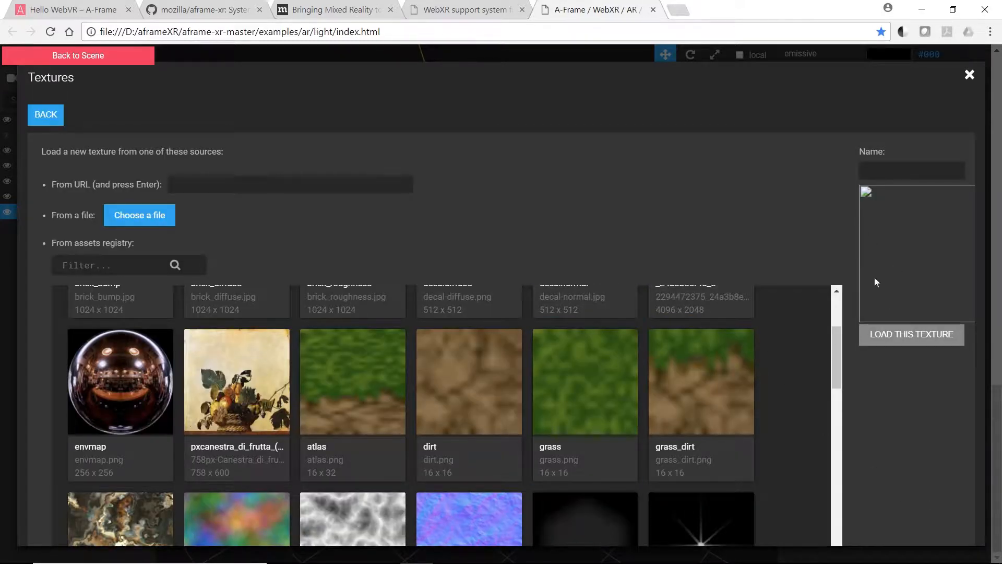
scroll(346, 444, "up", 3)
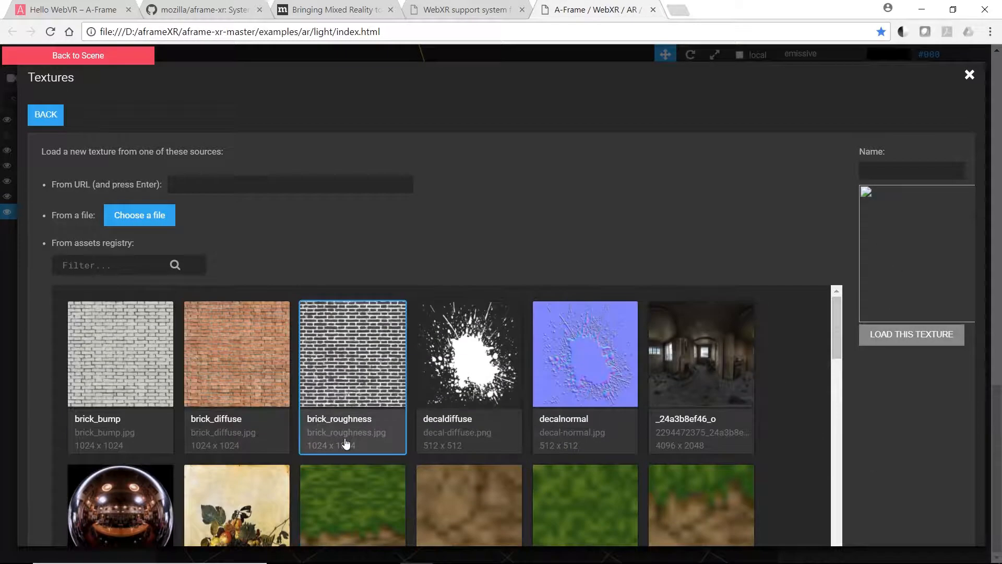
scroll(713, 377, "down", 2)
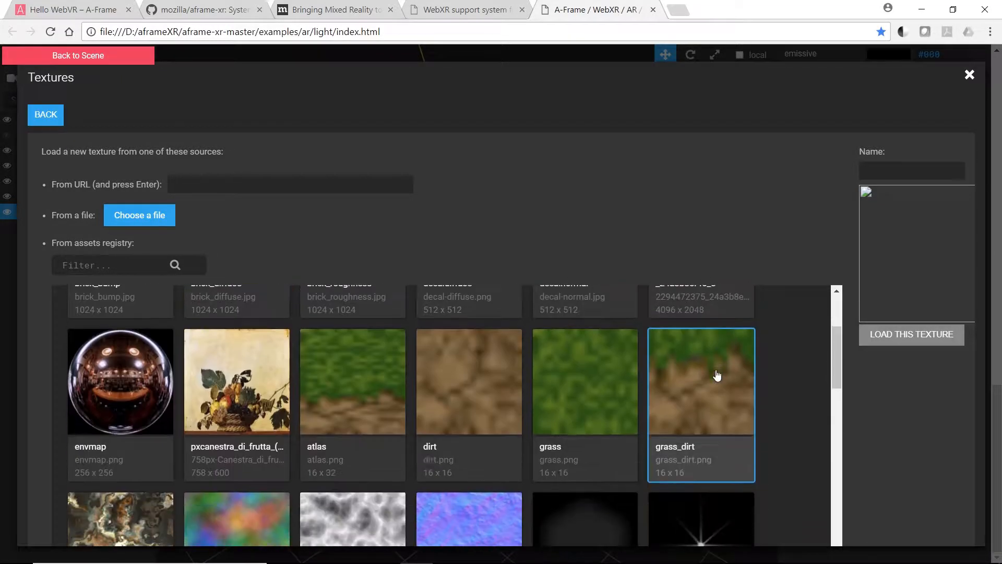
scroll(235, 459, "down", 2)
left_click(113, 413)
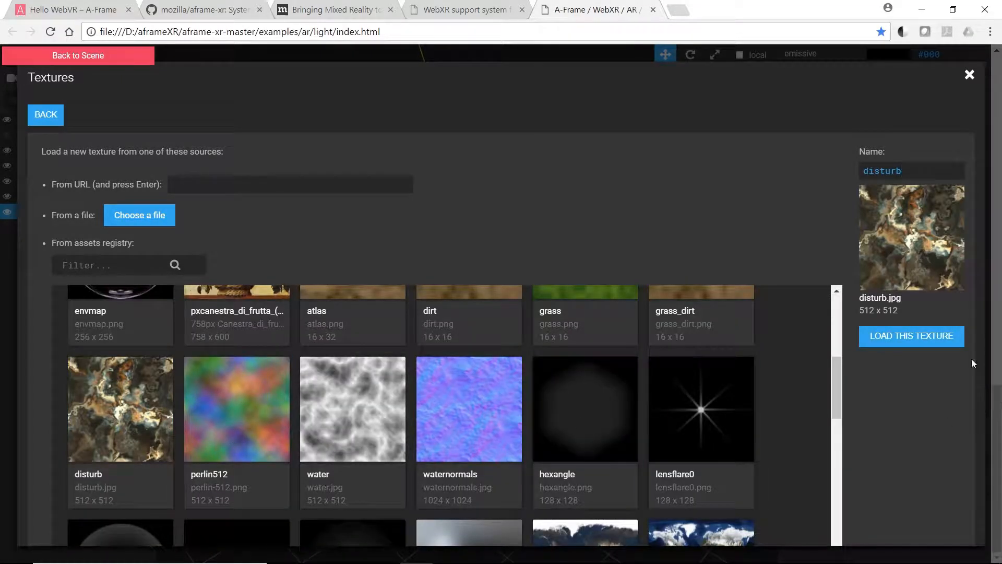
left_click(903, 336)
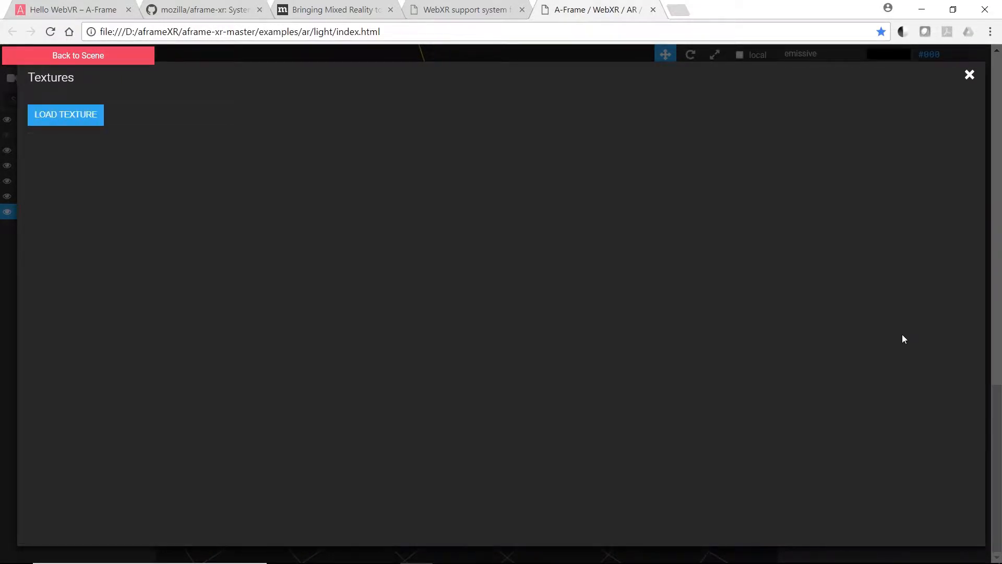
Start loading a new texture from a file and open the file upload dialog.
left_click(82, 115)
scroll(206, 371, "up", 4)
left_click(147, 218)
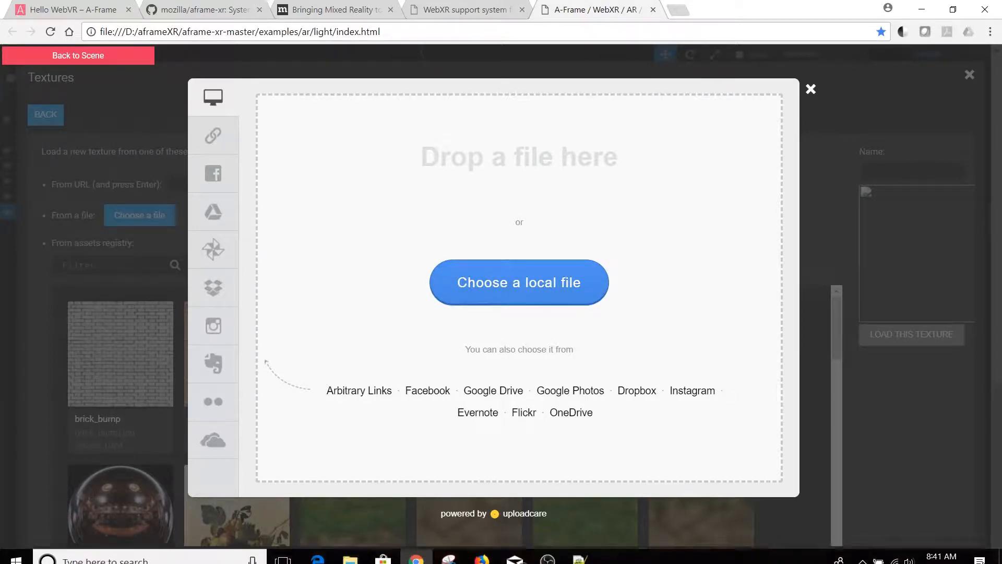
Switch to File Explorer and preview webxr-town-texture.png in the light example's assets folder.
mouse_move(358, 555)
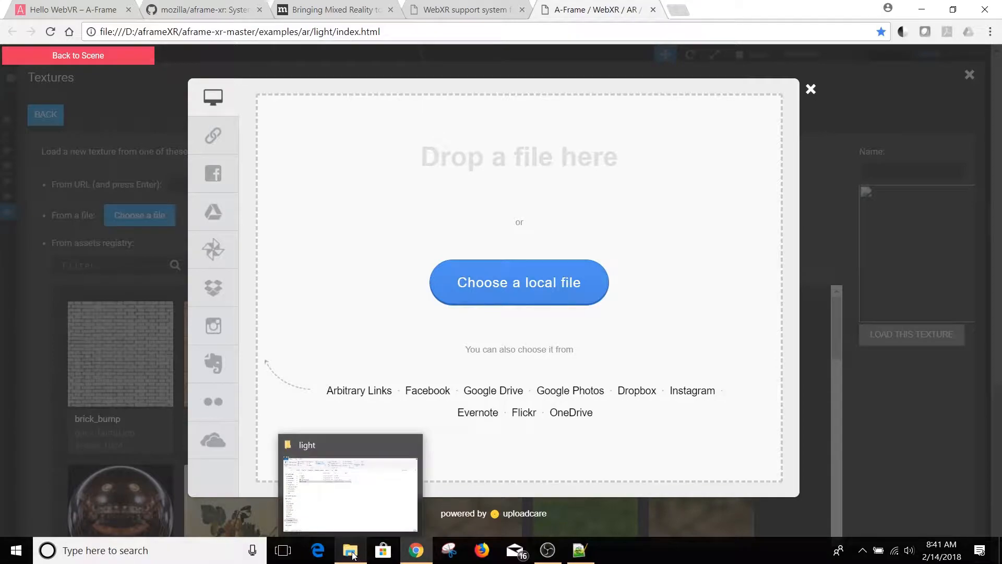
left_click(353, 553)
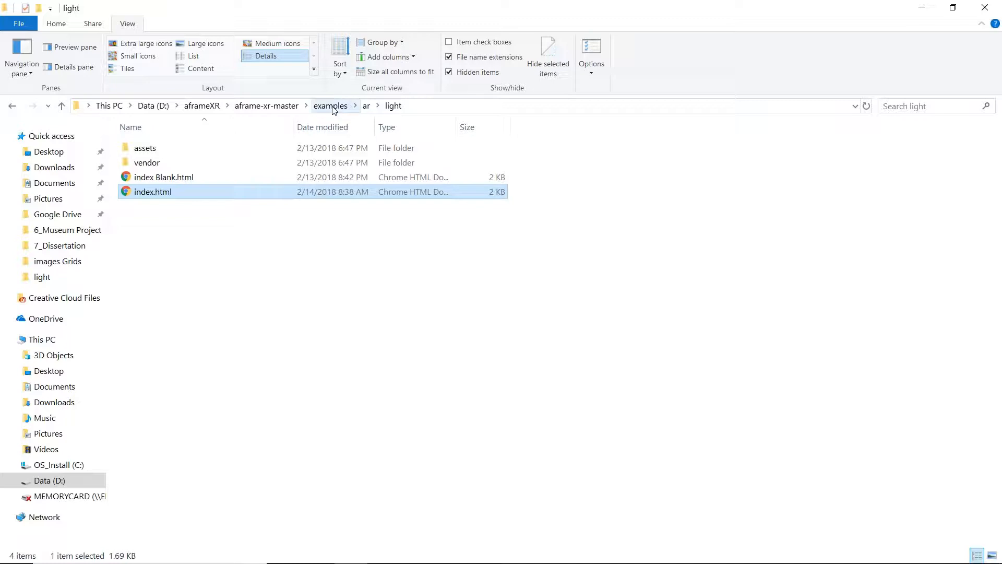
double_click(143, 147)
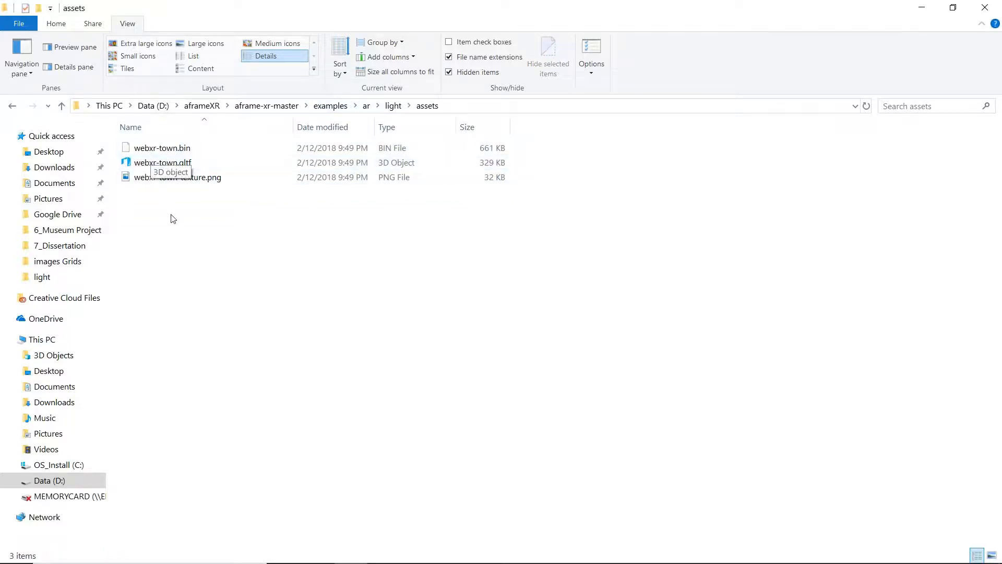
left_click(151, 182)
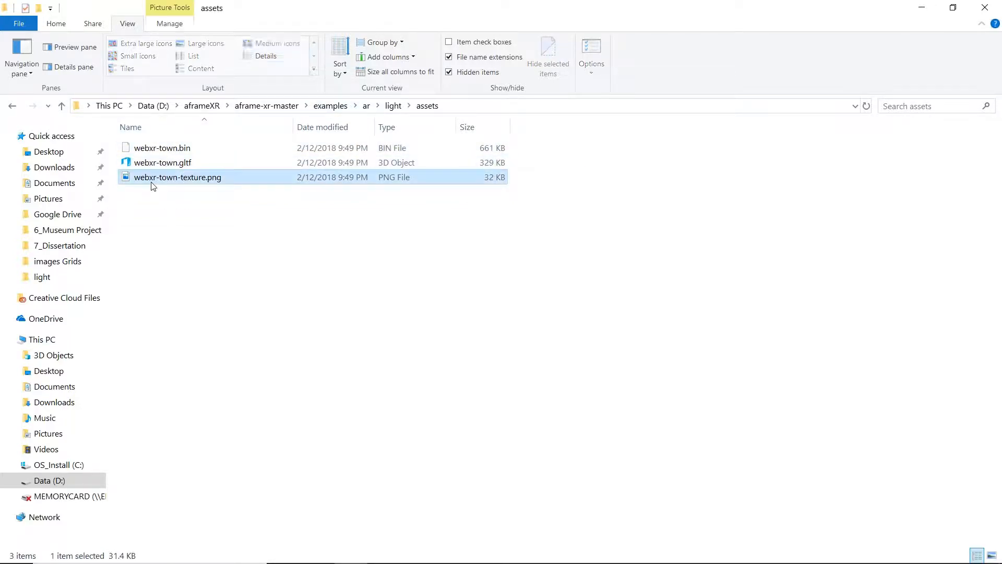
double_click(157, 178)
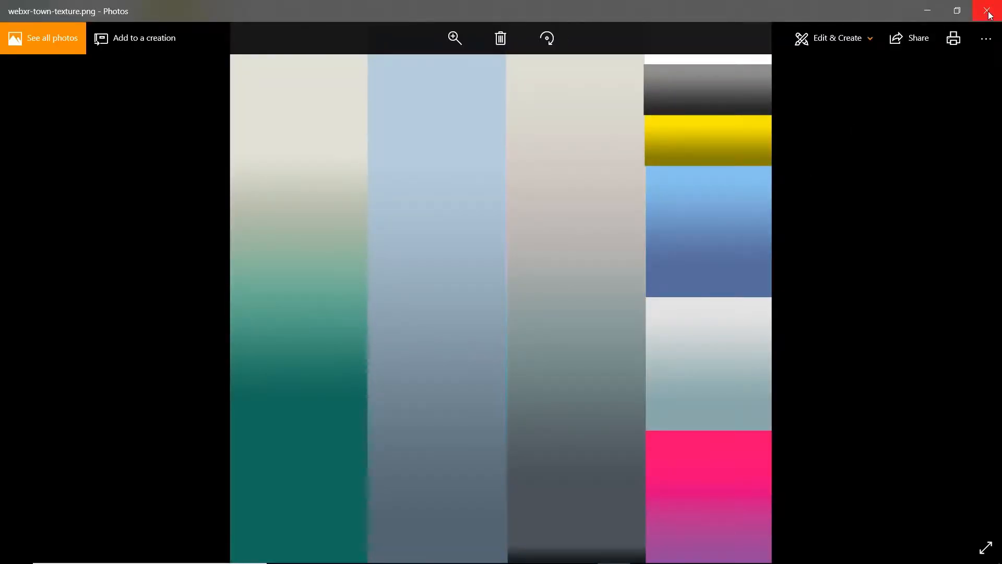
left_click(988, 11)
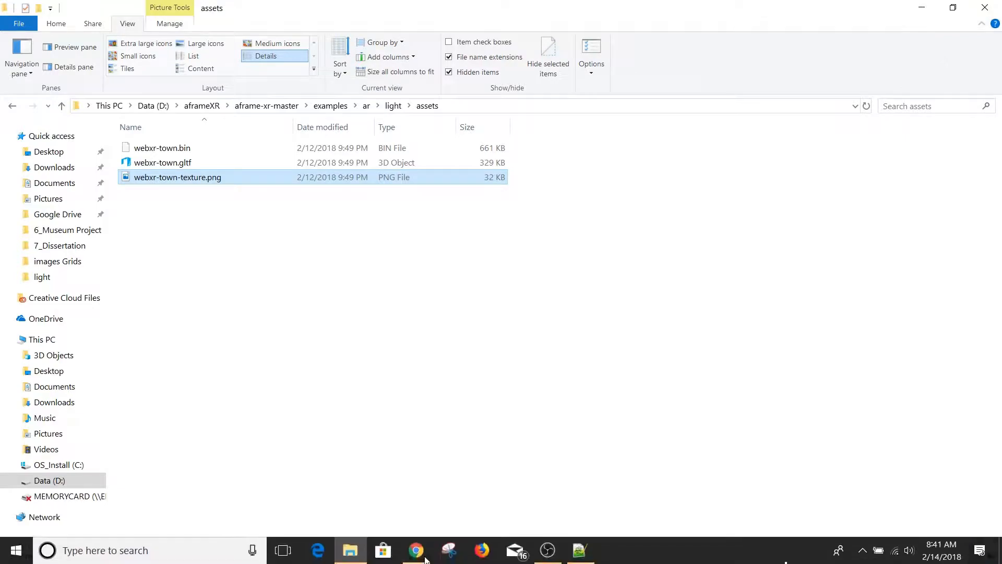
Try to load webxr-town-texture.png from the assets folder into Chrome as the src texture, and close the Textures dialog.
left_click(416, 550)
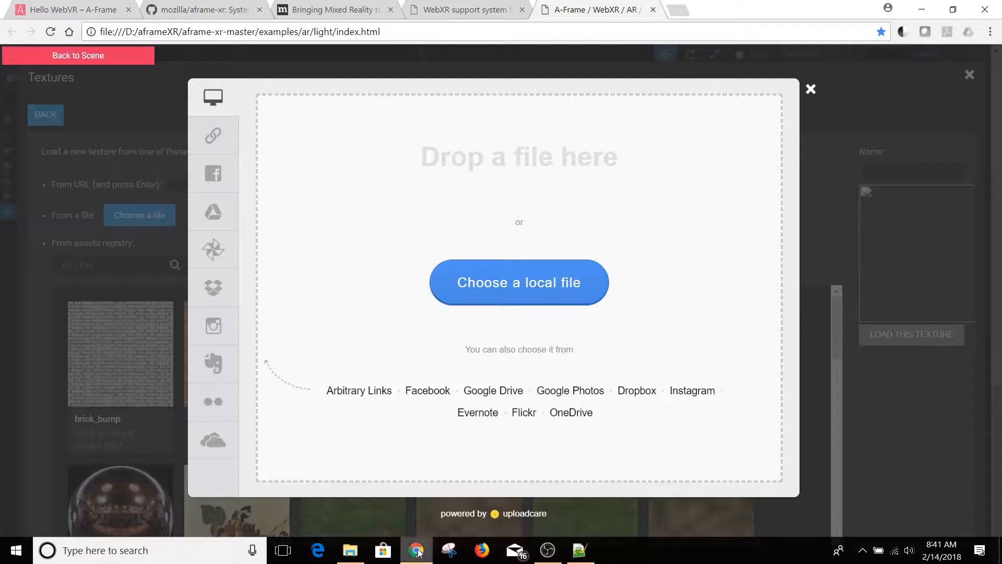
left_click(349, 554)
left_click_drag(334, 8, 387, 292)
left_click_drag(225, 452, 462, 186)
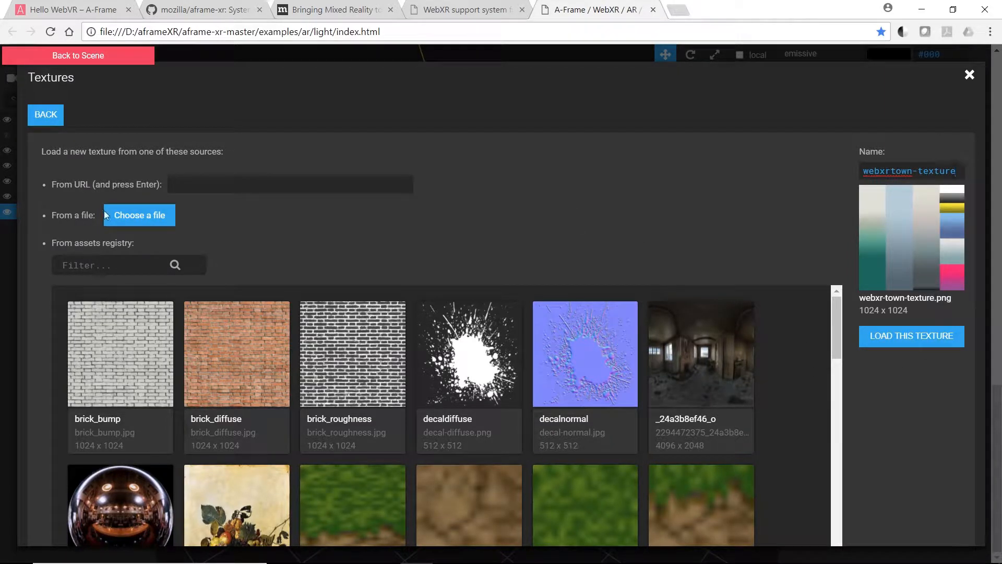
left_click(922, 344)
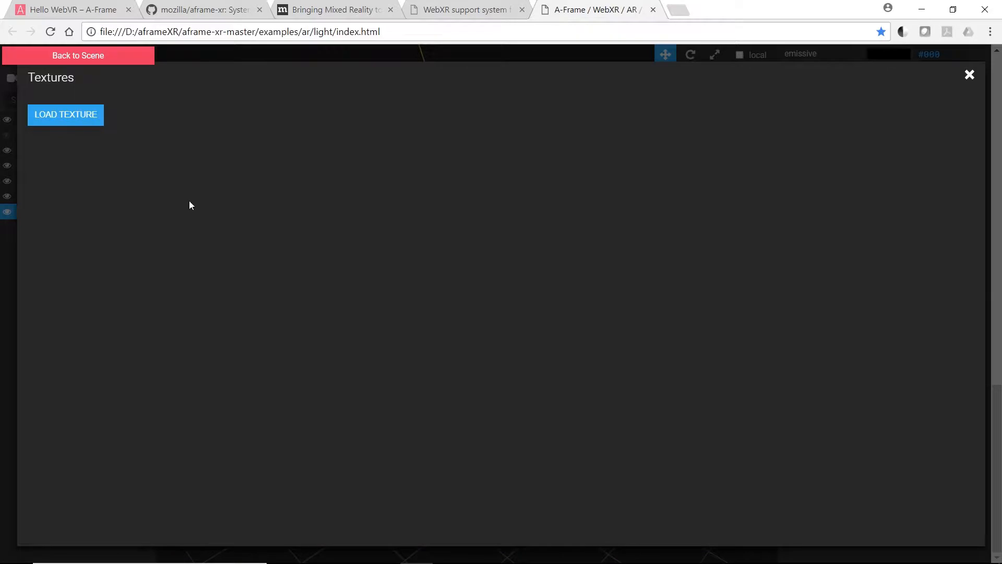
left_click(969, 76)
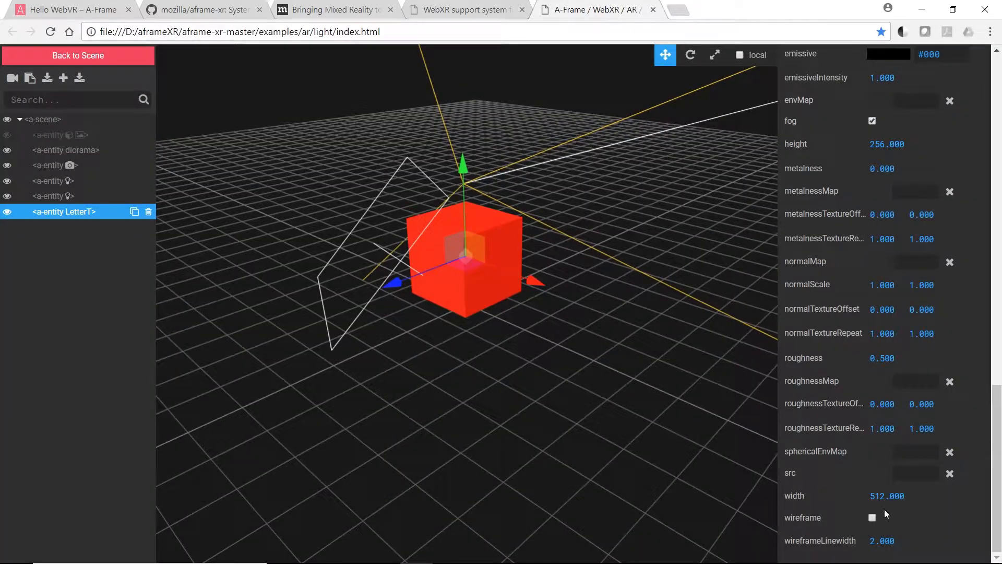
Reopen the material's src textures and try to load earth_atmos_4096 from the assets registry.
left_click(885, 474)
left_click(80, 125)
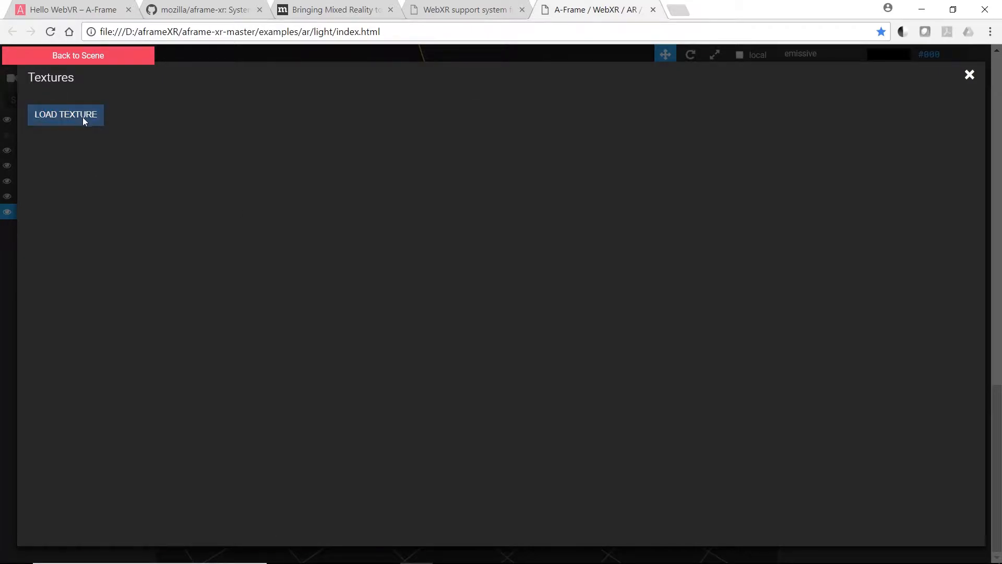
left_click(110, 217)
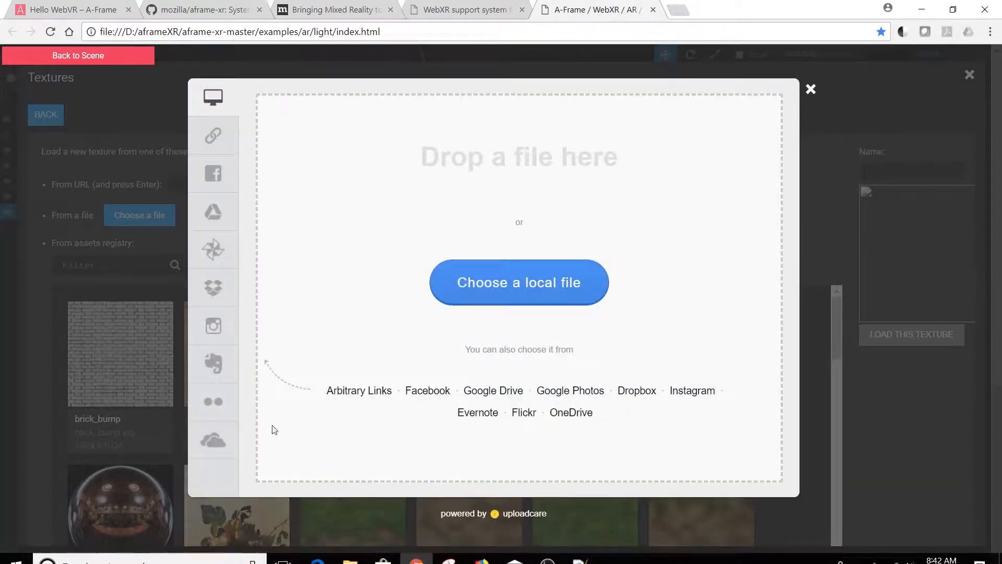
left_click(810, 89)
scroll(638, 341, "down", 1)
scroll(638, 340, "down", 10)
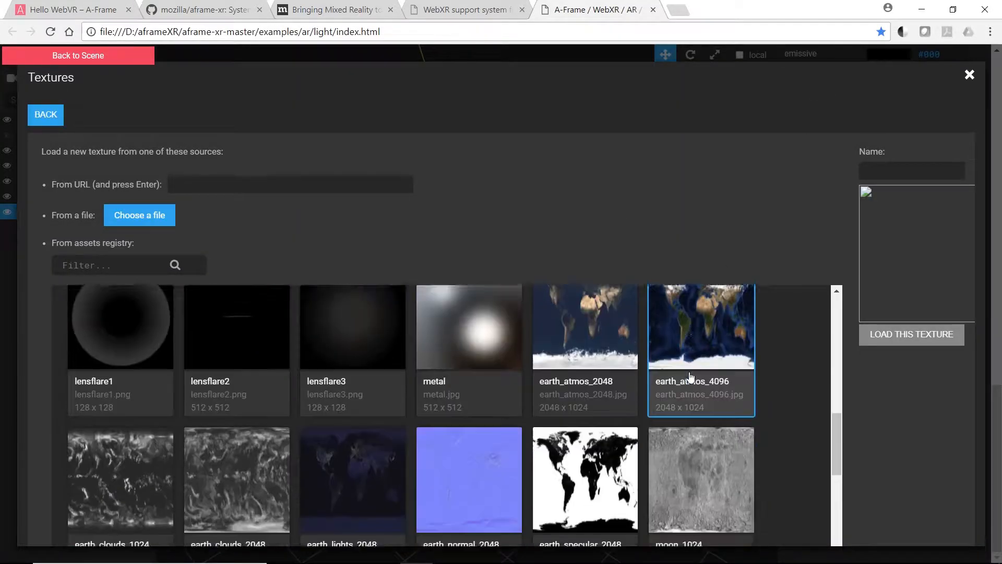
scroll(693, 377, "up", 4)
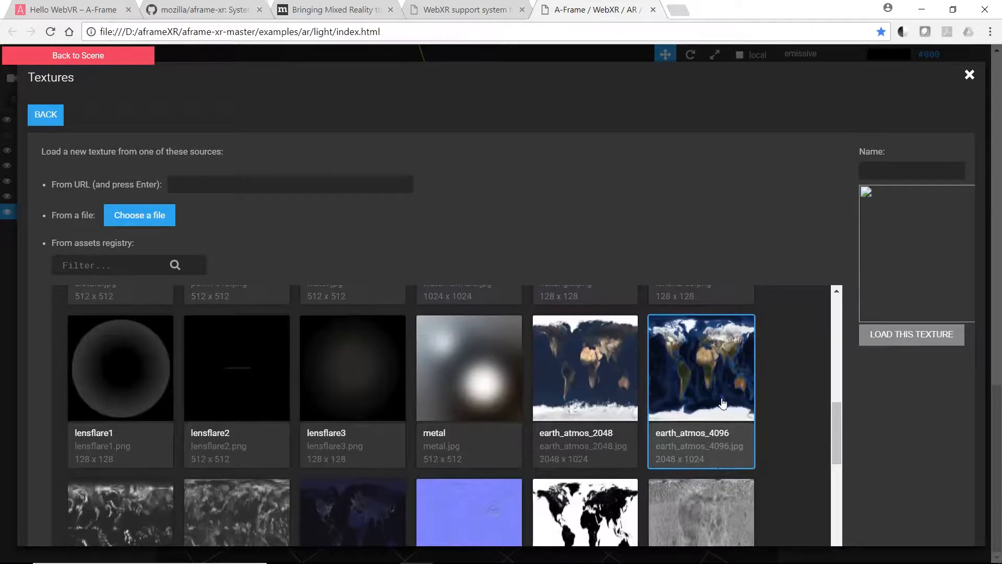
left_click(702, 398)
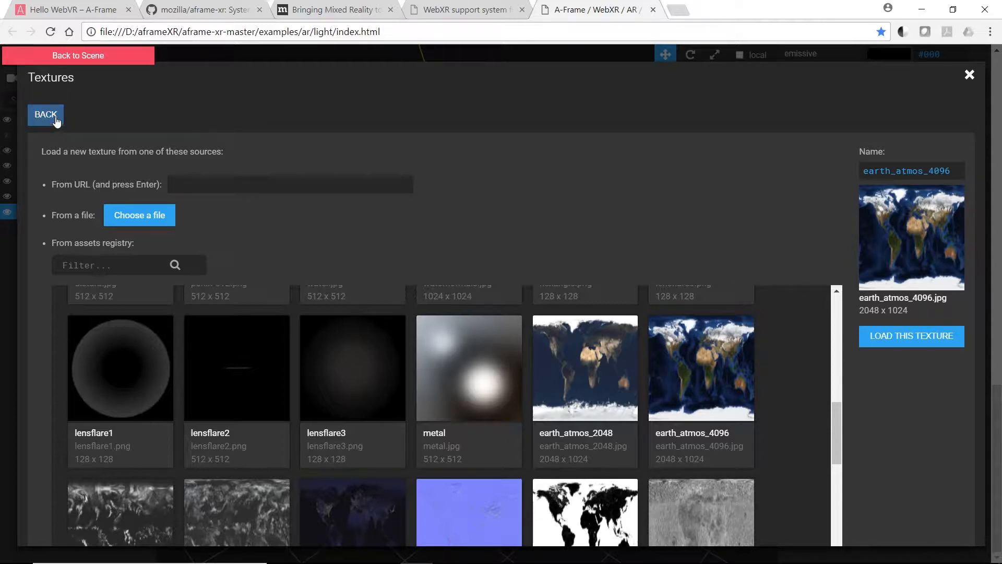
left_click(908, 338)
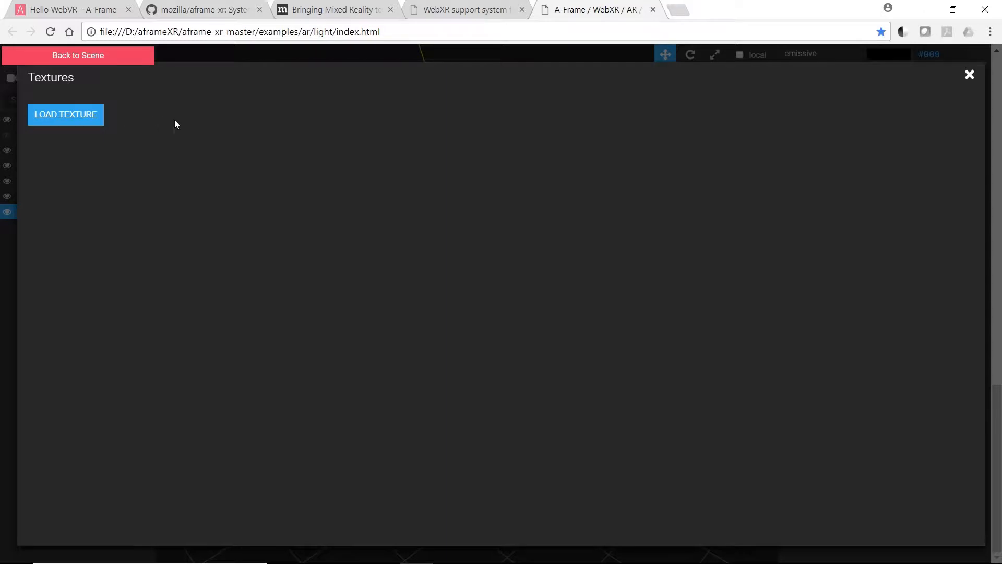
Retry uploading webxr-town-texture.png from the assets folder as the src texture, and close the Textures dialog.
left_click(59, 120)
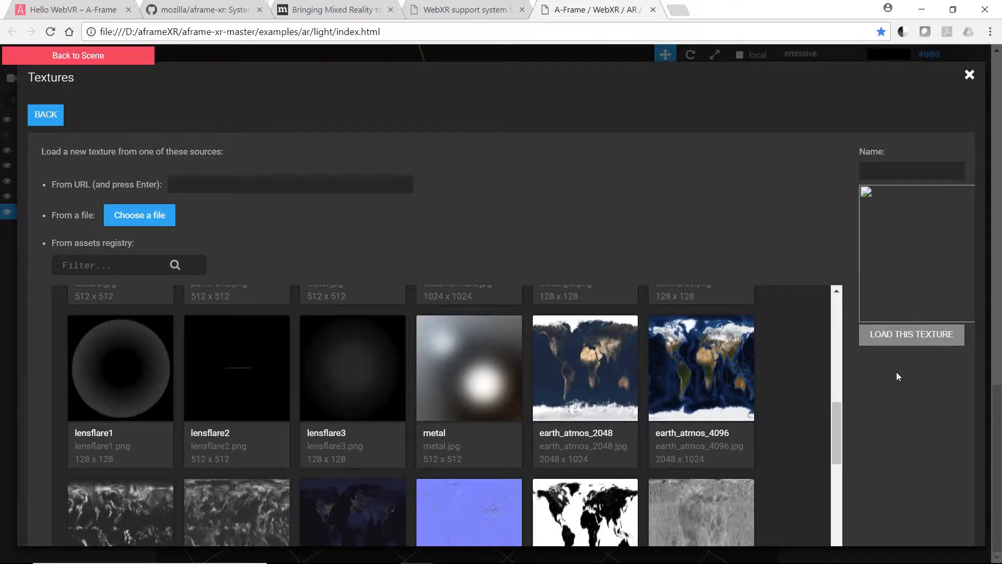
scroll(555, 377, "down", 4)
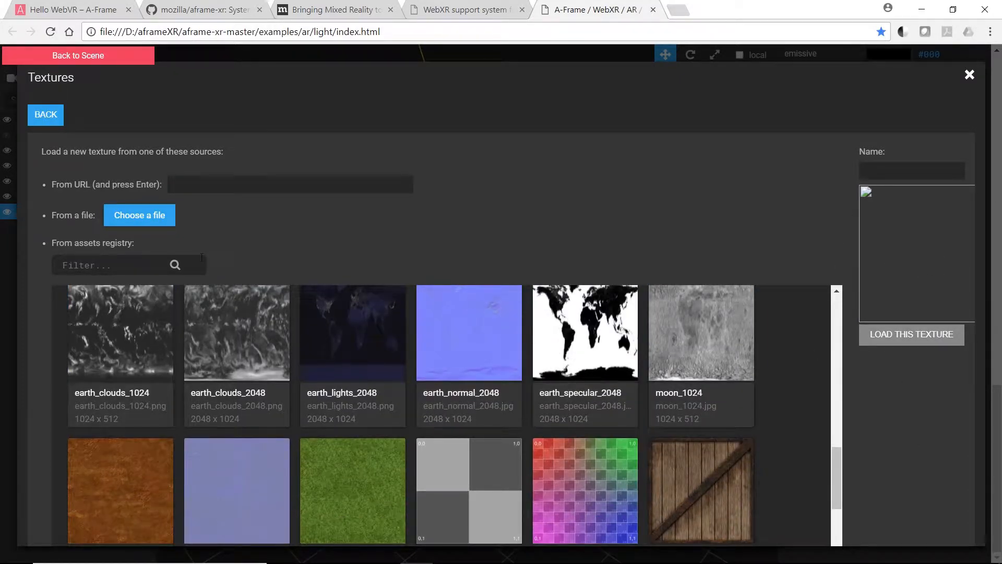
left_click(144, 219)
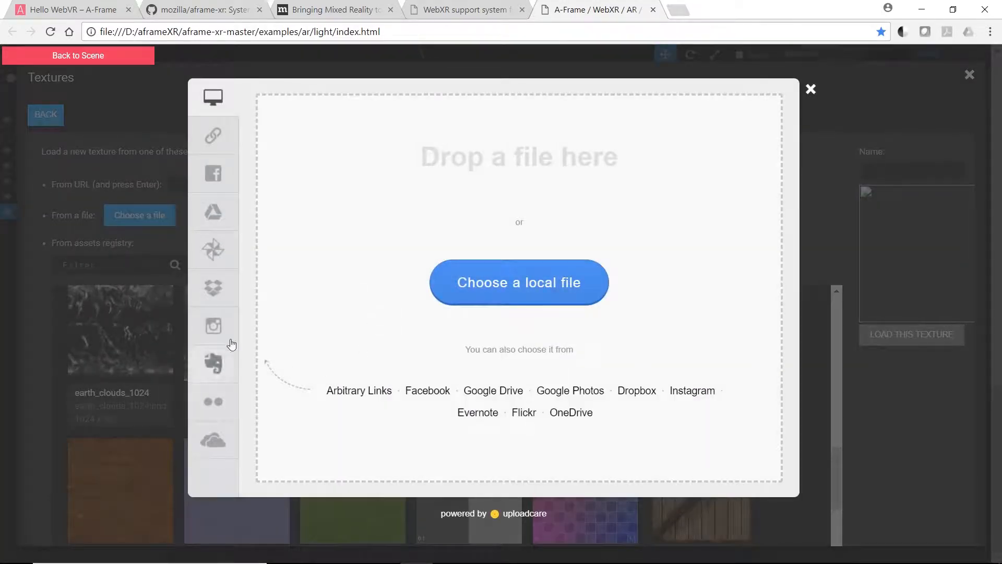
mouse_move(365, 561)
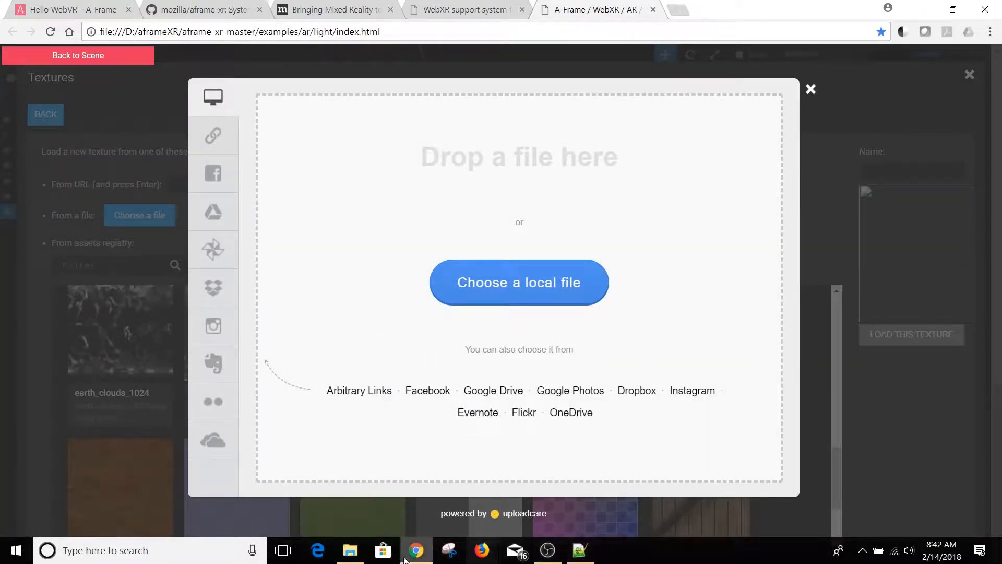
left_click(357, 547)
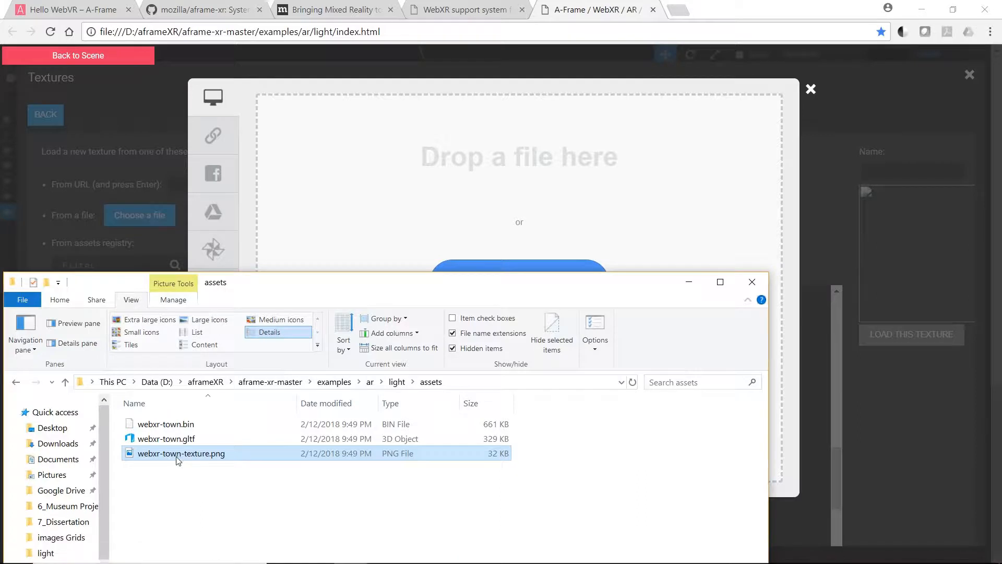
left_click_drag(178, 456, 444, 189)
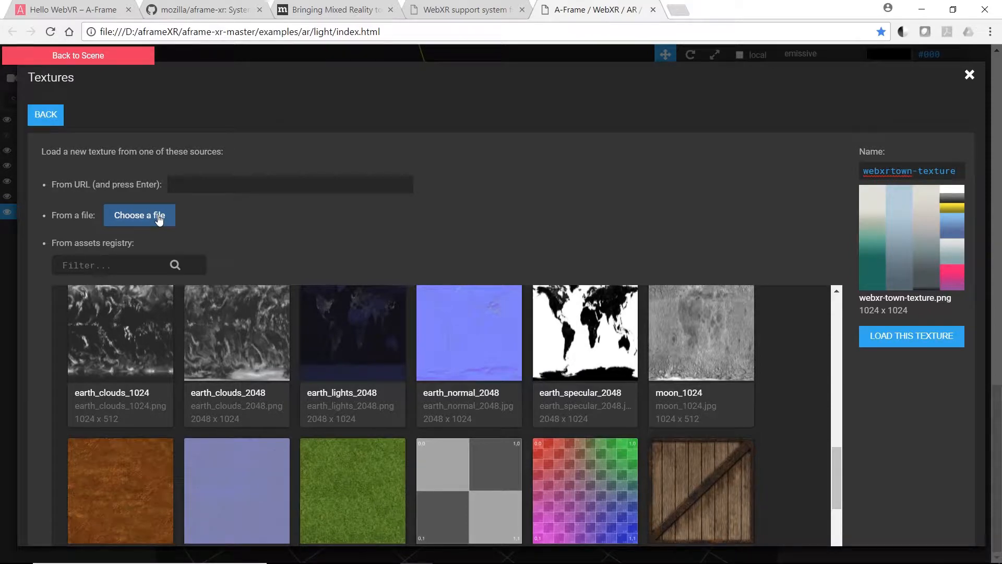
left_click(130, 215)
left_click(811, 89)
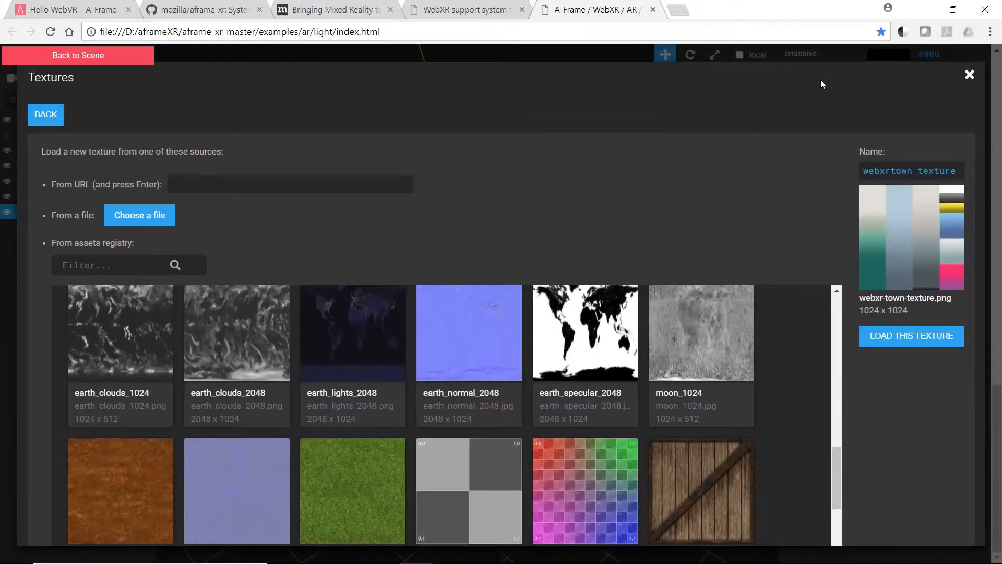
left_click(913, 336)
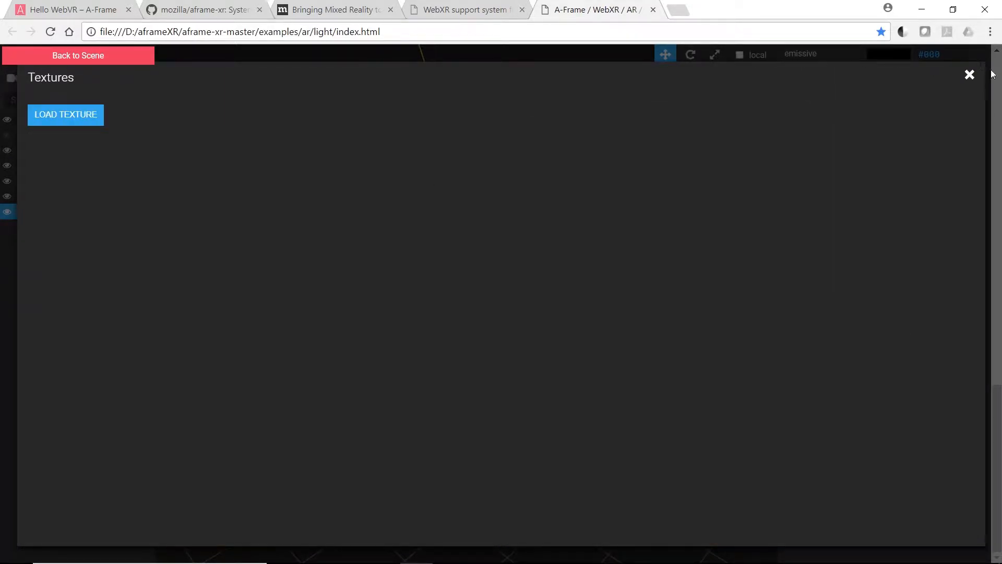
left_click(968, 75)
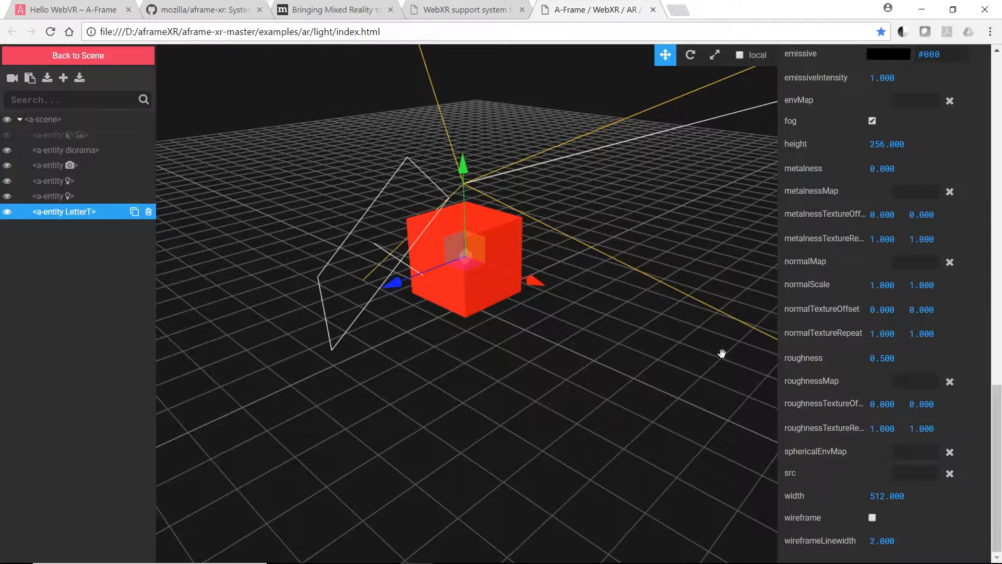
Try to load the earth_specular_2048 texture from the assets registry for the material's sphericalEnvMap.
left_click(882, 451)
left_click(72, 128)
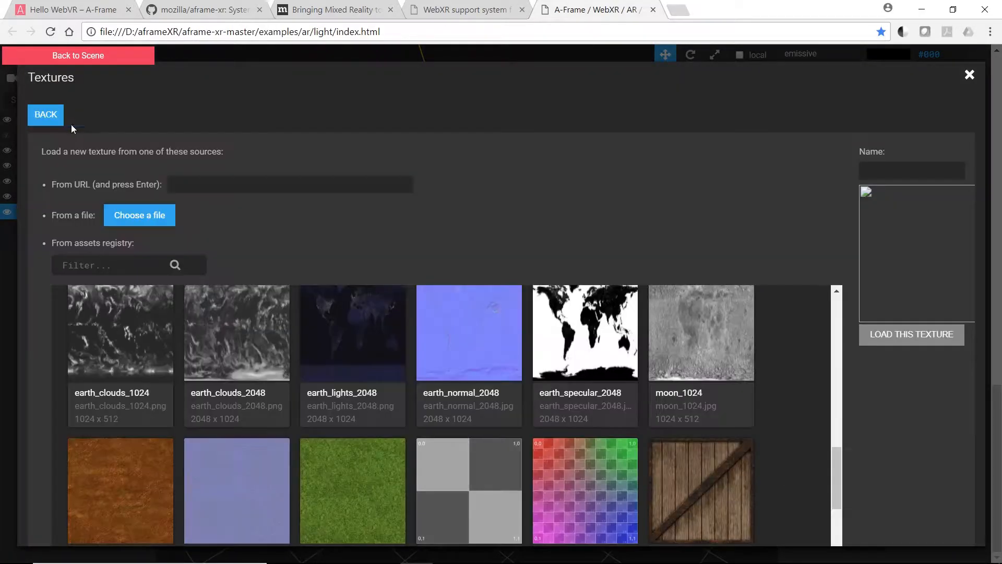
scroll(193, 469, "down", 3)
scroll(469, 417, "up", 2)
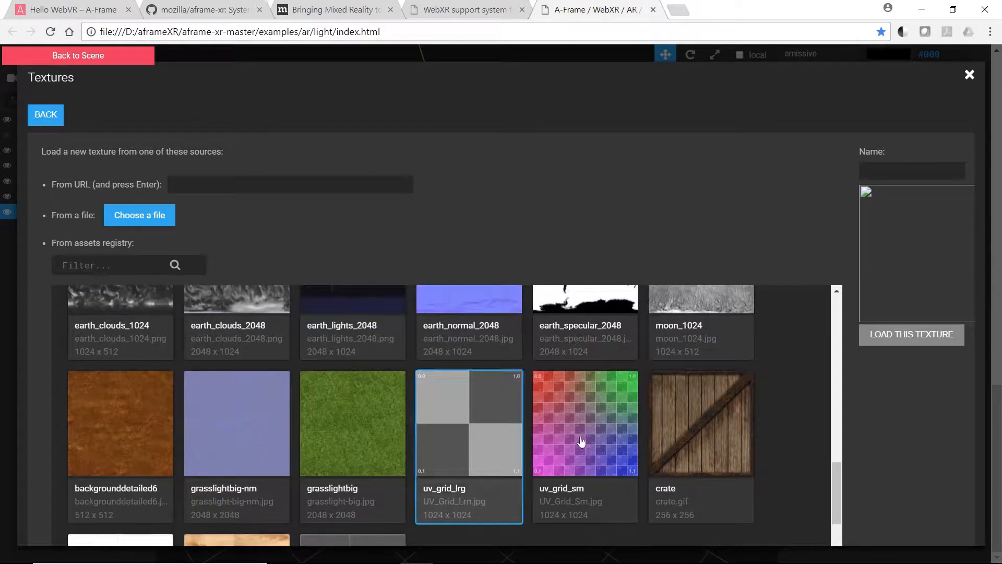
scroll(700, 417, "up", 3)
left_click(603, 398)
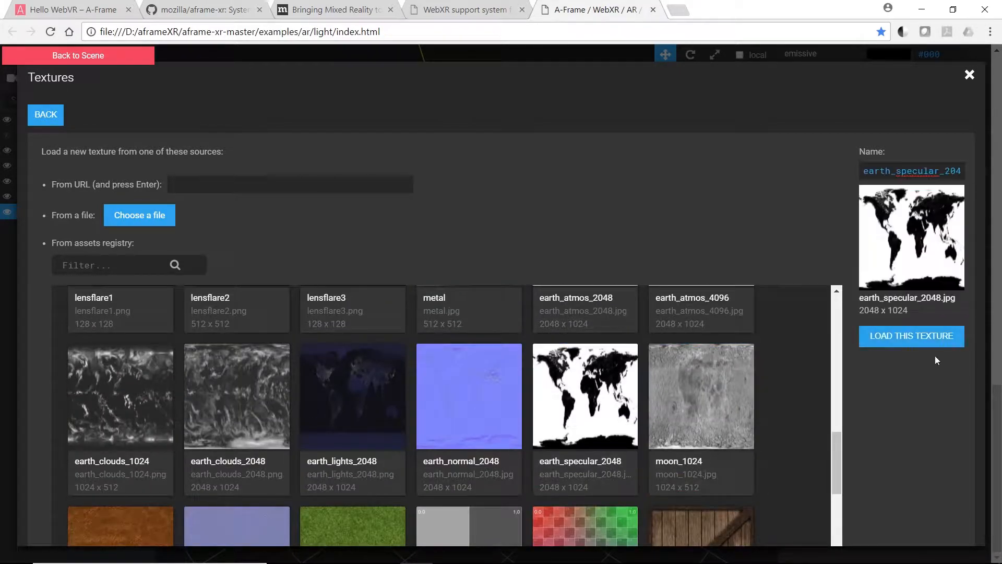
left_click(937, 335)
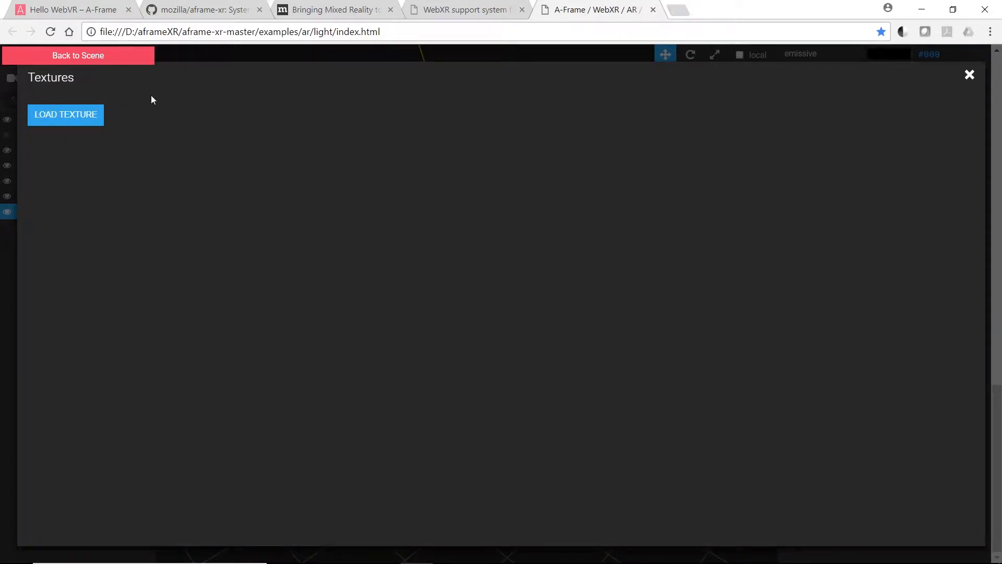
Close the Textures dialog and switch to the inspector of the Hello WebVR example.
left_click(970, 76)
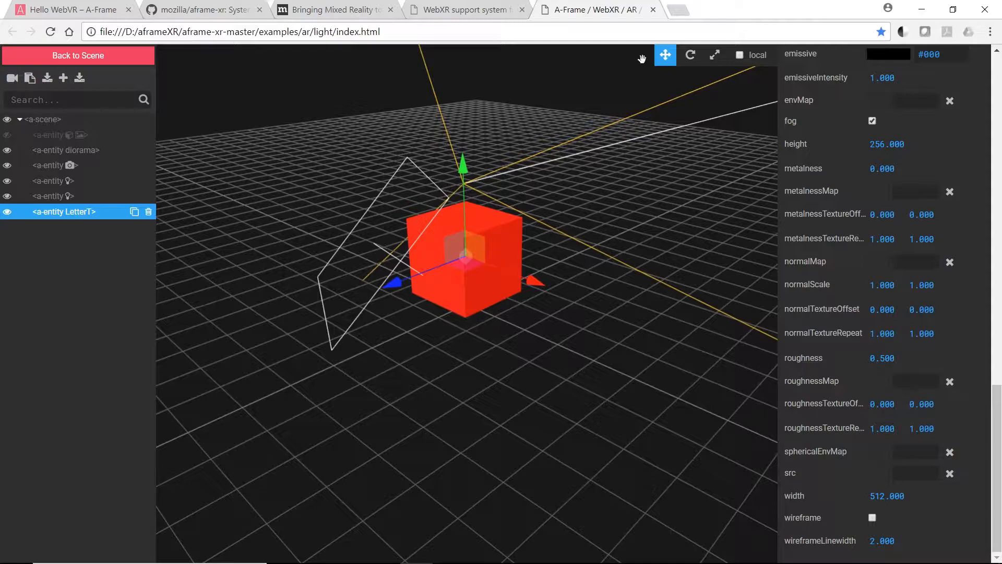
left_click(340, 10)
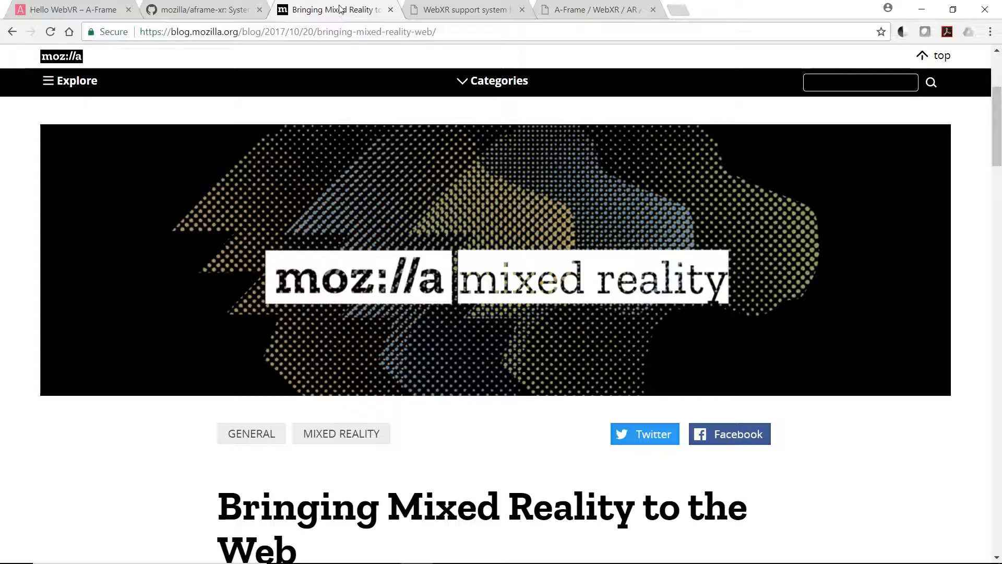
left_click(200, 11)
left_click(99, 10)
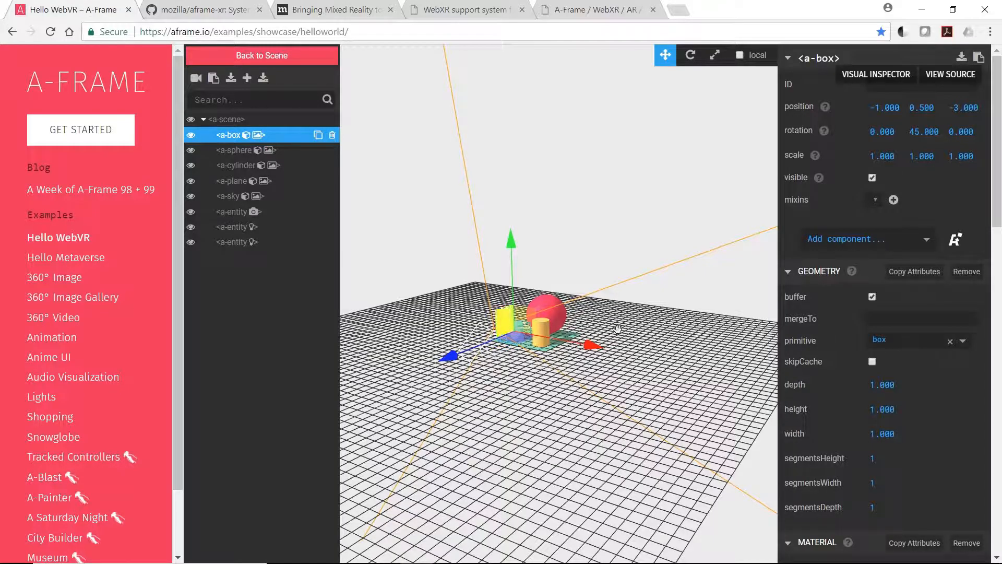
left_click_drag(630, 330, 465, 350)
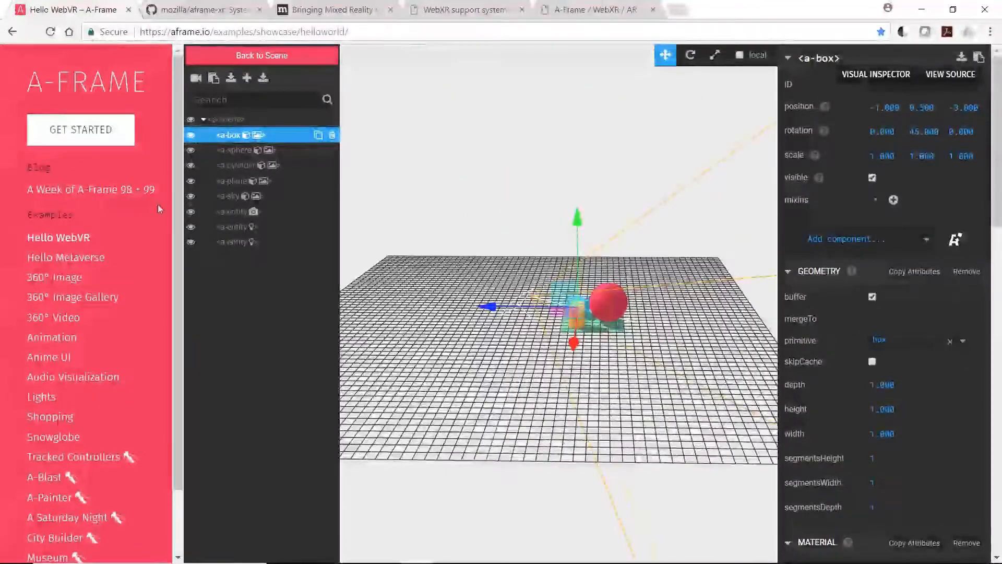
Try to load the brick_diffuse texture from the assets registry as the a-sphere material's src.
left_click(233, 150)
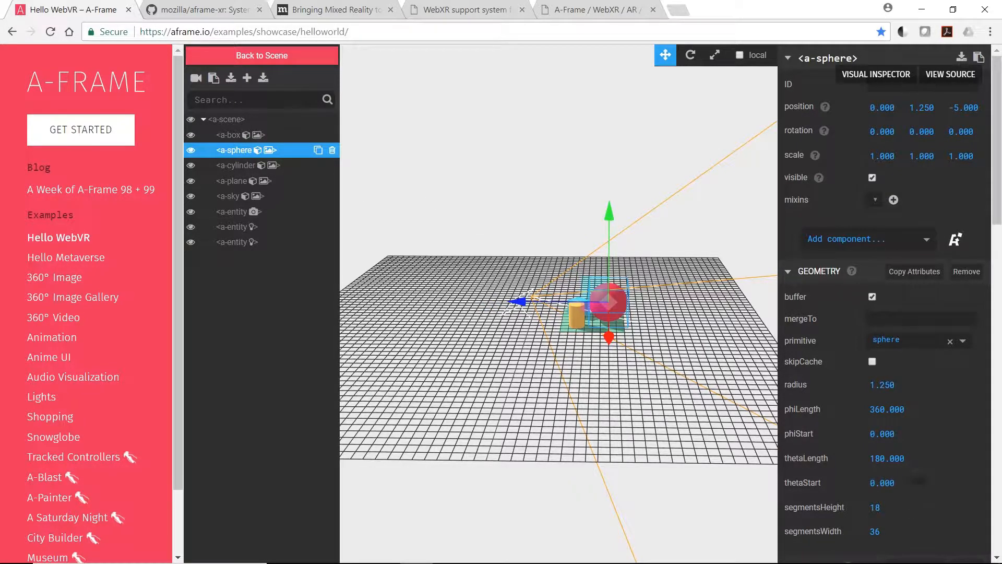
scroll(887, 302, "down", 15)
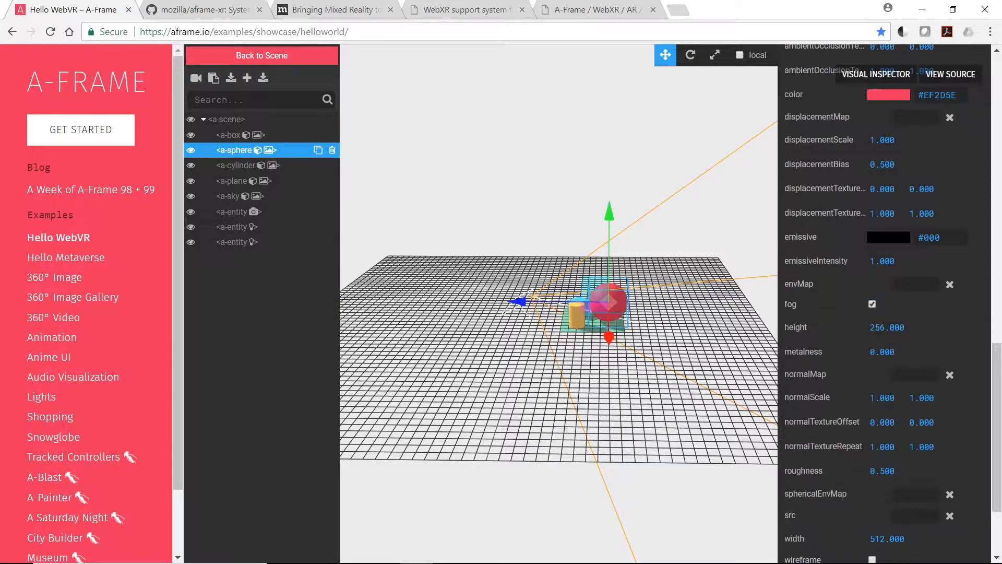
scroll(914, 451, "down", 2)
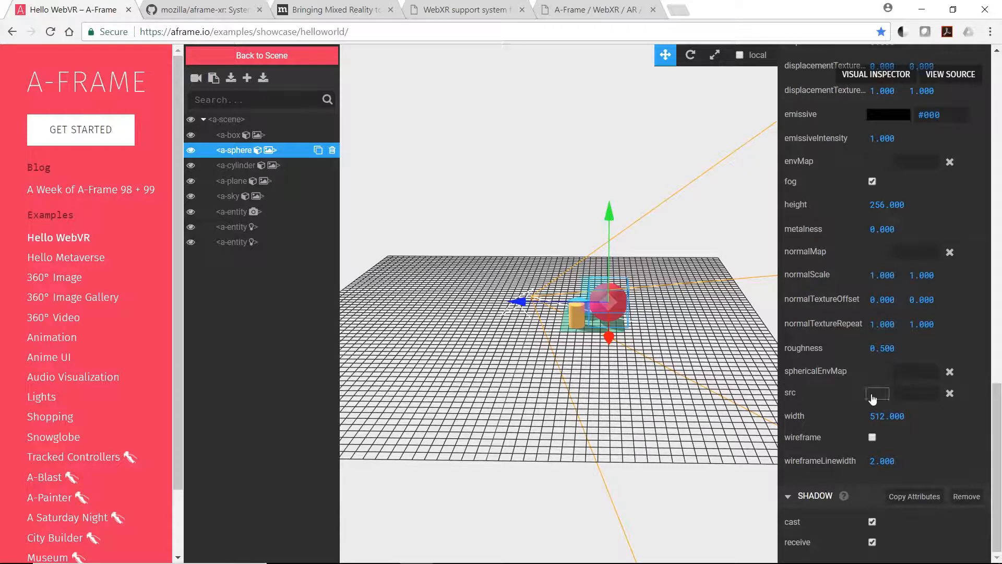
left_click(873, 397)
left_click(272, 119)
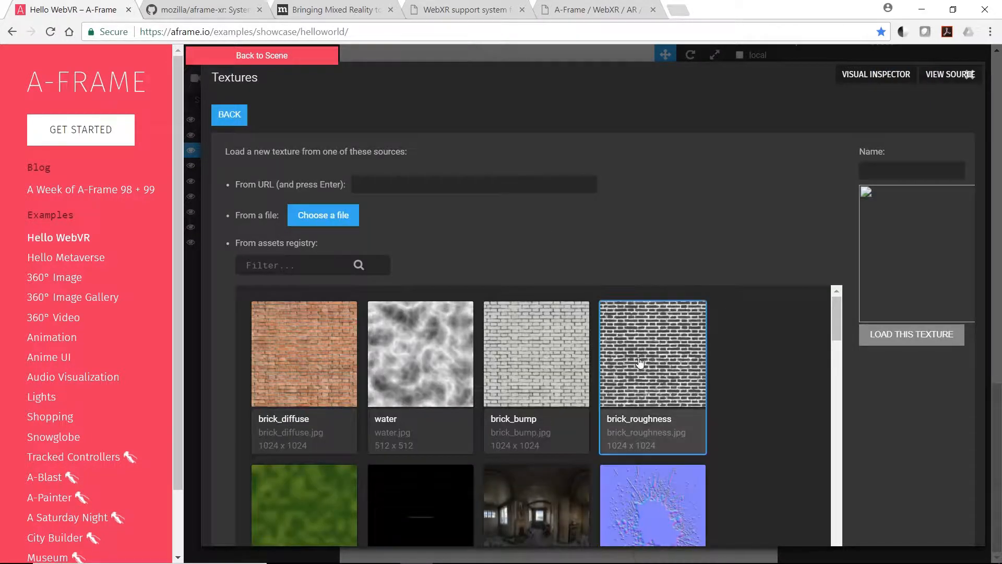
left_click(316, 365)
left_click(941, 337)
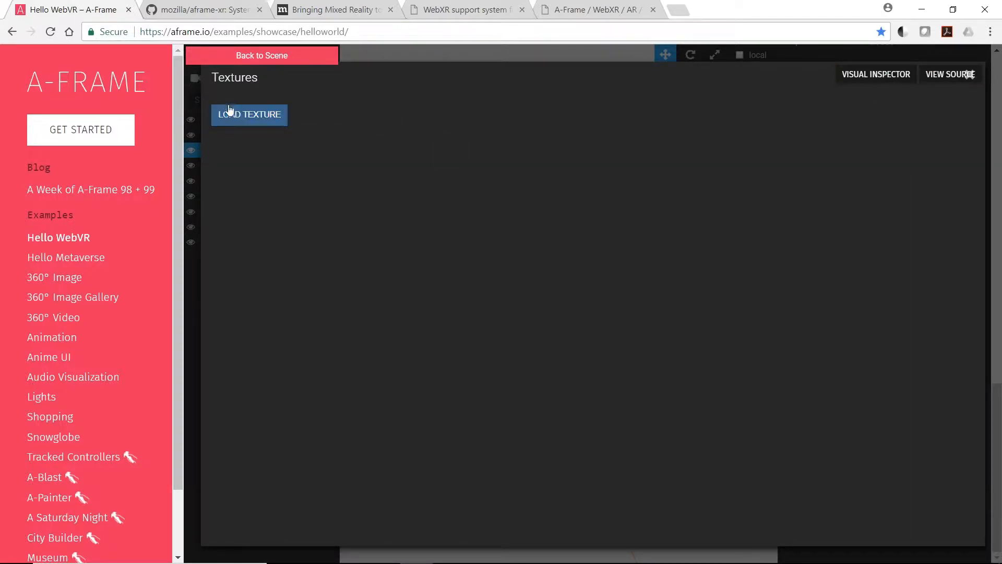
Reopen the texture sources, reduce the page zoom to 90%, and close the Textures dialog.
left_click_drag(303, 64, 394, 137)
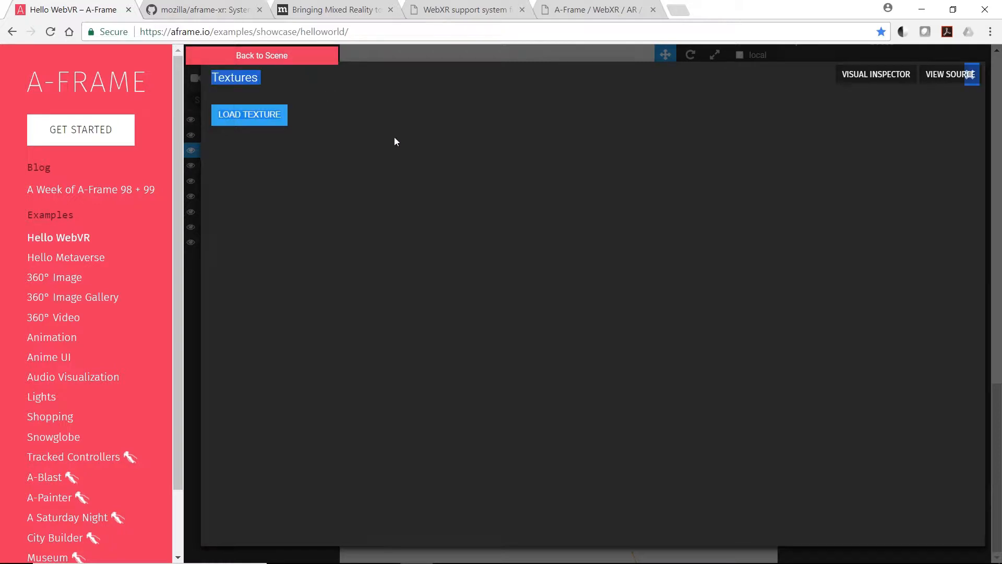
left_click(246, 117)
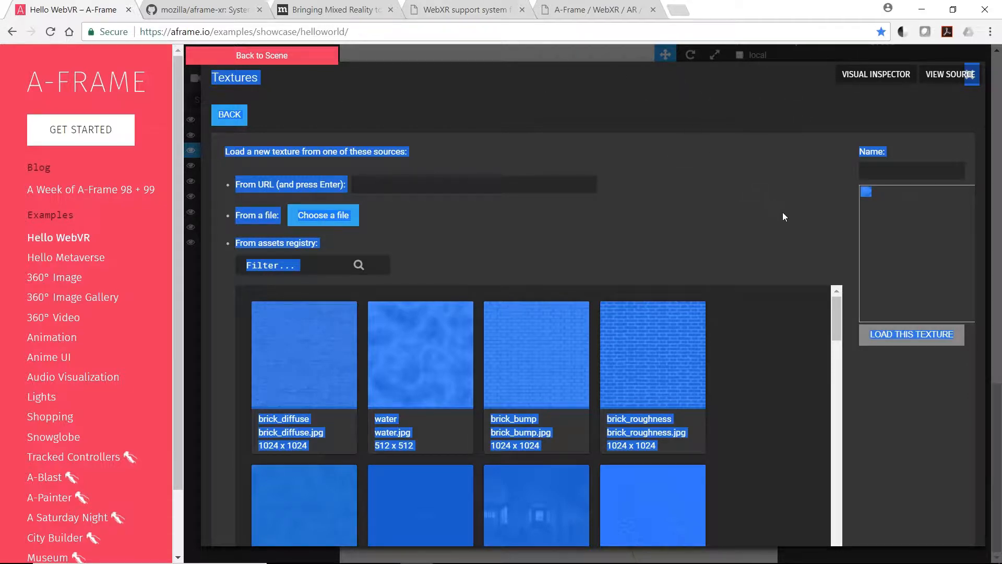
key("ctrl+minus")
key("ctrl+minus")
key("ctrl+minus")
key("ctrl+minus")
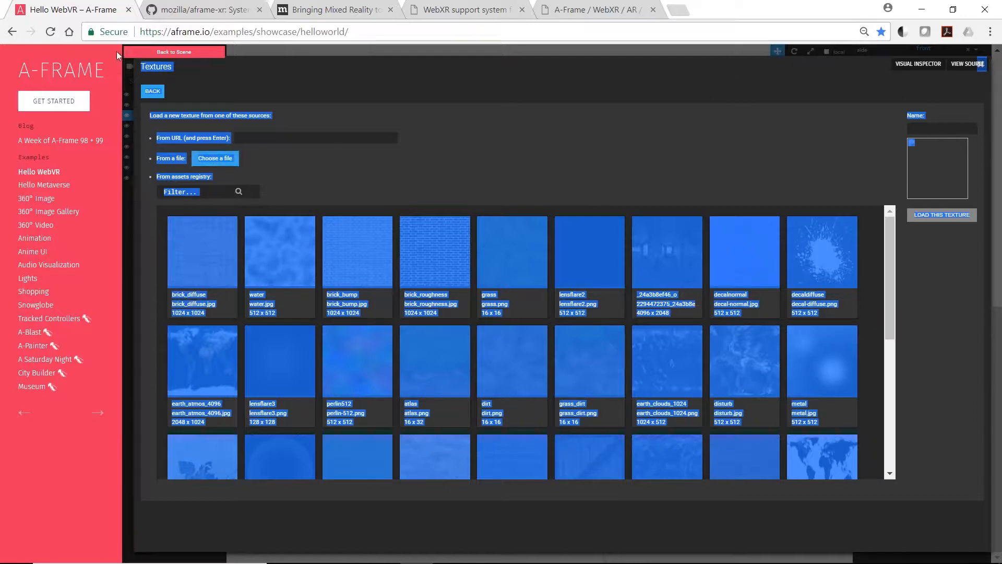
key("ctrl+plus")
key("ctrl+plus")
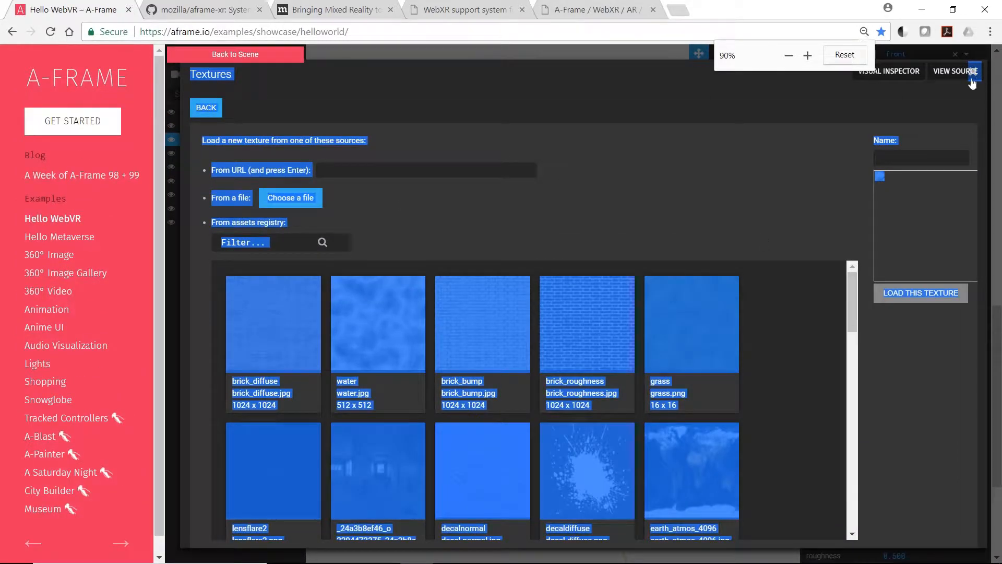
left_click(916, 78)
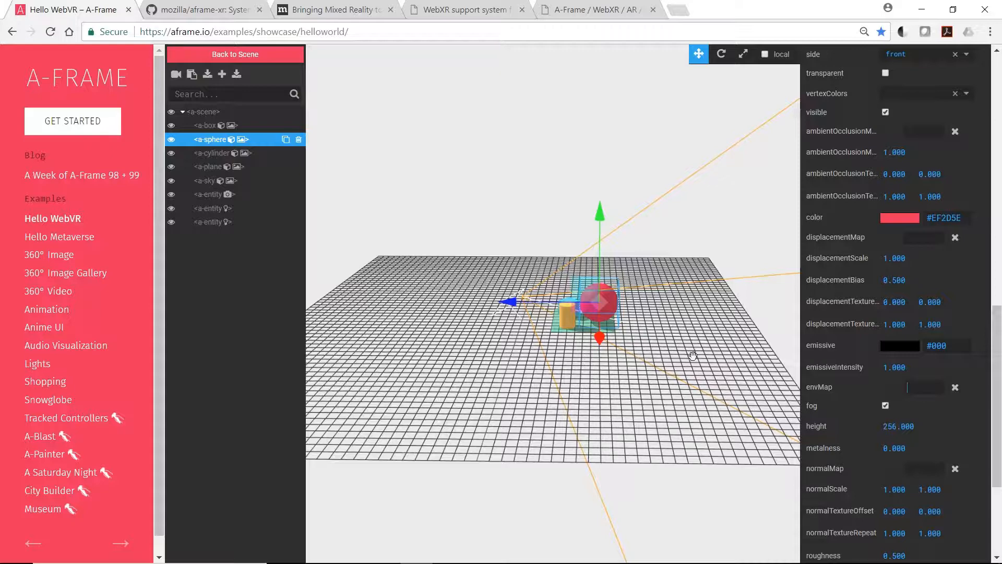
Review the a-sphere's material properties, close the Hello WebVR page, and return to the local AR light example's inspector.
scroll(659, 342, "up", 3)
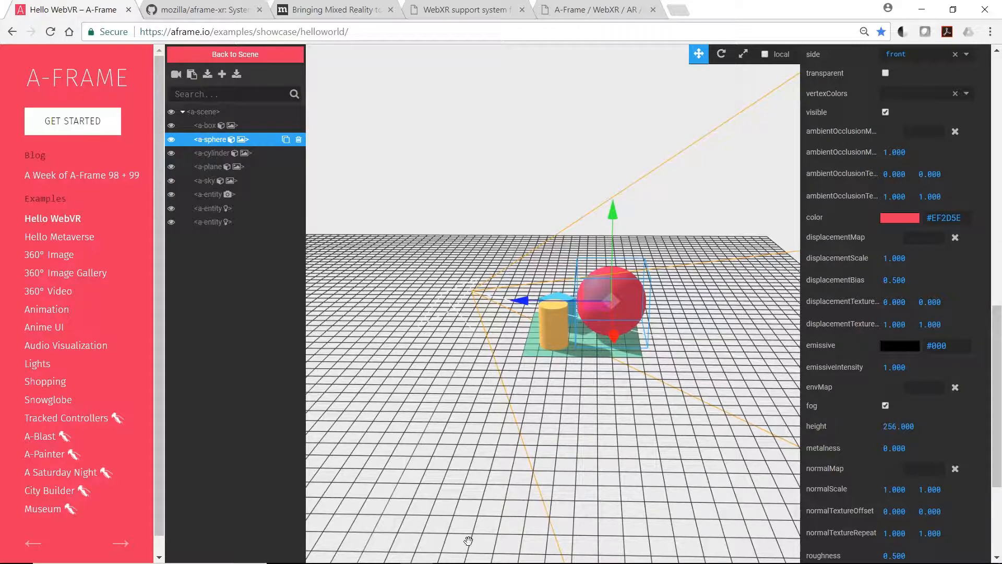
scroll(913, 426, "down", 4)
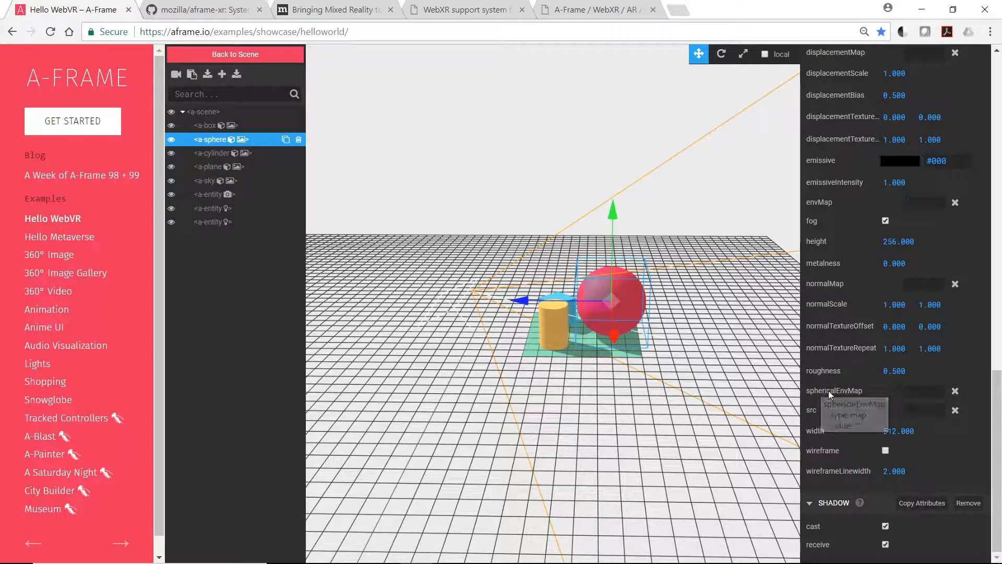
left_click(892, 391)
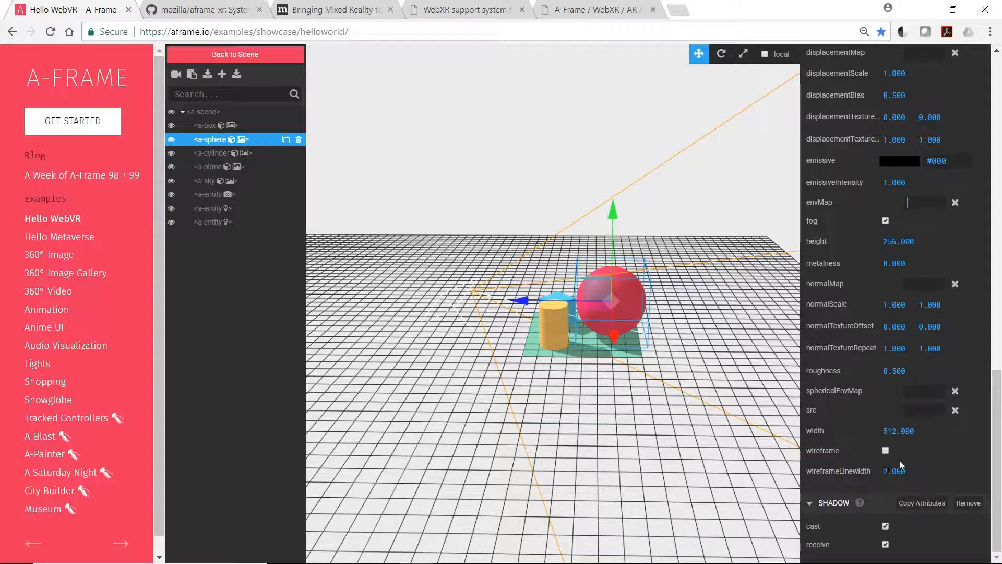
left_click(885, 450)
left_click(128, 10)
left_click(473, 11)
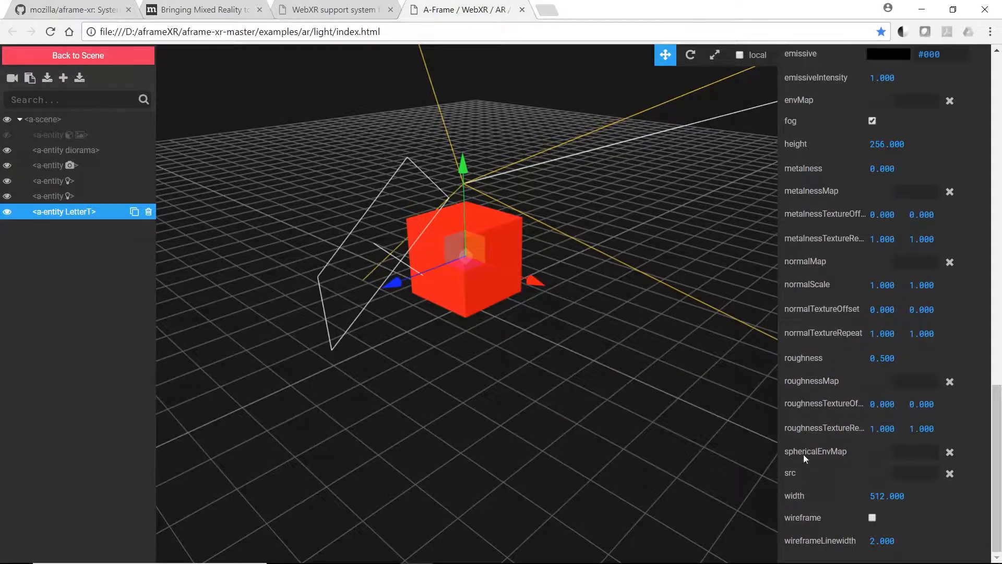
Scale the red LetterT box down uniformly to a small cube.
left_click_drag(388, 382, 489, 353)
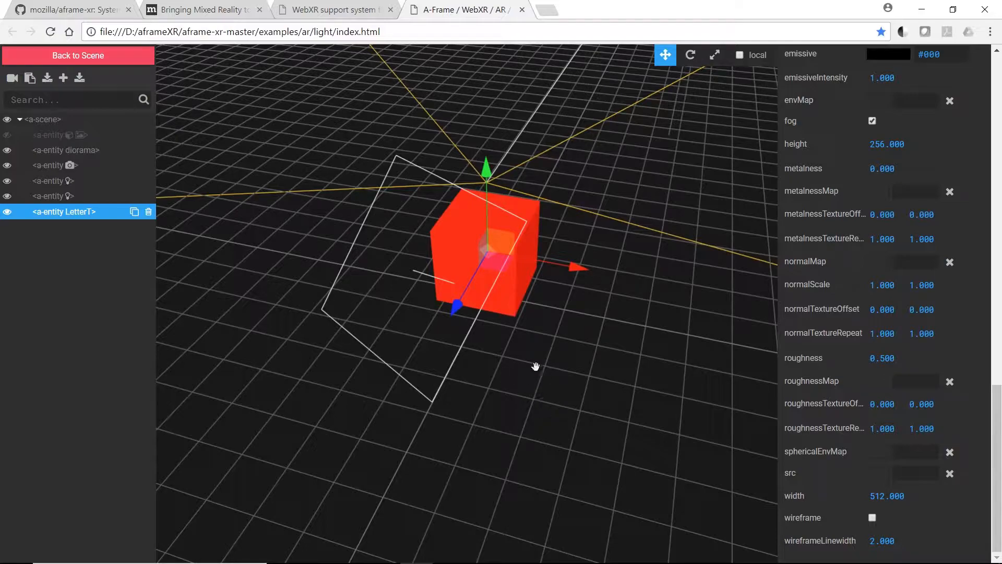
left_click_drag(537, 331, 797, 239)
left_click_drag(732, 339, 603, 318)
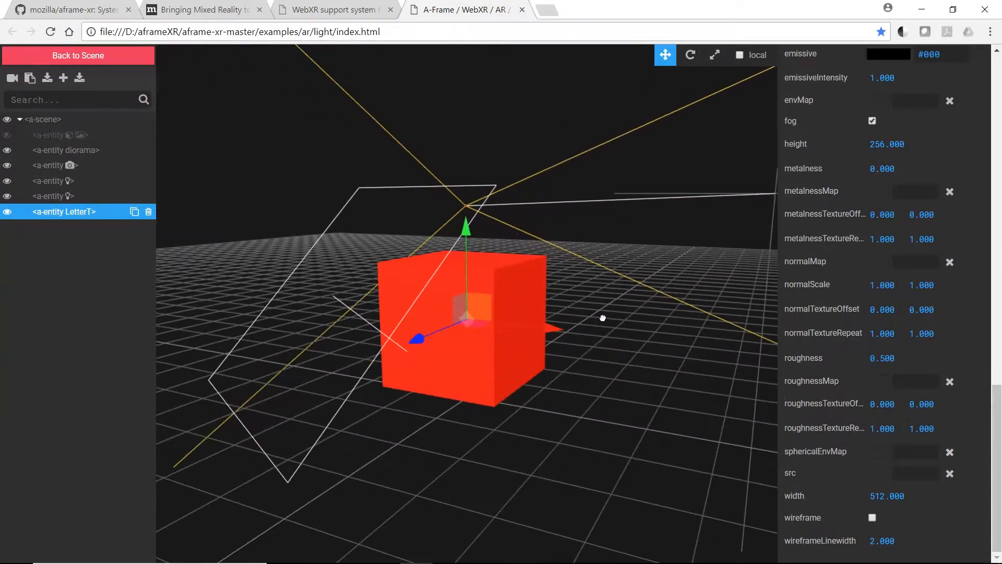
left_click_drag(595, 371, 629, 405)
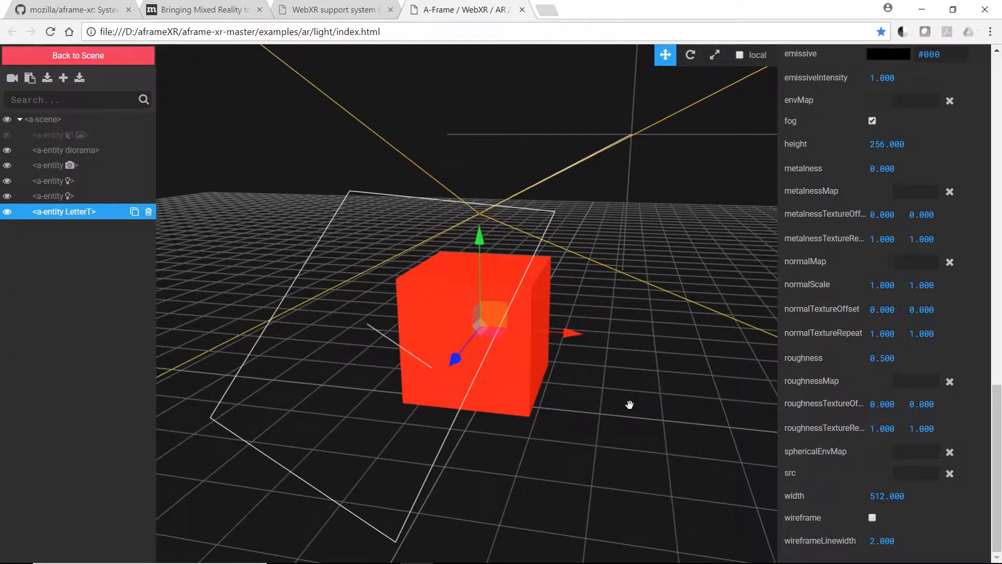
key("r")
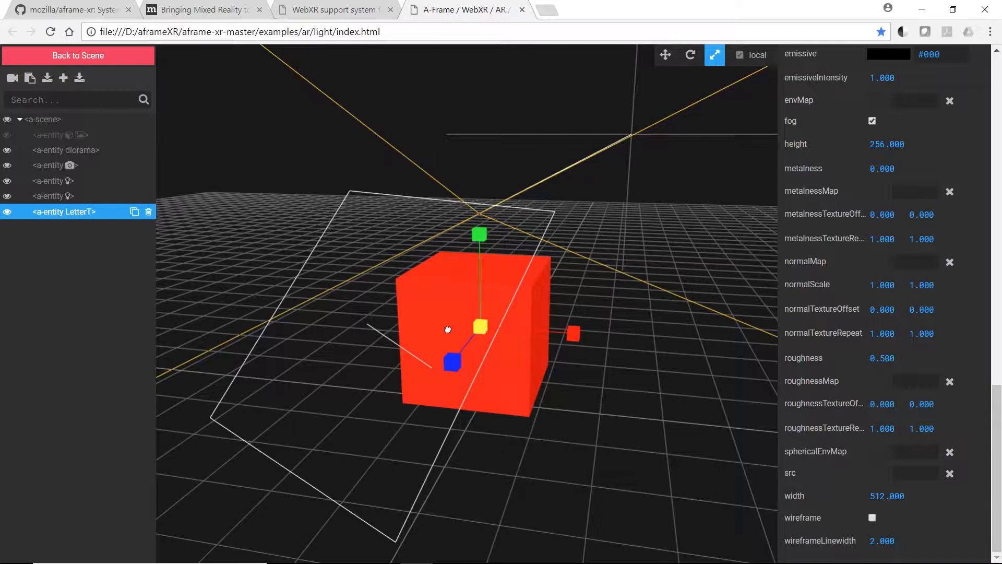
left_click_drag(447, 329, 595, 388)
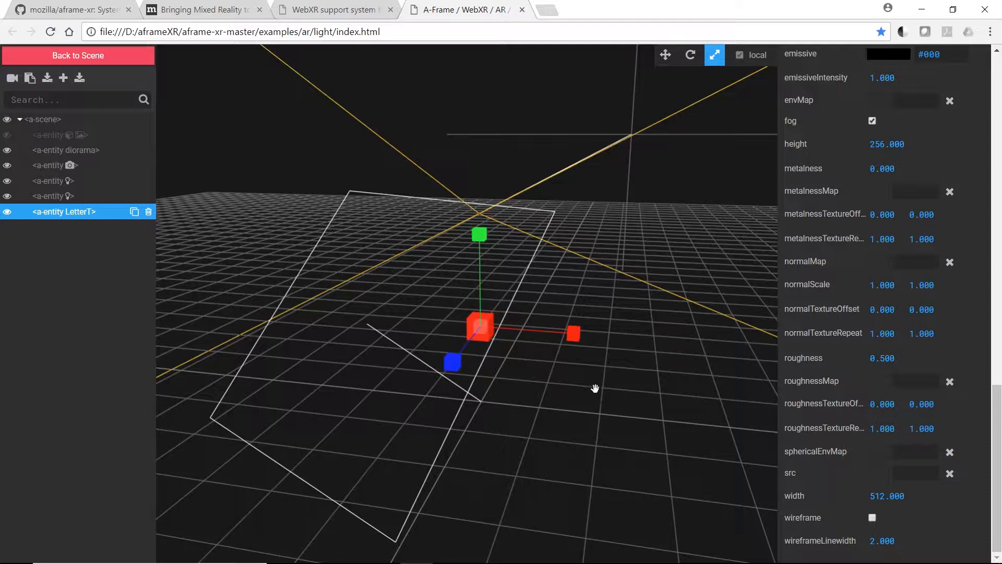
Stretch the LetterT cube vertically into a tall post and shrink the post uniformly.
left_click_drag(479, 234, 509, 77)
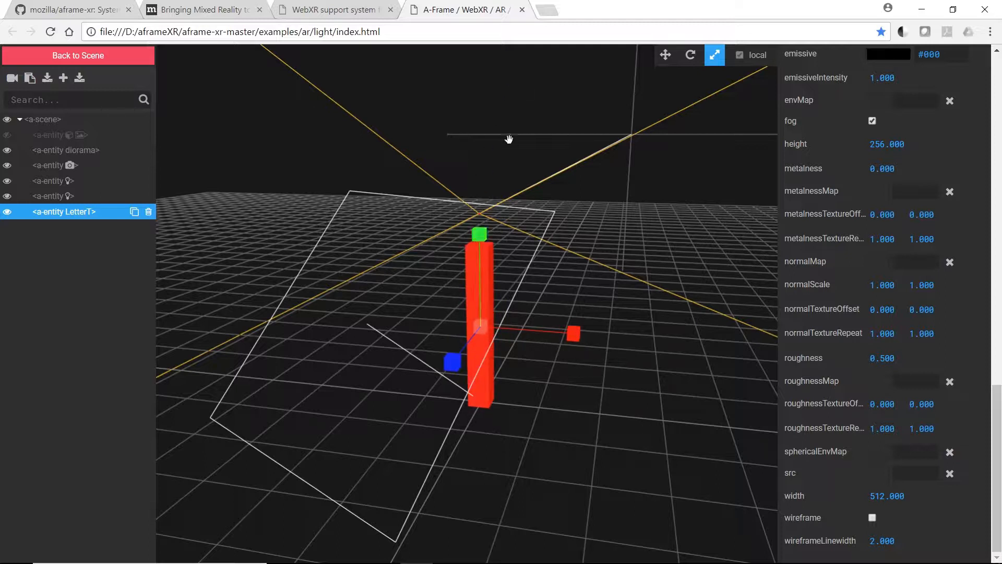
left_click_drag(554, 392, 527, 380)
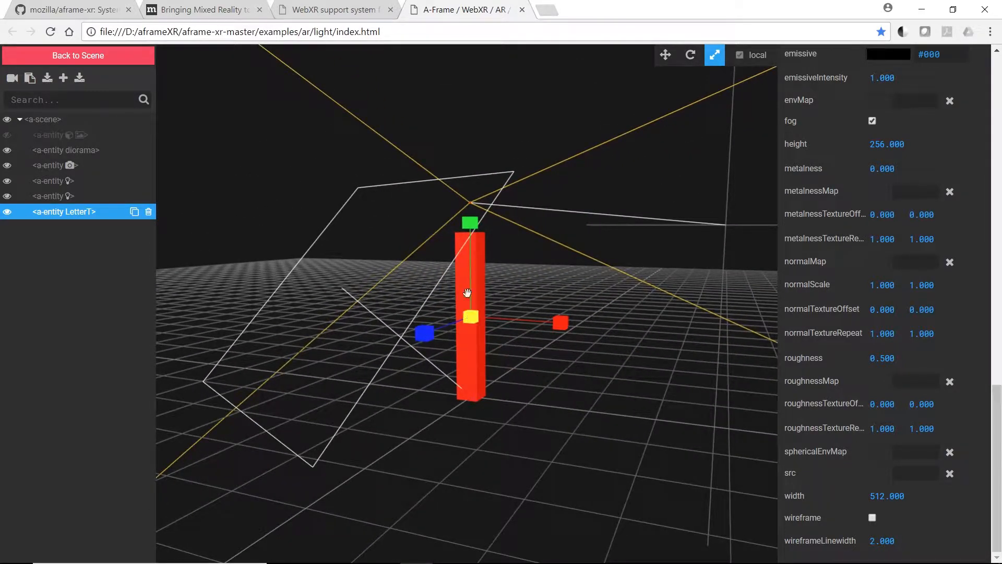
left_click_drag(475, 314, 600, 392)
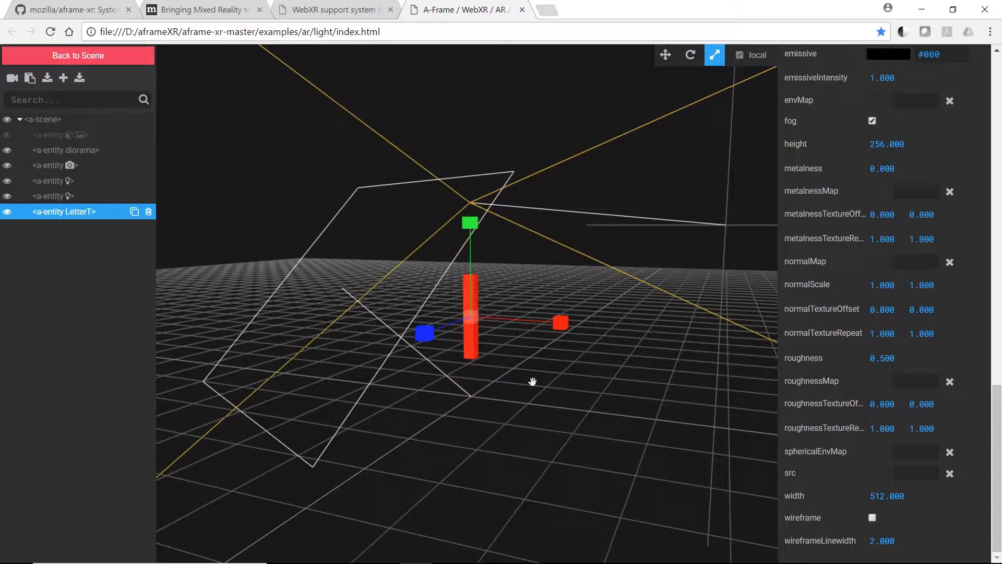
Lower the LetterT post along its vertical axis until its base rests near the grid floor.
key("w")
left_click_drag(472, 229, 477, 275)
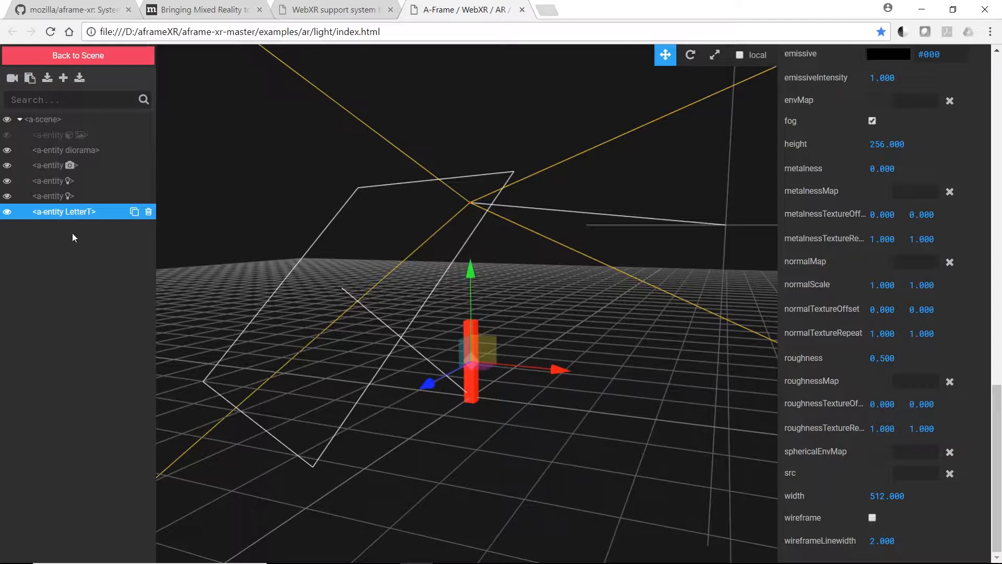
left_click_drag(554, 439, 579, 428)
left_click_drag(490, 301, 490, 284)
Scale the LetterT post down uniformly once more, keeping its tall, thin proportions.
left_click_drag(615, 428, 497, 384)
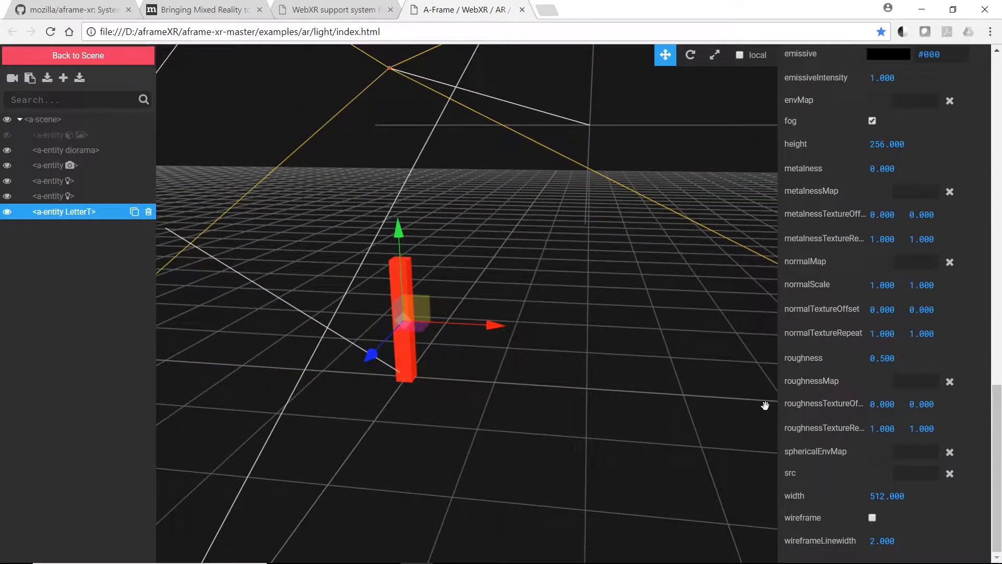
left_click_drag(473, 403, 522, 410)
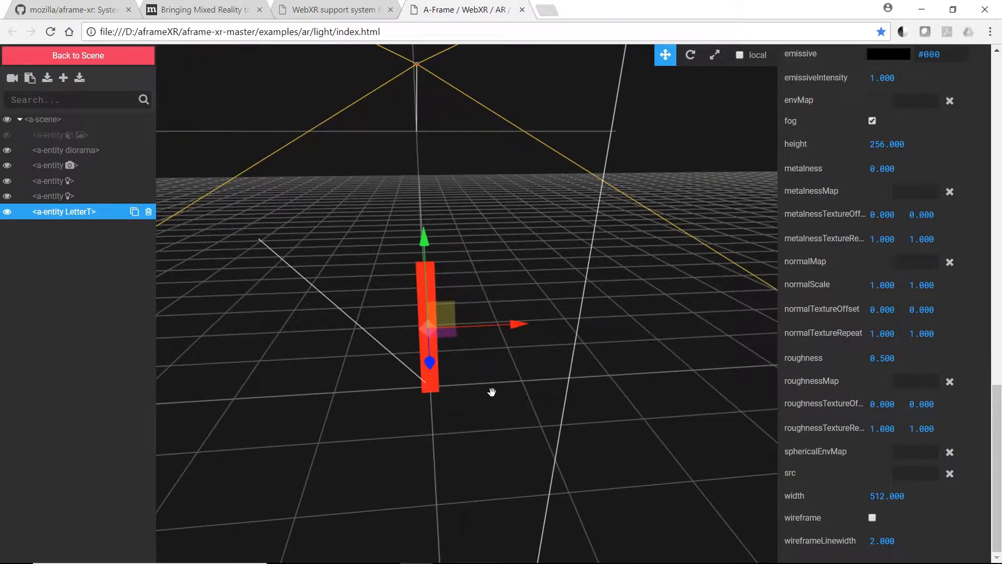
key("r")
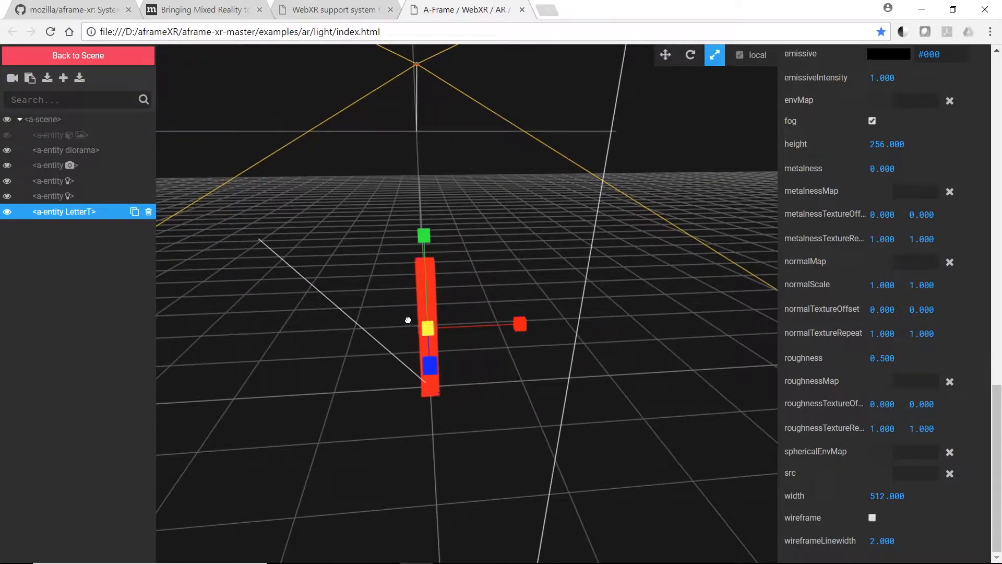
left_click_drag(425, 330, 513, 392)
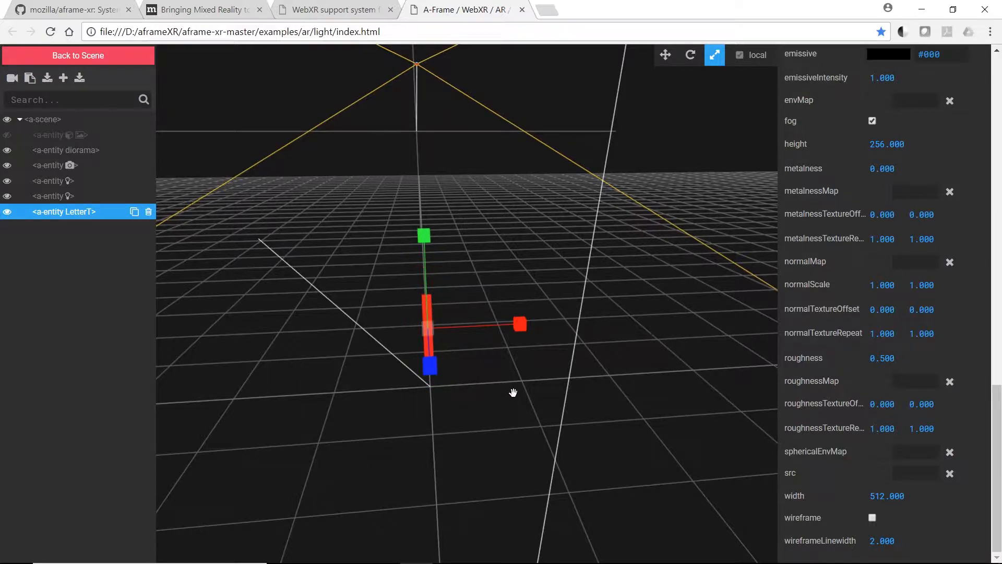
Lower the shrunken LetterT post onto the grid floor and shift it along the X axis away from the origin.
key("e")
left_click_drag(626, 474, 473, 431)
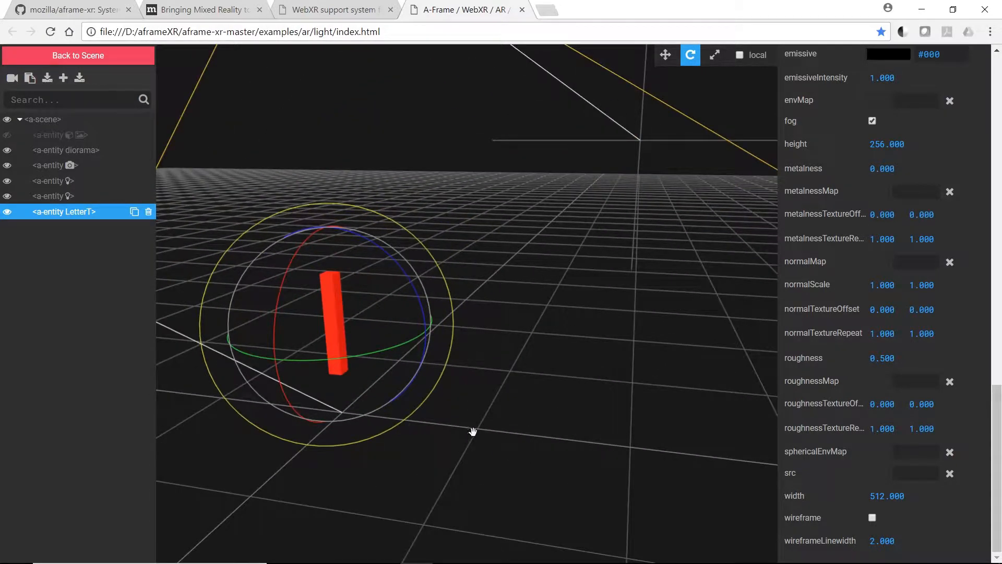
key("w")
left_click_drag(333, 240, 339, 285)
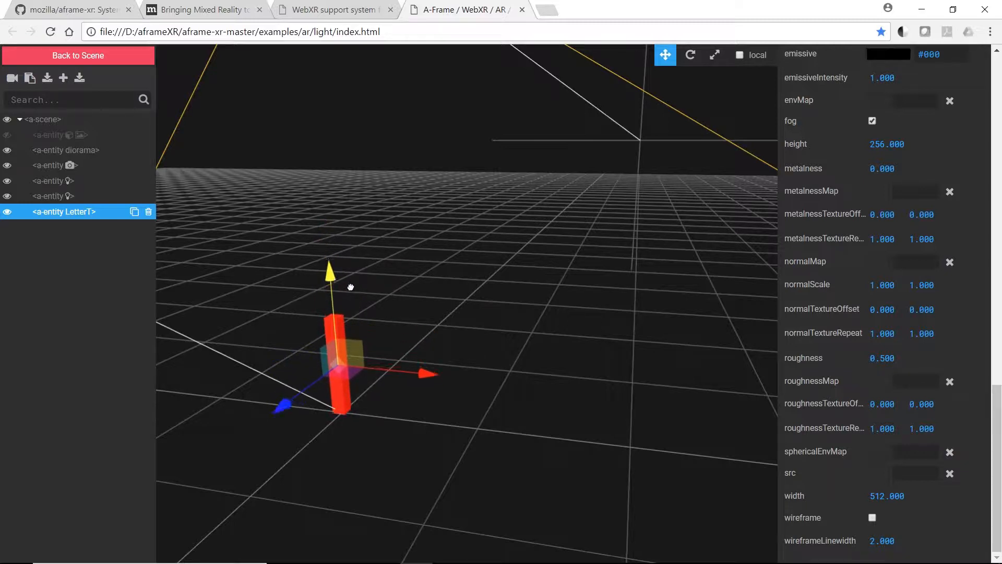
left_click_drag(470, 432, 459, 358)
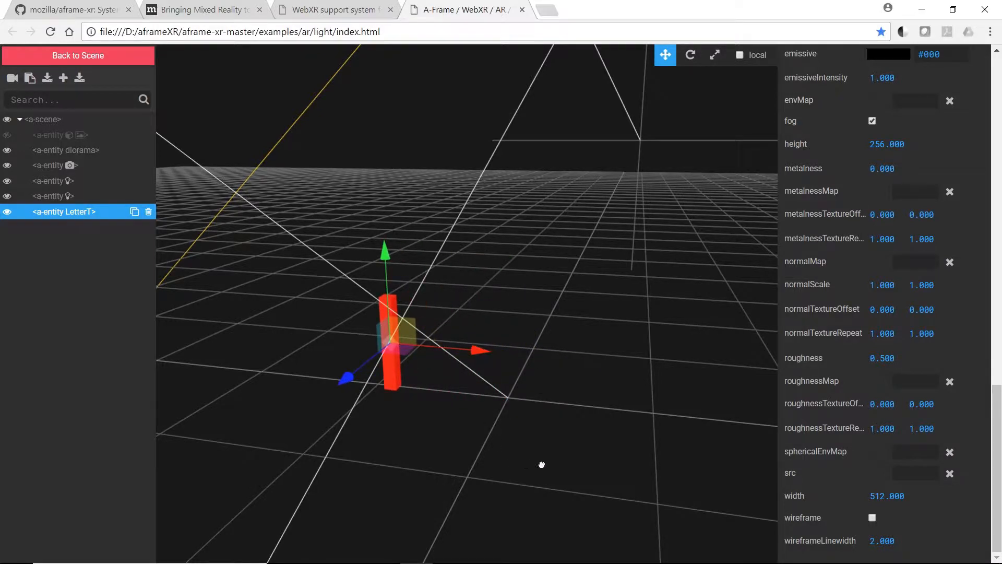
left_click_drag(541, 464, 598, 438)
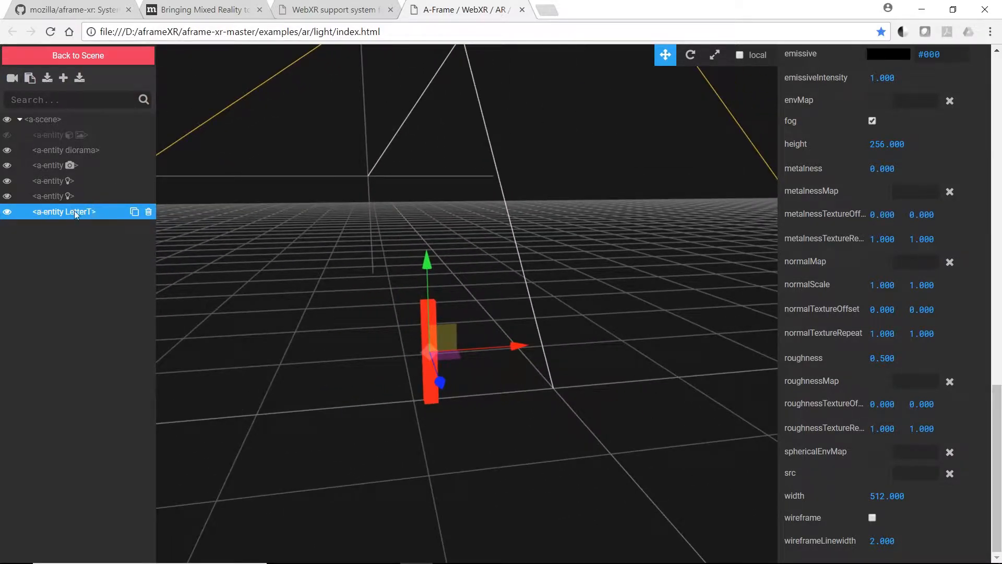
Duplicate the LetterT post, rotate the copy to horizontal and raise it to the top of the post as a crossbar.
left_click(134, 212)
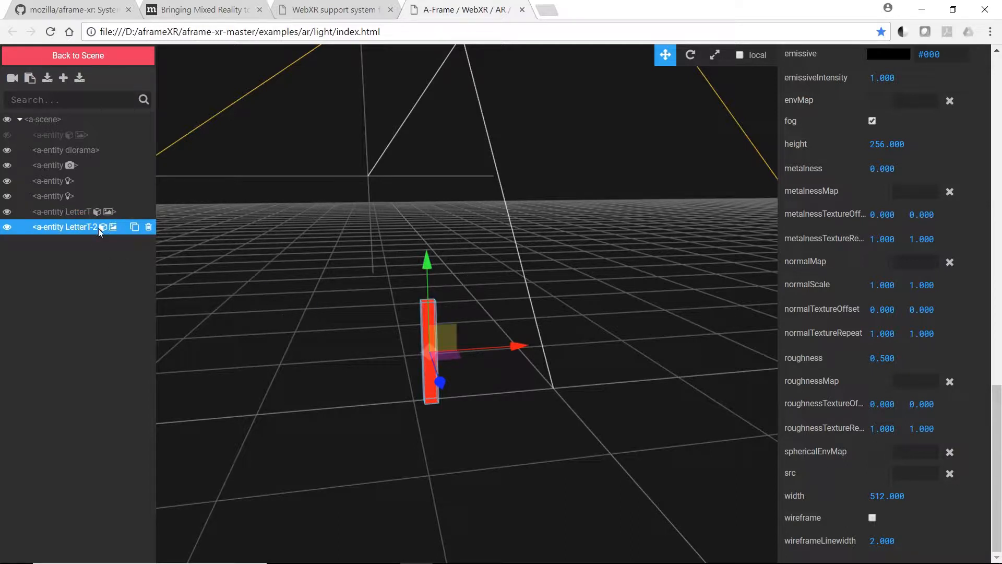
key("e")
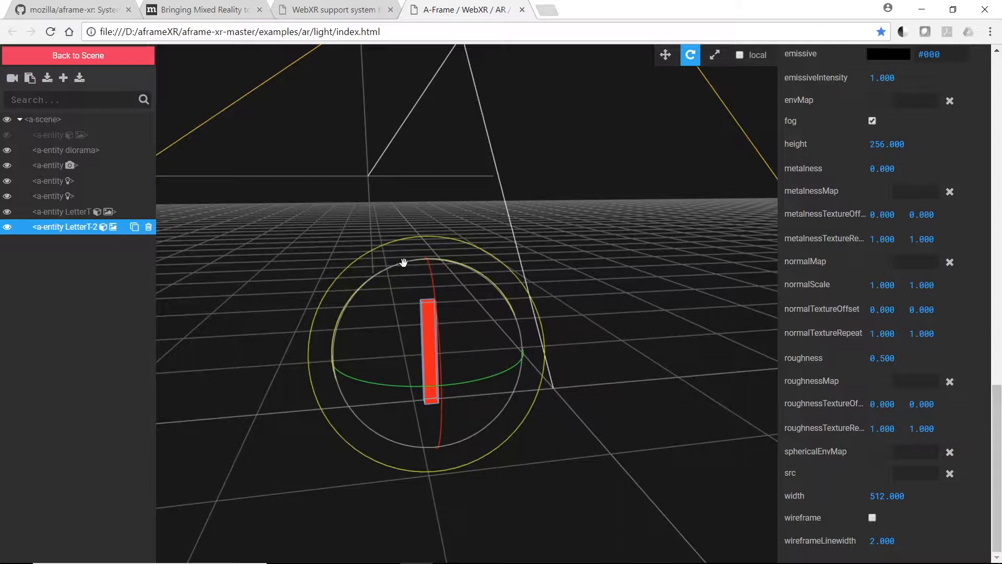
left_click_drag(403, 262, 346, 381)
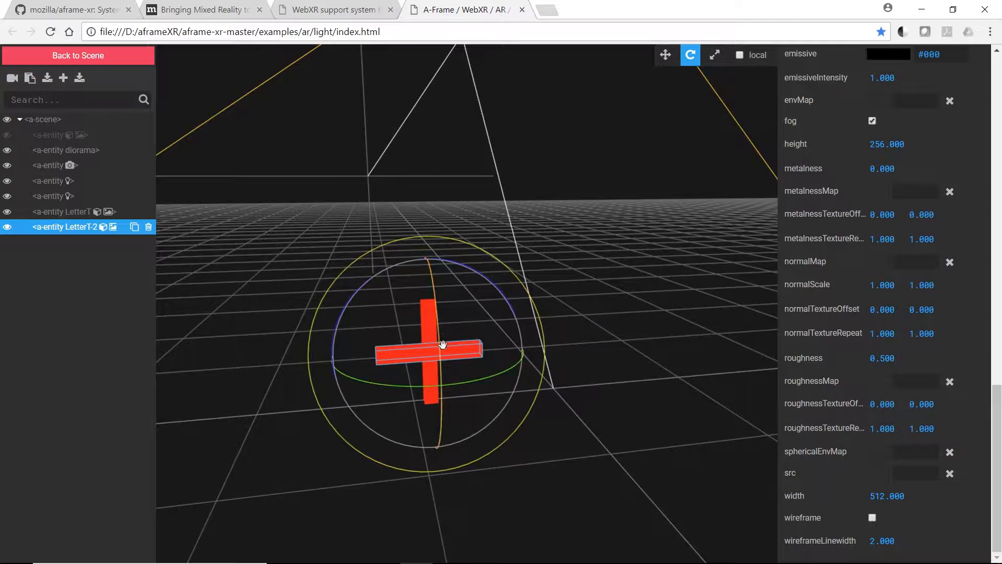
key("w")
left_click_drag(437, 262, 439, 206)
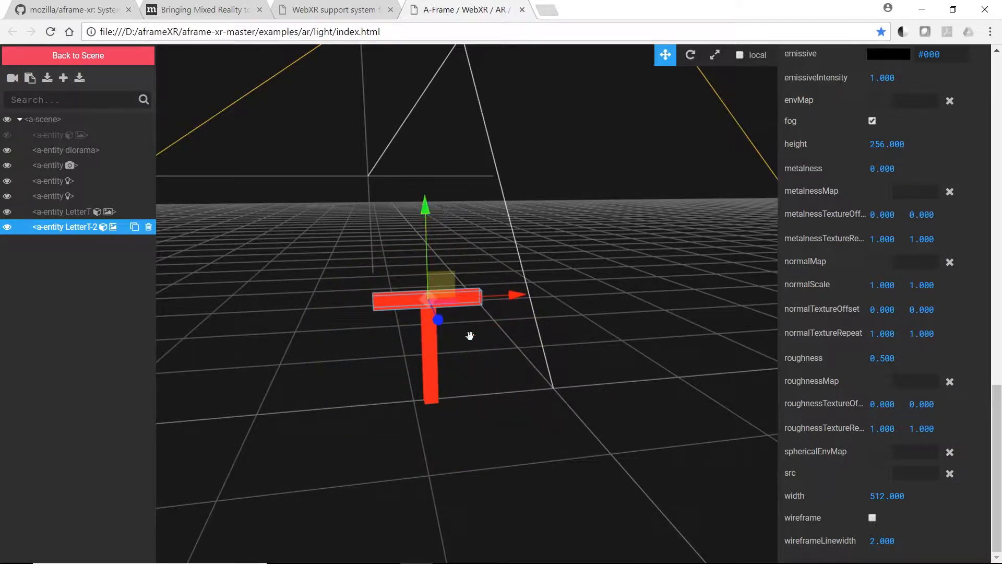
left_click_drag(522, 443, 491, 433)
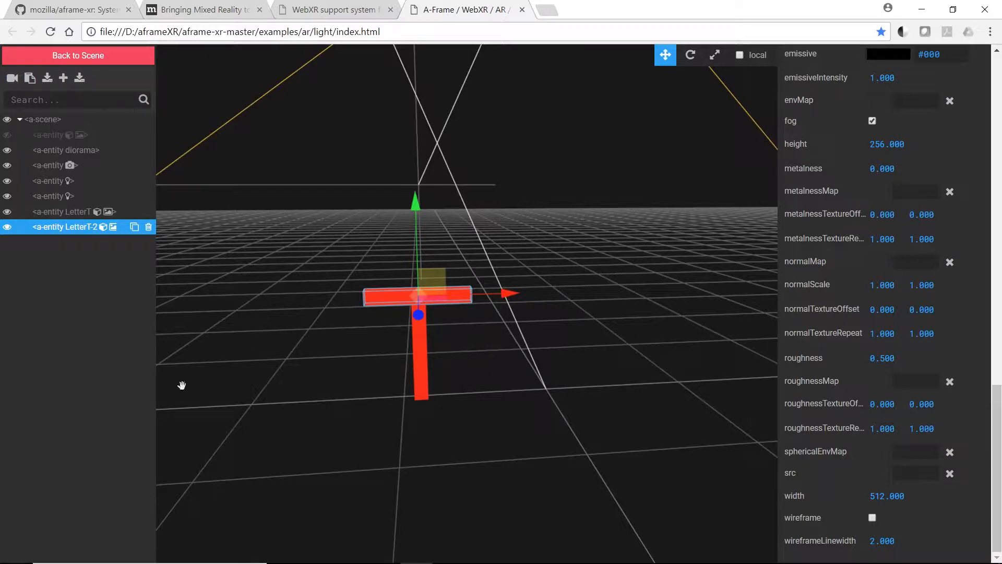
Duplicate the upright LetterT post and delete the horizontal LetterT-2 crossbar from the scene.
left_click(81, 212)
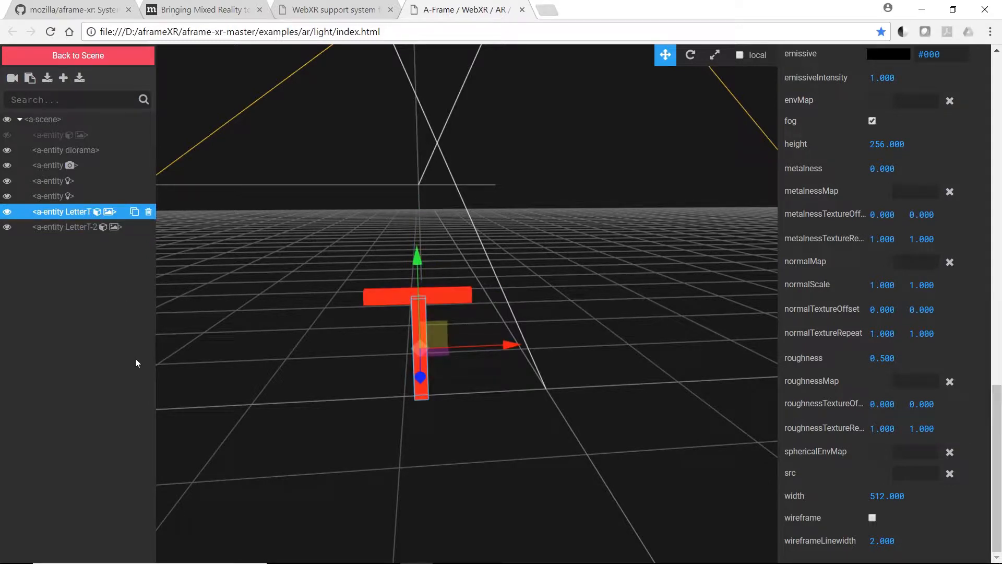
left_click(134, 212)
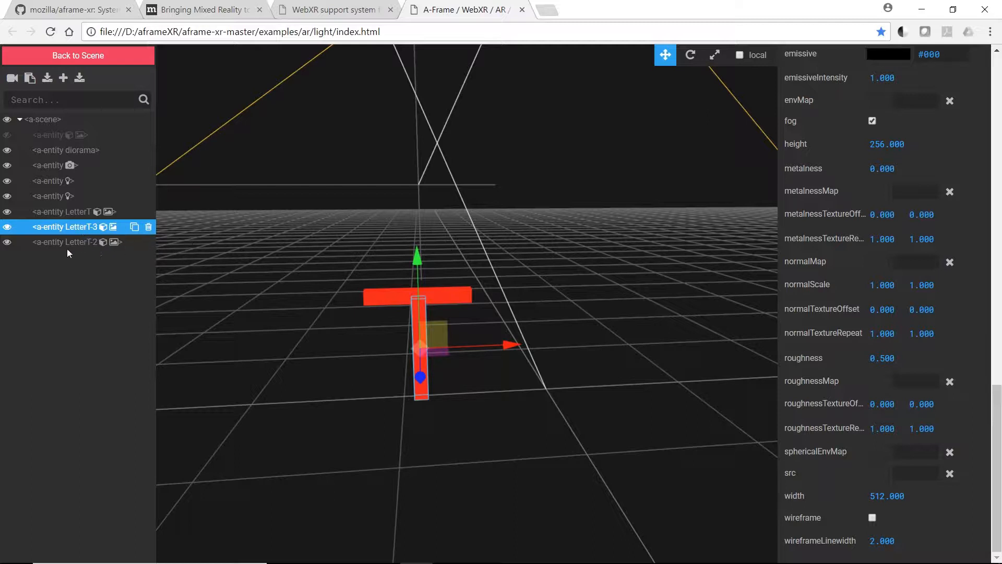
left_click(90, 243)
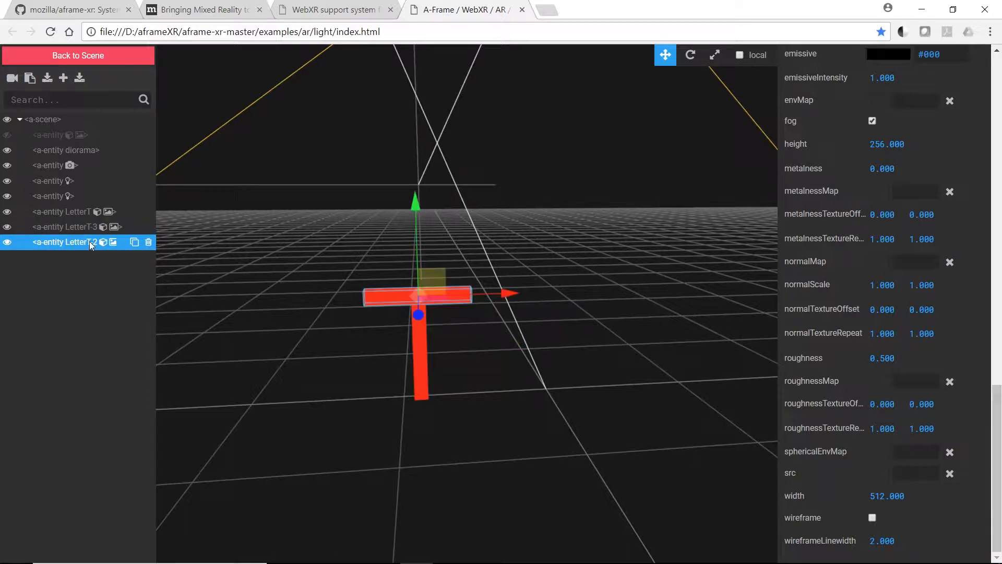
left_click(148, 242)
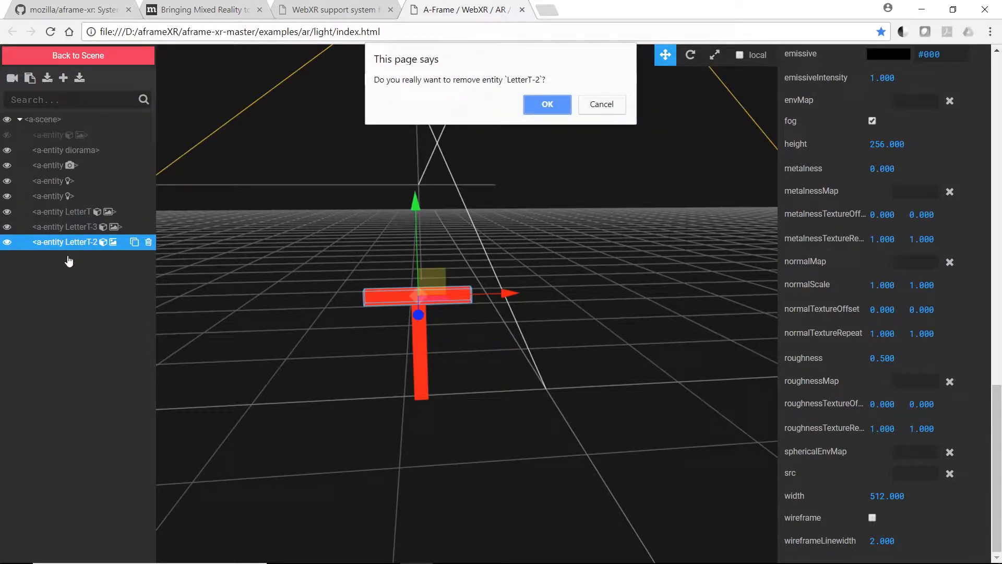
left_click(543, 111)
Rename the duplicated upright post LetterT-3 to LetterH.
left_click(61, 211)
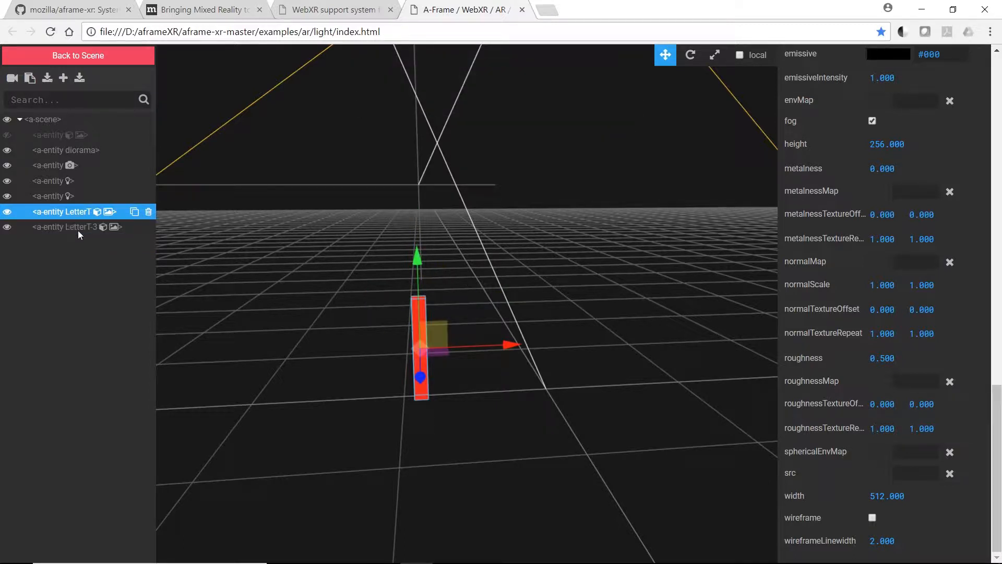
left_click(77, 230)
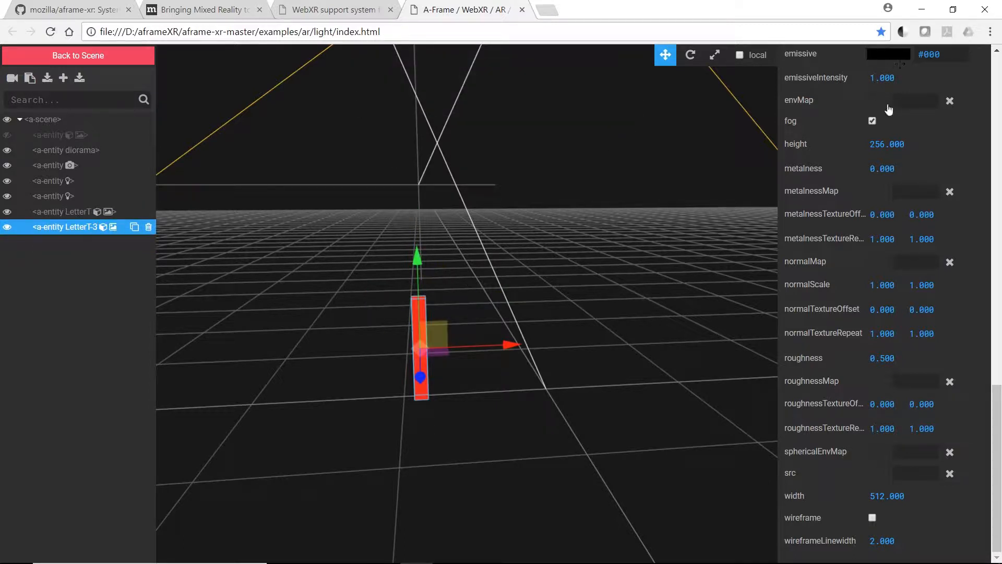
scroll(924, 131, "up", 20)
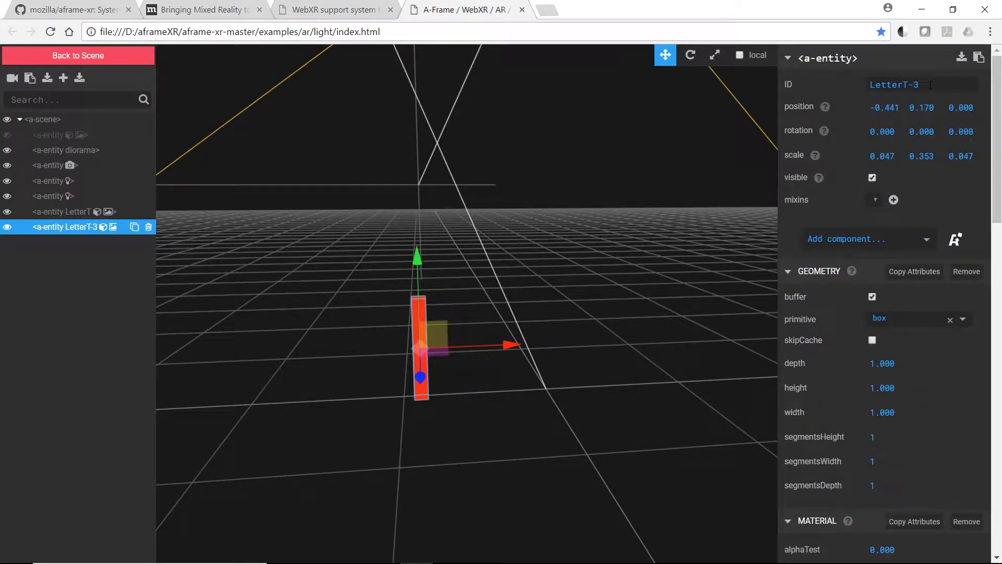
left_click_drag(930, 85, 909, 84)
type("H")
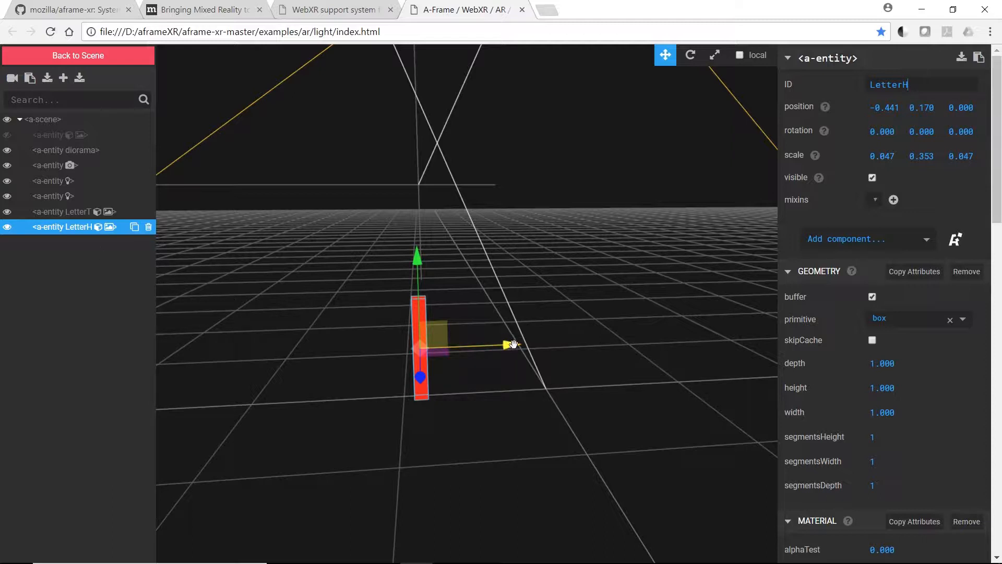
Move the LetterH post along the X axis to about -0.218, beside the LetterT post.
left_click_drag(514, 343, 576, 339)
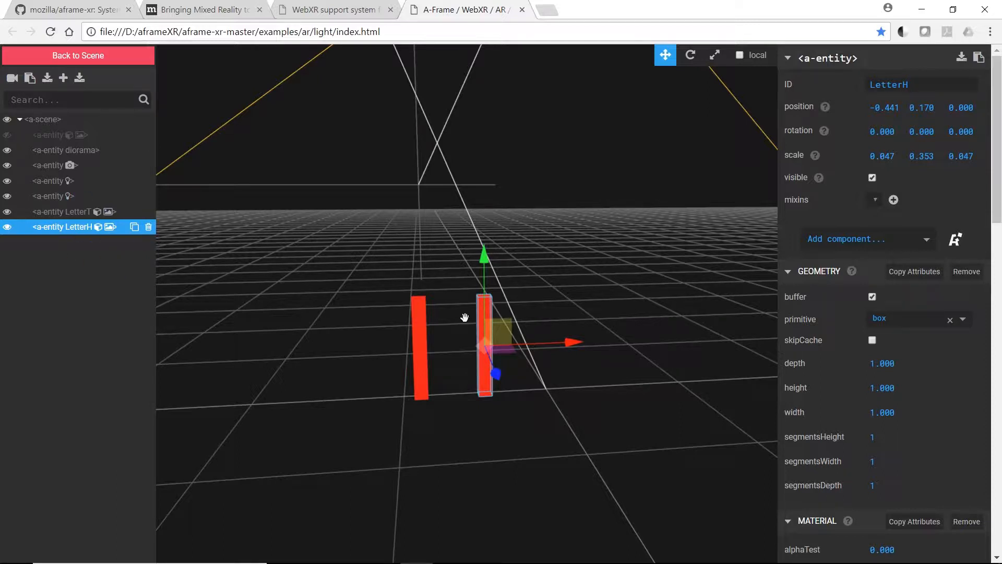
mouse_move(570, 343)
left_mouse_down()
mouse_move(586, 340)
mouse_move(577, 343)
left_mouse_up()
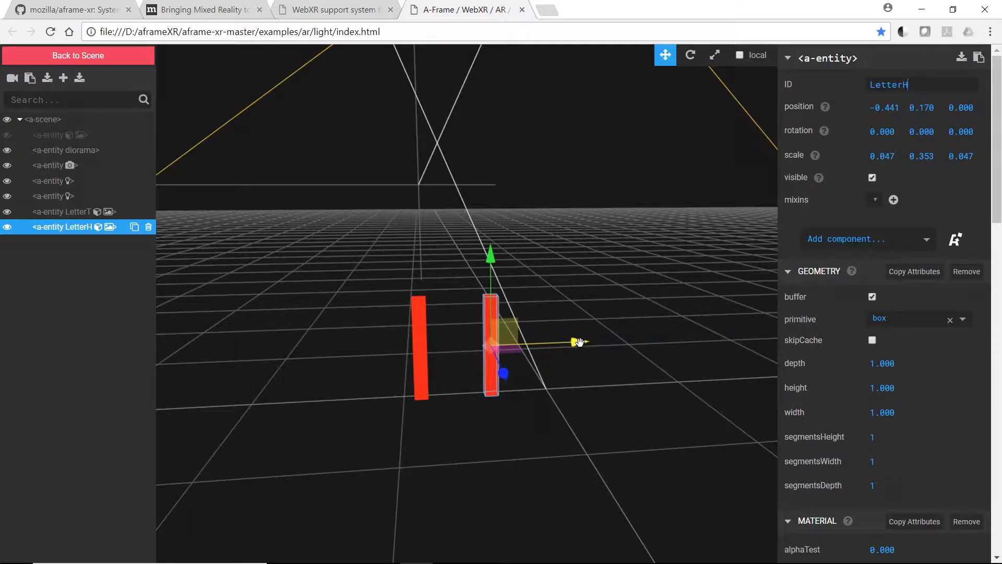
left_click_drag(577, 341, 573, 341)
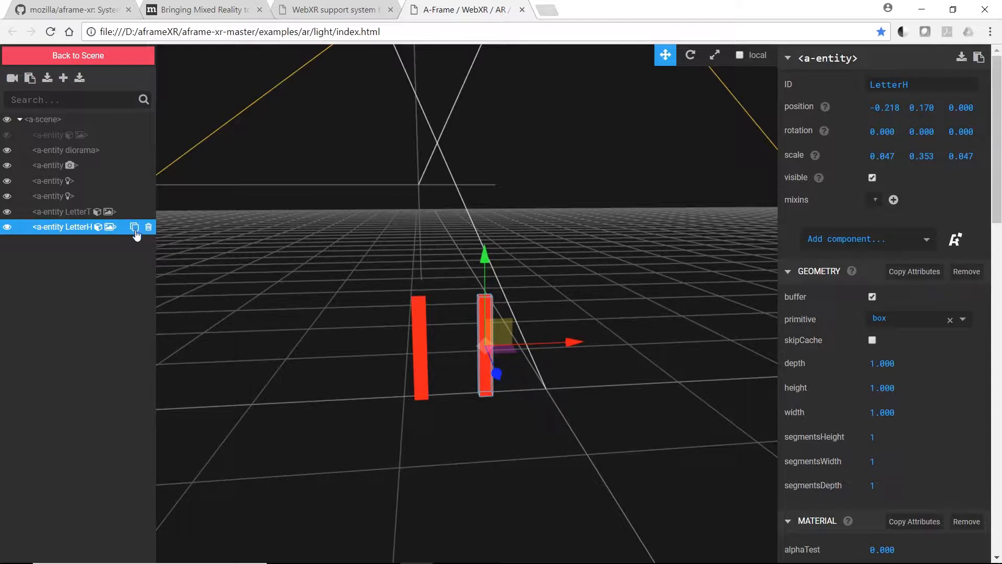
Duplicate the LetterH post as LetterA and move the copy along the X axis to about 0.088.
left_click(134, 227)
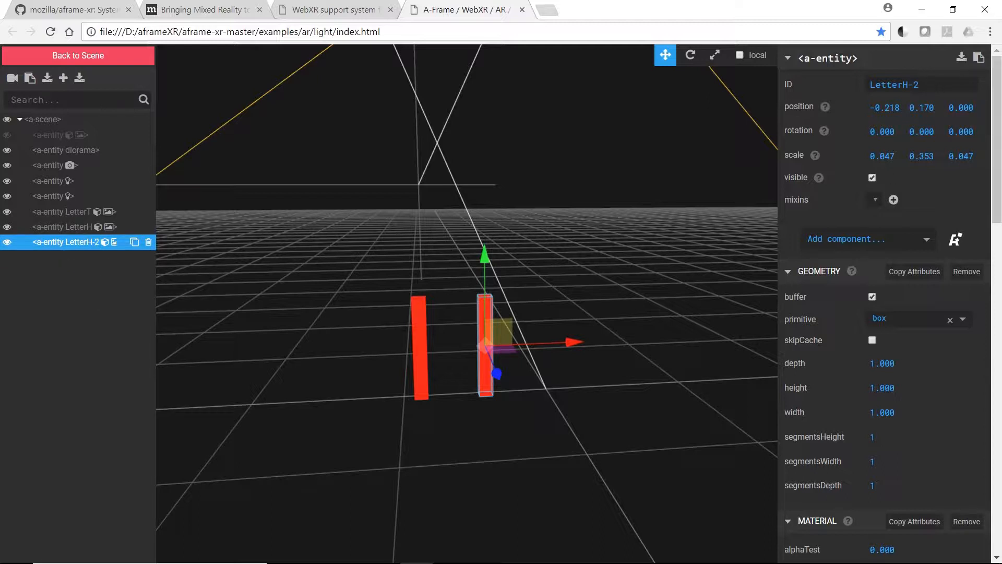
left_click_drag(903, 85, 945, 93)
type("A")
left_click_drag(574, 343, 643, 340)
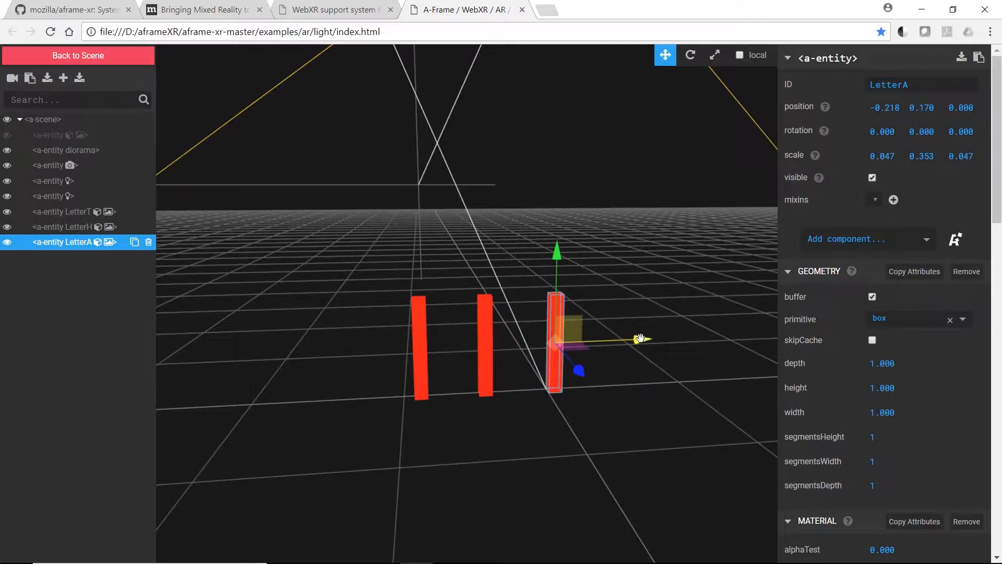
key("e")
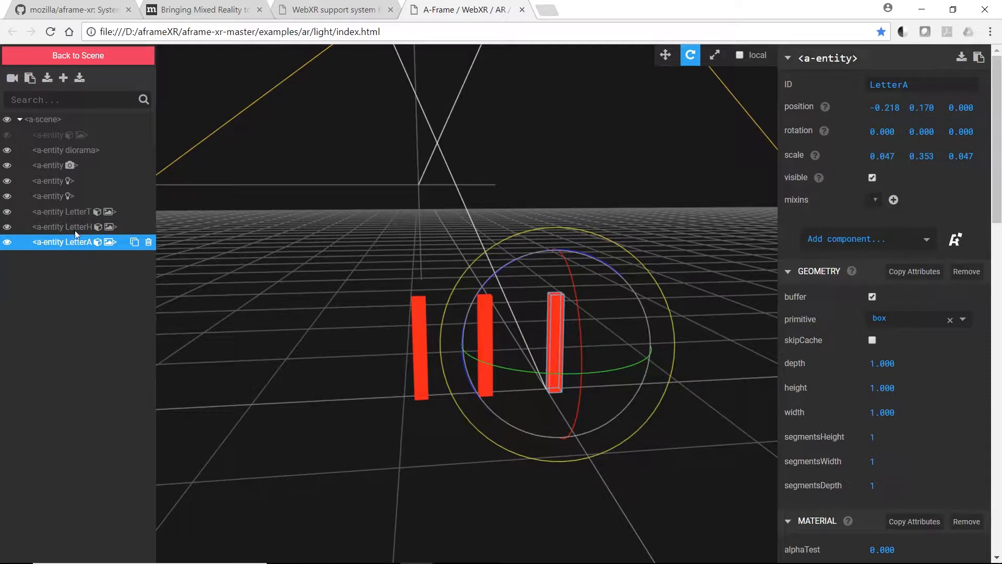
key("w")
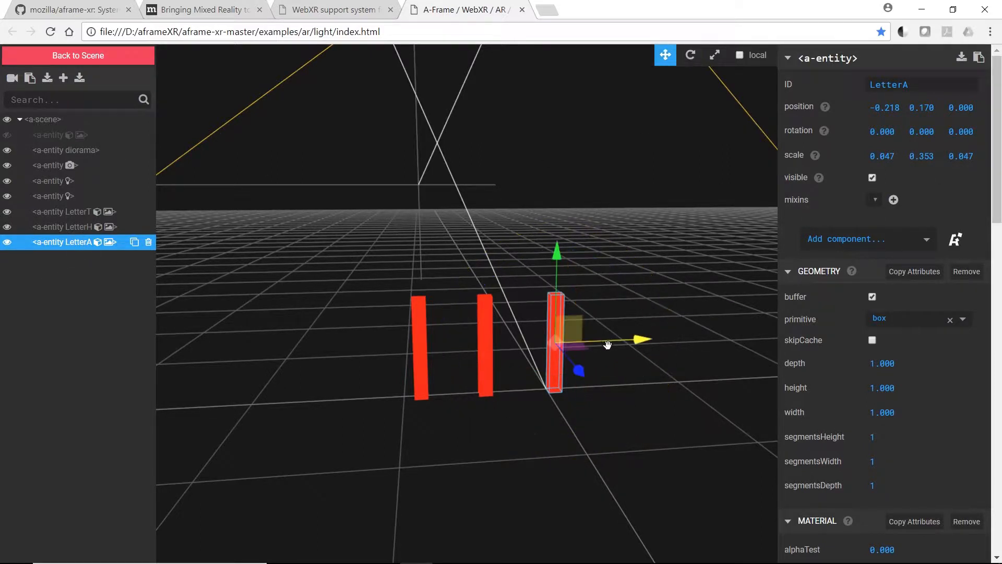
mouse_move(645, 339)
left_mouse_down()
mouse_move(633, 342)
mouse_move(654, 341)
left_mouse_up()
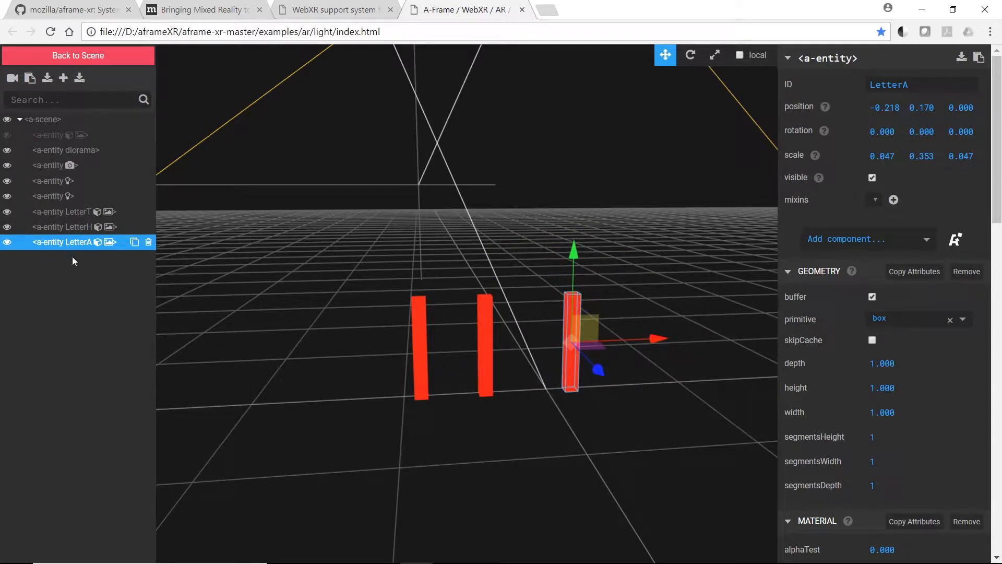
Duplicate the LetterA post as LetterN and move the copy along the X axis to about 0.313.
left_click(134, 242)
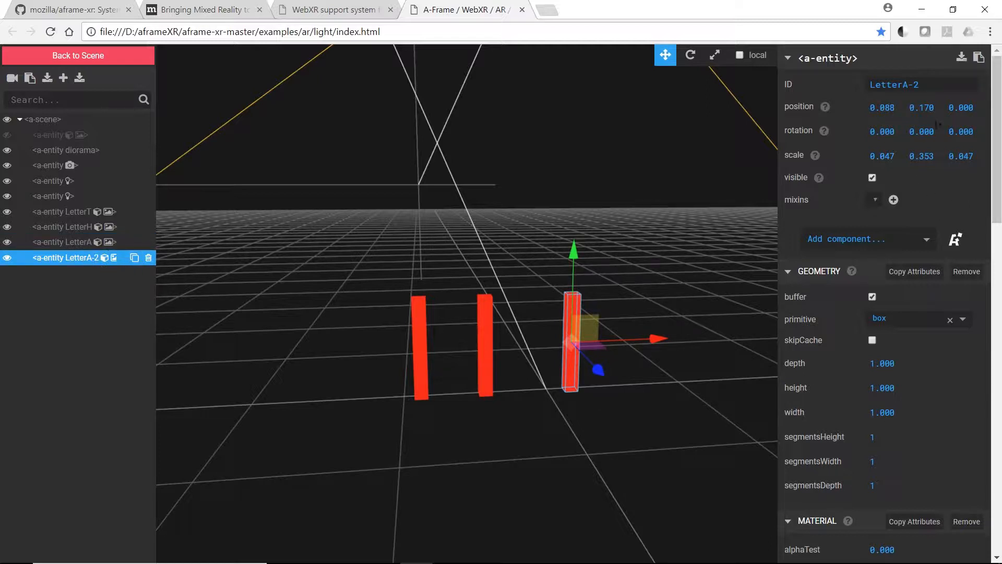
left_click_drag(919, 84, 902, 84)
type("N")
left_click_drag(667, 340, 715, 337)
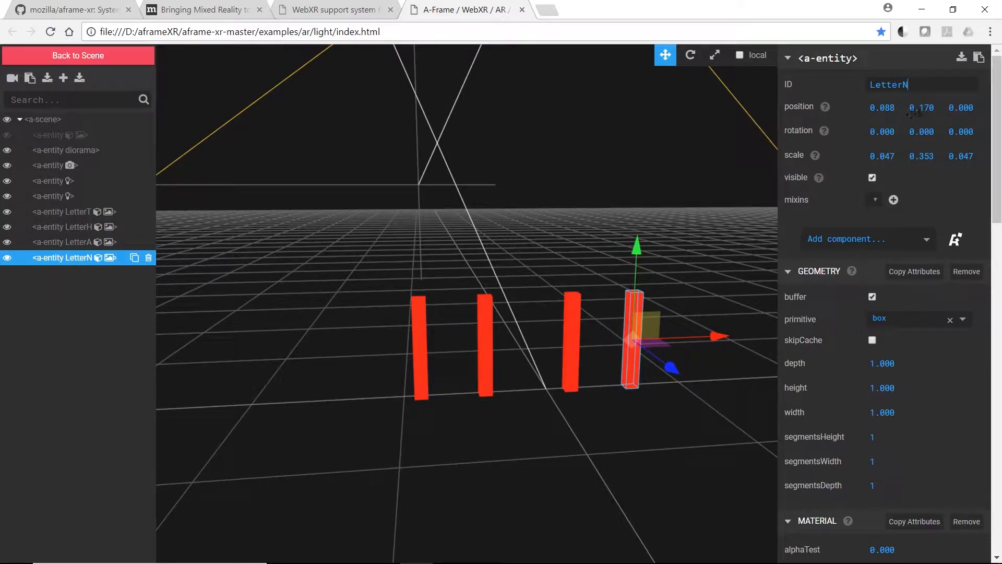
Duplicate the LetterN post as LetterK and move the copy along the X axis to about 0.505.
left_click(133, 258)
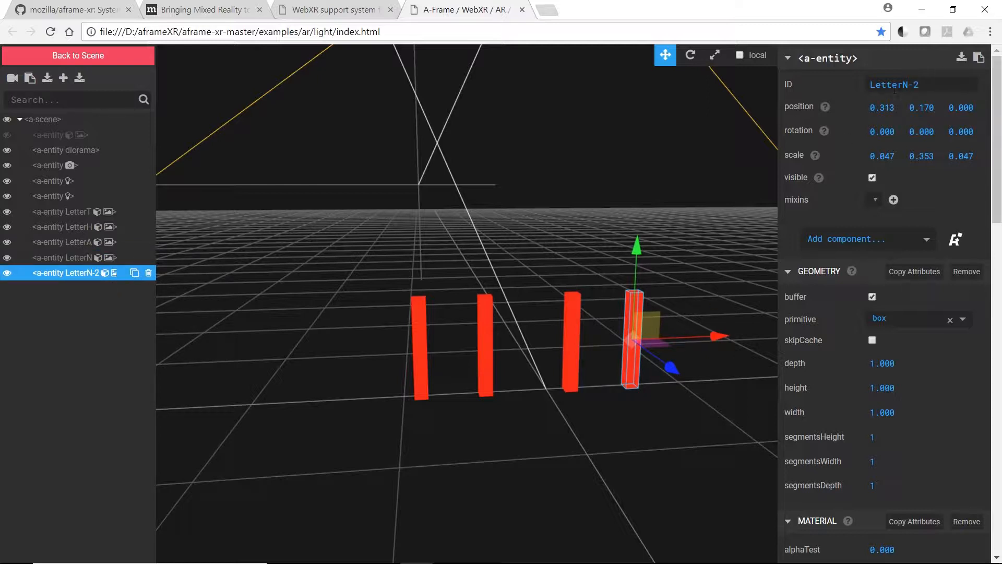
left_click_drag(903, 84, 919, 84)
type("KI")
key("BackSpace")
left_click_drag(715, 337, 763, 338)
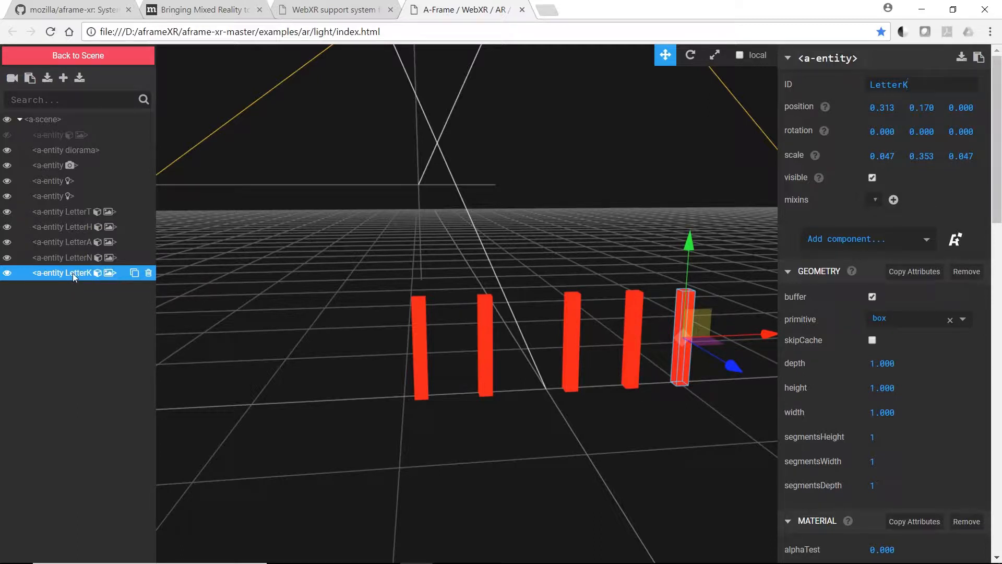
Duplicate the LetterK post as LetterS and place the copy beyond LetterK along the X axis, evenly spaced at the row's end.
left_click(134, 273)
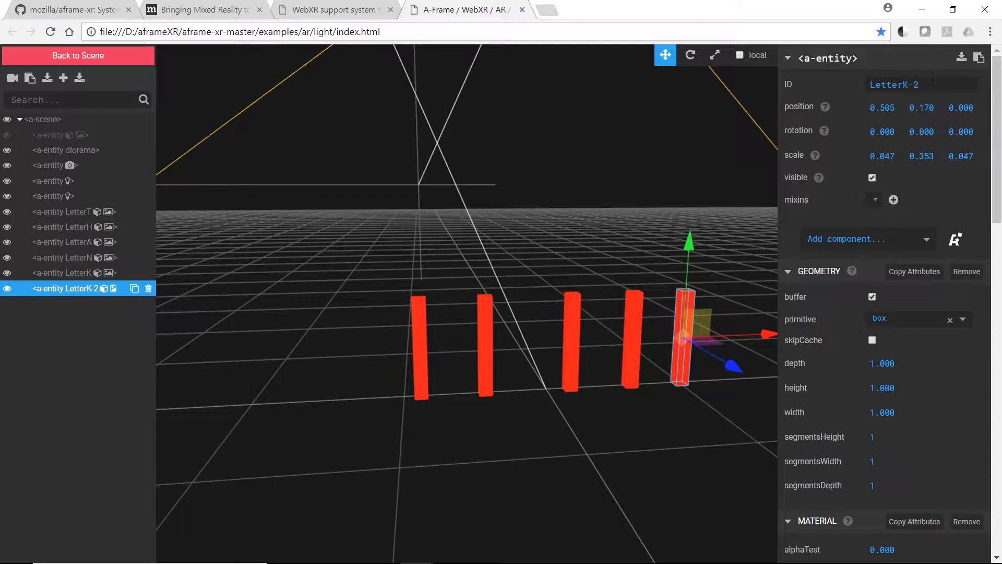
left_click_drag(903, 84, 950, 97)
type("S")
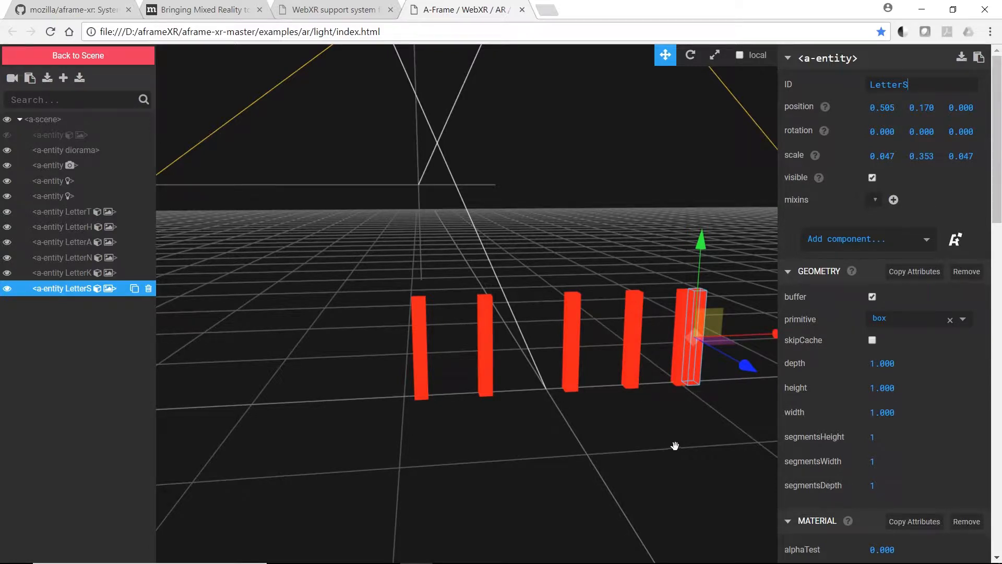
left_click_drag(685, 432, 564, 417)
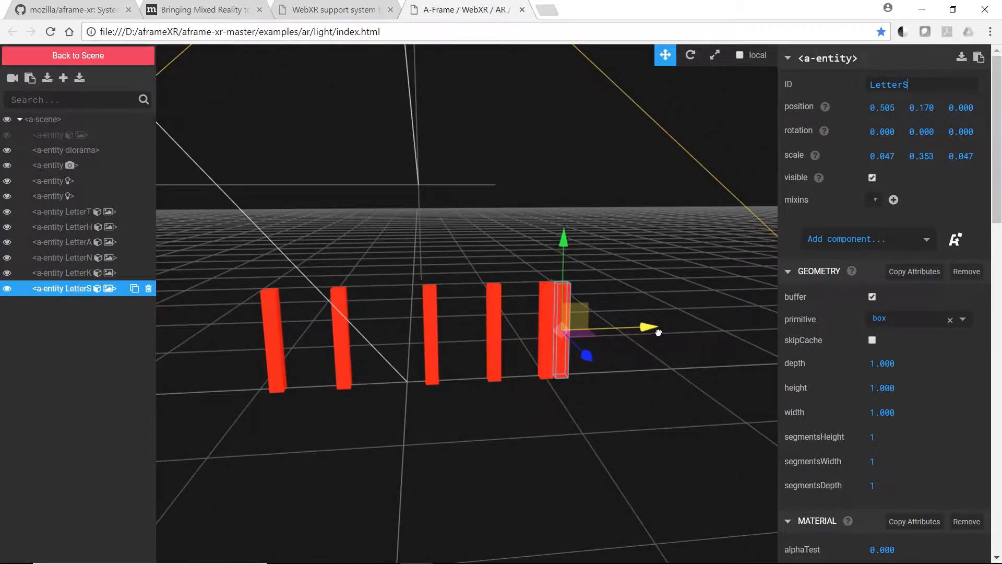
left_click_drag(636, 453, 705, 452)
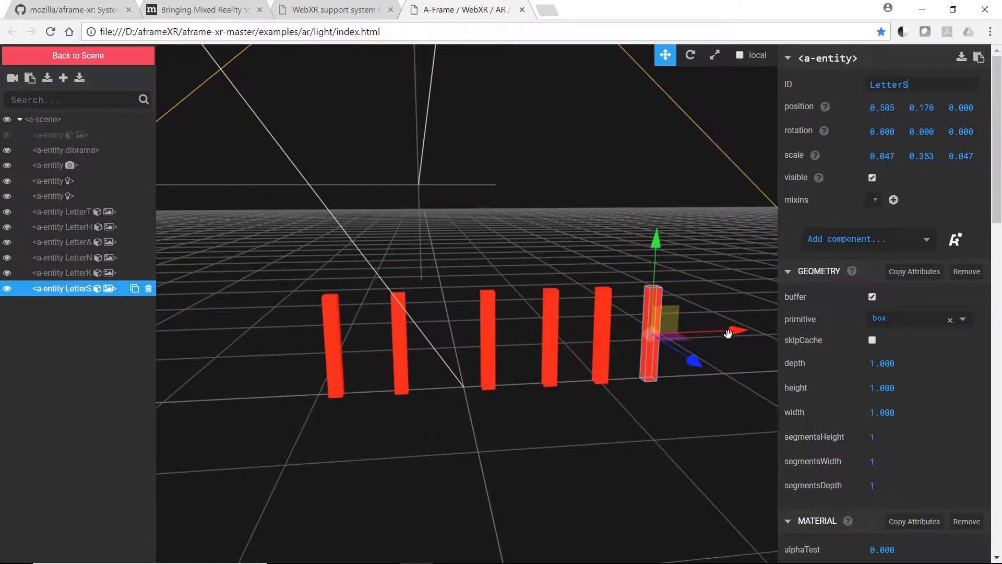
left_click_drag(735, 332, 746, 336)
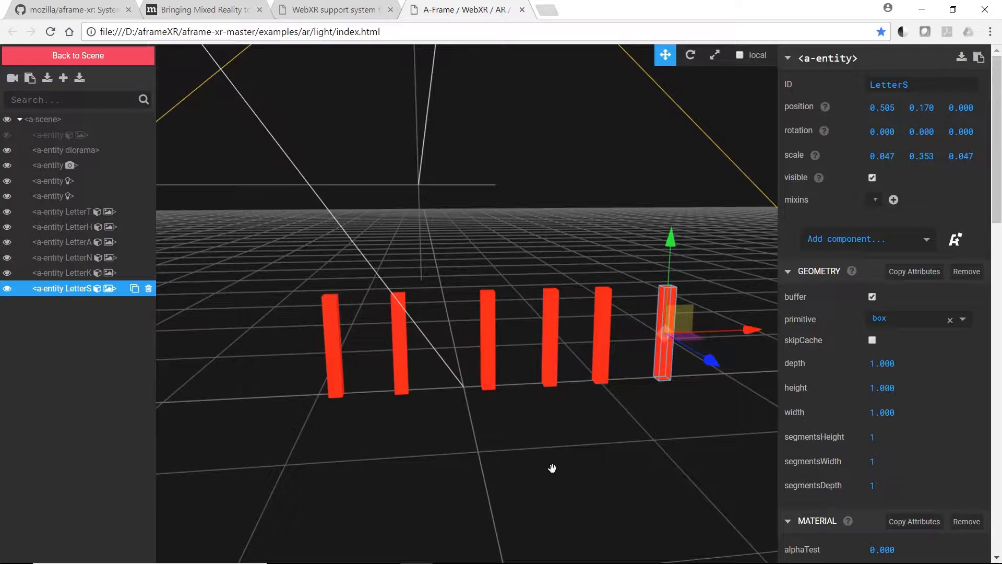
left_click_drag(552, 468, 621, 385)
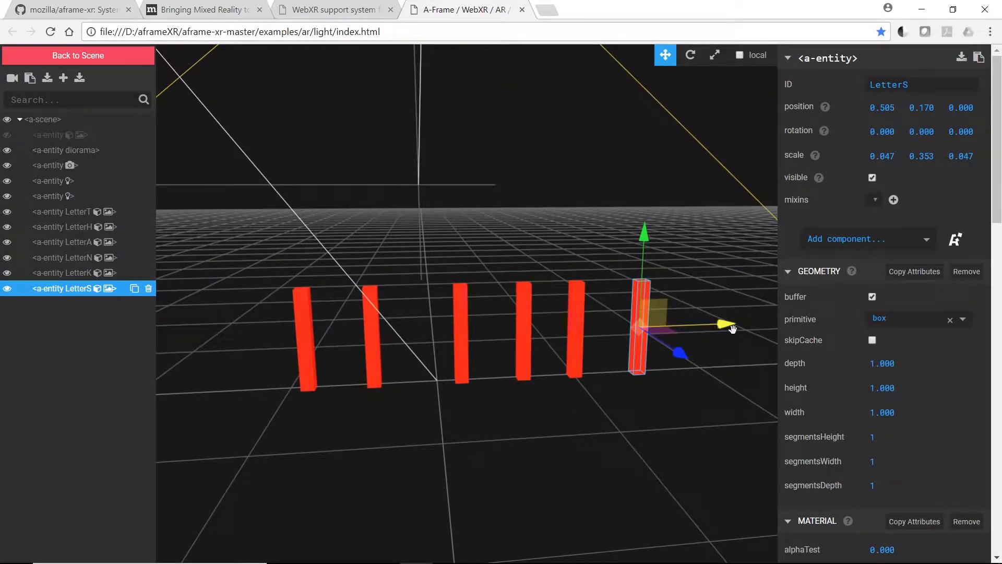
left_click_drag(726, 323, 718, 323)
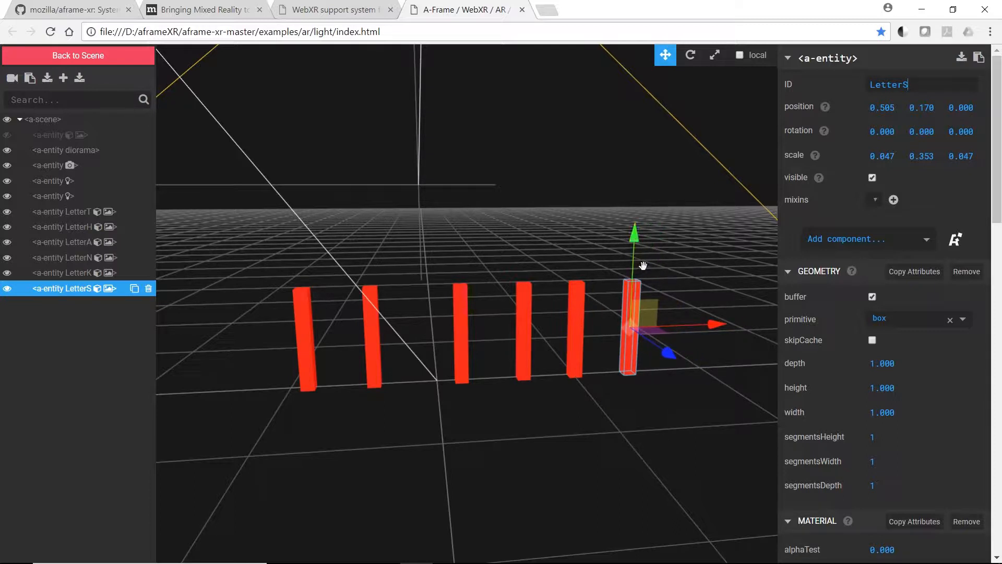
Duplicate the LetterT post and rotate the copy about the Z axis until it lies horizontally across the original post.
left_click(61, 212)
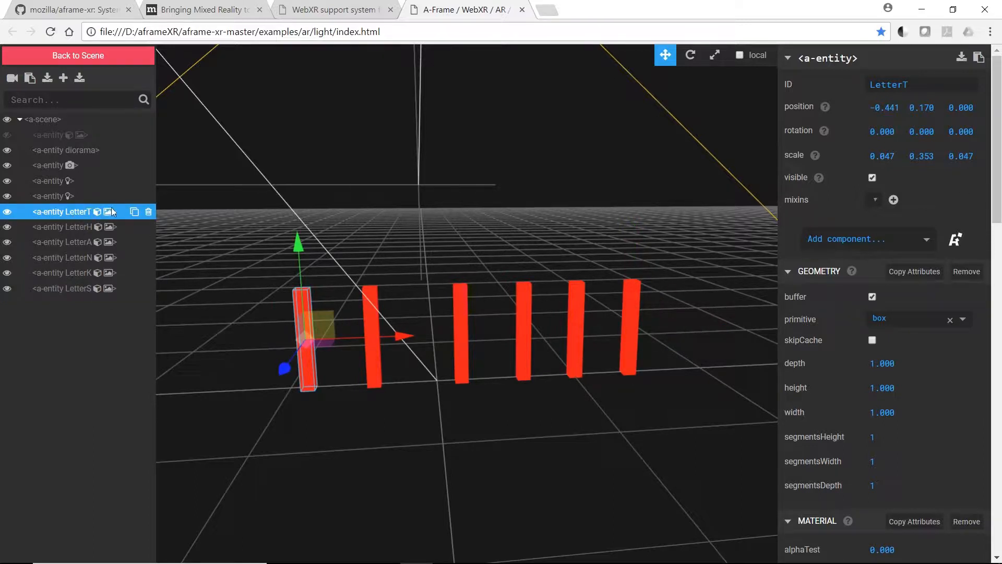
left_click(134, 213)
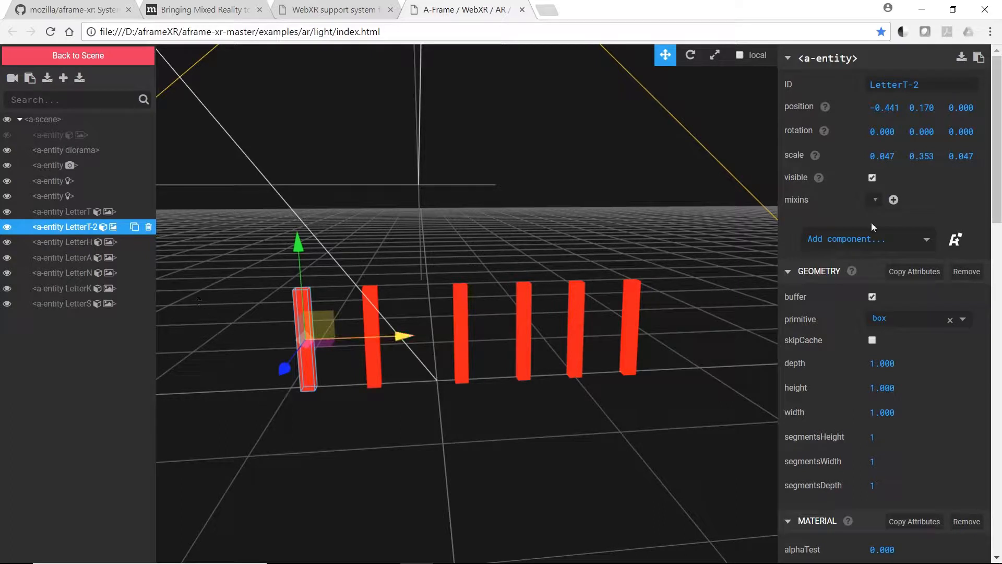
key("e")
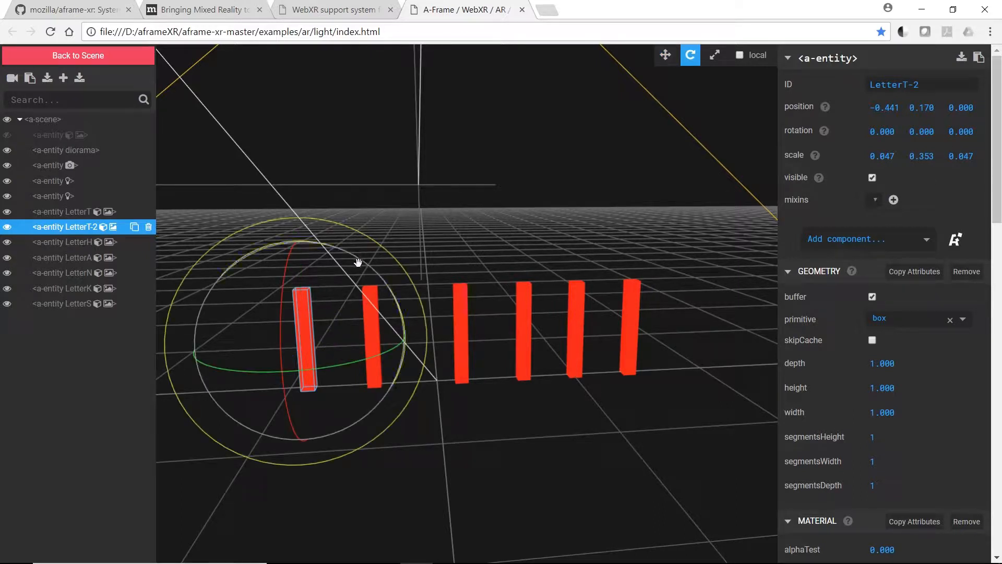
left_click_drag(313, 243, 131, 316)
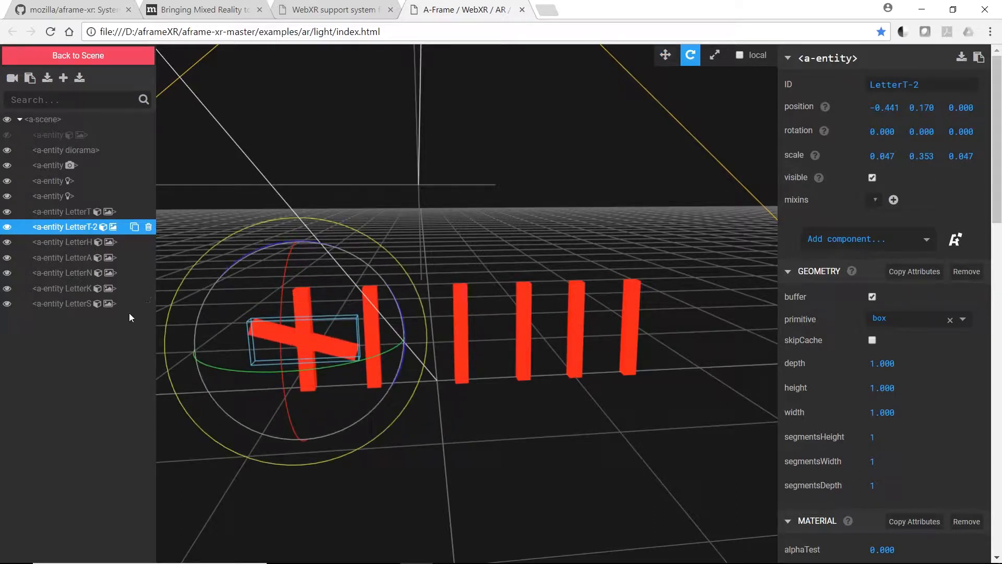
left_click_drag(365, 268, 342, 254)
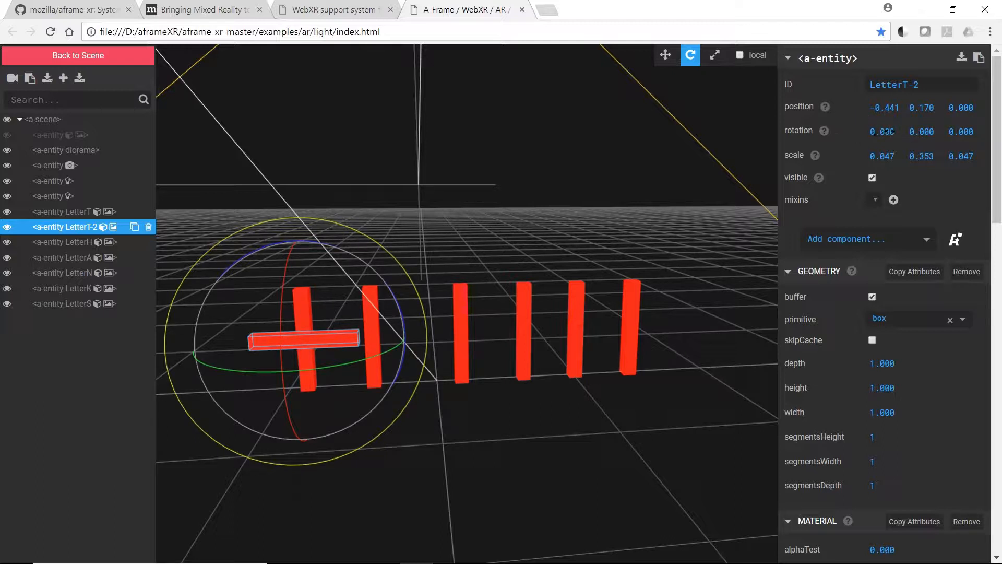
left_click_drag(889, 131, 977, 131)
left_click_drag(803, 131, 890, 132)
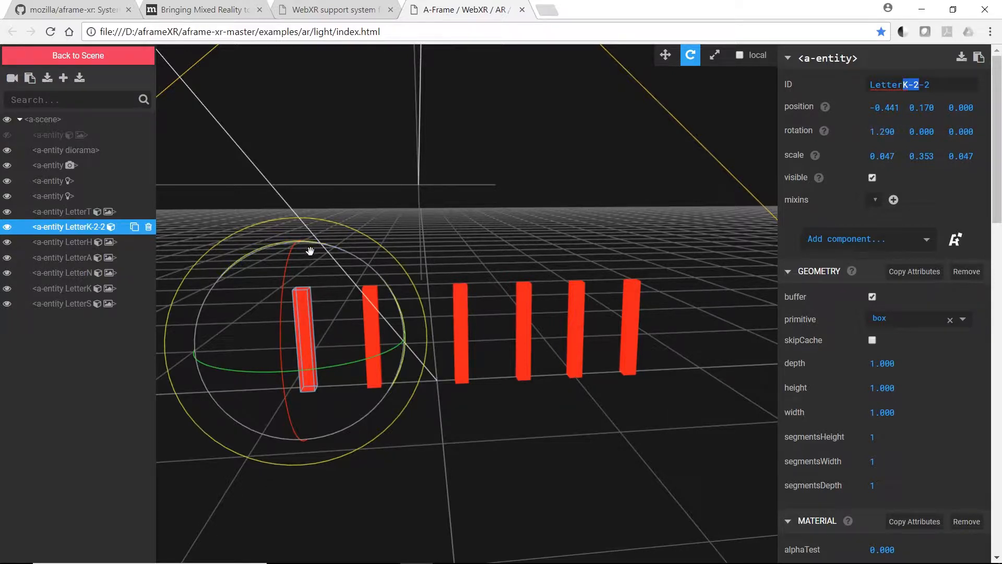
left_click_drag(329, 248, 116, 267)
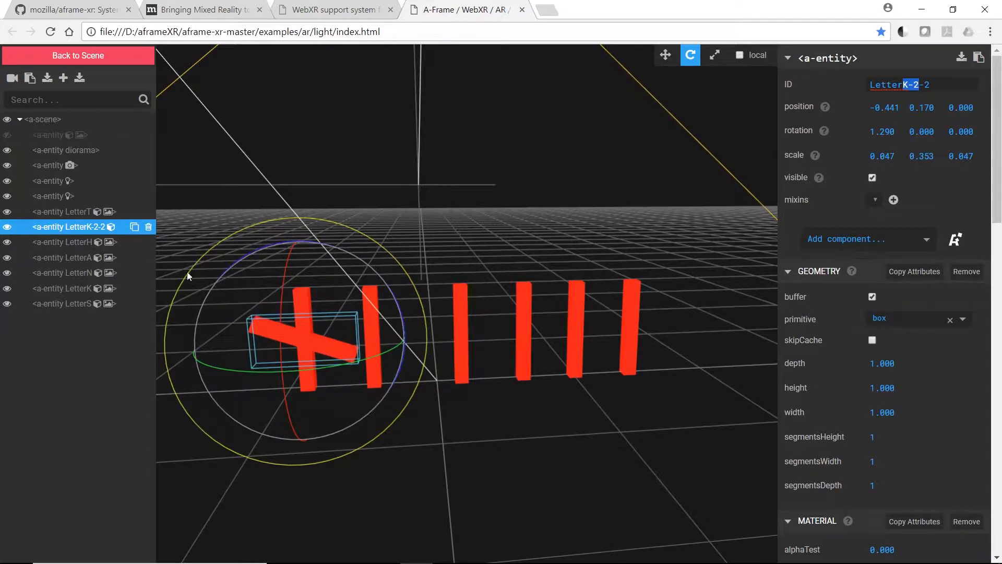
left_click_drag(386, 280, 350, 269)
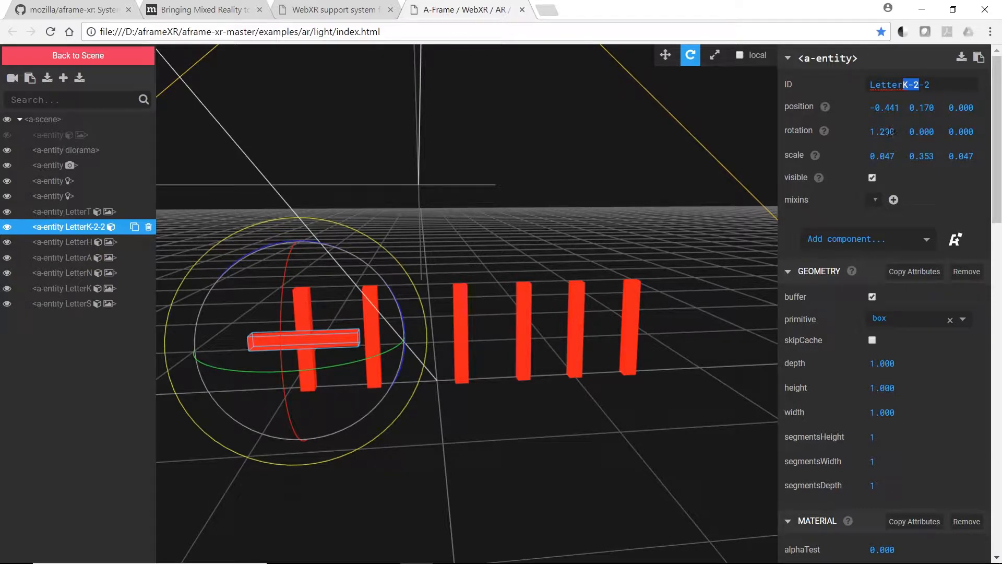
Rename the horizontal bar crossing the LetterT post as LetterTtop.
left_click(462, 473)
left_click(339, 339)
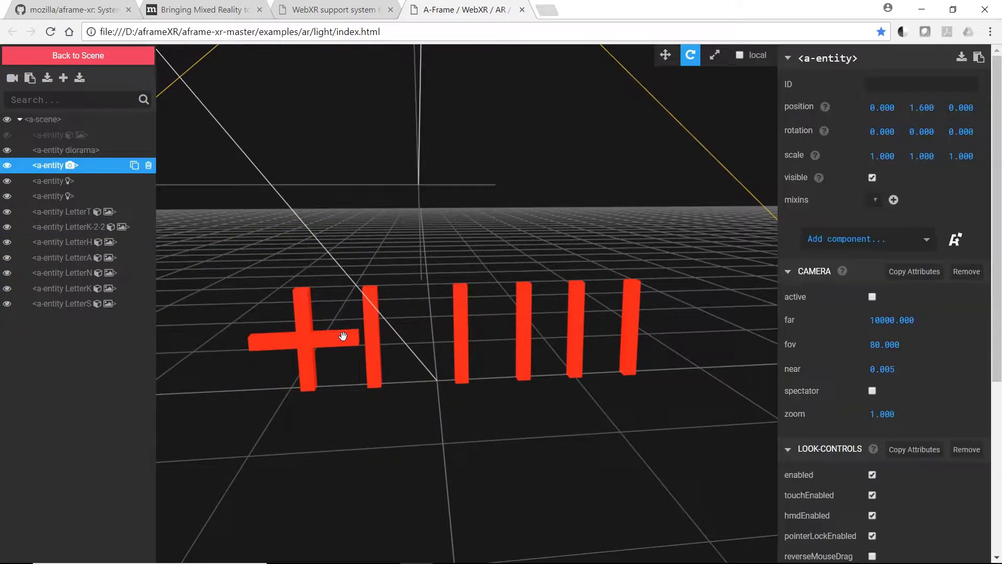
left_click(86, 225)
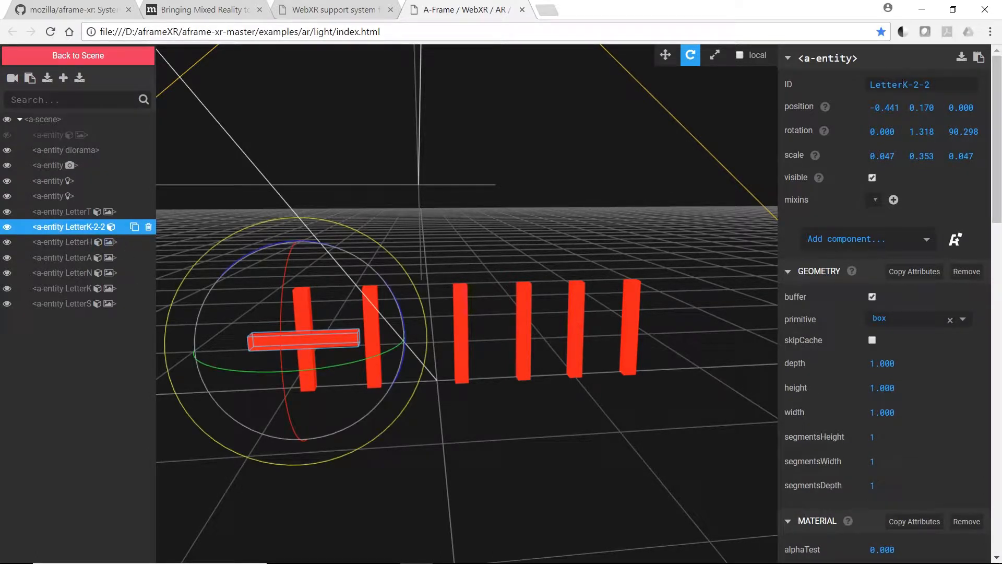
left_click_drag(903, 83, 972, 90)
type("Ttop")
left_click_drag(440, 447, 472, 456)
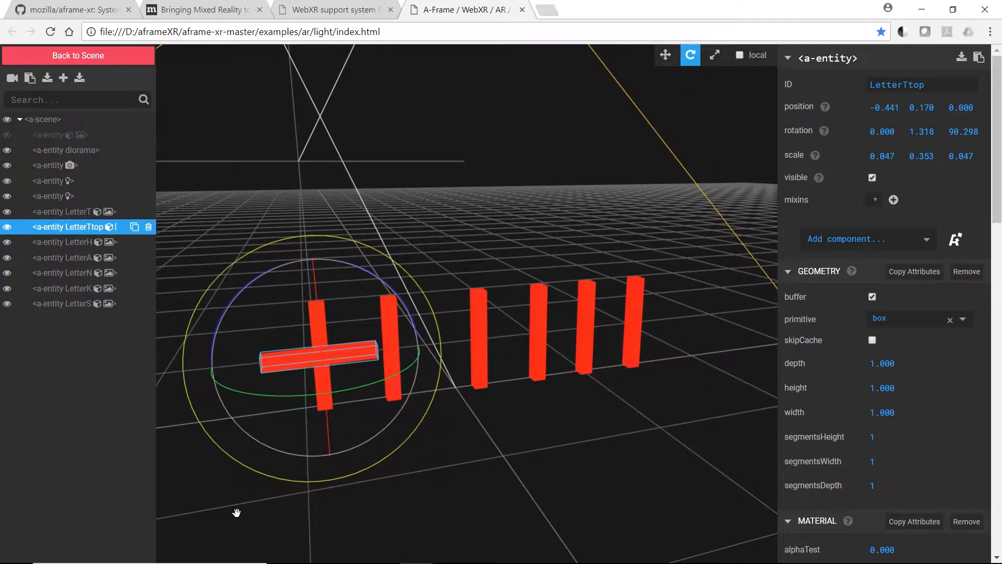
Set LetterTtop's Z rotation to 90 and its Y rotation to 0.
left_click(73, 243)
left_click(74, 226)
left_click(976, 132)
type("90")
key("Return")
left_click(931, 132)
type("0")
key("Return")
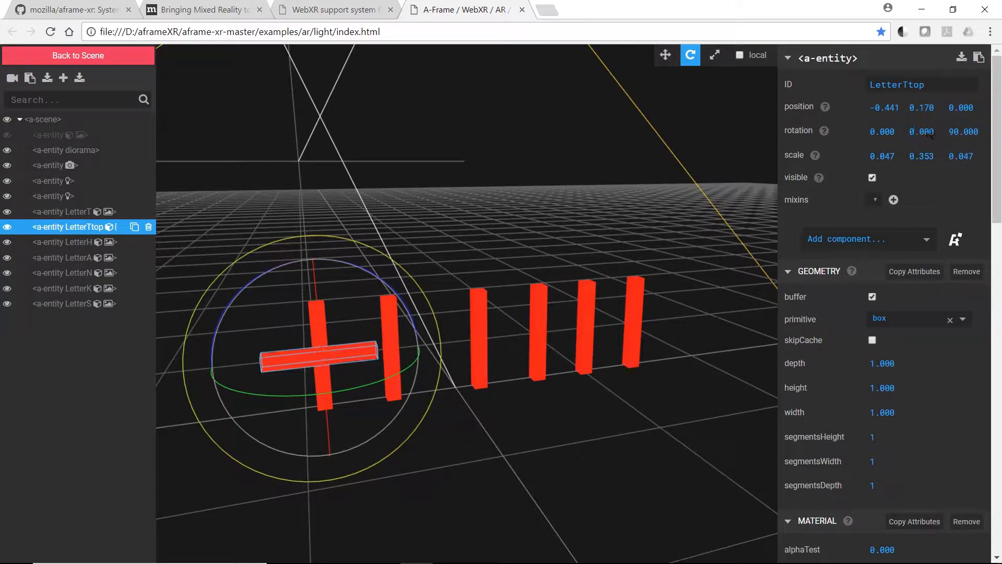
left_click(331, 376)
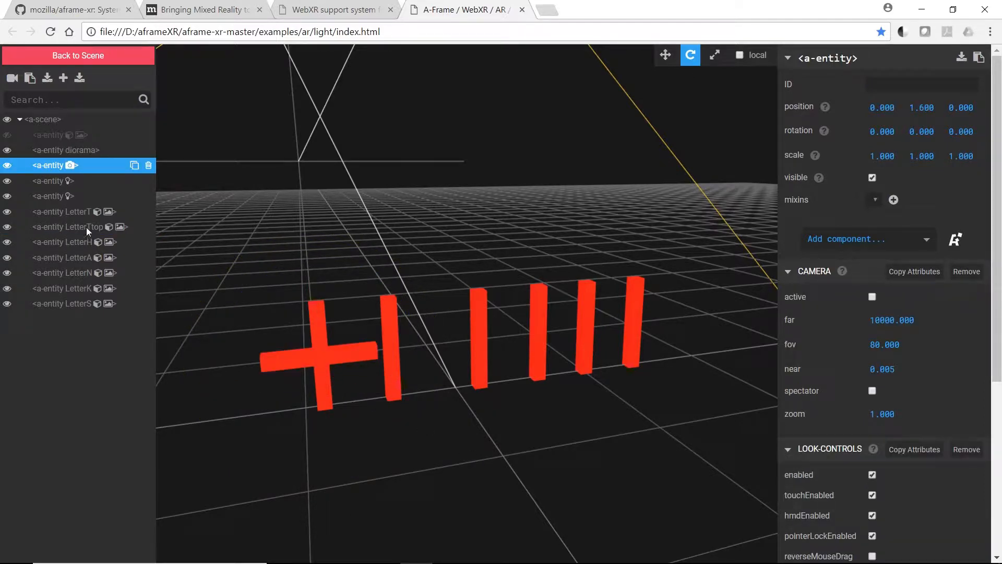
left_click(279, 369)
left_click_drag(271, 355, 316, 353)
left_click(295, 365)
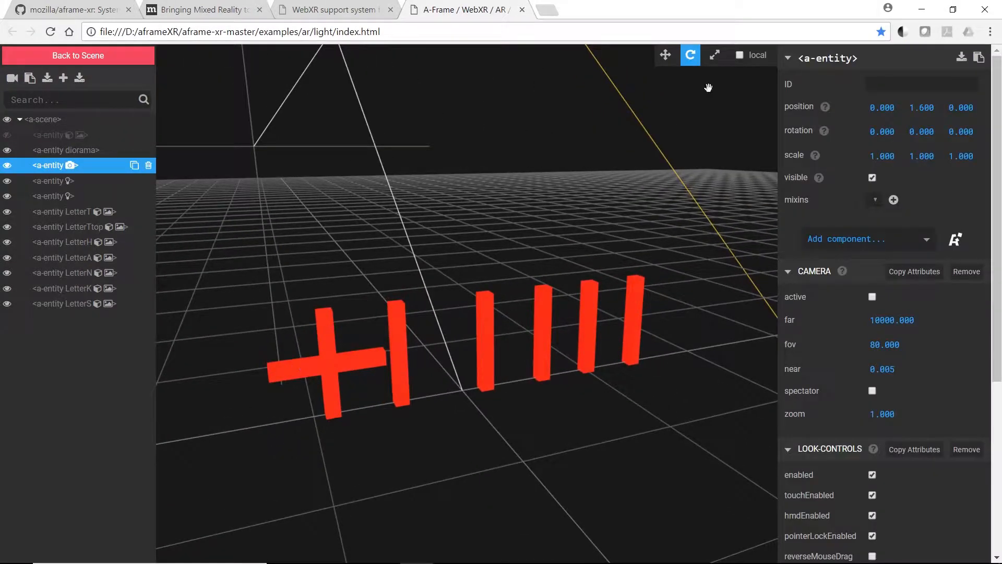
left_click(665, 54)
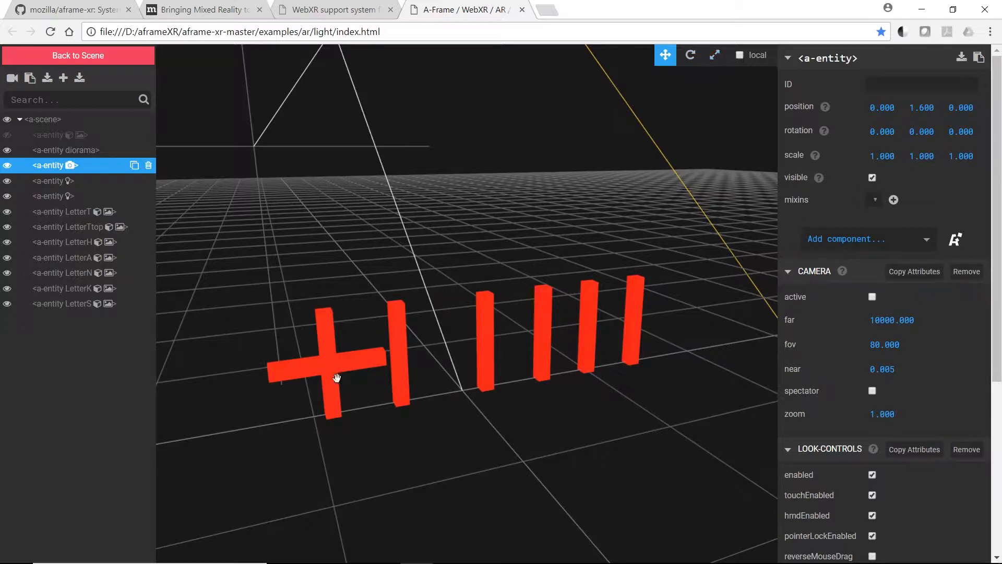
left_click(690, 55)
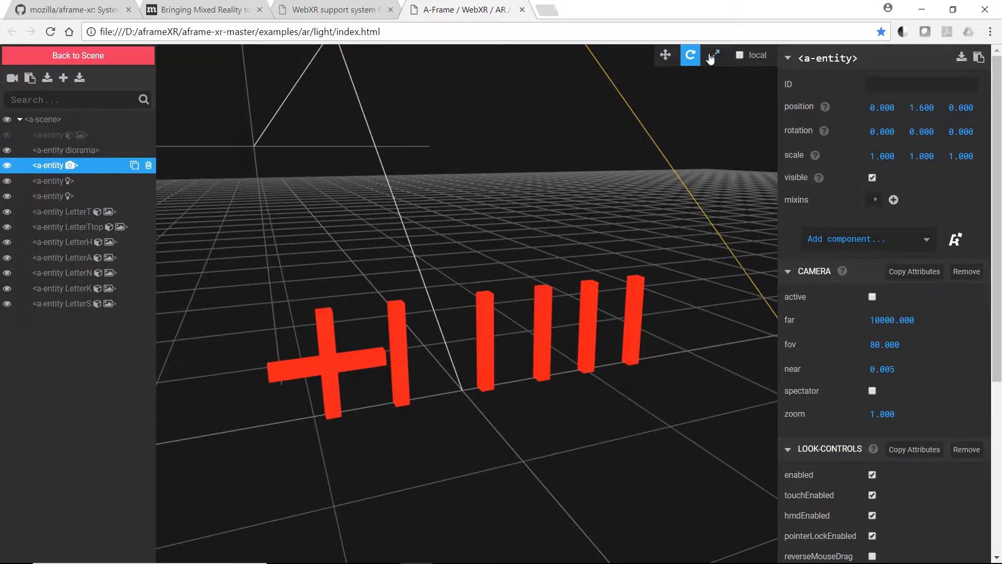
left_click(715, 56)
Move LetterTtop up along the Y axis to the top of the LetterT post and shorten the bar to form a T.
left_click(665, 55)
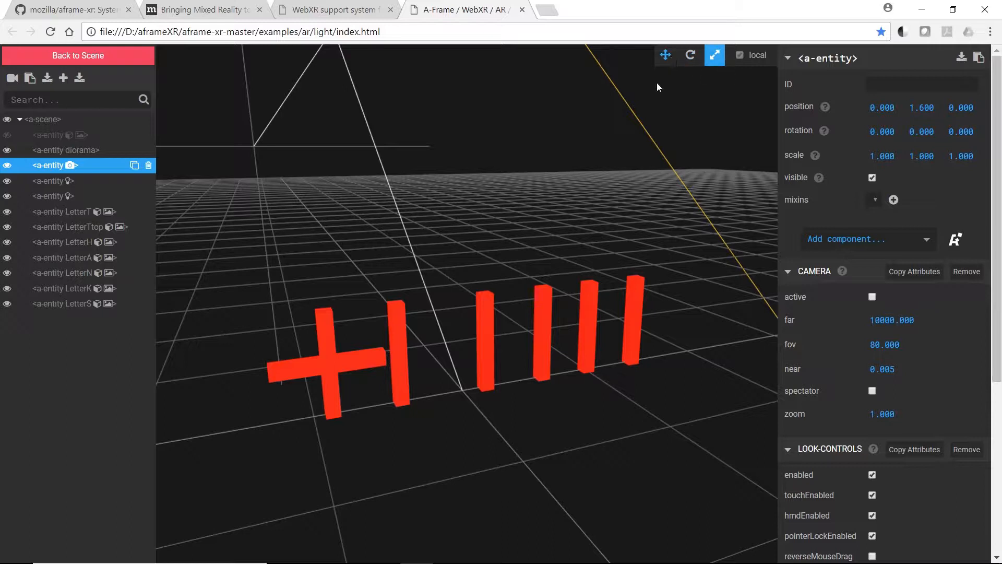
left_click(84, 227)
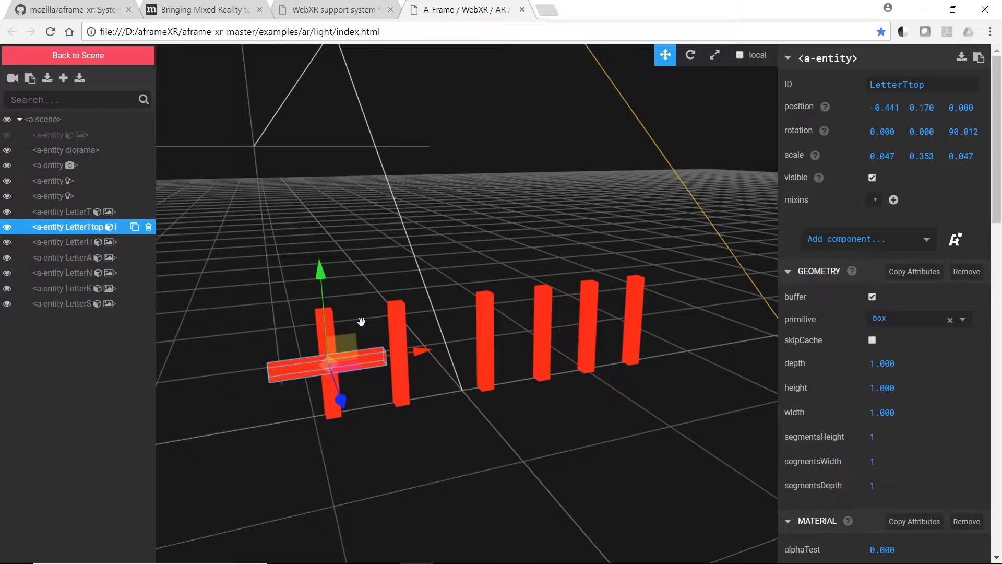
left_click_drag(320, 271, 337, 221)
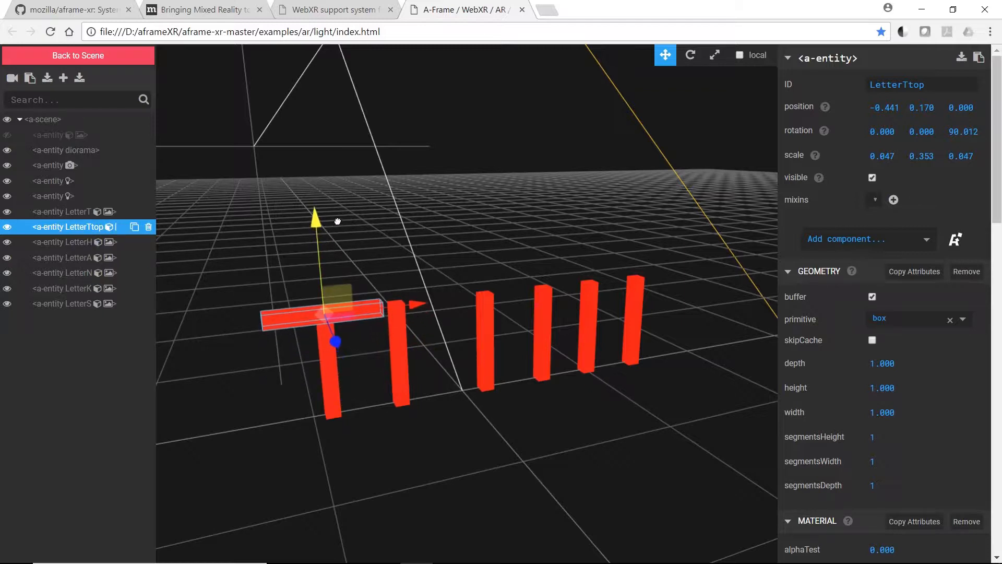
key("r")
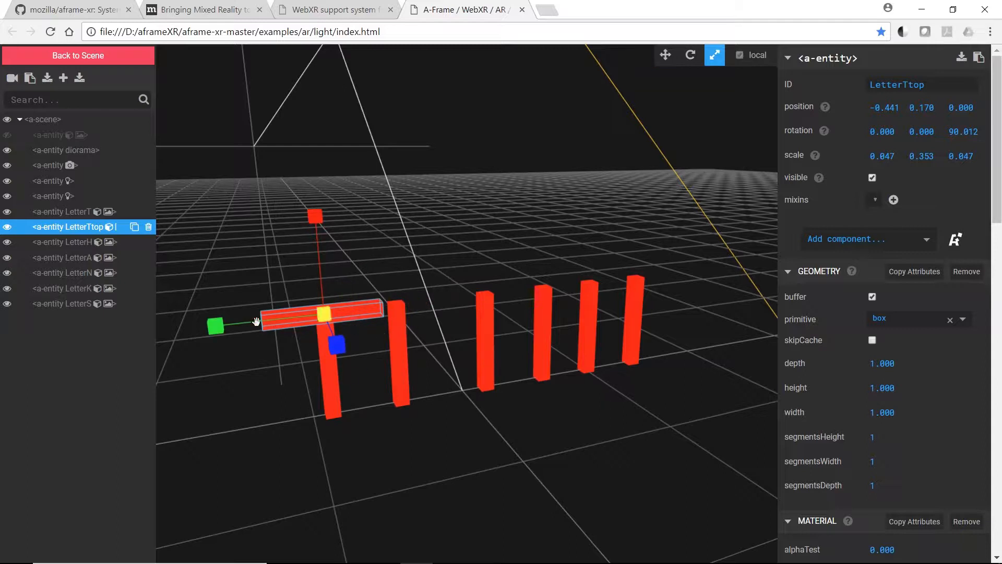
left_click_drag(219, 324, 254, 320)
left_click(399, 346)
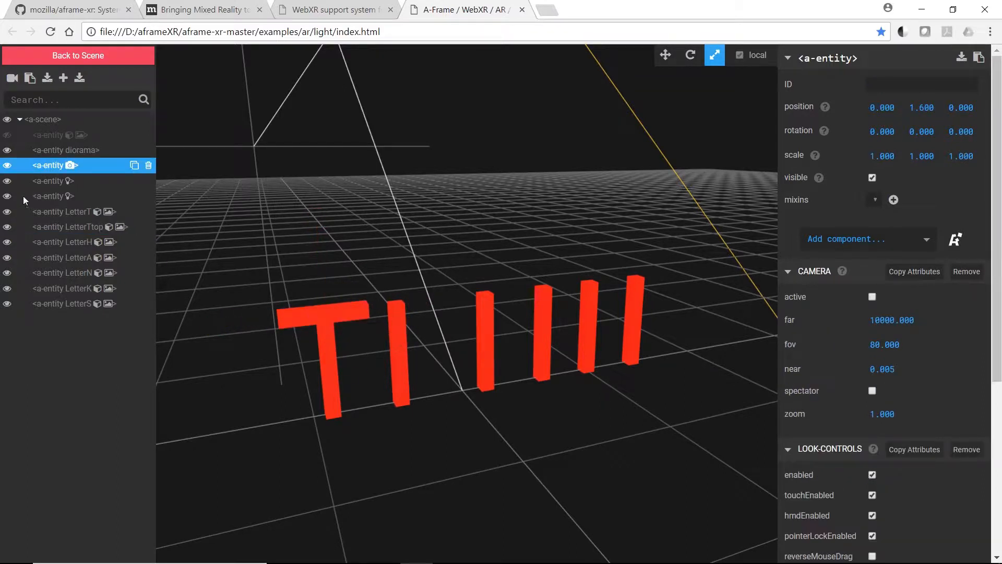
Duplicate the LetterH post and move the copy along the X axis to about -0.048 as the H's second upright.
left_click(89, 242)
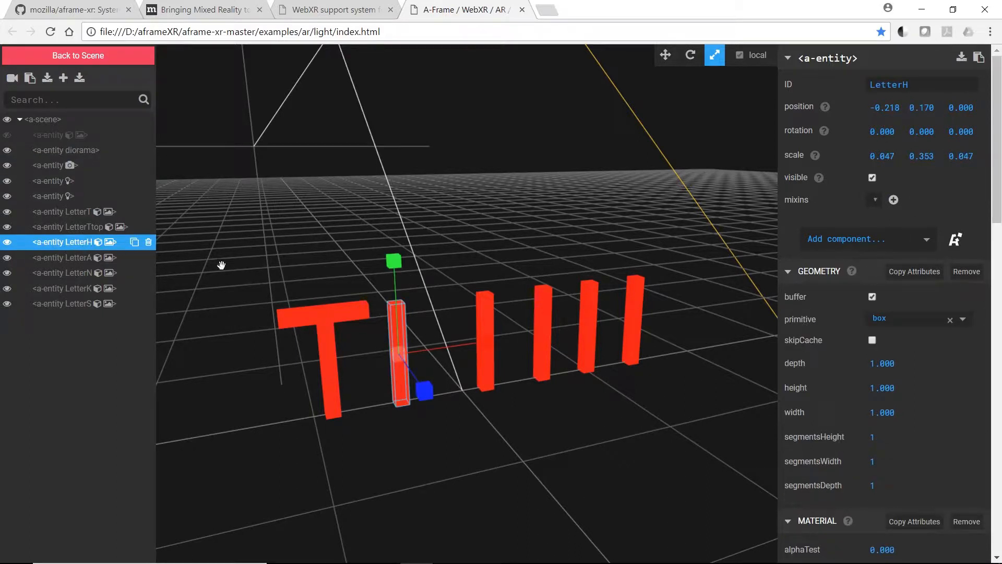
left_click(135, 241)
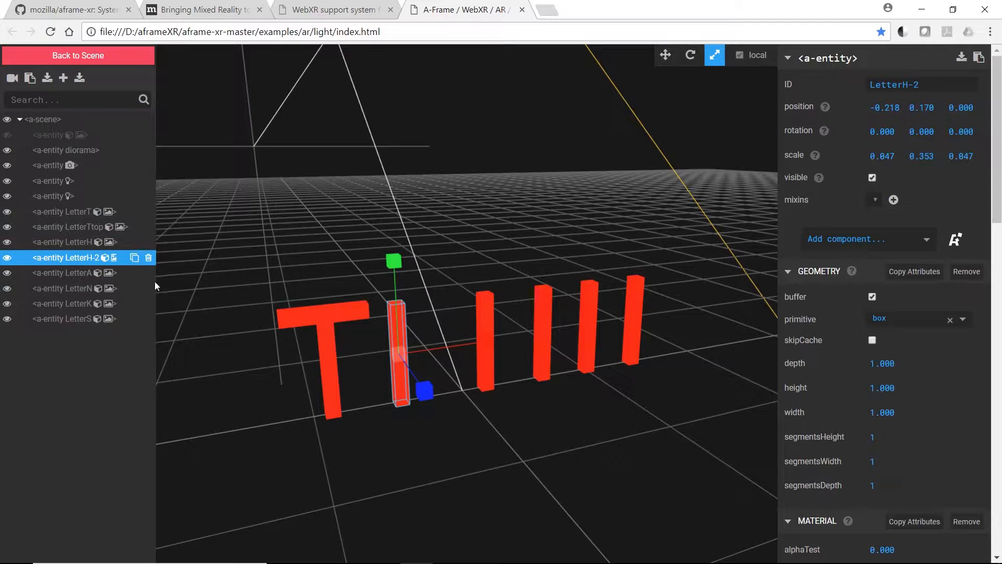
key("w")
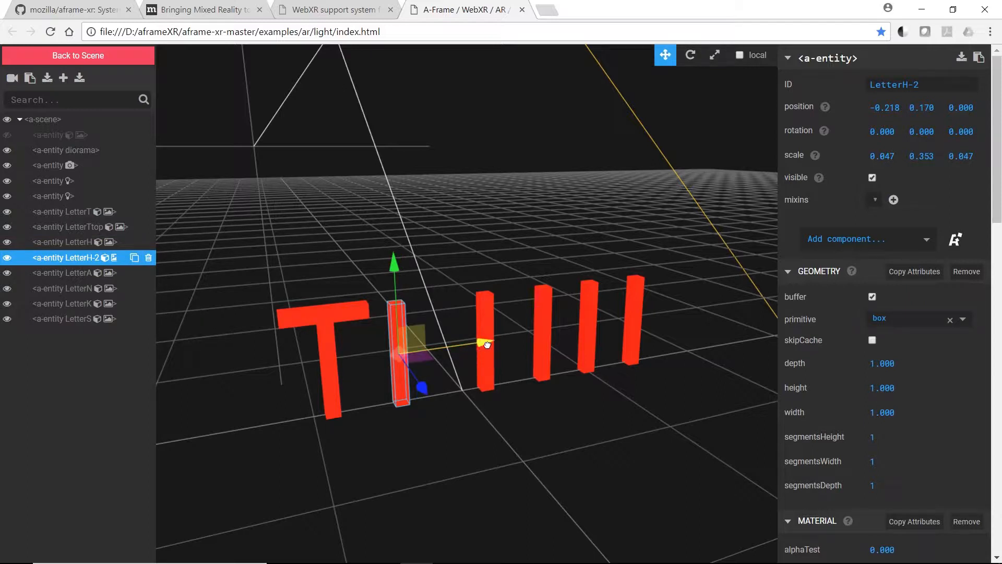
left_click_drag(486, 345, 532, 343)
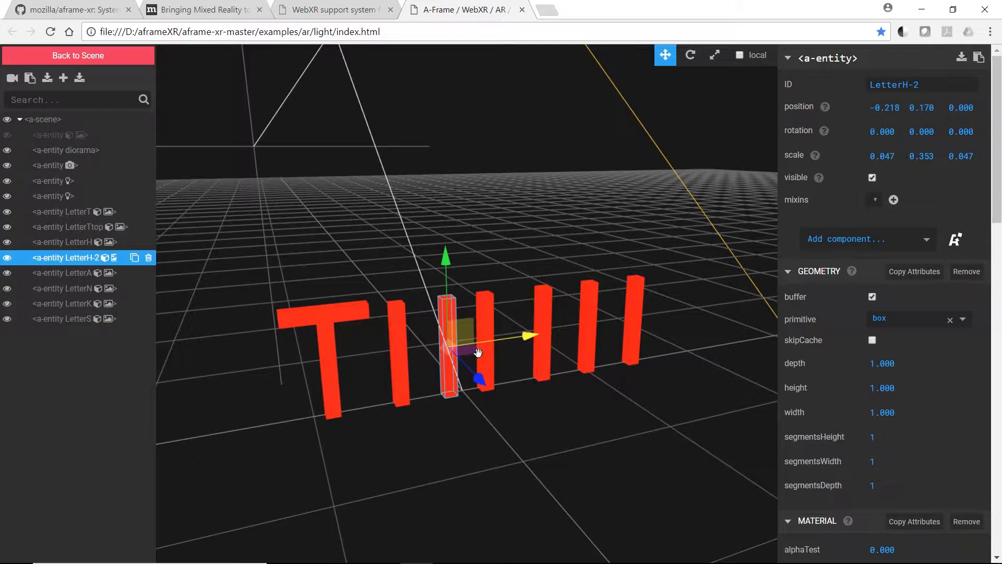
Duplicate the H's second upright and rotate the copy about the Z axis to horizontal as the crossbar.
left_click(134, 259)
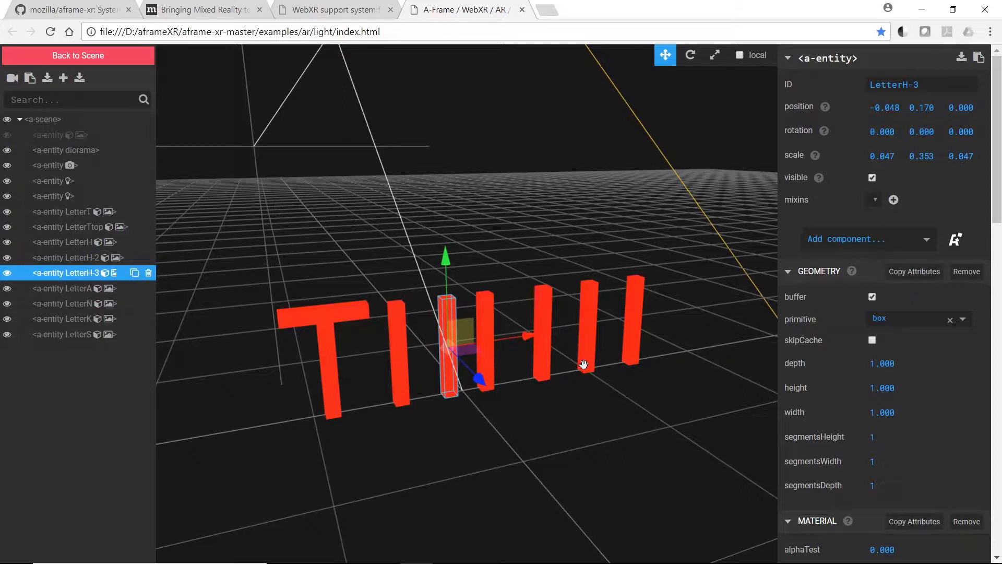
key("e")
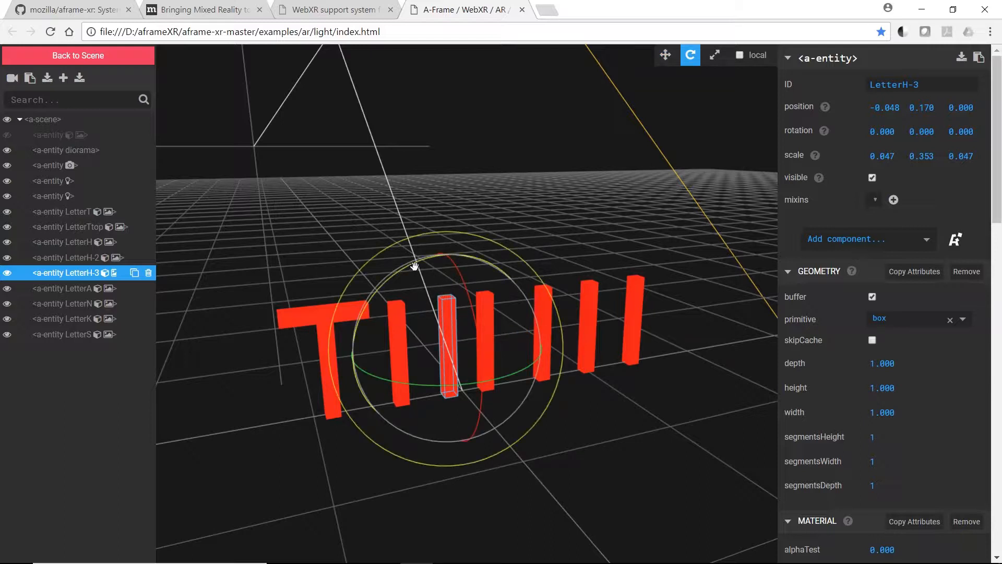
left_click_drag(414, 267, 320, 416)
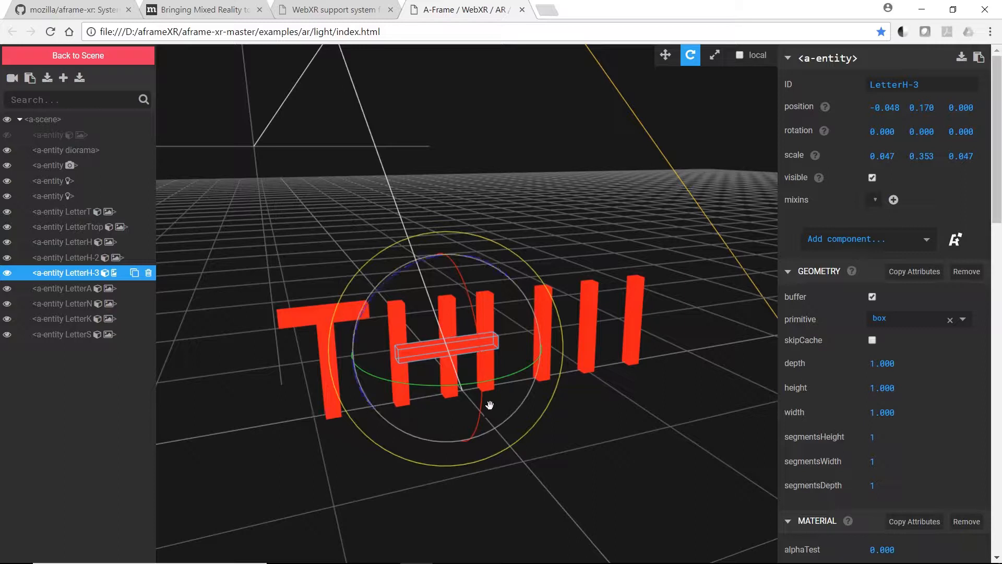
Shorten the H's crossbar along its length and shift it along the X axis to fit between the two uprights.
key("w")
left_click_drag(522, 339, 500, 343)
key("r")
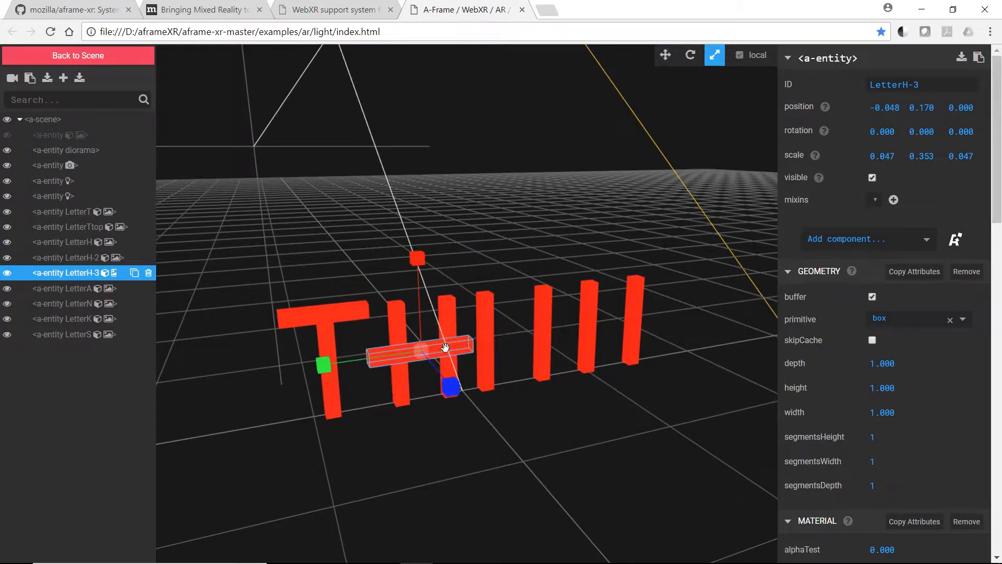
left_click_drag(323, 364, 369, 362)
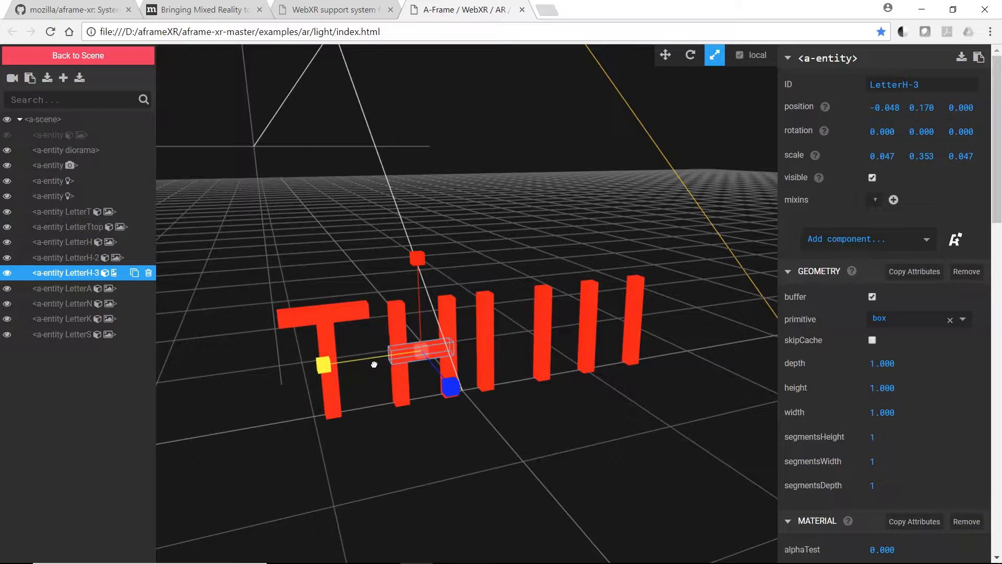
key("w")
left_click_drag(476, 343, 510, 339)
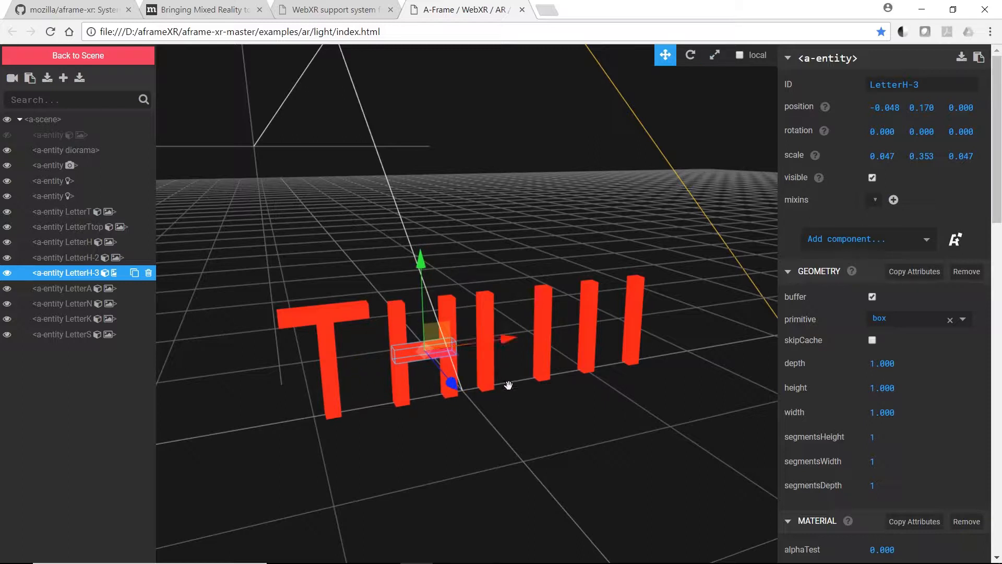
left_click_drag(539, 438, 485, 409)
left_click(484, 310)
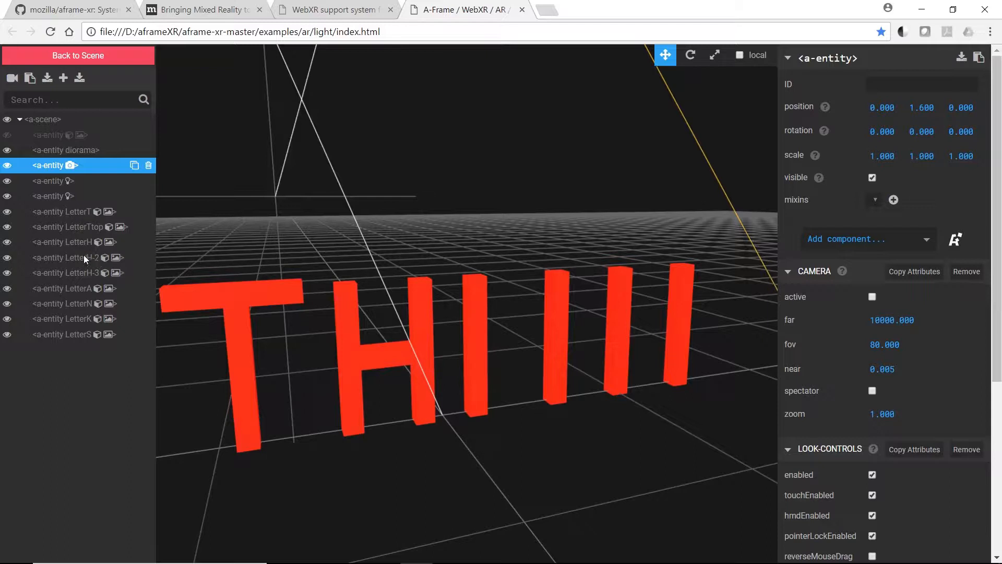
Tilt the LetterA post about the Z axis to about -19.25 degrees as the A's first leg.
left_click(85, 288)
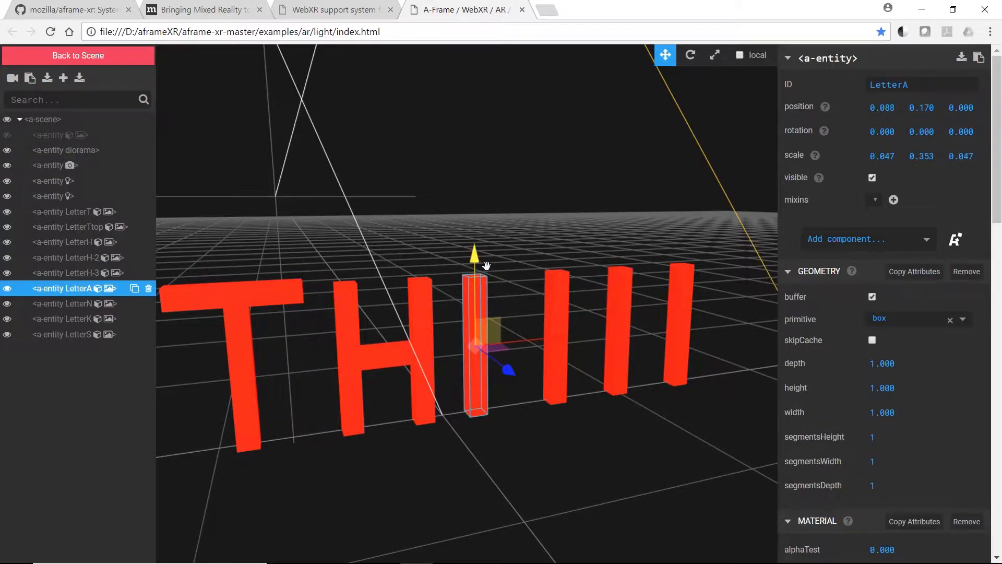
key("e")
left_click_drag(438, 260, 468, 252)
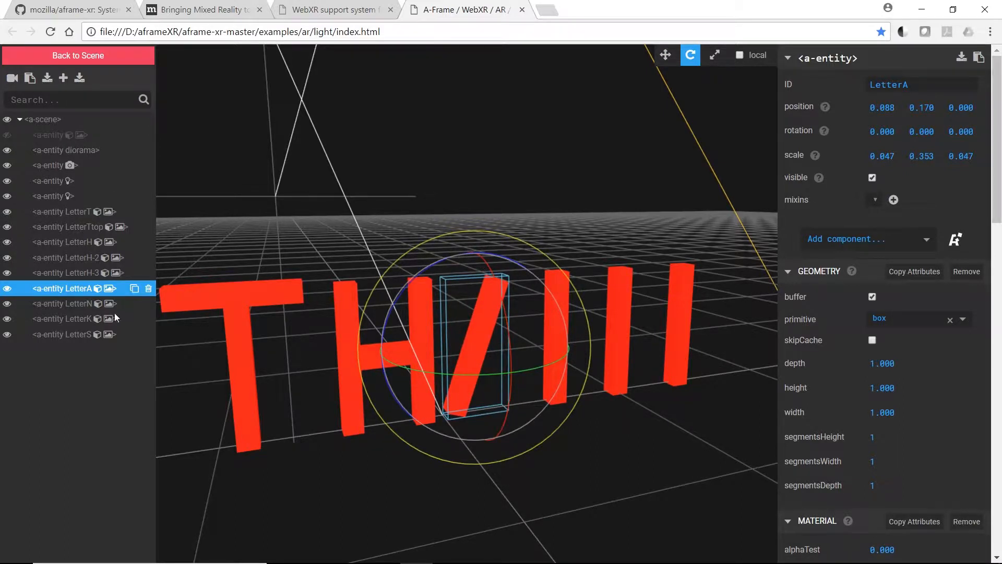
Duplicate the tilted LetterA leg, rotate the copy about the Z axis to about 29.1 degrees and move it along X to about 0.235.
left_click(134, 289)
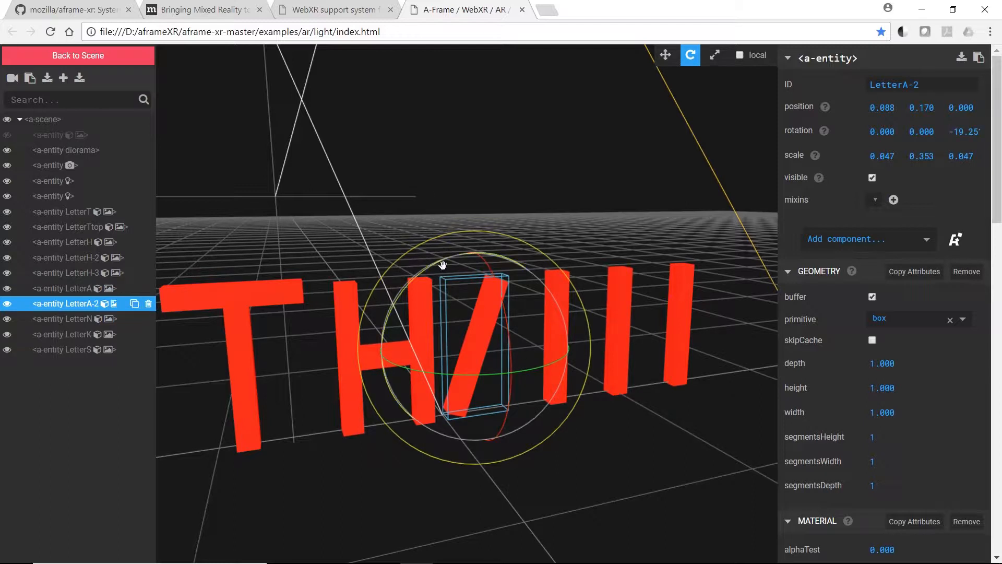
mouse_move(423, 267)
left_mouse_down()
mouse_move(368, 287)
mouse_move(355, 309)
left_mouse_up()
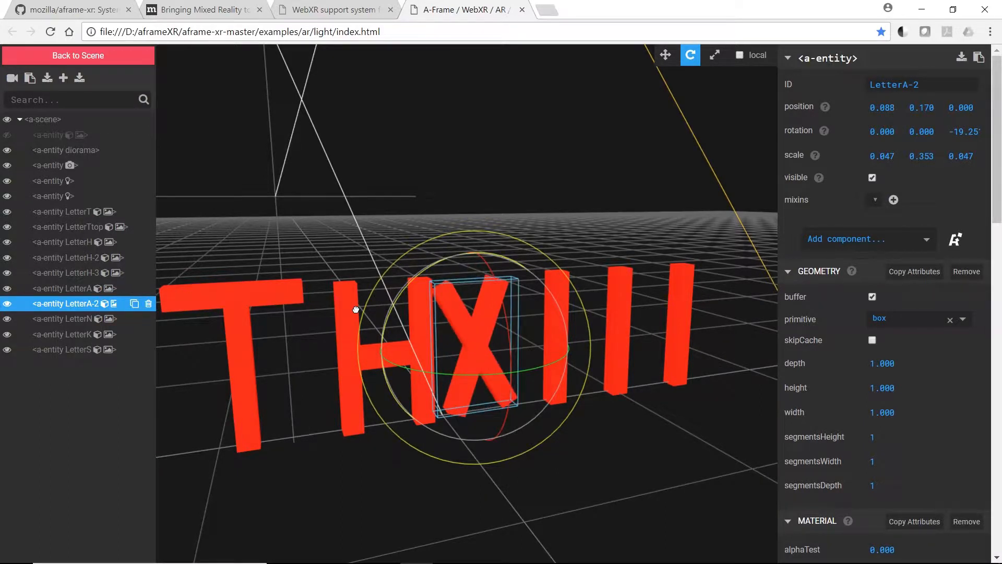
key("w")
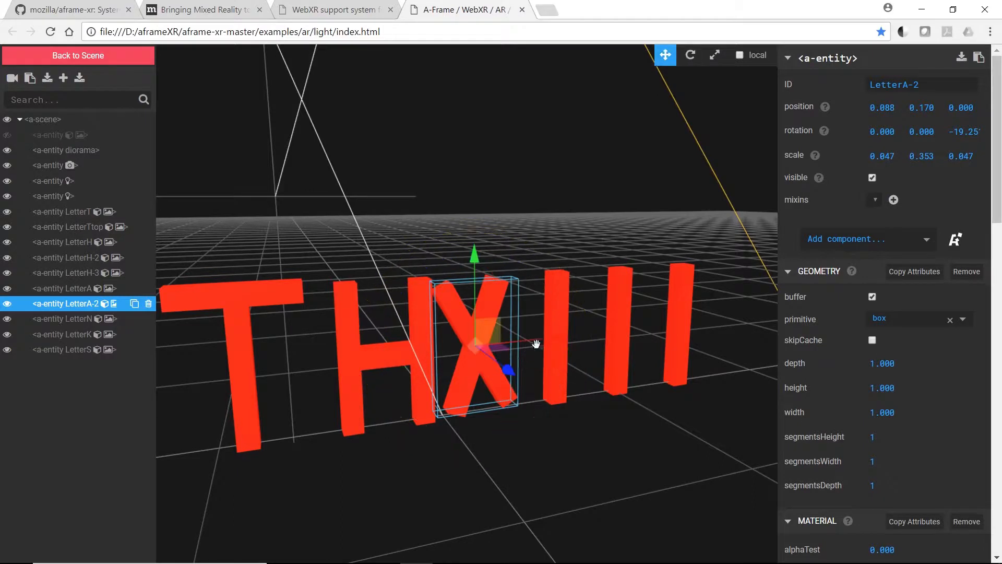
left_click_drag(560, 340, 604, 345)
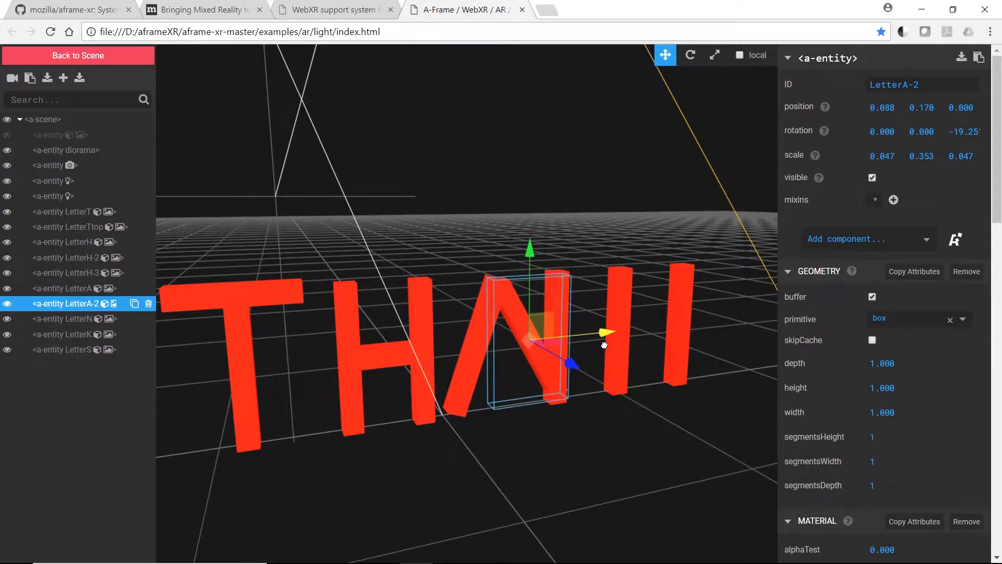
Spread the remaining posts along the X axis, moving LetterN to about 0.408, LetterK to about 0.640 and LetterS further out.
left_click(86, 318)
left_click_drag(633, 334, 666, 332)
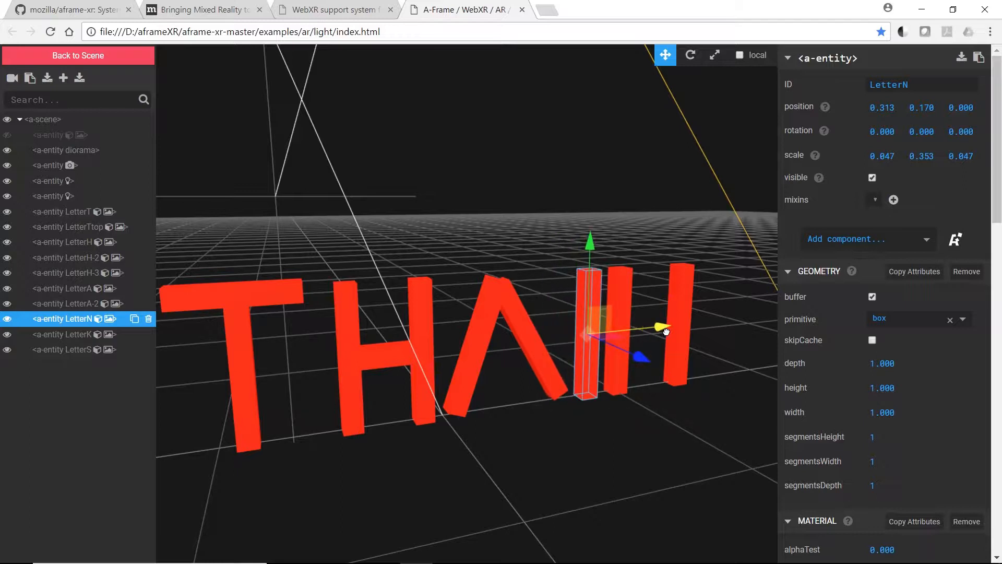
left_click(91, 337)
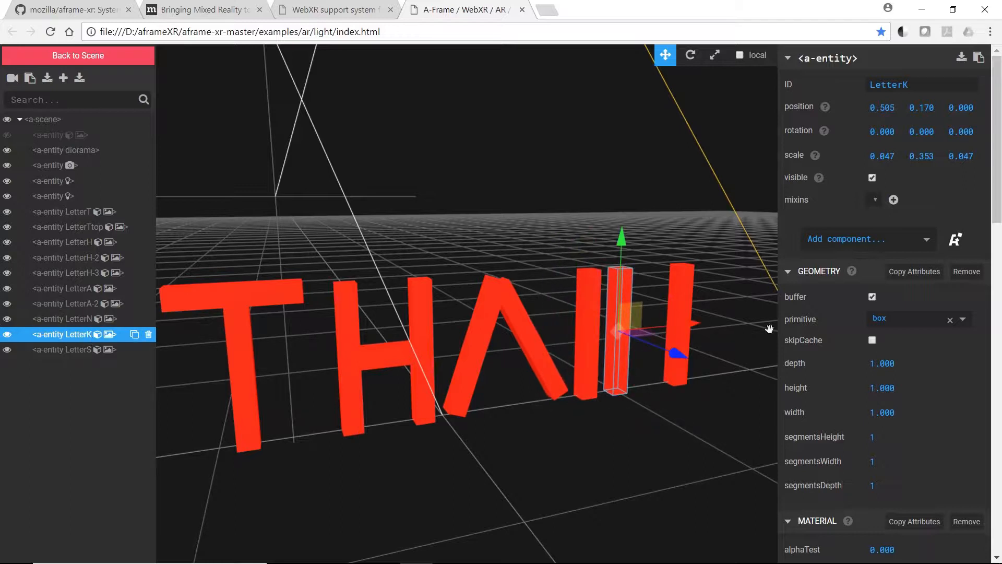
left_click_drag(690, 323, 729, 321)
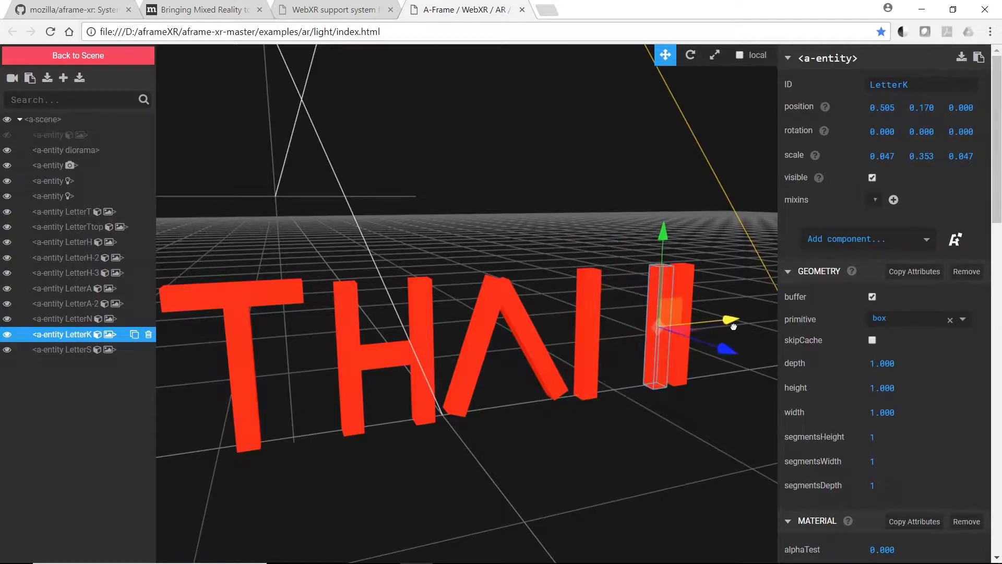
left_click(68, 350)
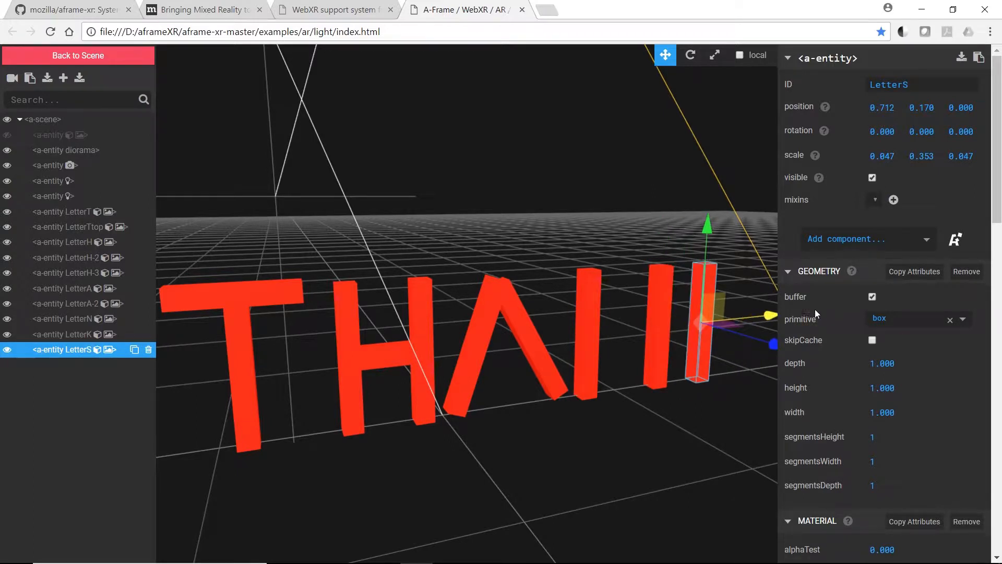
left_click_drag(749, 316, 797, 316)
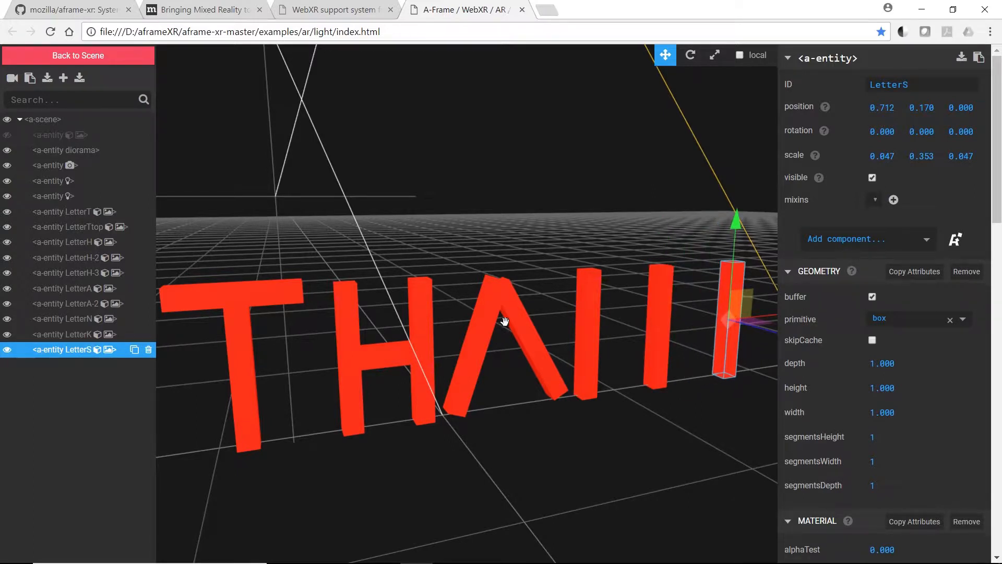
Reduce the LetterA-2 leg's Z rotation to about 22.46 degrees and shift it along the X axis to about 0.207.
left_click(530, 334)
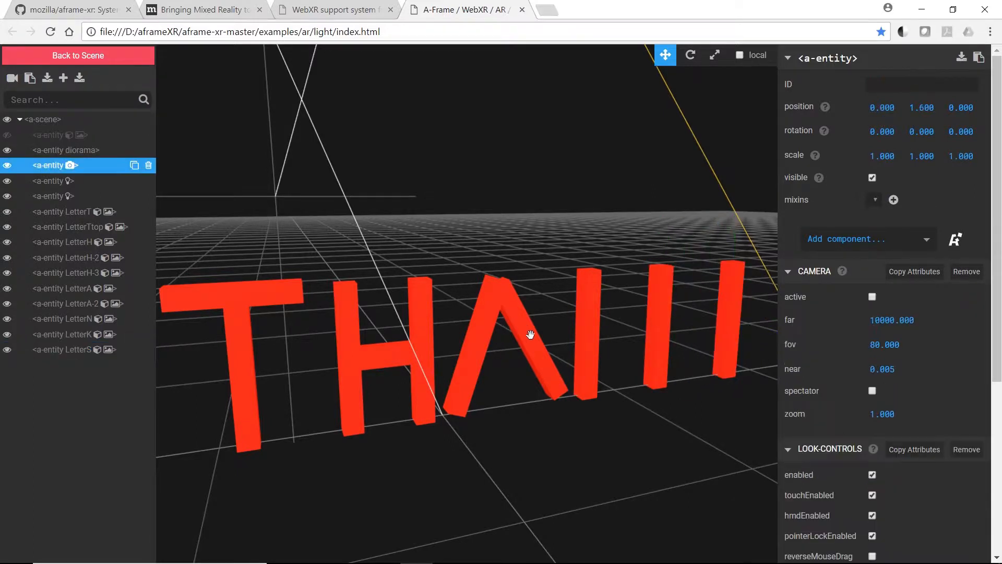
left_click(81, 303)
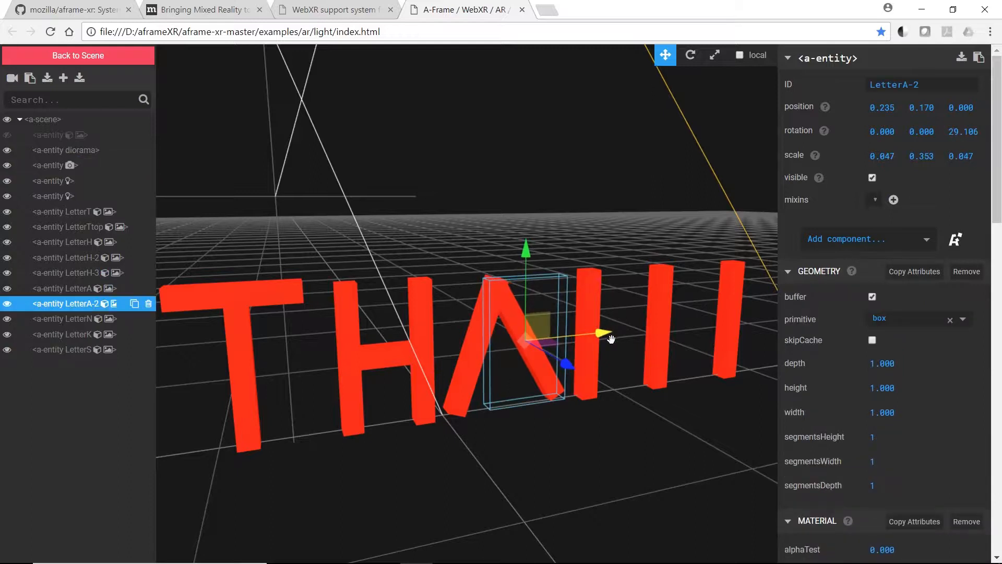
key("e")
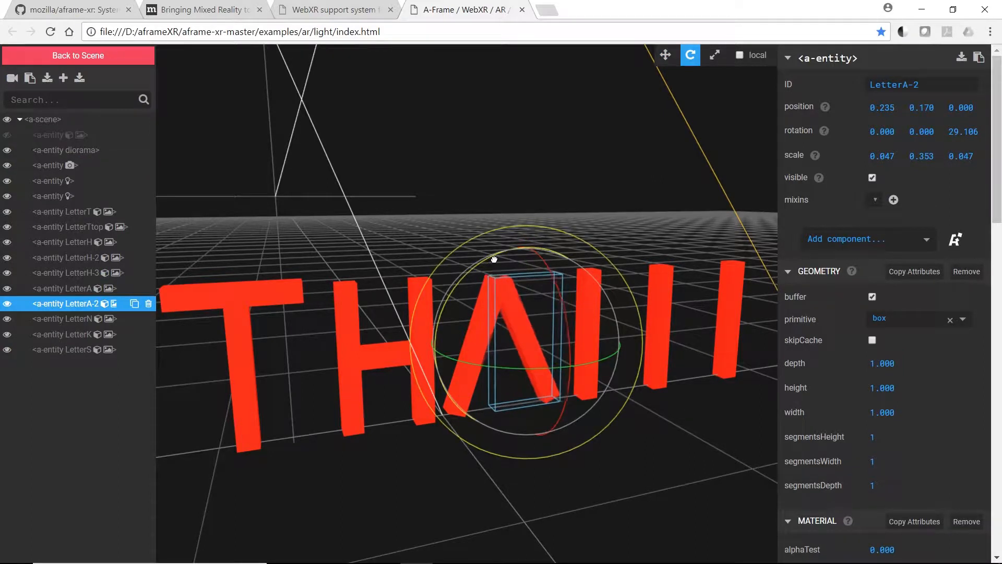
key("w")
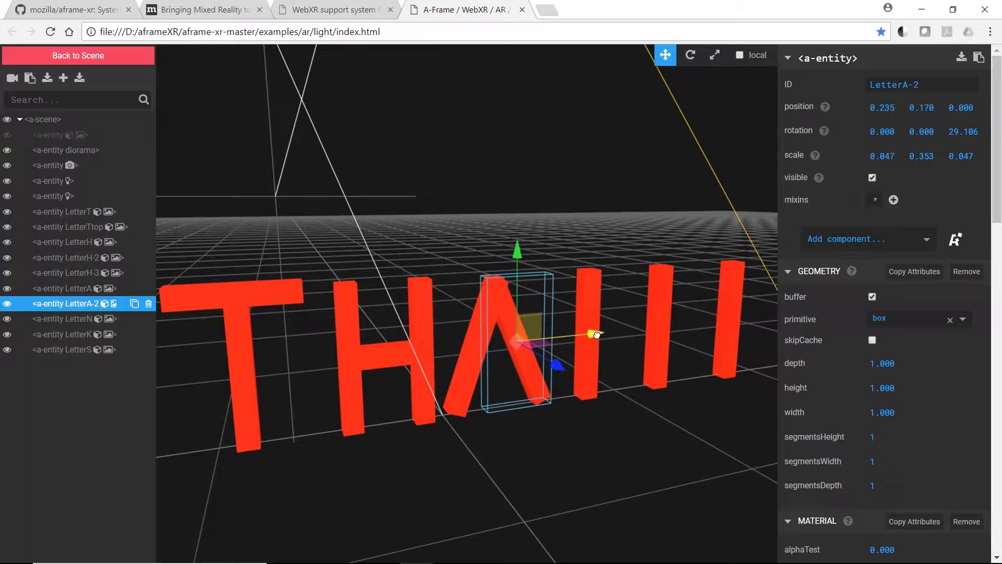
left_click_drag(598, 334, 599, 334)
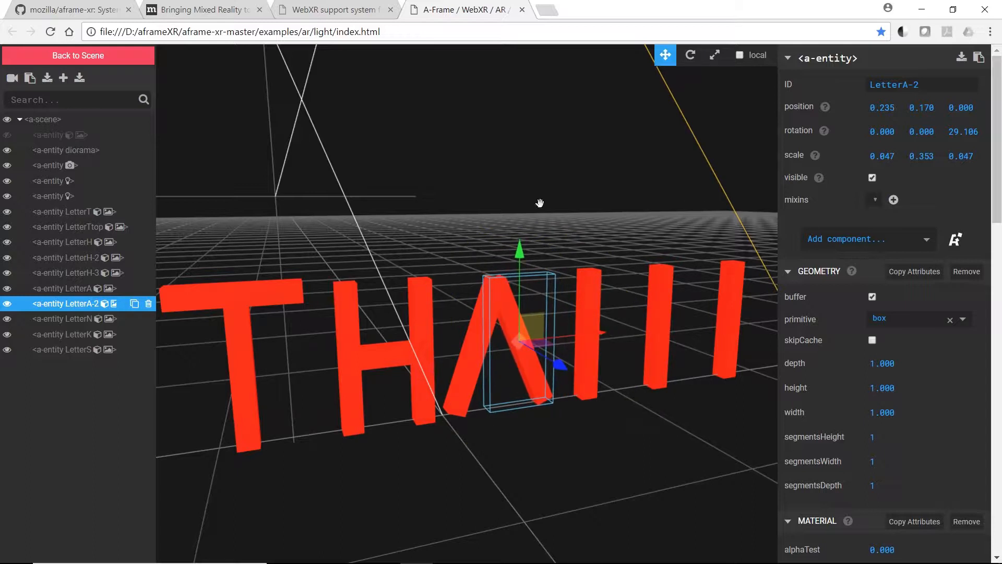
Duplicate the A's second leg, rotate the copy about the Z axis to horizontal and lower it slightly as the crossbar.
left_click(134, 303)
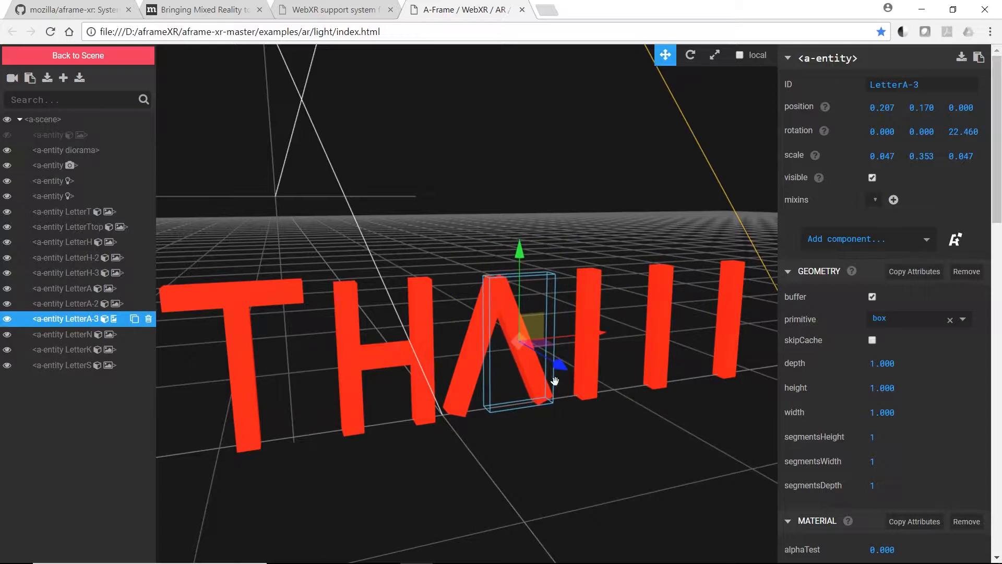
key("e")
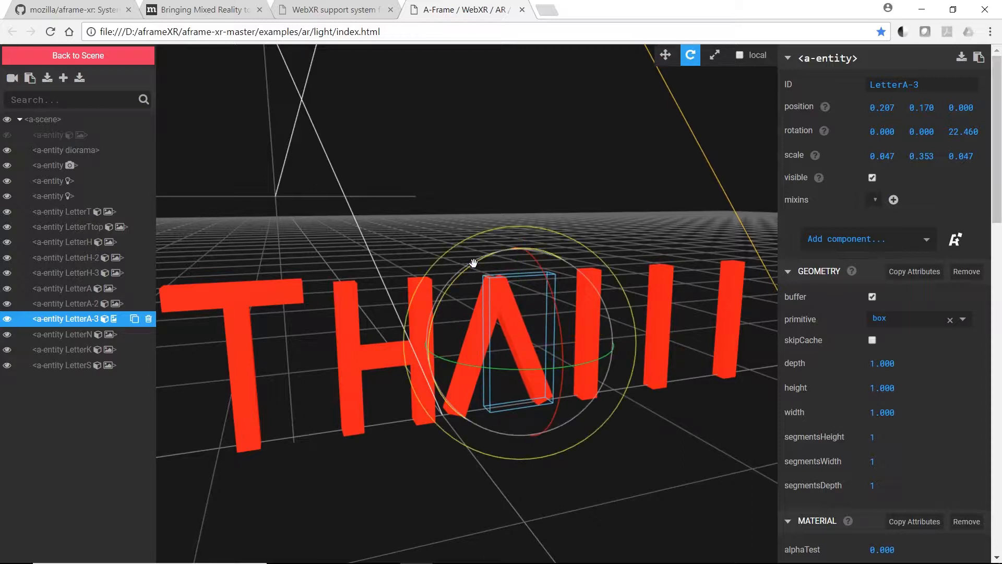
left_click_drag(474, 264, 413, 365)
key("w")
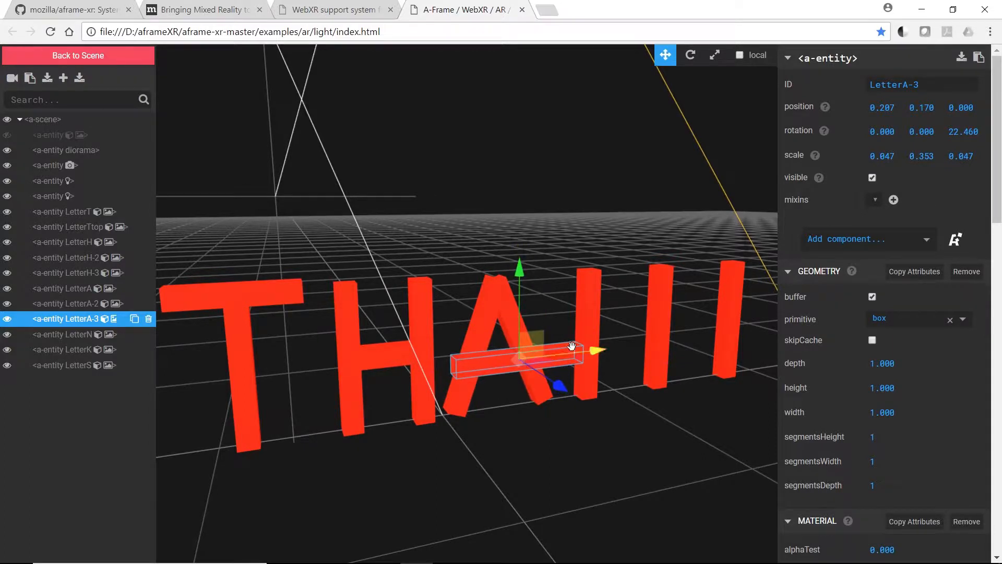
Shorten the A's crossbar along its length and position it along the X and Y axes between the two legs.
key("r")
mouse_move(493, 364)
left_mouse_down()
mouse_move(505, 365)
mouse_move(481, 374)
left_mouse_up()
key("w")
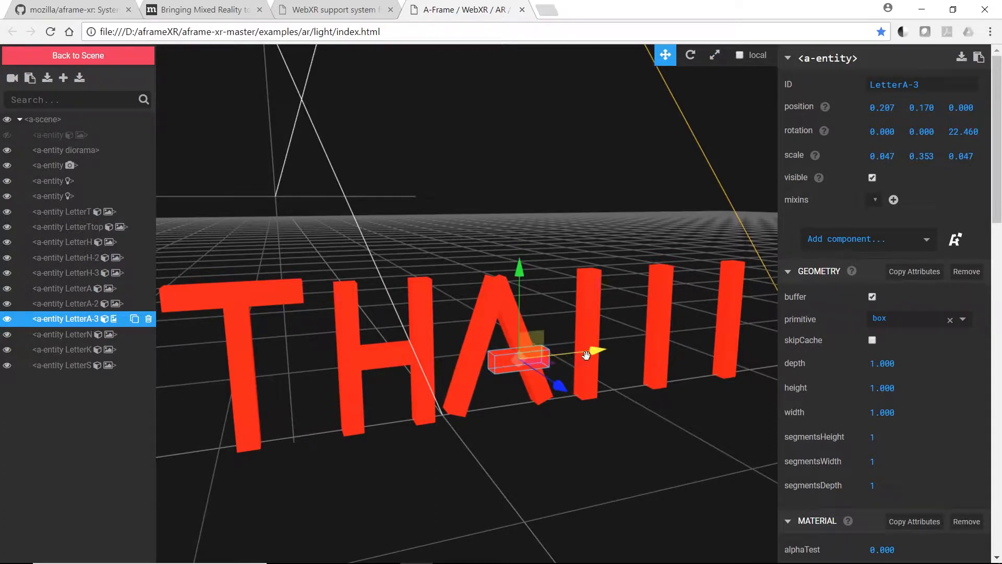
left_click_drag(581, 358, 569, 359)
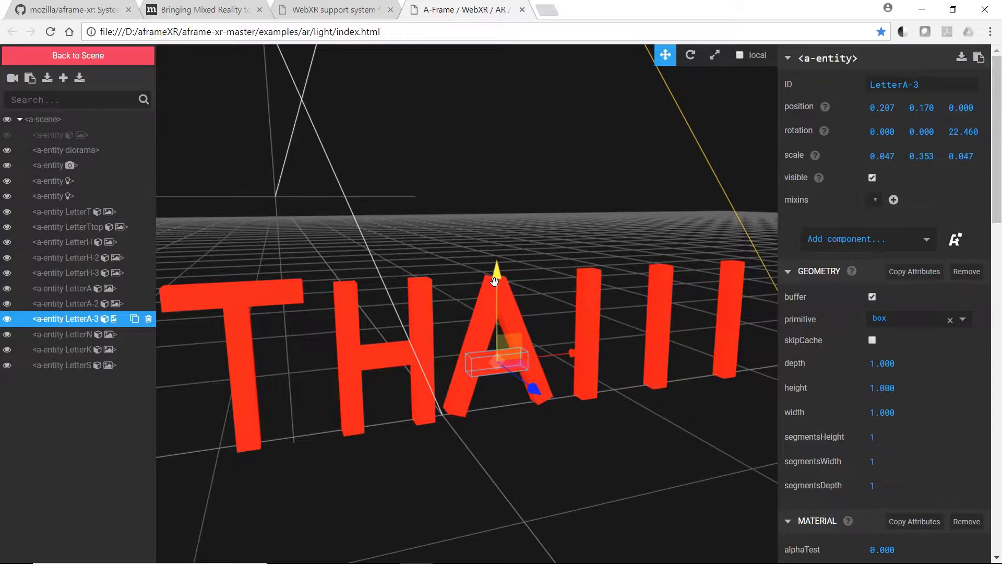
left_click_drag(495, 283, 499, 280)
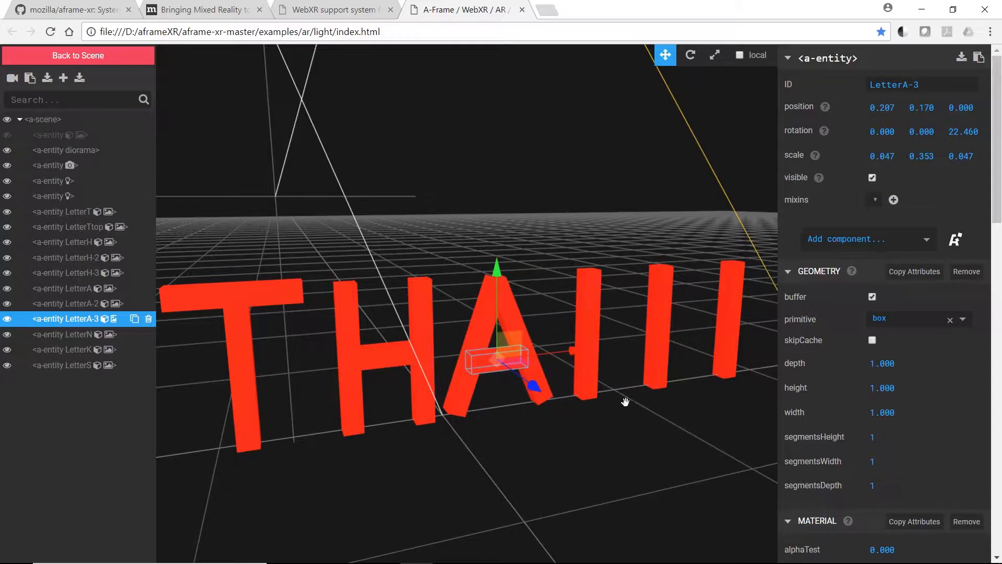
left_click_drag(594, 456, 523, 413)
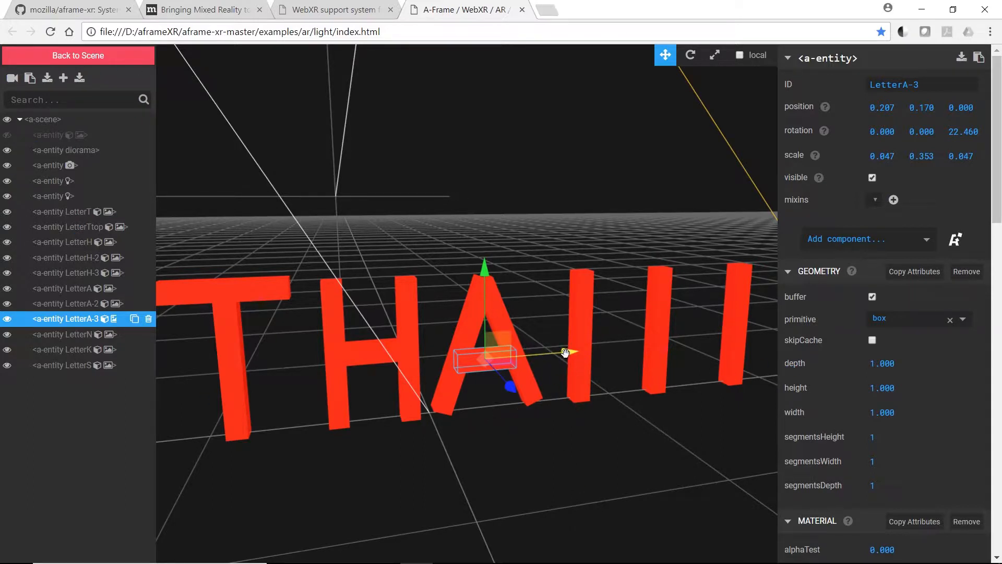
left_click_drag(567, 351, 570, 352)
Move LetterN along the X axis to about 0.358, then duplicate it and place the copy at about 0.532 as the second upright.
left_click(89, 336)
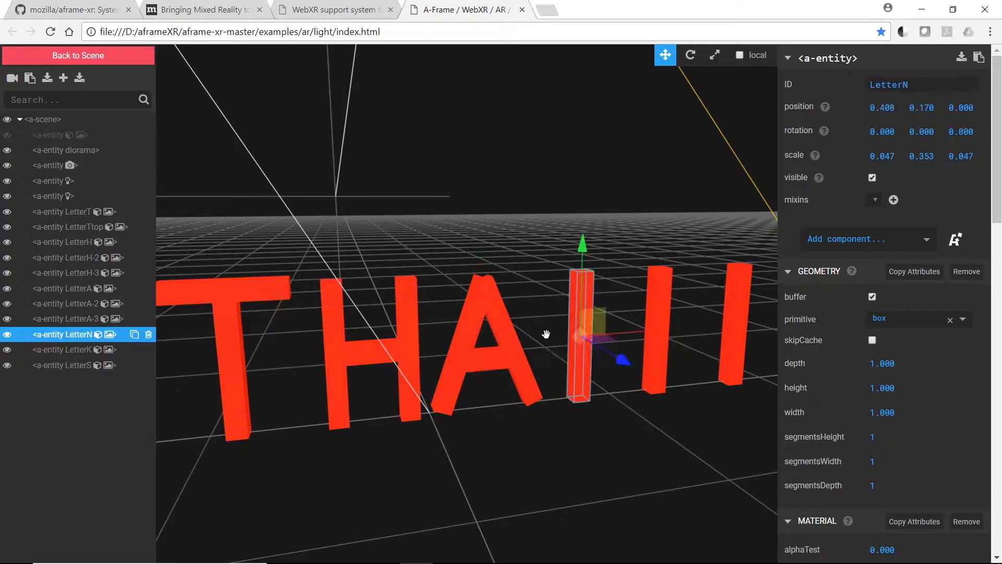
left_click_drag(660, 330, 644, 334)
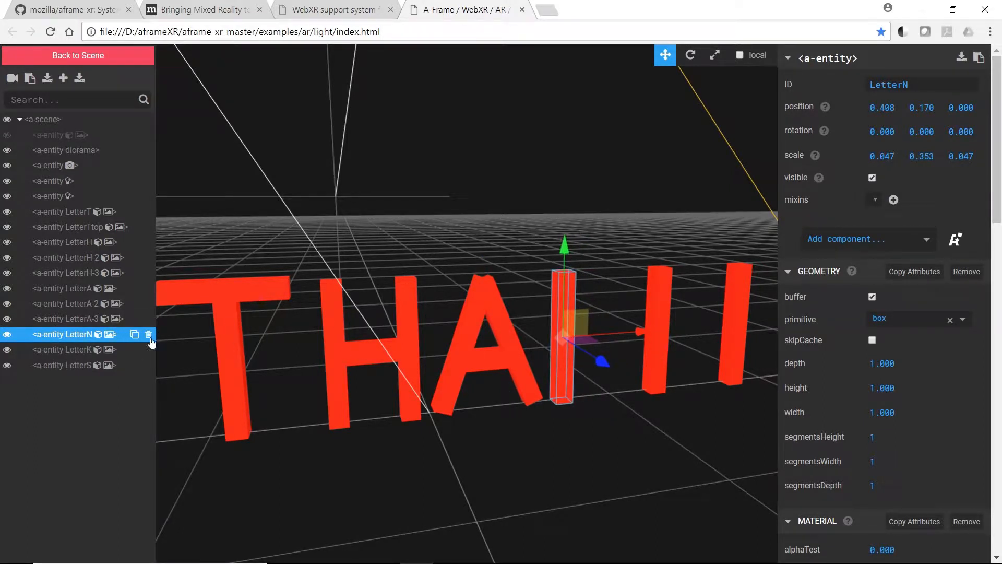
left_click(134, 335)
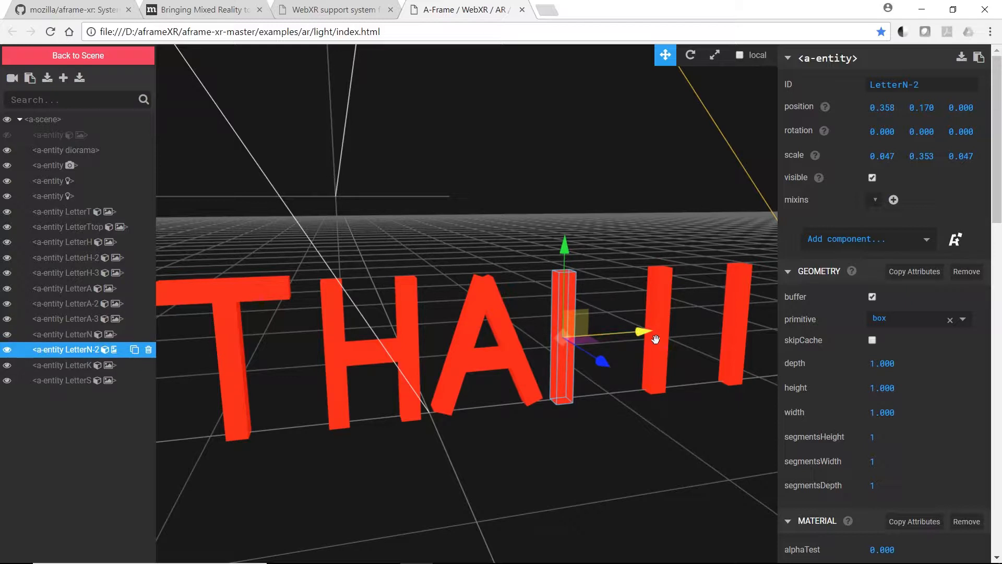
left_click_drag(646, 334, 696, 329)
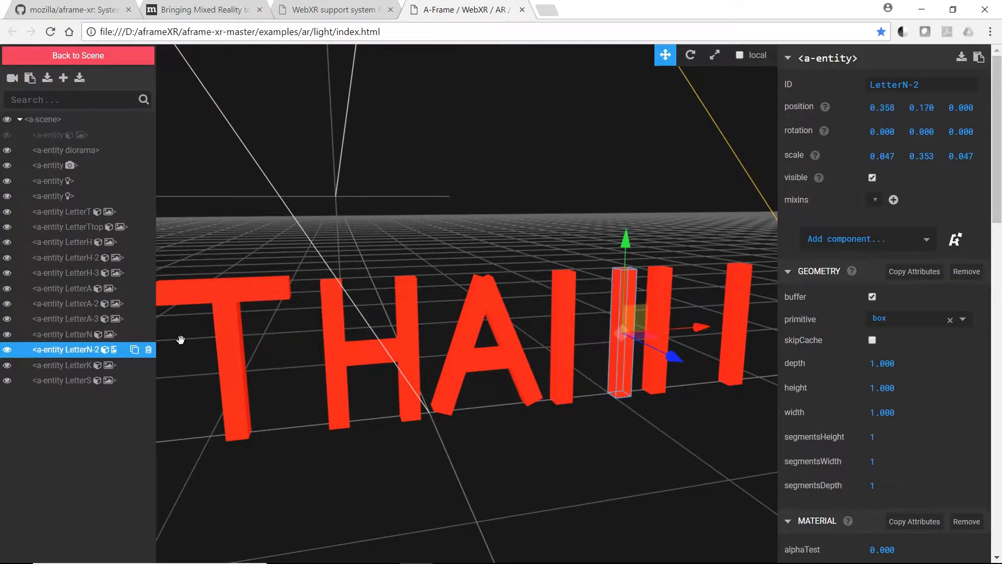
Duplicate the N's second upright, tilt the copy about the Z axis and shift it along X to form the diagonal between the uprights.
left_click(134, 349)
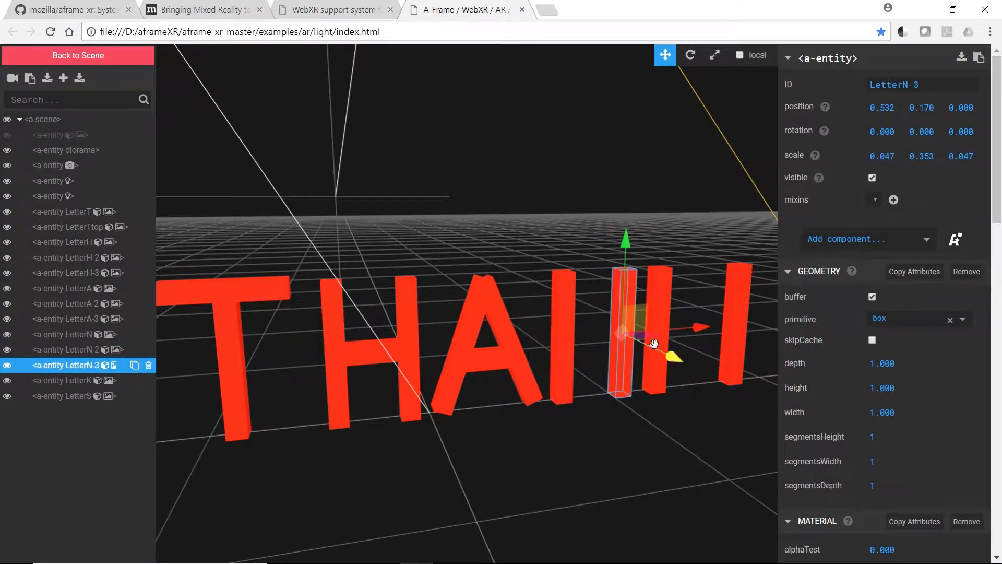
key("e")
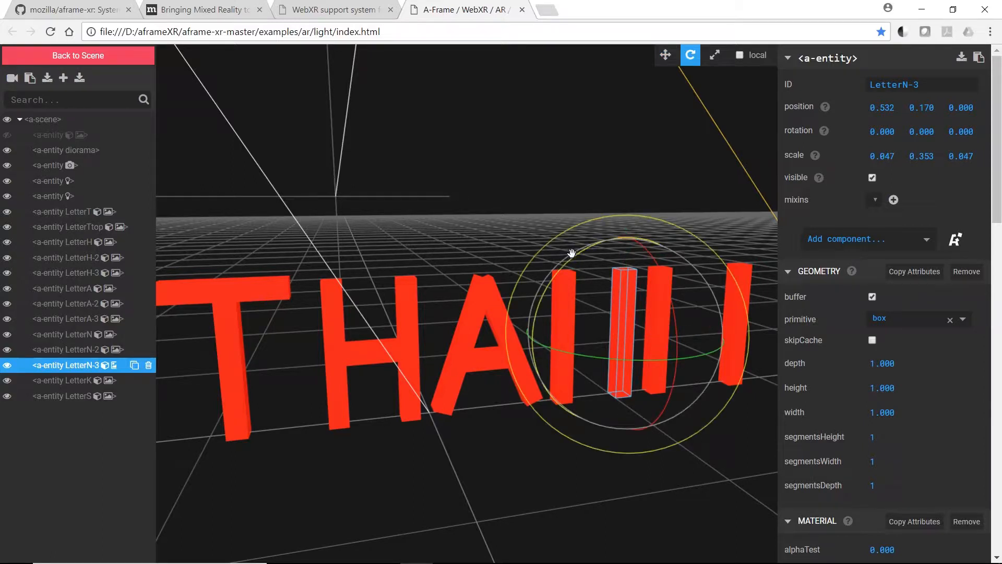
left_click_drag(556, 268, 537, 293)
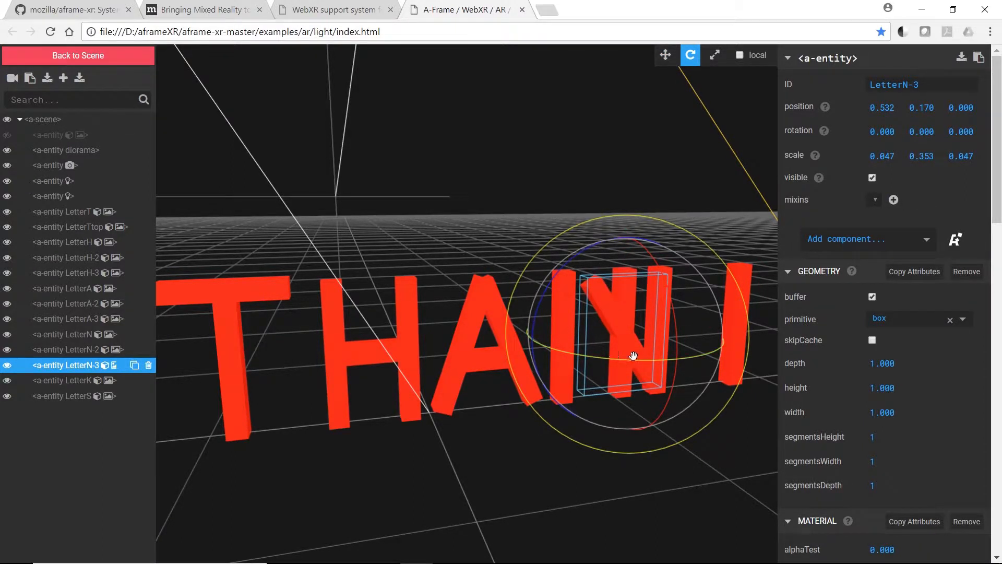
key("w")
left_click_drag(702, 327, 668, 336)
key("e")
left_click_drag(534, 269, 544, 264)
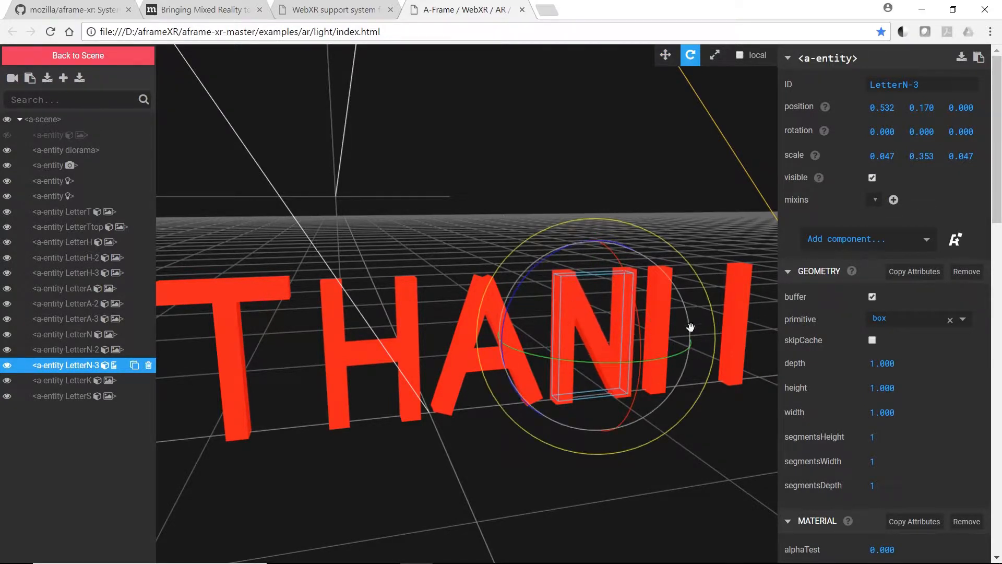
Duplicate the LetterK post, tilt the copy diagonally about the Z axis and shorten it along its length as the K's arm.
left_click(83, 381)
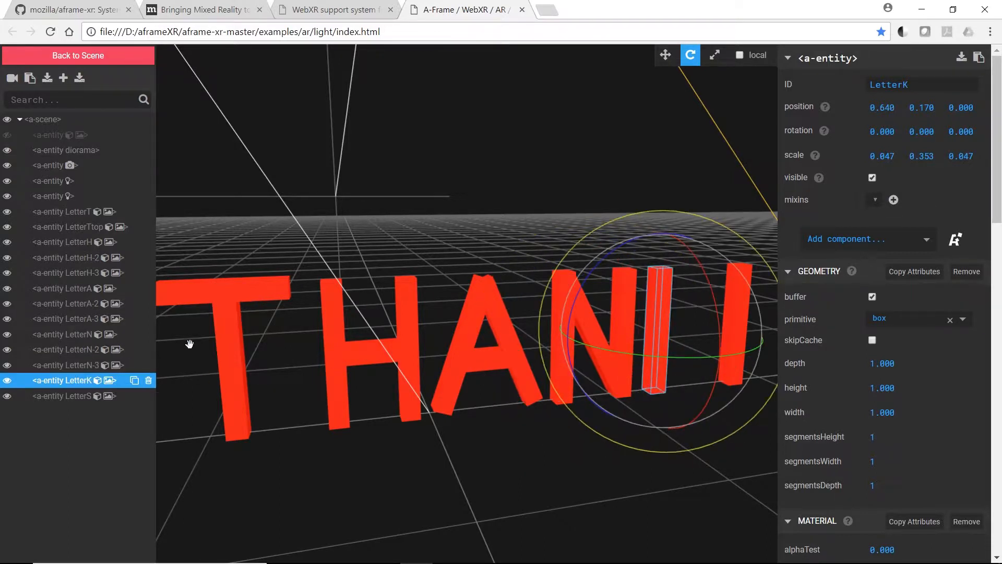
left_click(134, 380)
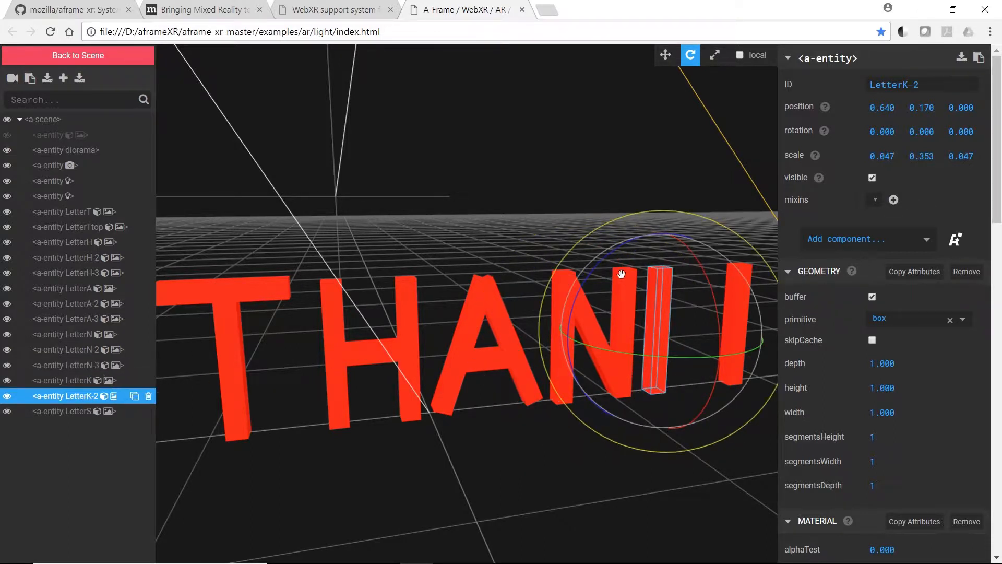
mouse_move(593, 270)
left_mouse_down()
mouse_move(654, 257)
mouse_move(652, 292)
left_mouse_up()
key("r")
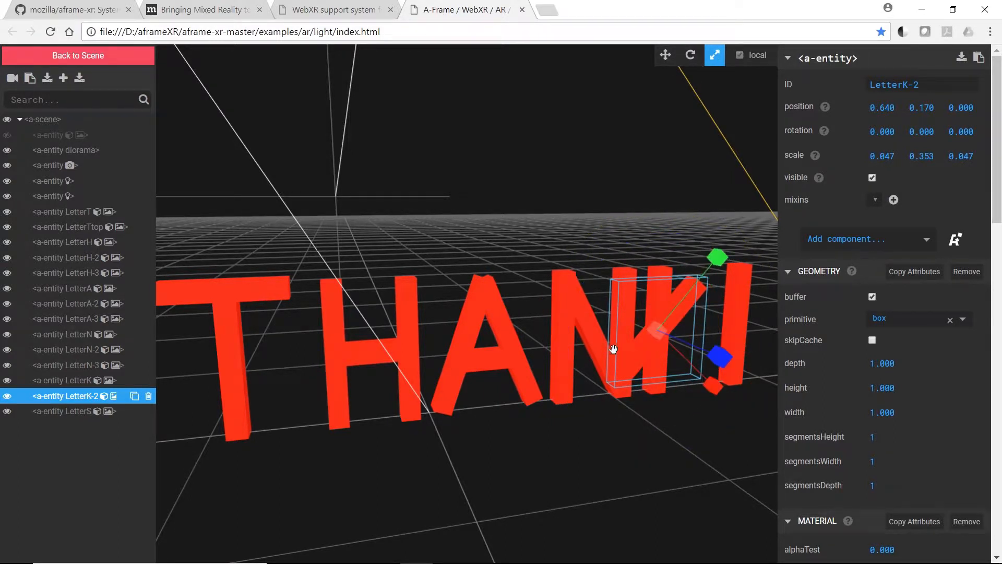
left_click_drag(699, 279, 680, 299)
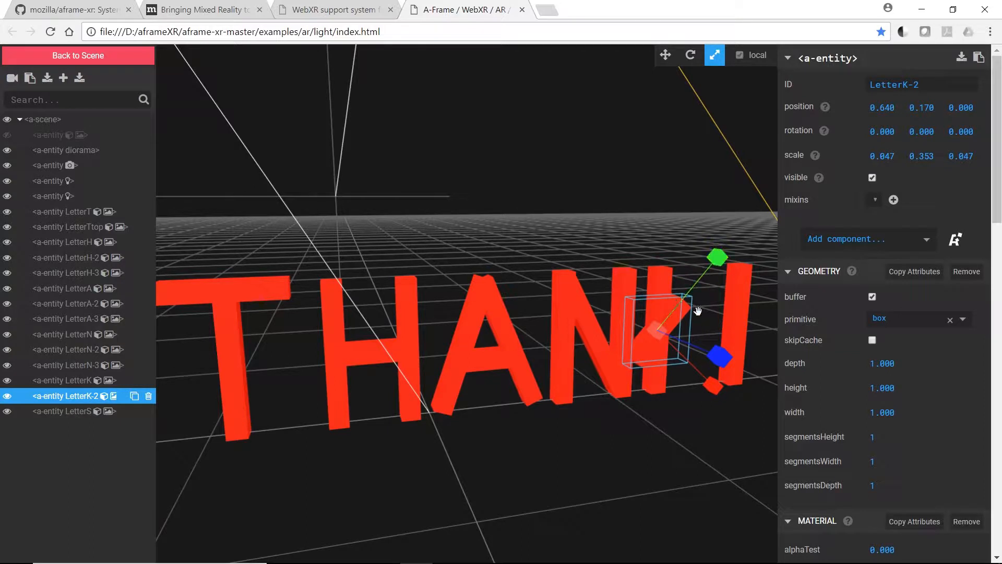
Move the K's diagonal arm along its local Y axis to the upper half of the post, at about X 0.717, Y 0.258.
key("w")
mouse_move(661, 239)
left_mouse_down()
mouse_move(663, 204)
mouse_move(664, 238)
left_mouse_up()
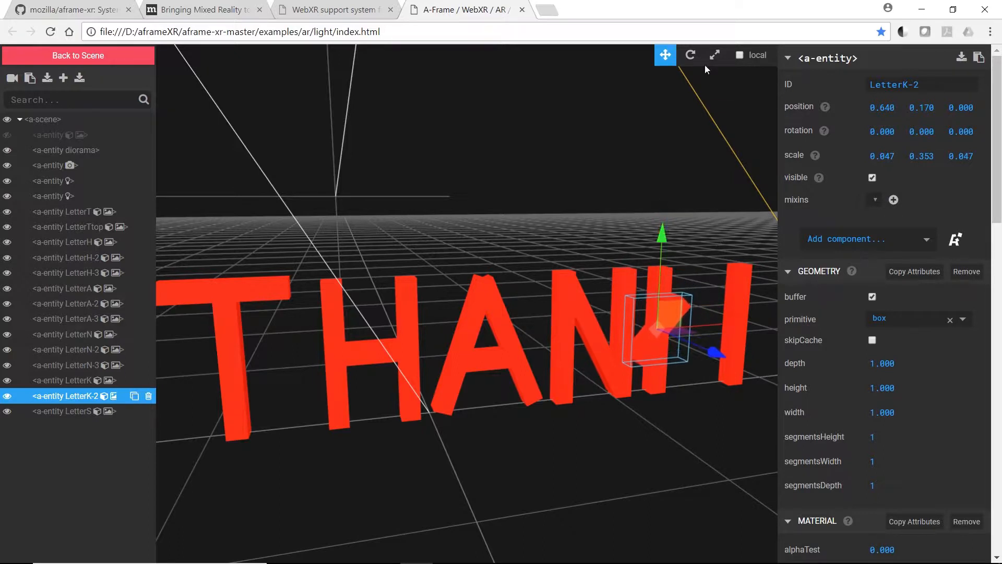
left_click(739, 56)
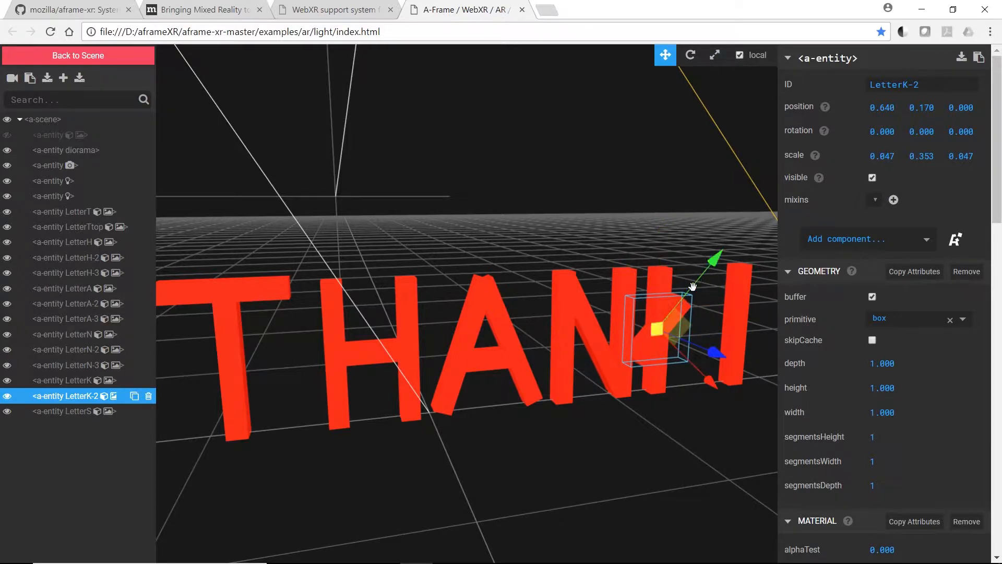
left_click_drag(716, 261, 749, 239)
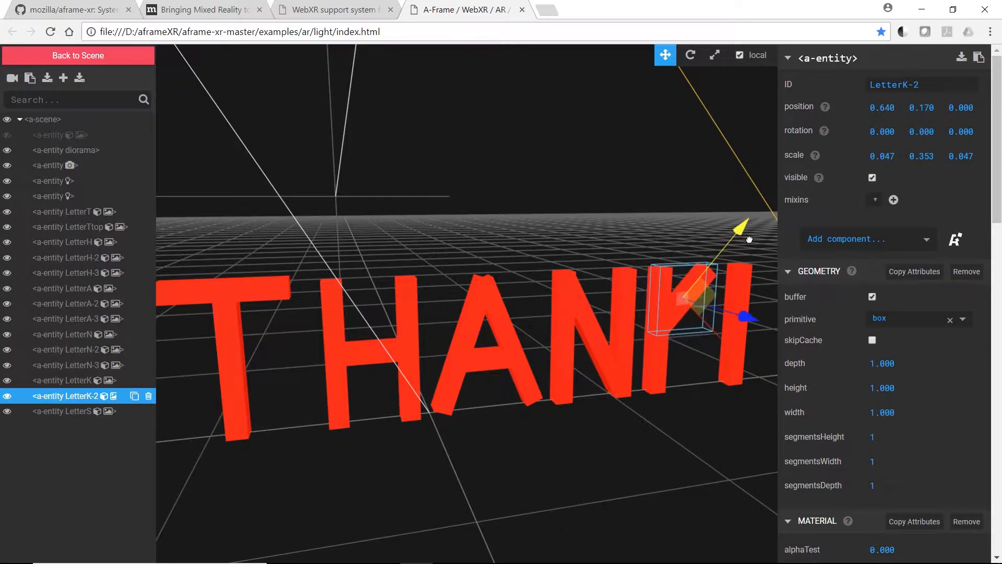
left_click_drag(722, 391, 671, 437)
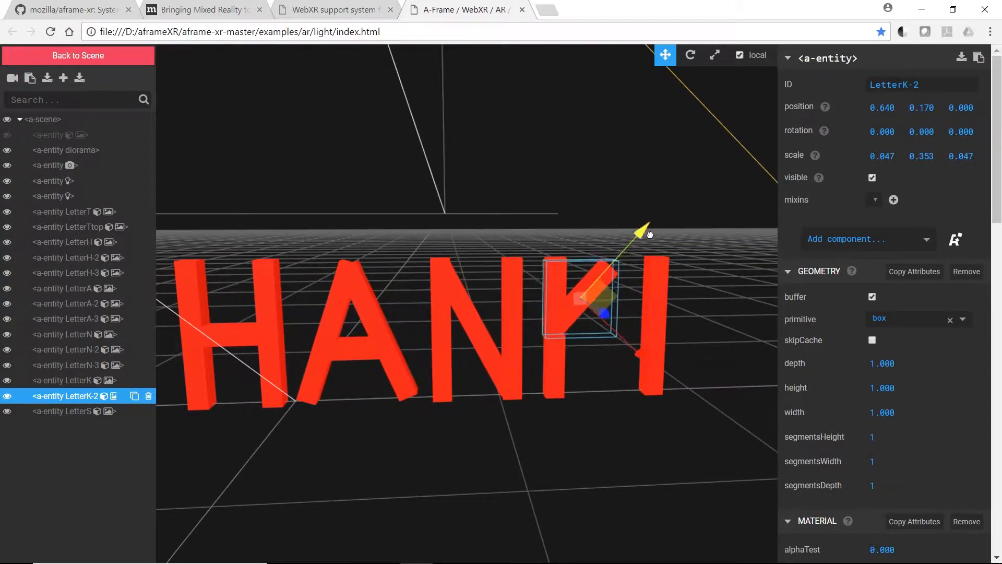
Duplicate the K's upper arm and rotate the copy about the Z axis to about 47.04 degrees.
left_click(134, 397)
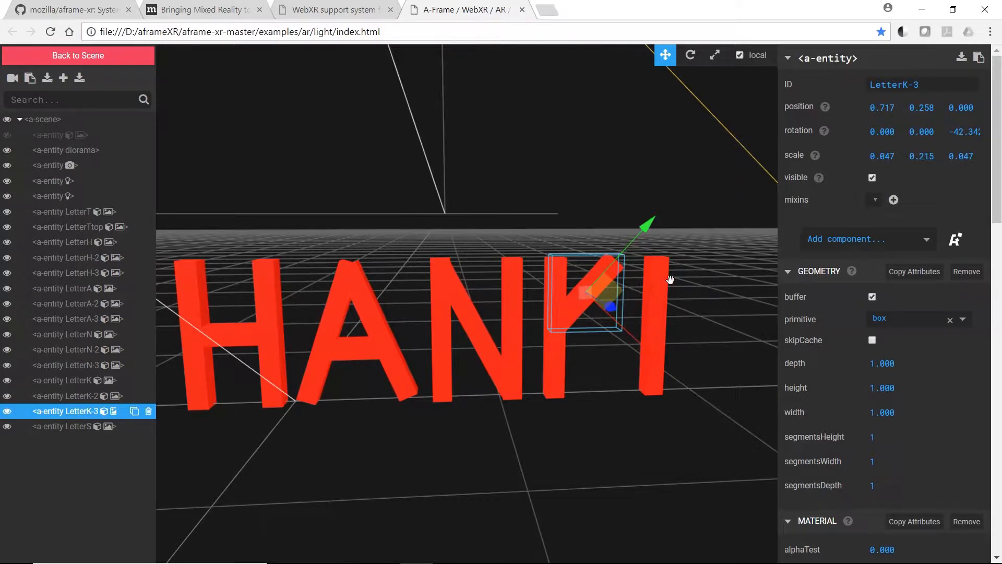
key("e")
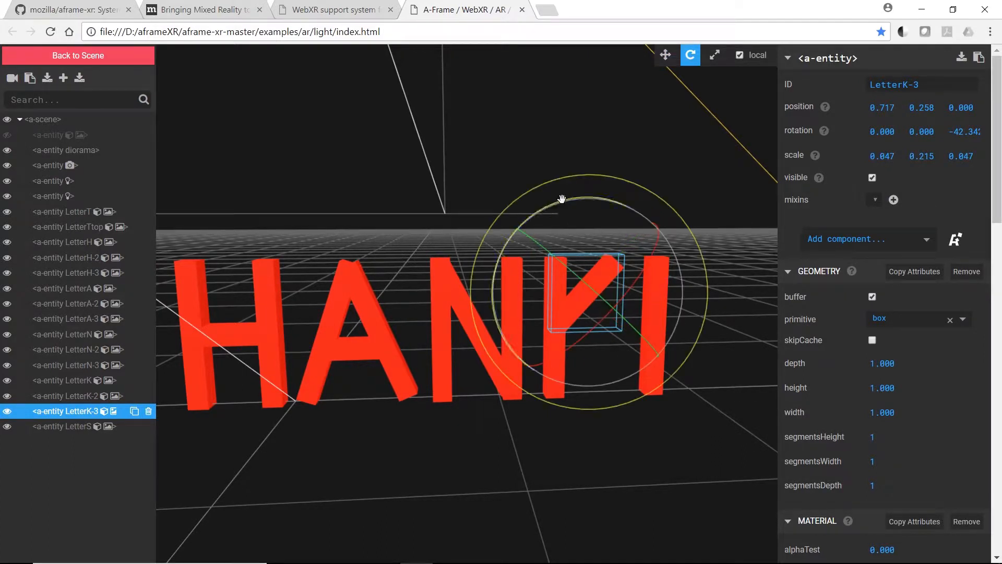
left_click_drag(562, 199, 325, 363)
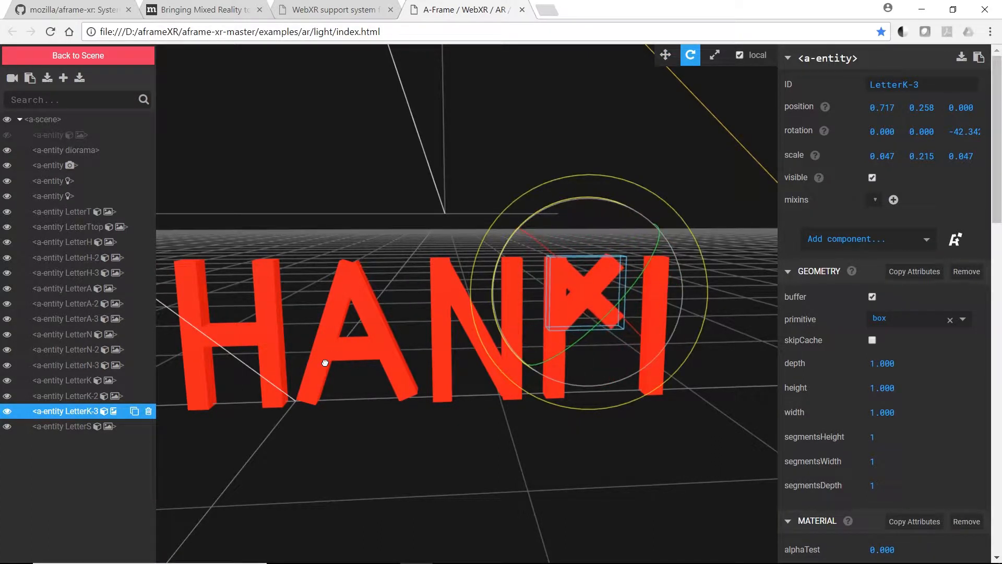
Lower the rotated copy along the world Y axis and shift it along its local Y axis to form the K's lower leg.
left_click(739, 55)
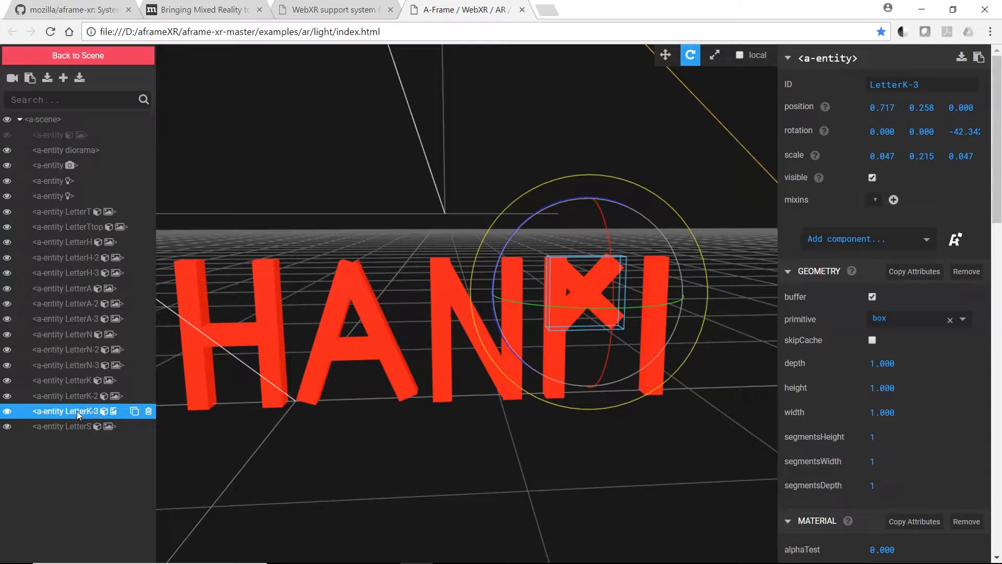
key("w")
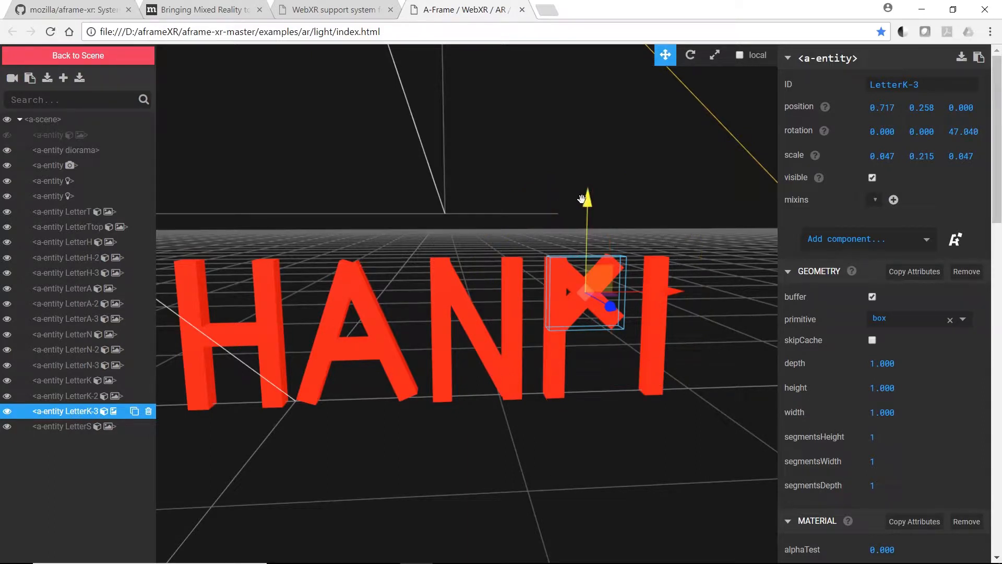
left_click_drag(582, 199, 597, 262)
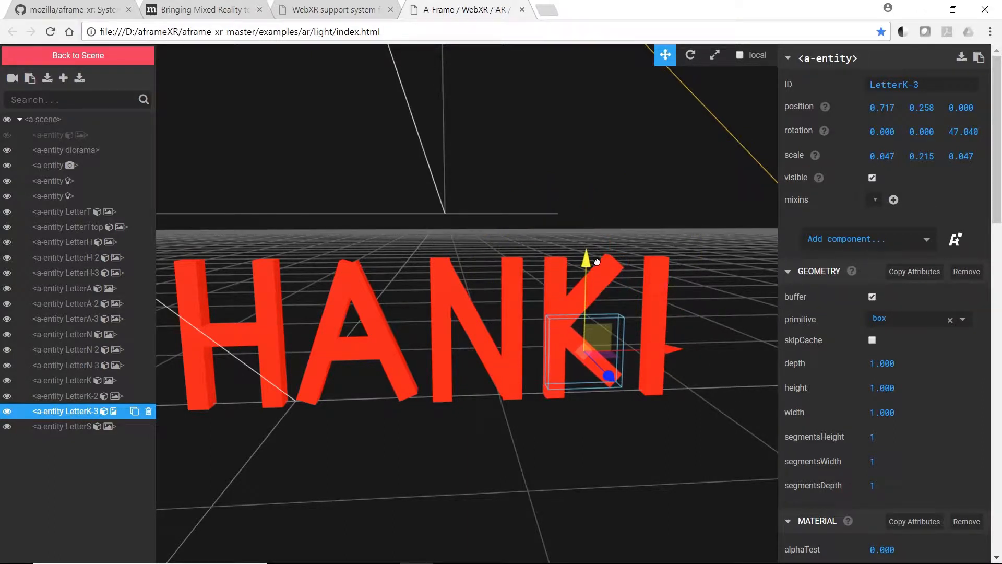
left_click(740, 55)
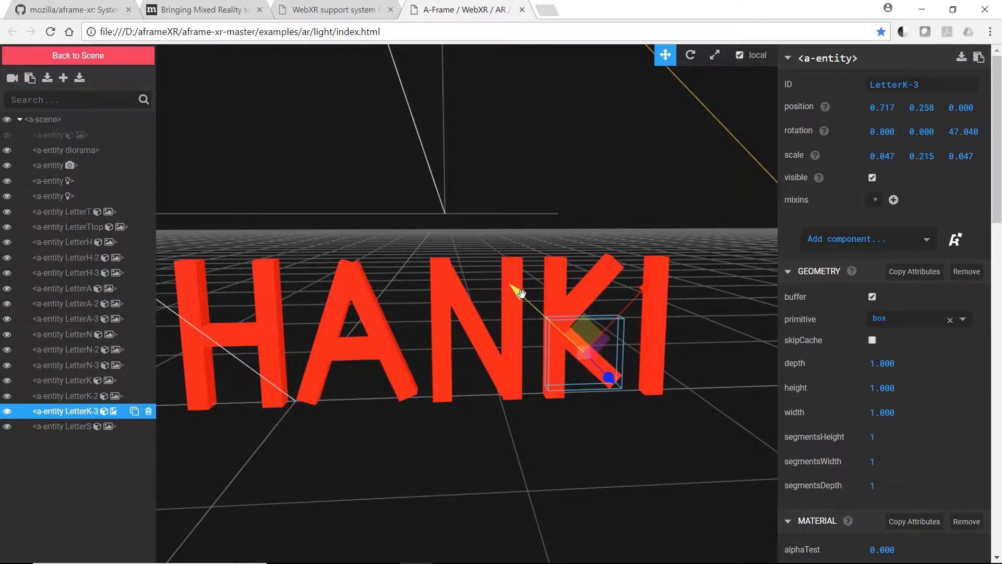
left_click_drag(518, 292, 533, 302)
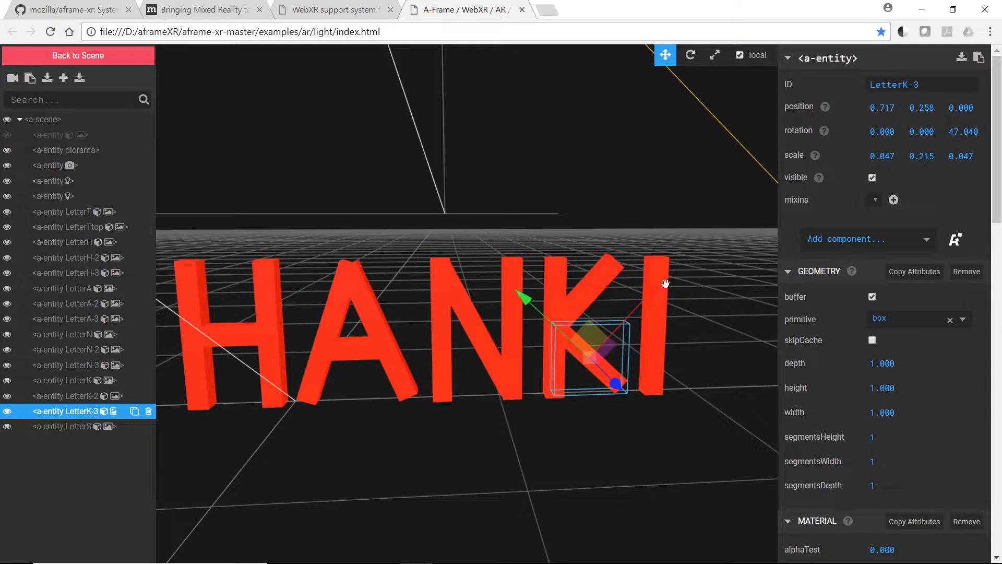
Shorten the LetterS post to a Y scale of about 0.155 and place it at about X 0.881, Y 0.266.
left_click(71, 427)
left_click_drag(748, 326, 741, 325)
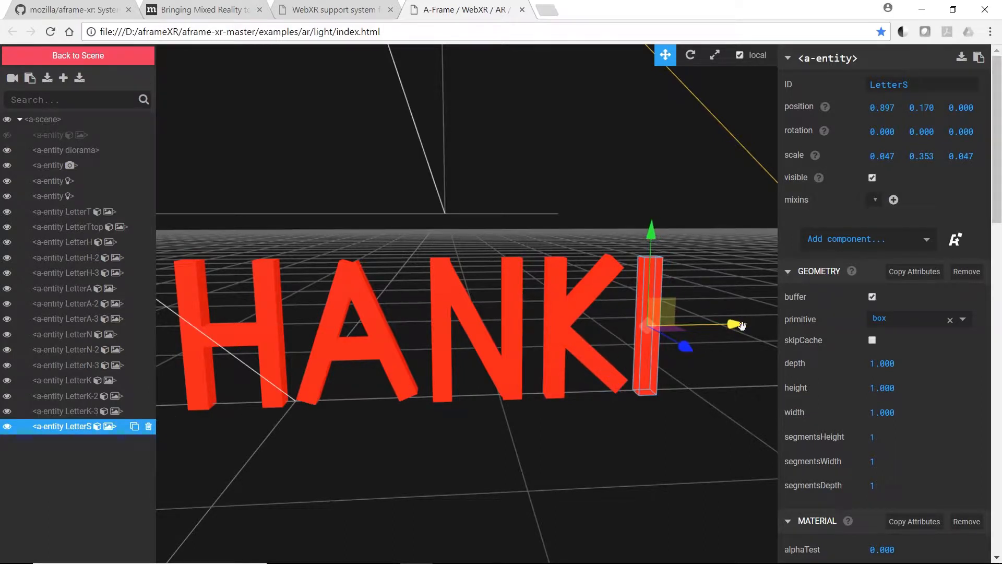
key("r")
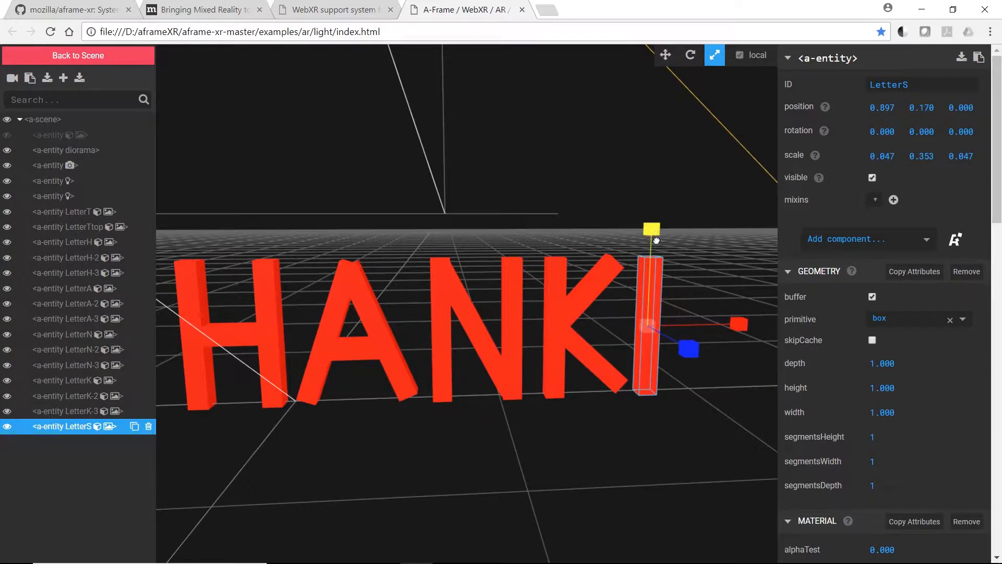
left_click_drag(658, 283, 656, 311)
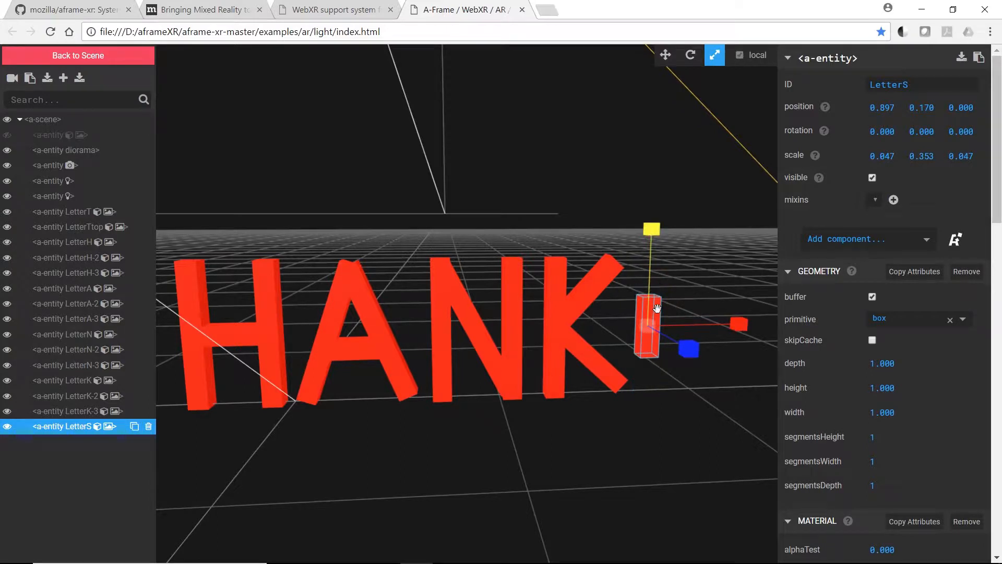
key("w")
left_click_drag(661, 232, 671, 194)
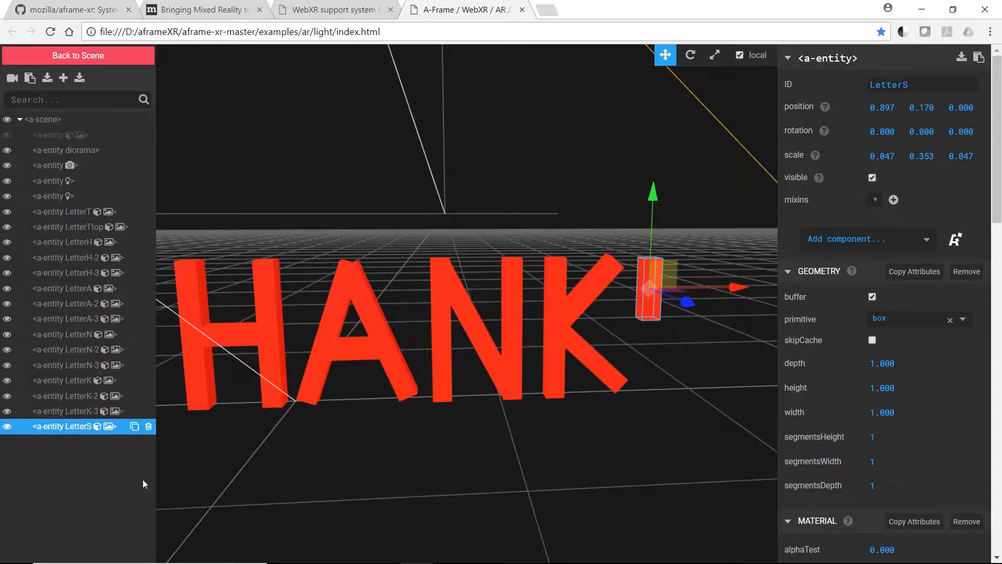
Duplicate the short LetterS post and place the copy at about X 1.008, Y 0.076 as the S's lower upright.
left_click(135, 426)
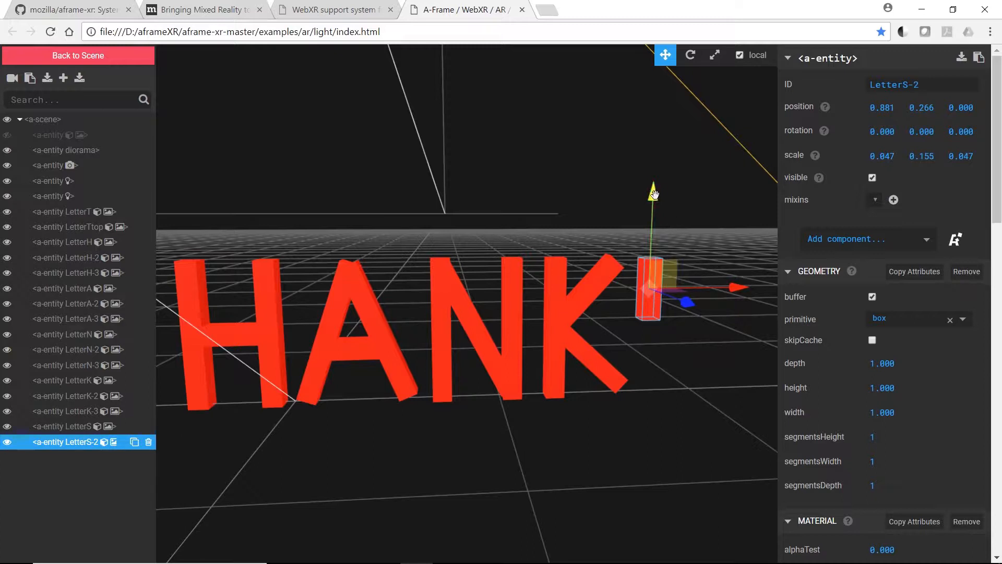
mouse_move(652, 207)
left_mouse_down()
mouse_move(652, 278)
mouse_move(668, 304)
left_mouse_up()
left_click_drag(733, 360, 796, 364)
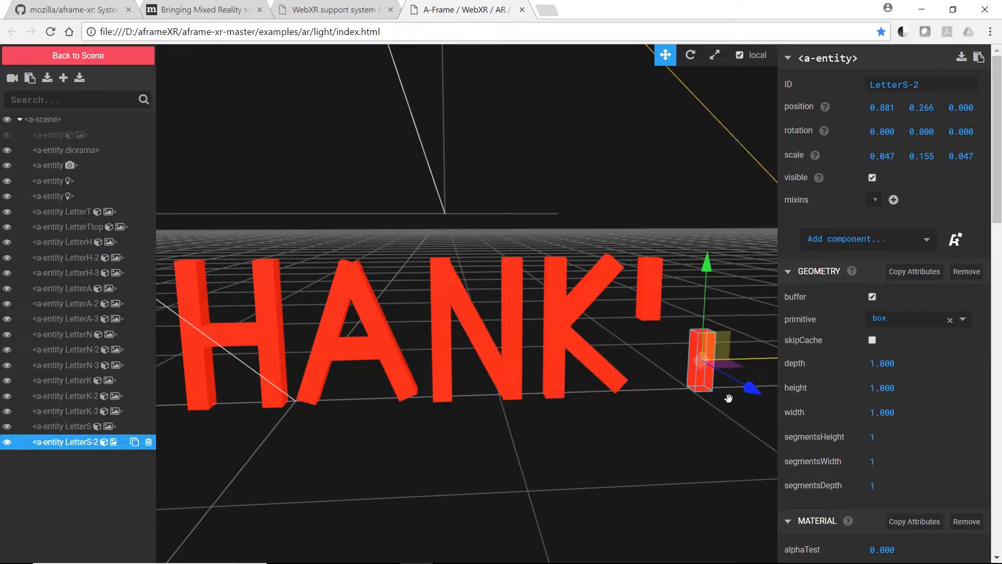
right_click_drag(727, 398, 479, 407)
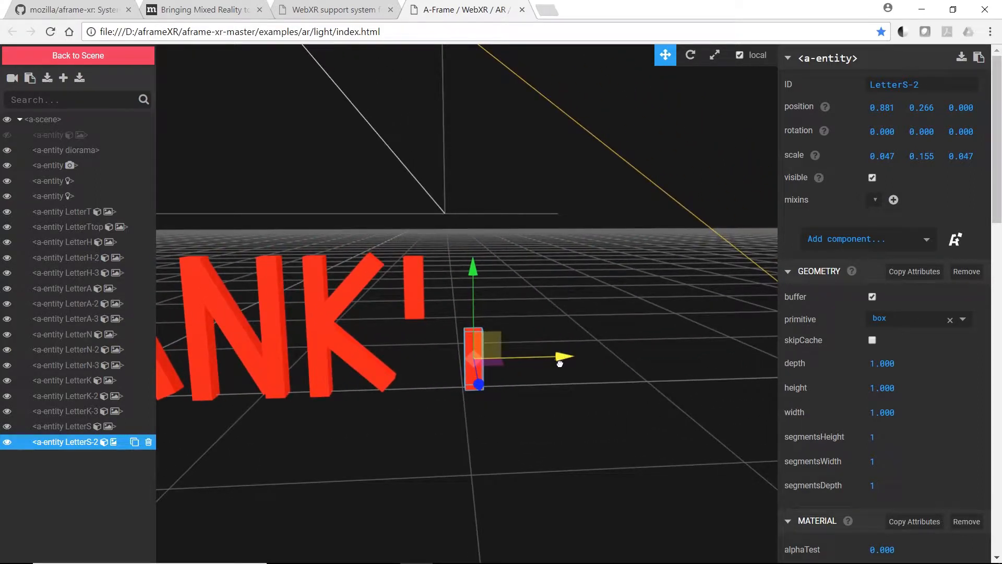
left_click_drag(565, 353, 560, 358)
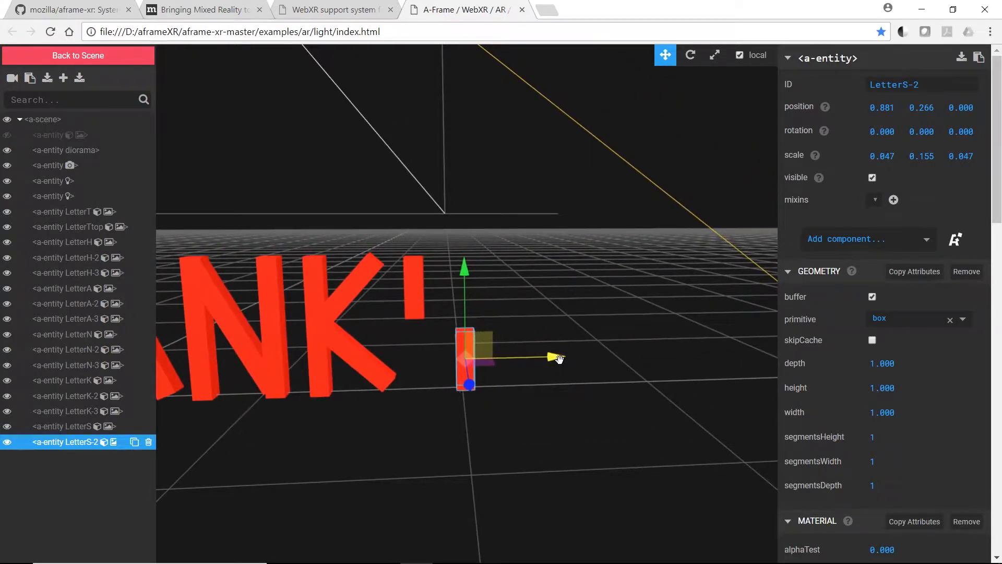
Duplicate the S's lower upright, rotate the copy about the Z axis to about 89.27 degrees and place it between the two uprights.
left_click(134, 443)
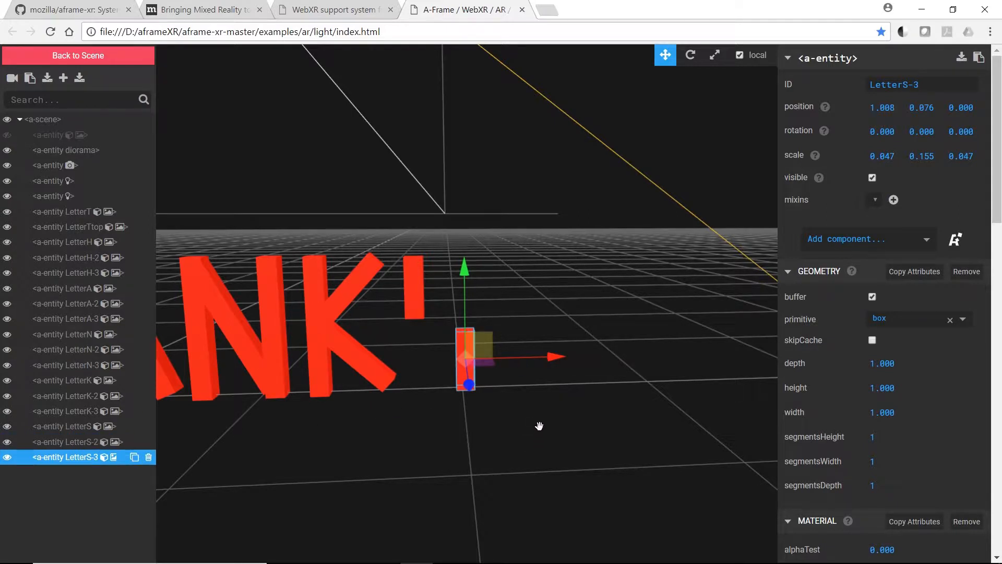
key("e")
left_click_drag(515, 277, 373, 309)
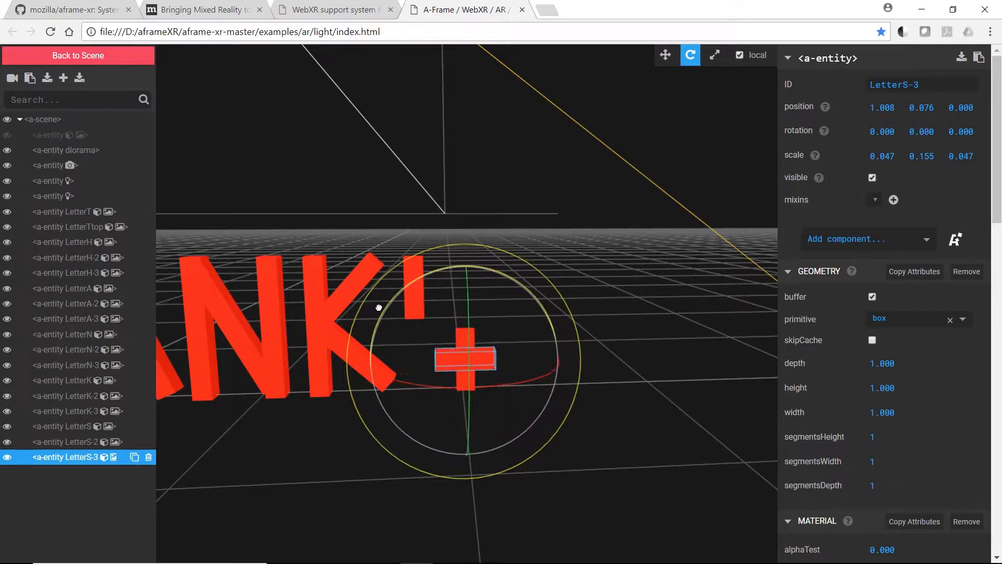
key("w")
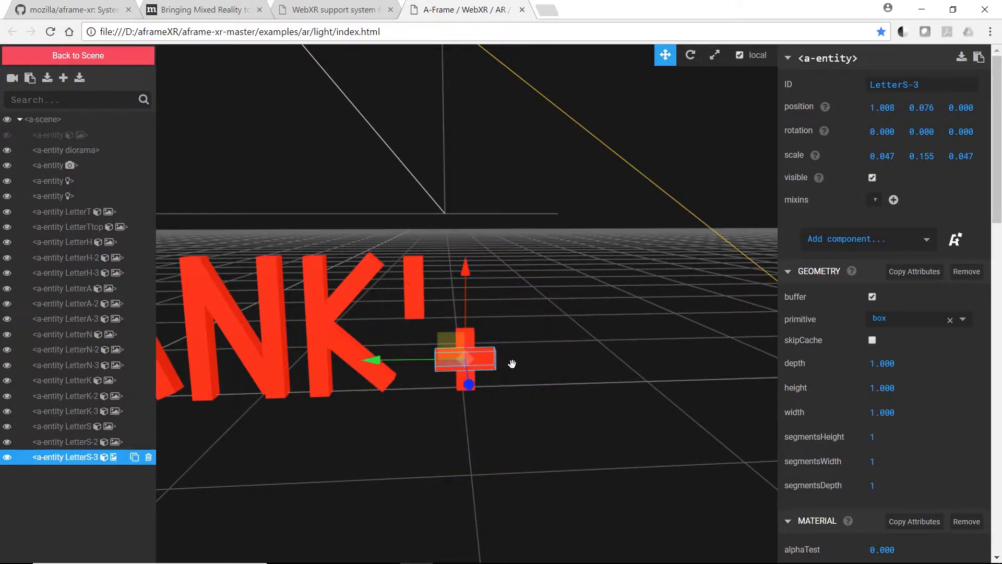
left_click_drag(348, 366, 345, 366)
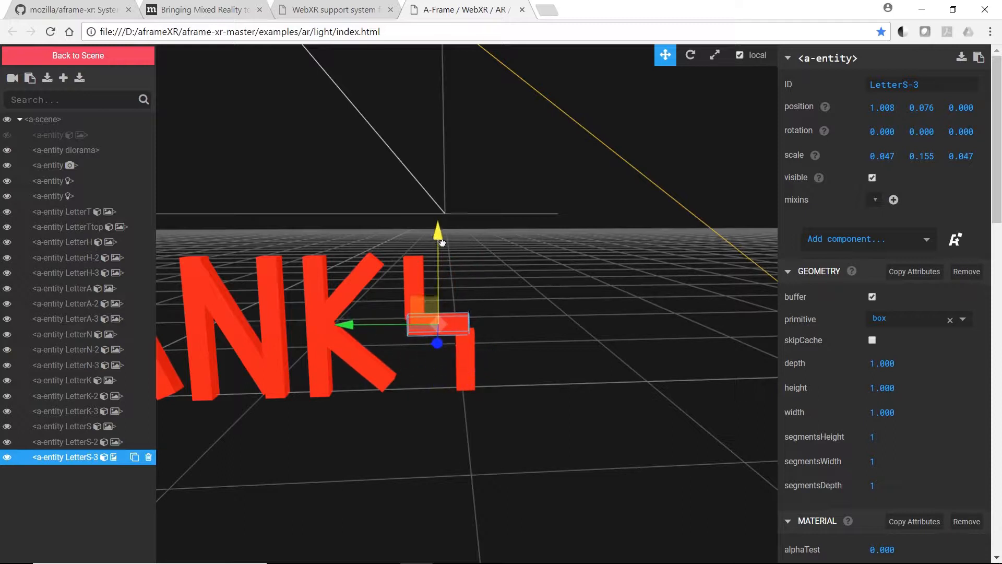
Lengthen the S's middle bar to a Y scale of about 0.174 and align it at about X 0.945, Y 0.180.
key("r")
left_click_drag(337, 324, 343, 326)
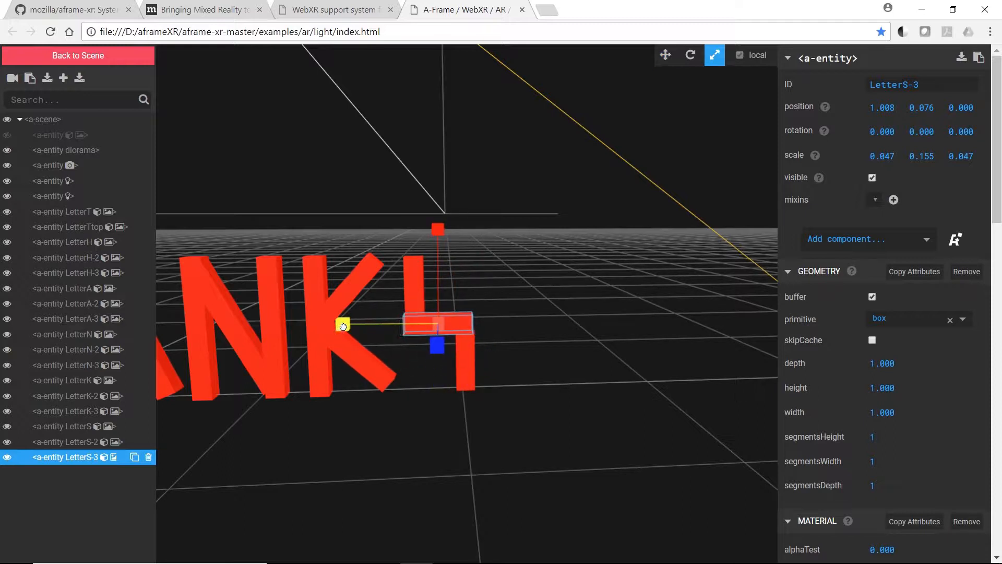
key("w")
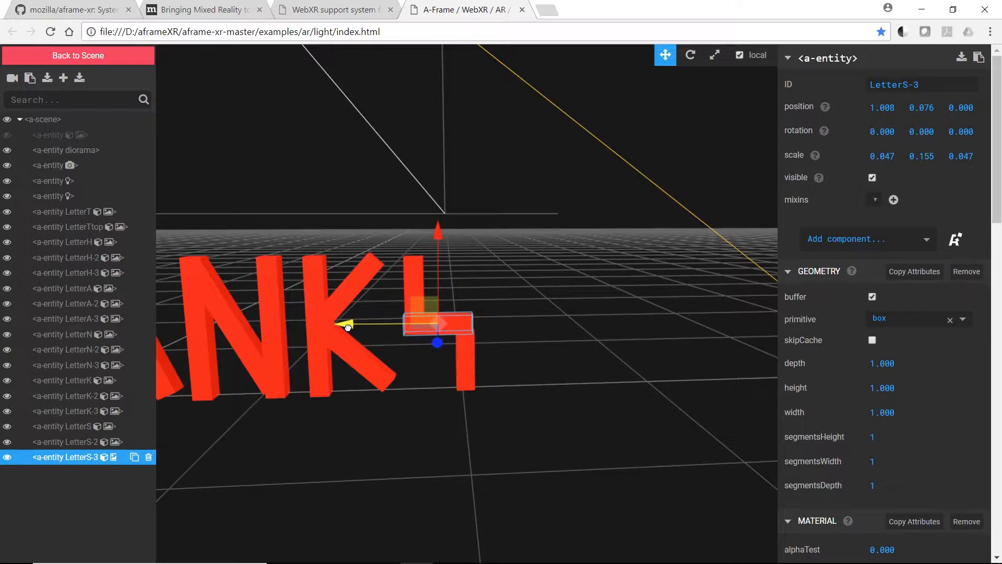
left_click_drag(347, 327, 350, 327)
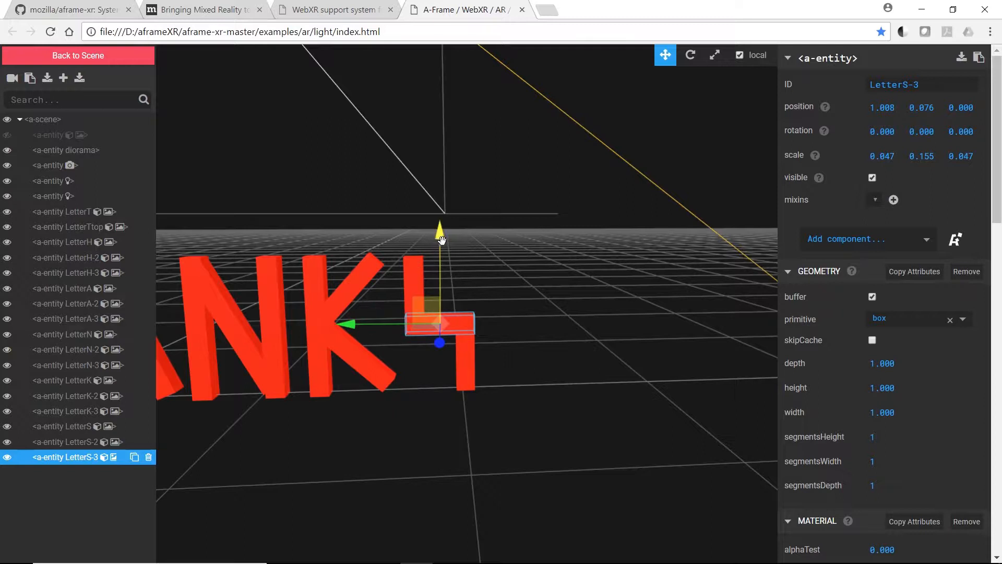
left_click_drag(446, 241, 446, 238)
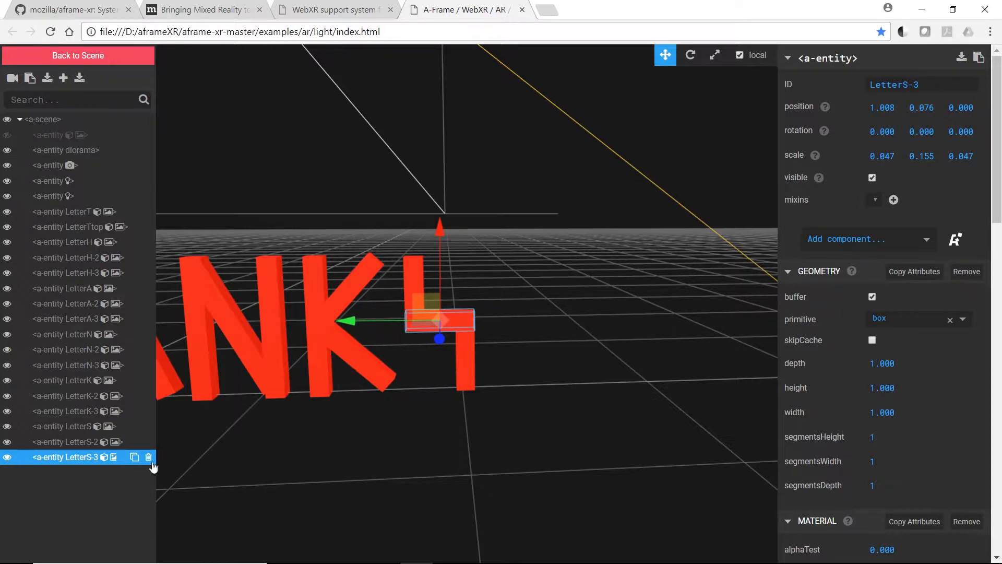
Duplicate the S's middle bar twice, placing one copy as the top bar at about Y 0.322 and the other as the bottom bar.
left_click(134, 458)
left_click_drag(440, 226, 461, 175)
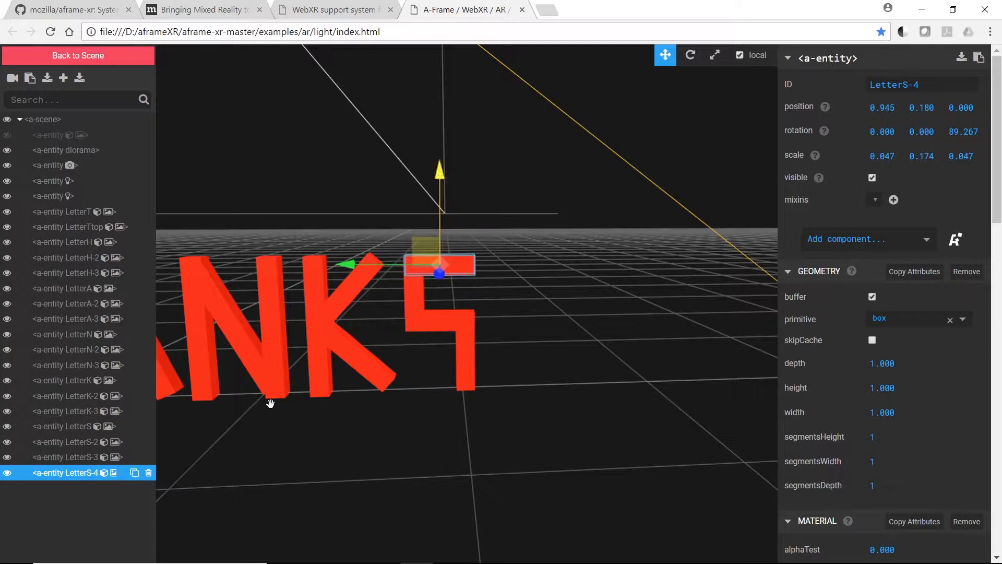
left_click(134, 473)
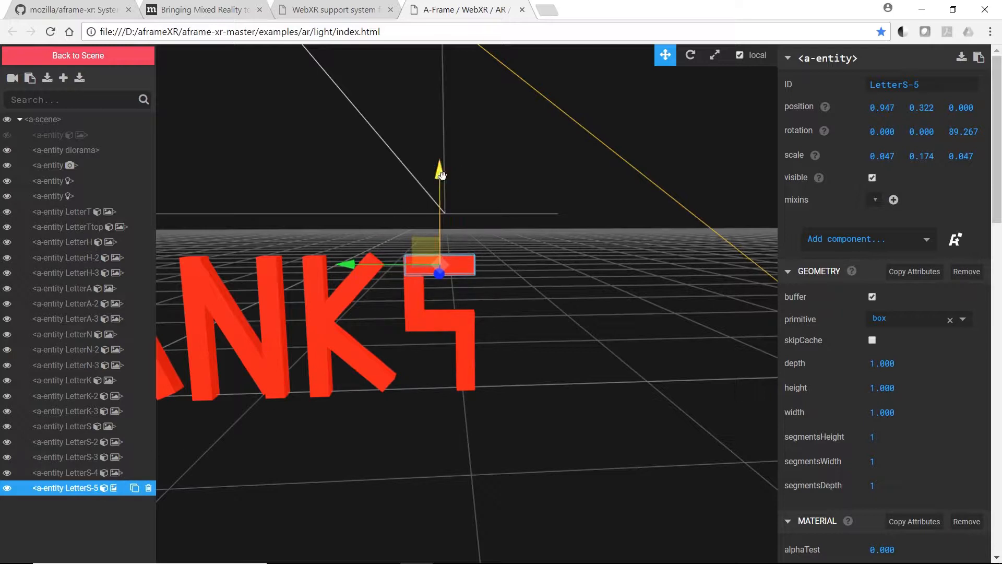
left_click_drag(443, 201, 445, 297)
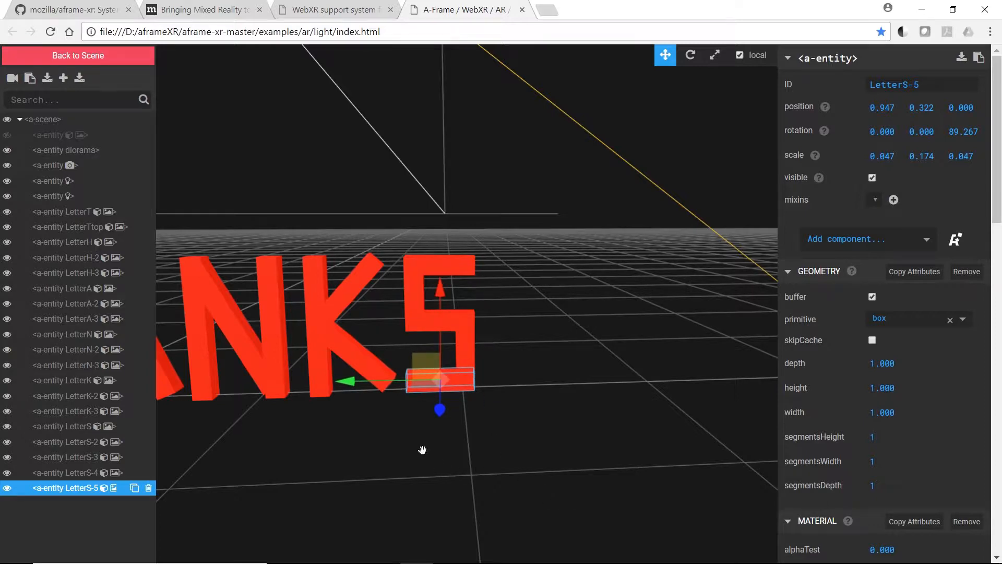
left_click_drag(422, 449, 555, 451)
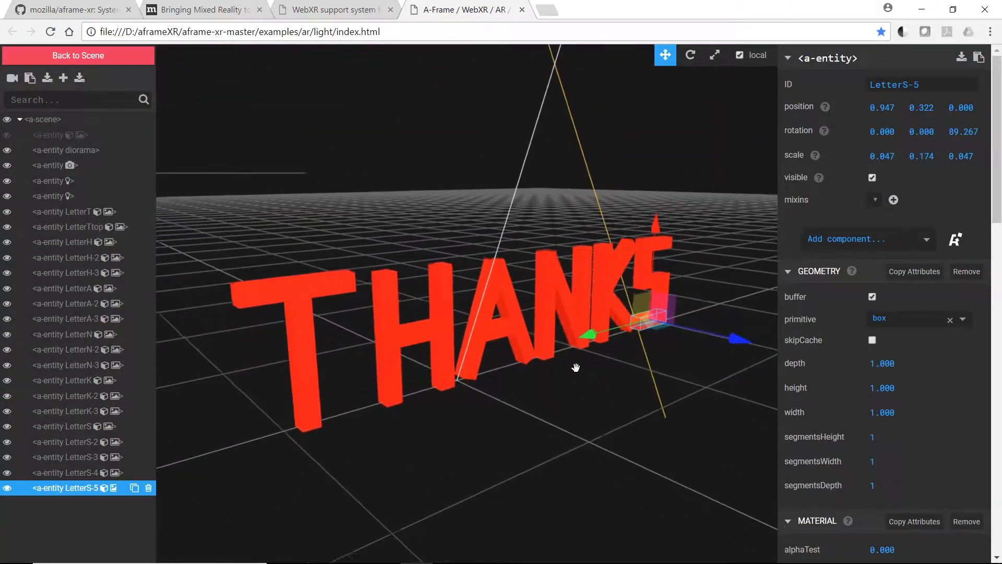